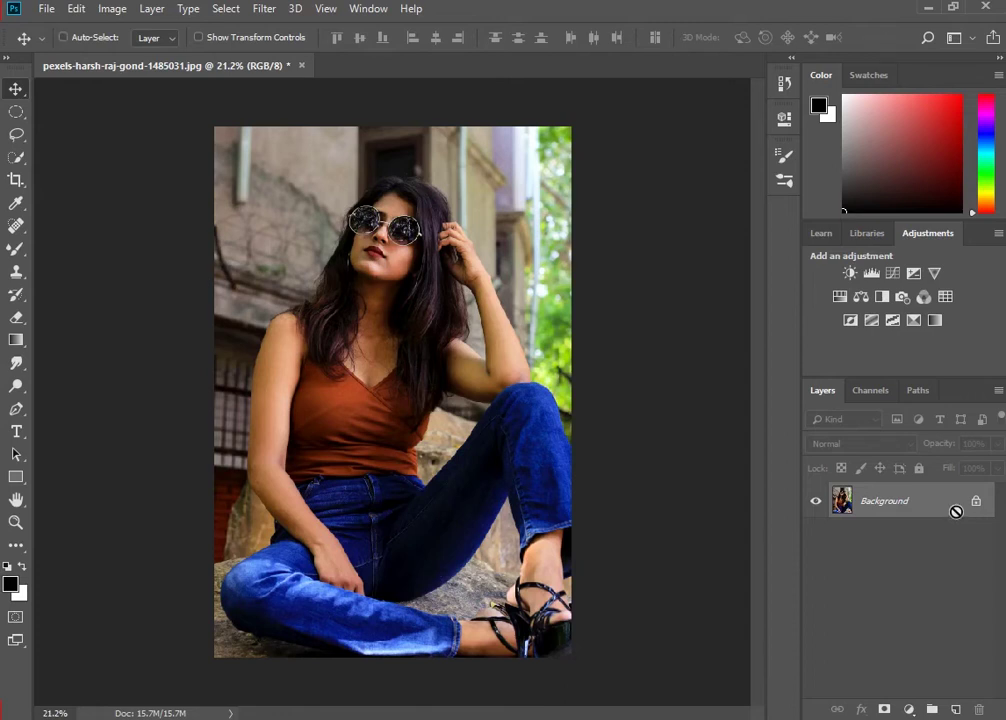
Duplicate the Background photo onto a new Layer 1 and pick Quick Selection.
key(ctrl+j)
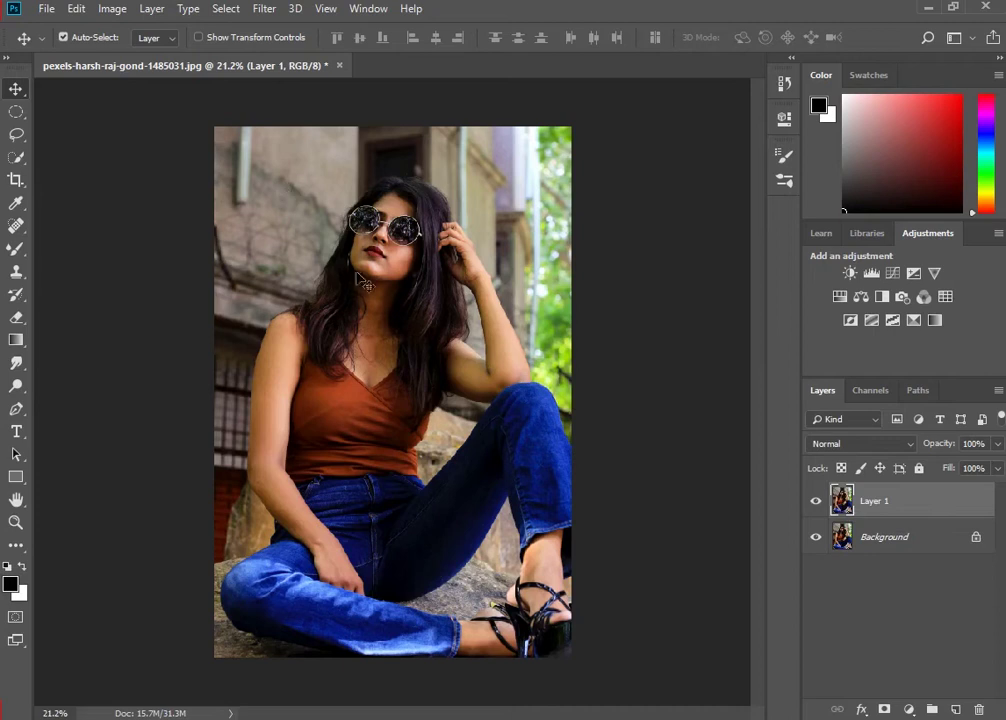
click(16, 157)
Quick-select the woman's hair and head, including both sides of the hair, cheek and chin.
scroll(399, 297, up, 5)
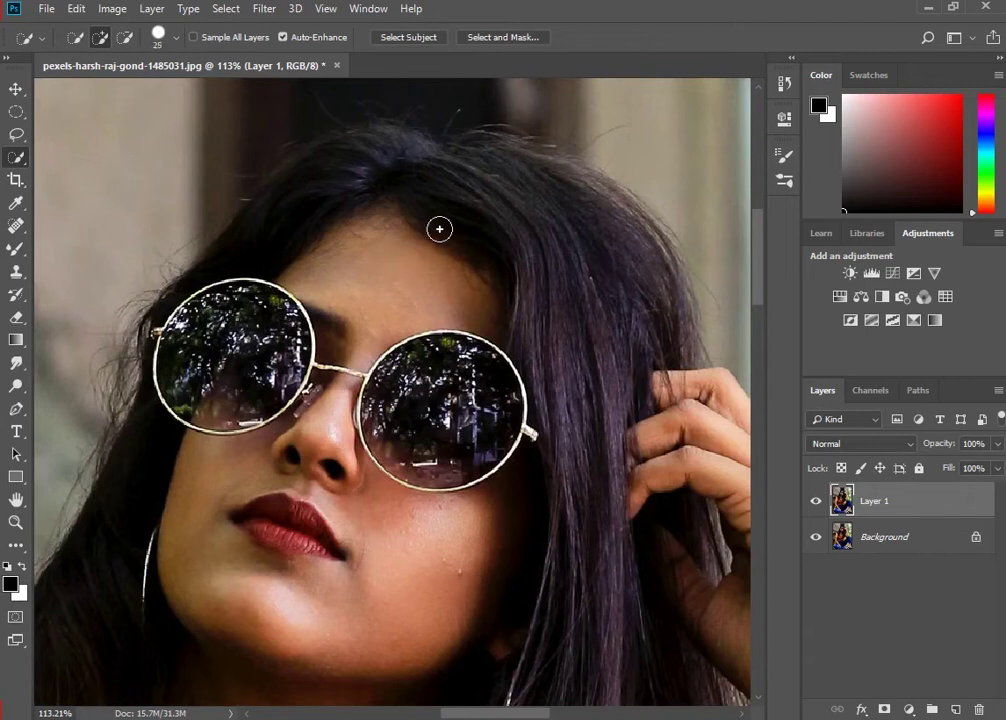
mouse_move(468, 203)
mouse_down()
mouse_move(503, 231)
mouse_move(579, 236)
mouse_move(413, 157)
mouse_move(375, 160)
mouse_move(176, 383)
mouse_up()
drag(138, 530, 108, 651)
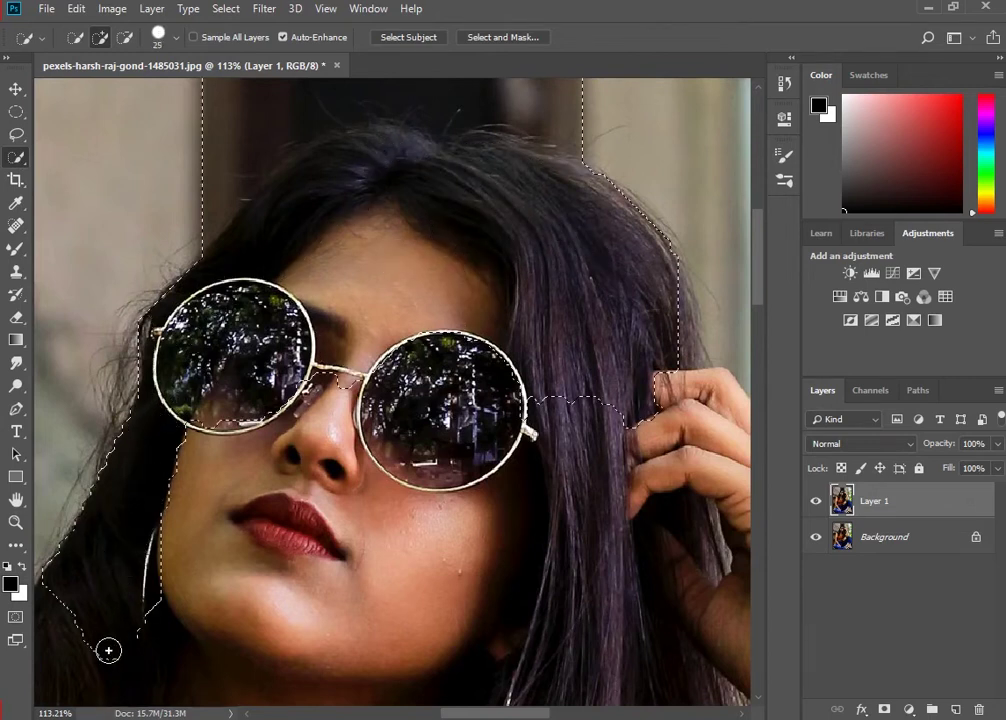
scroll(280, 300, up, 2)
scroll(305, 340, down, 4)
scroll(305, 355, up, 3)
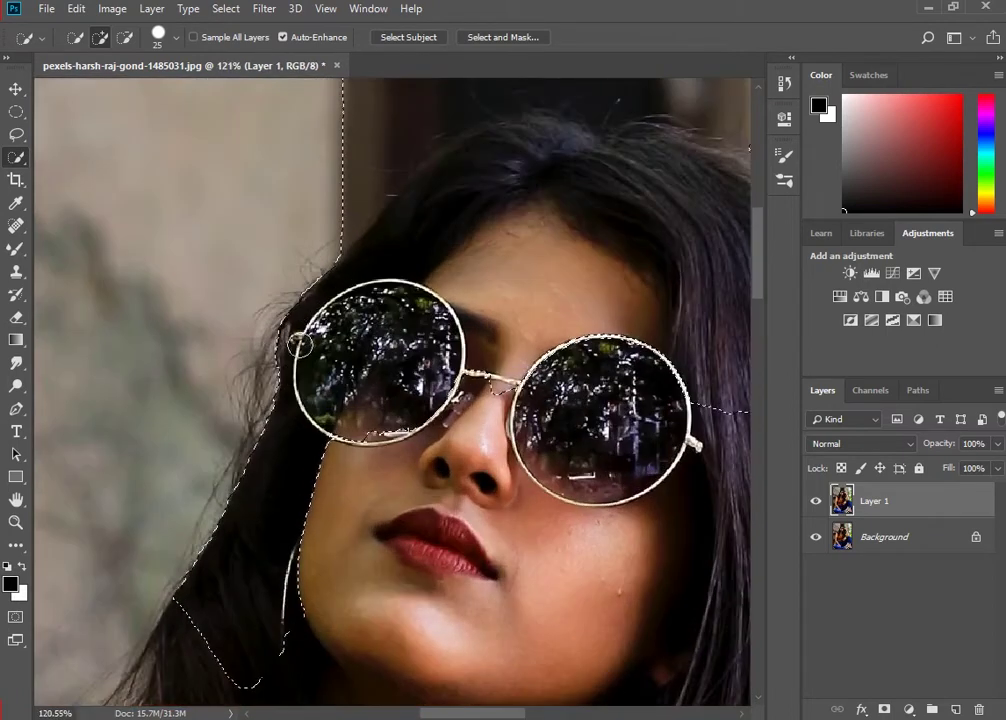
drag(191, 676, 480, 503)
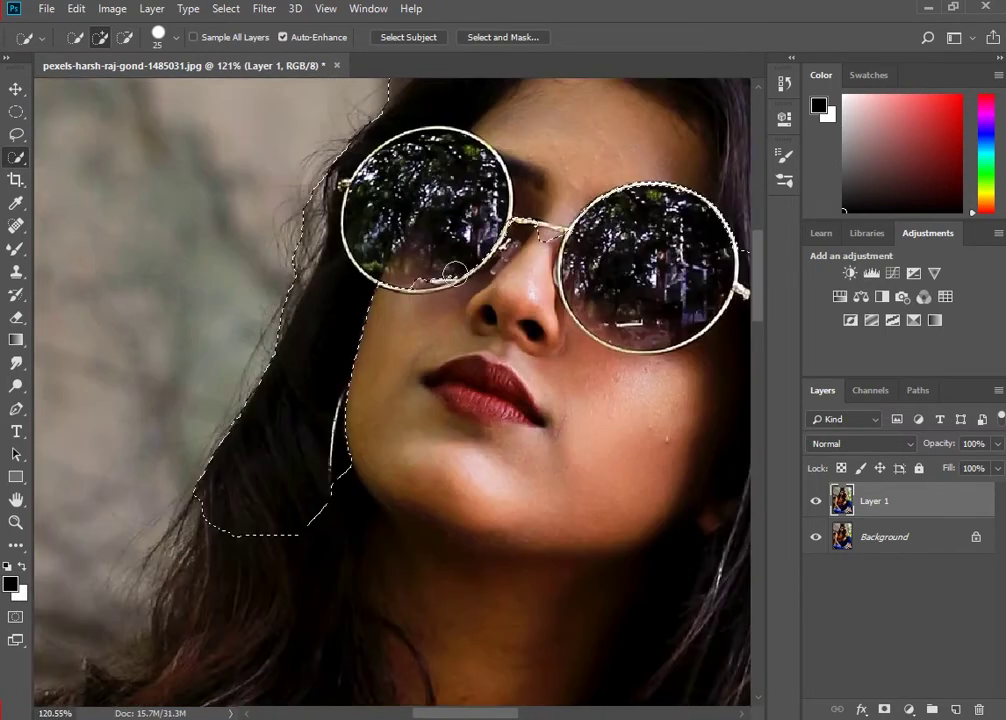
scroll(486, 512, down, 5)
mouse_move(478, 240)
mouse_down()
mouse_move(467, 492)
mouse_move(358, 646)
mouse_move(385, 634)
mouse_up()
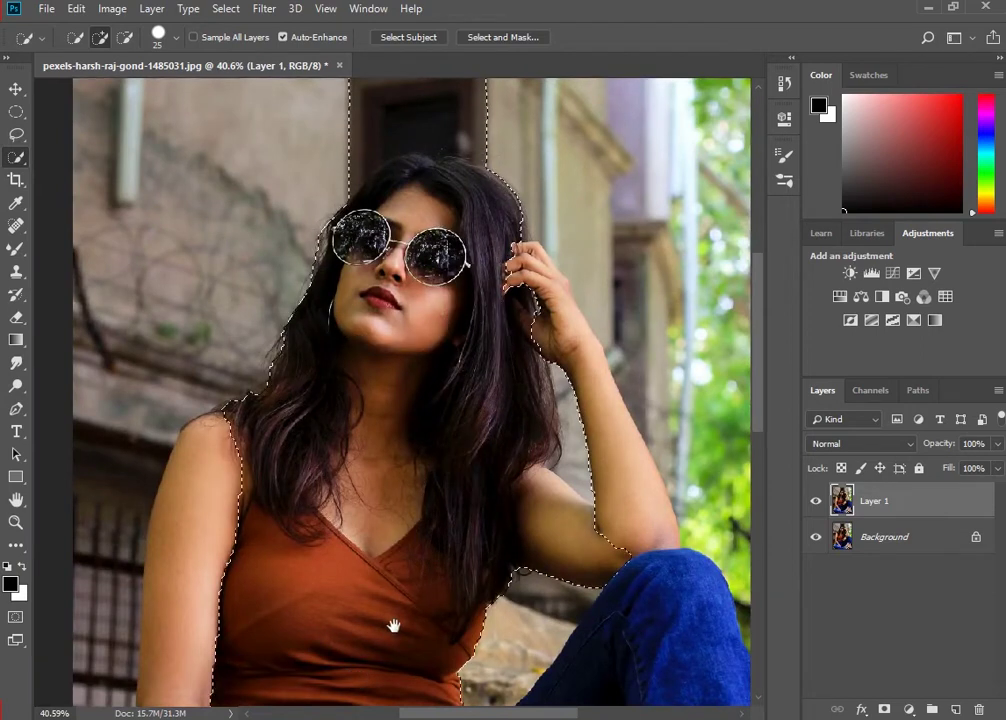
scroll(395, 619, down, 5)
Add her left shoulder, arm, jeans, right knee, shin and sandal to the selection.
mouse_move(180, 277)
mouse_down()
mouse_move(182, 213)
mouse_move(166, 442)
mouse_move(229, 566)
mouse_move(85, 684)
mouse_move(362, 710)
mouse_up()
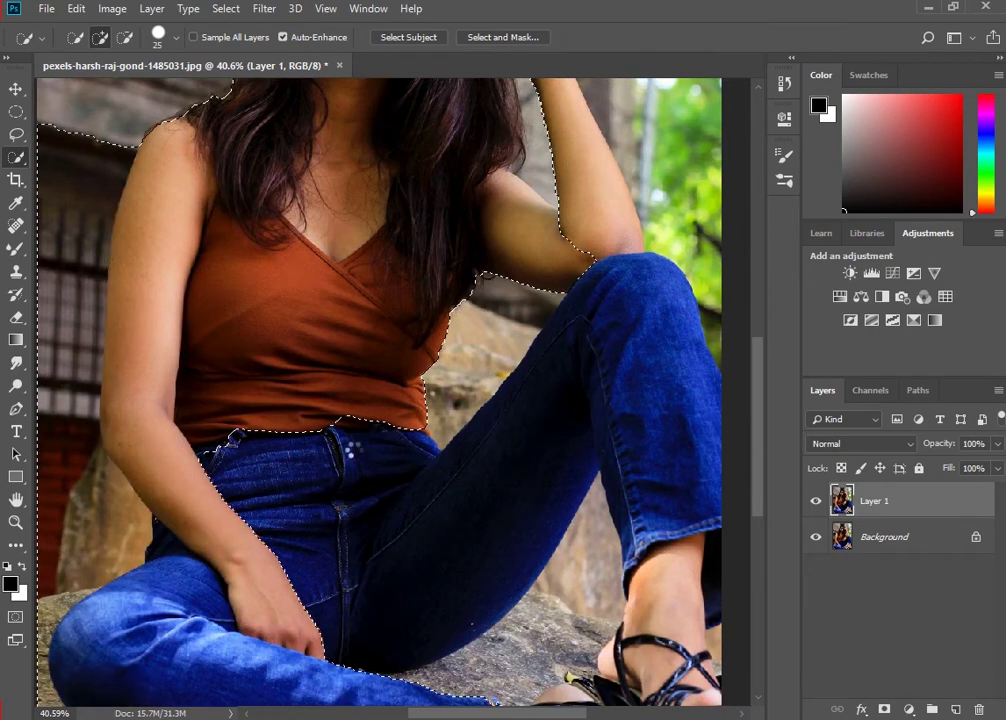
scroll(410, 518, down, 2)
scroll(380, 555, down, 3)
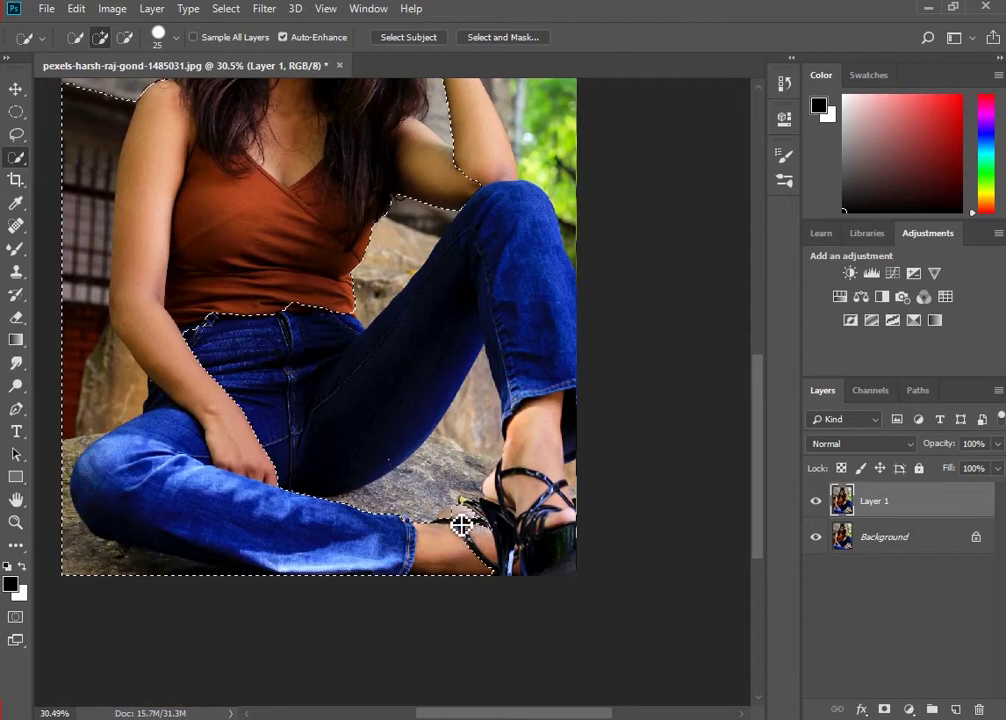
mouse_move(475, 553)
mouse_down()
mouse_move(539, 552)
mouse_move(552, 476)
mouse_move(532, 489)
mouse_up()
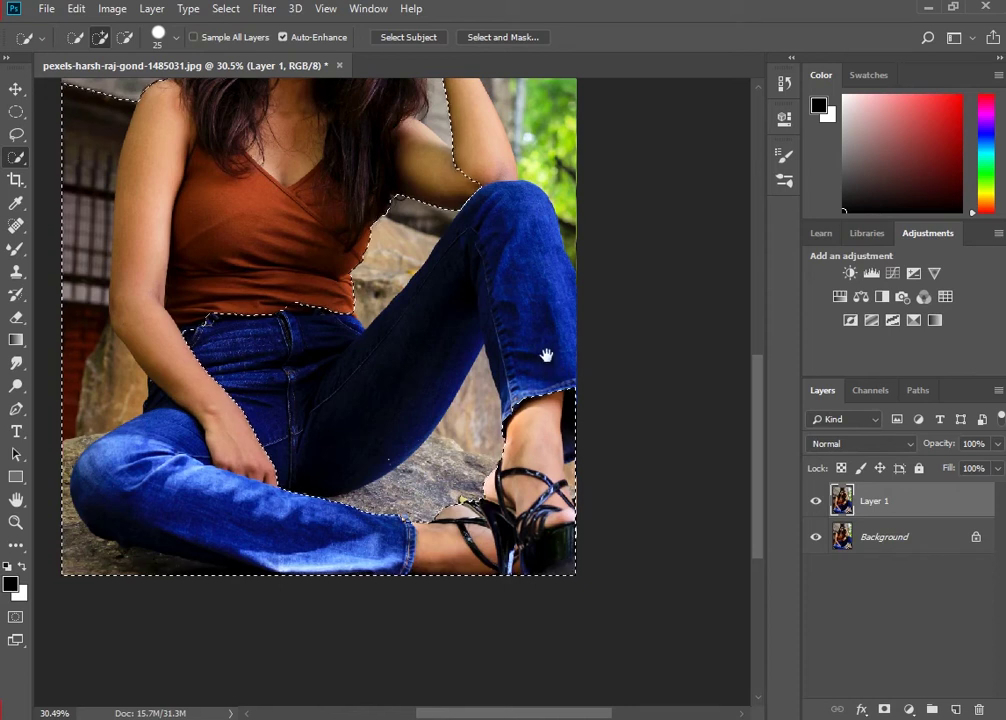
scroll(546, 352, up, 1)
drag(558, 369, 539, 286)
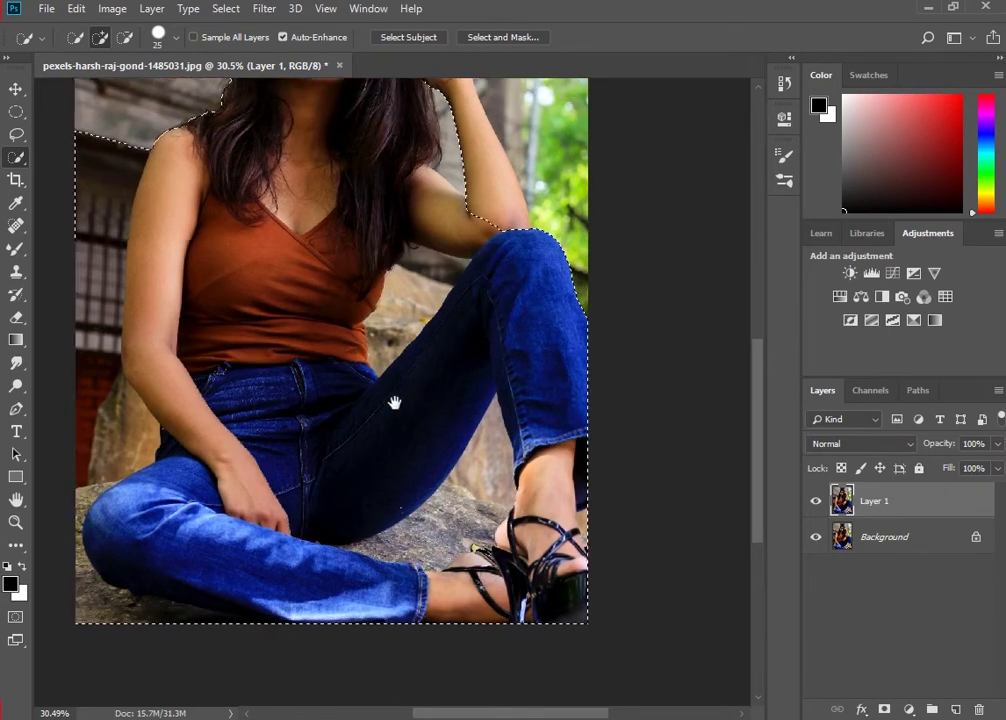
scroll(430, 380, up, 3)
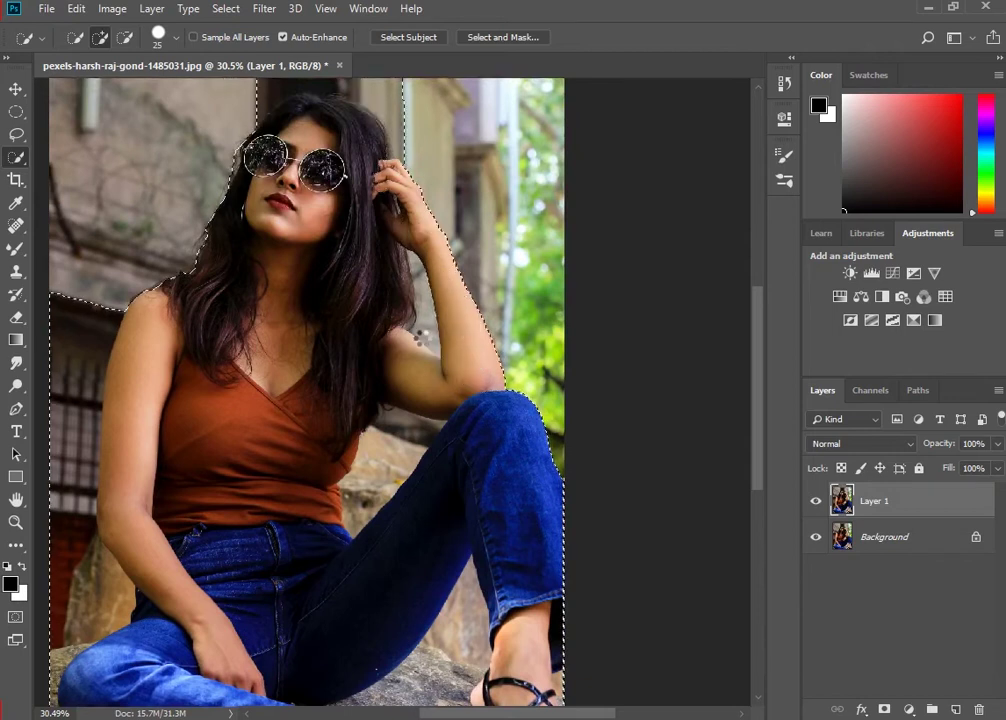
scroll(420, 338, down, 3)
scroll(420, 336, up, 3)
scroll(433, 426, up, 1)
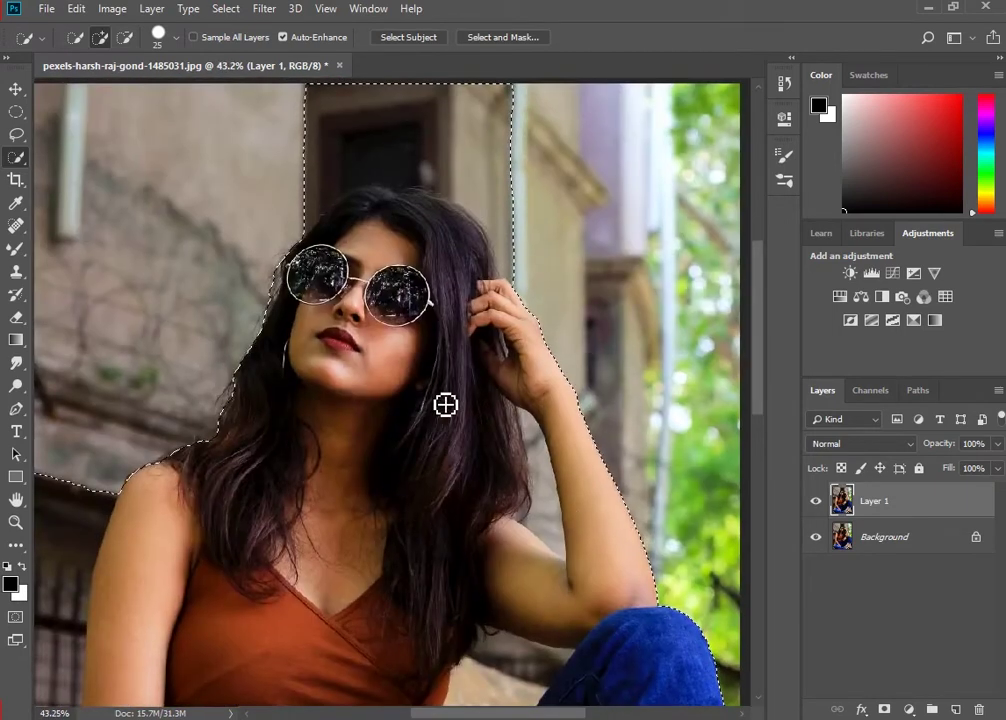
scroll(445, 404, up, 2)
Subtract the wall above her head and the gap between hair and arm.
key(alt)
mouse_move(532, 356)
mouse_down()
mouse_move(456, 272)
mouse_move(332, 283)
mouse_move(319, 210)
mouse_up()
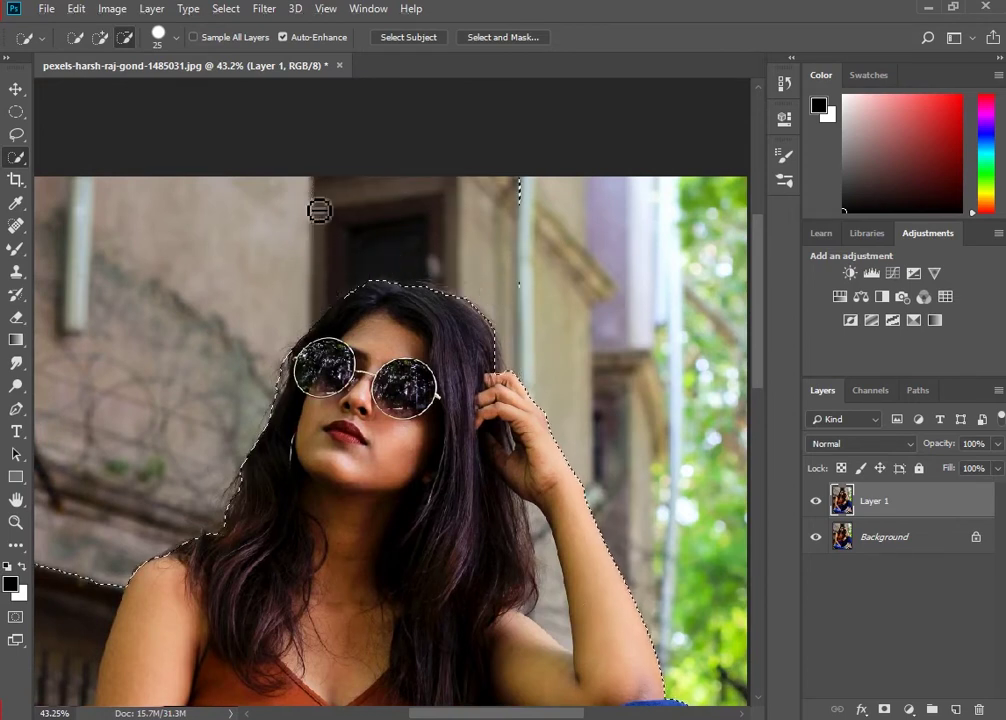
drag(532, 193, 543, 341)
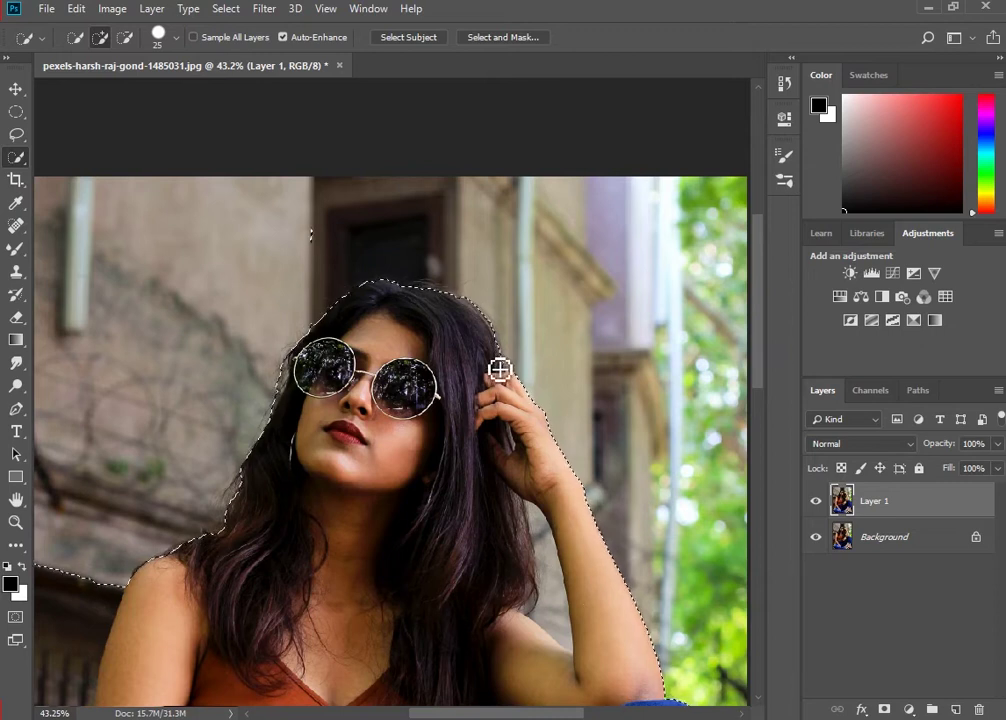
drag(557, 546, 523, 402)
scroll(523, 402, up, 2)
scroll(532, 427, up, 1)
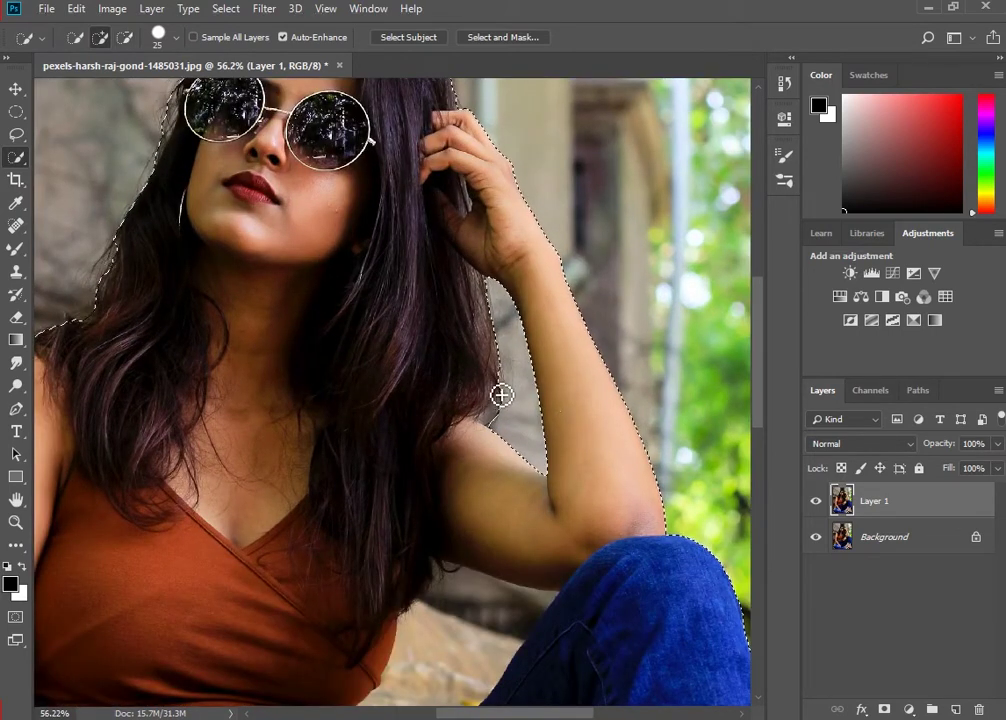
drag(503, 382, 523, 401)
scroll(523, 401, down, 3)
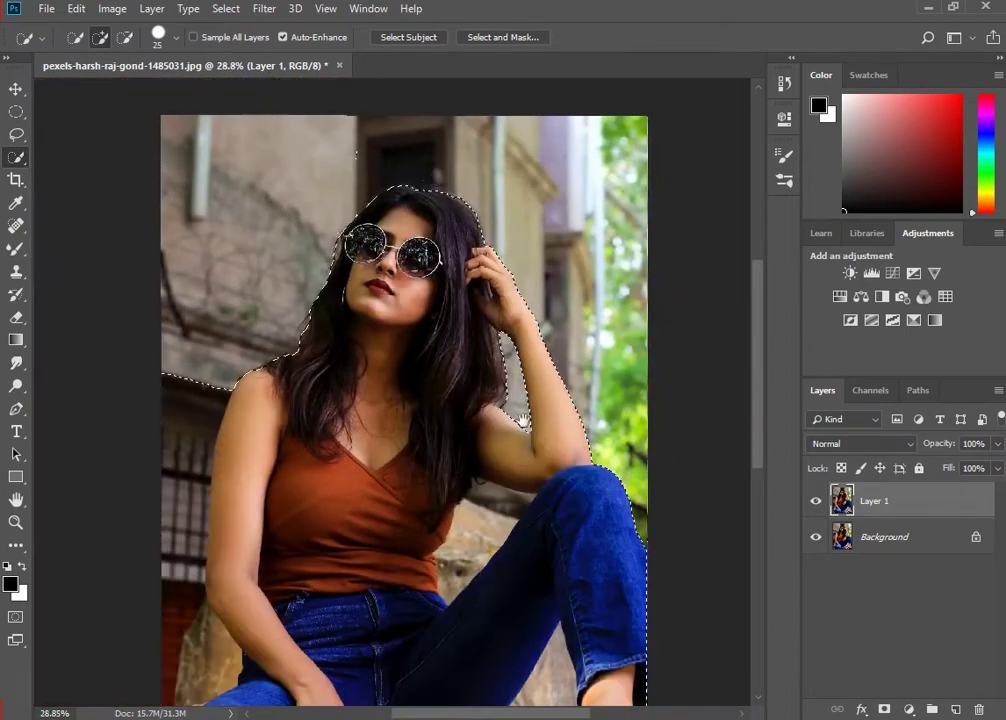
scroll(487, 433, up, 3)
Subtract the rock between her hair and jeans and between her legs.
drag(493, 444, 454, 489)
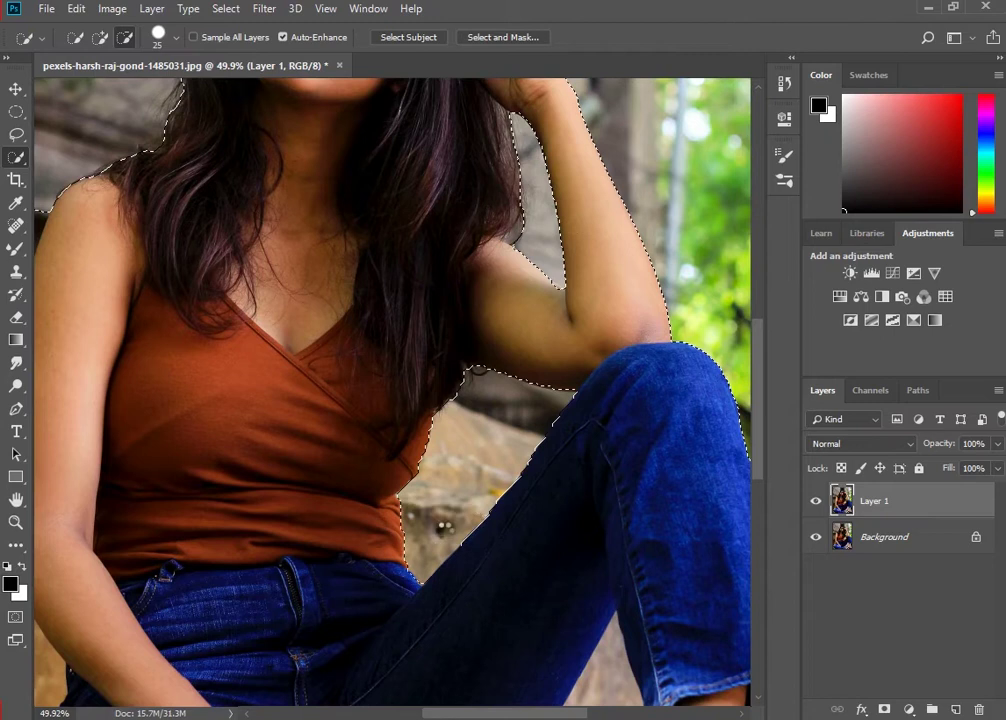
drag(539, 566, 404, 274)
scroll(418, 507, down, 2)
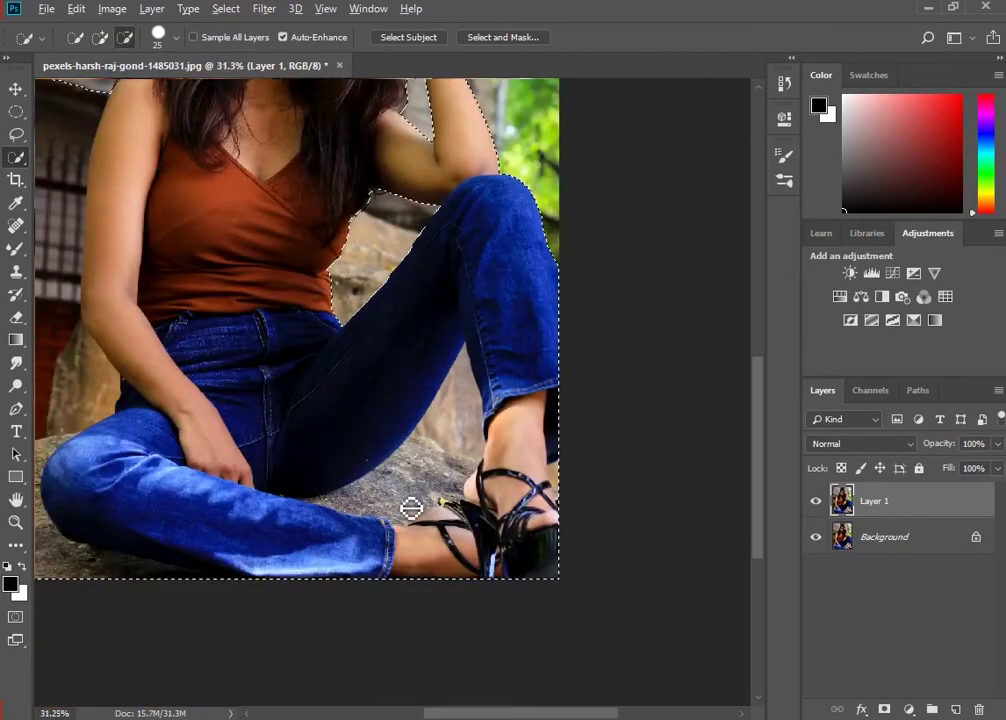
mouse_move(386, 497)
mouse_down()
mouse_move(453, 442)
mouse_move(467, 411)
mouse_up()
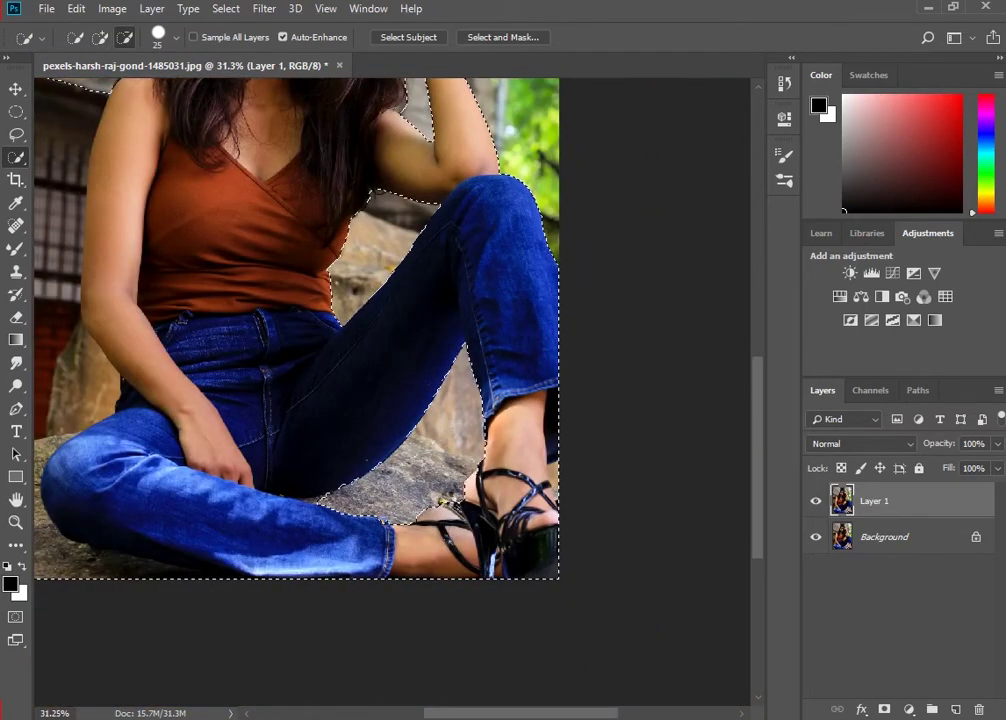
scroll(364, 507, up, 2)
scroll(345, 522, up, 1)
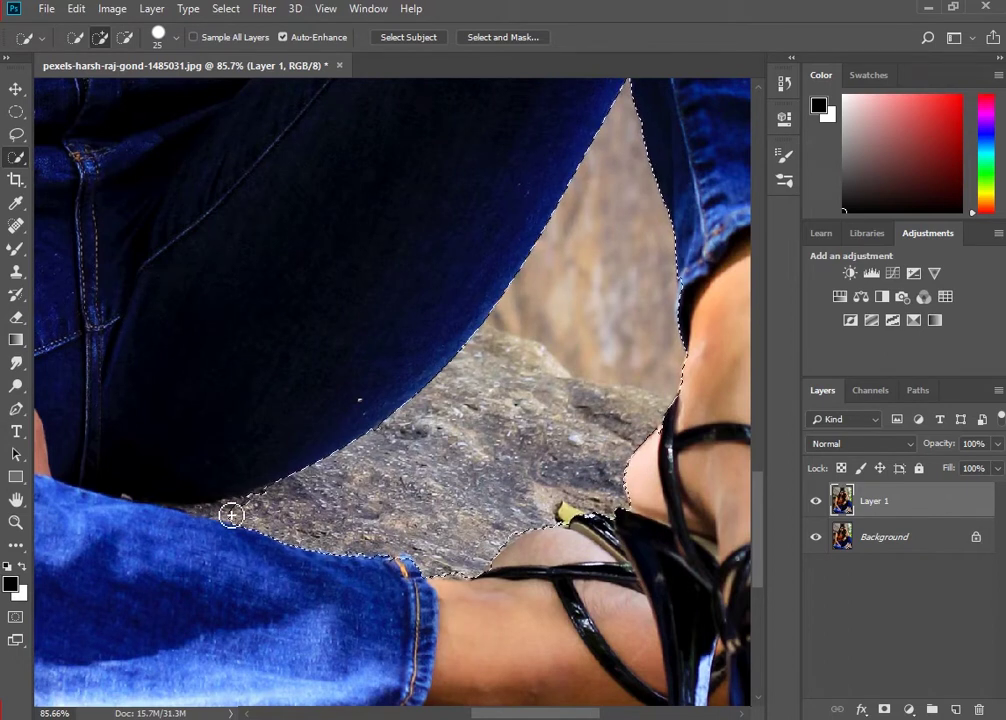
Shrink the selection brush to 10 and trim the selection to the jeans edge.
key(bracketleft)
key(bracketleft)
key(bracketleft)
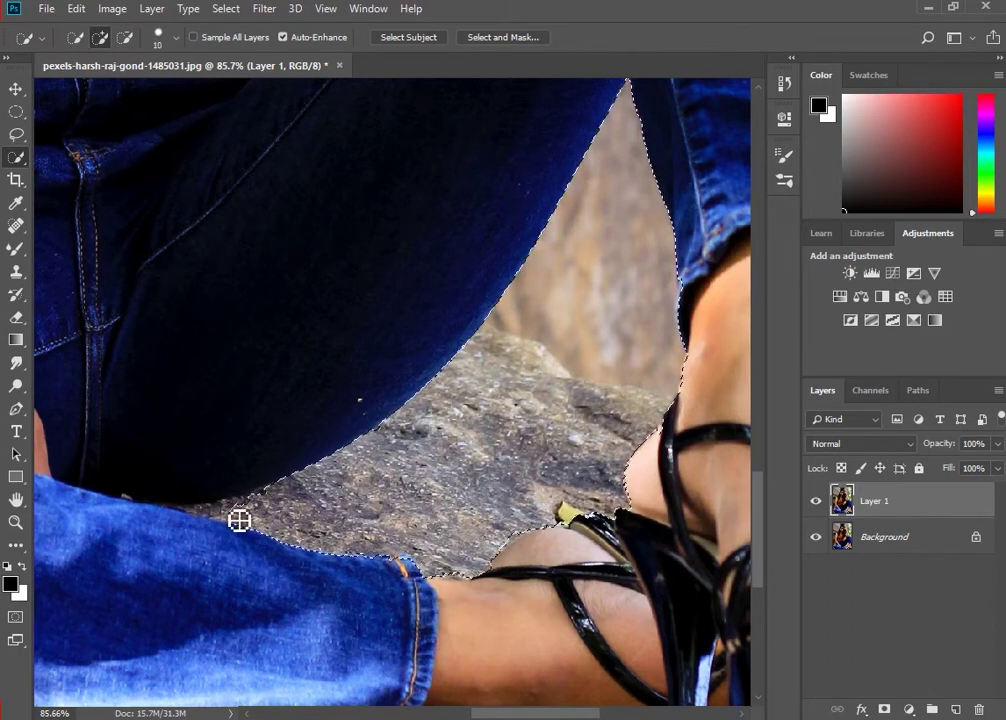
drag(218, 514, 206, 516)
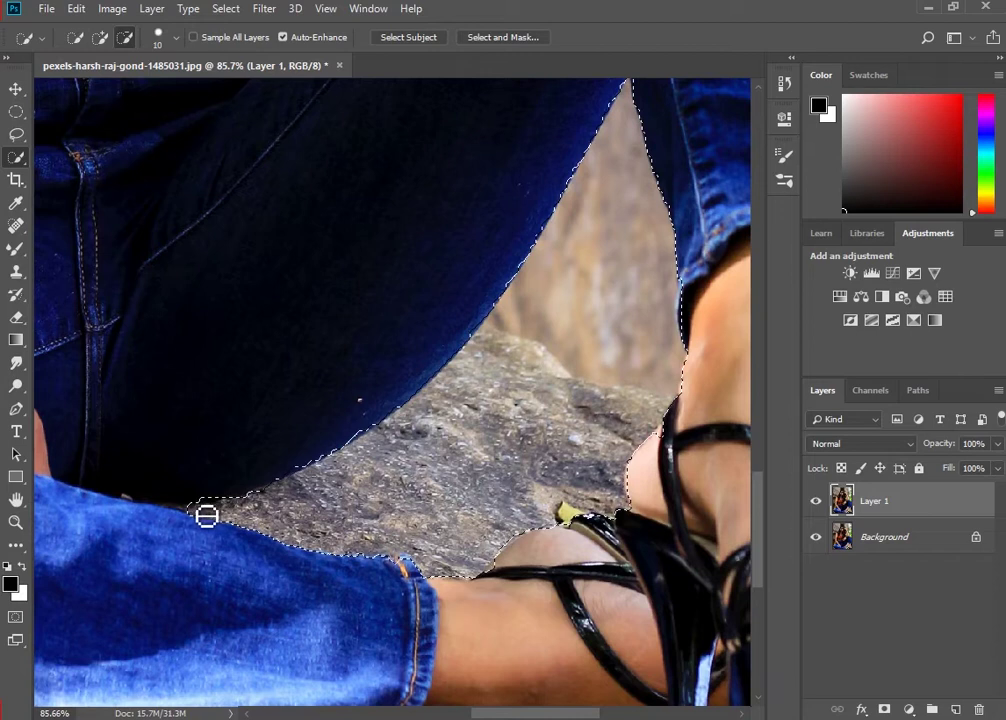
scroll(240, 498, down, 1)
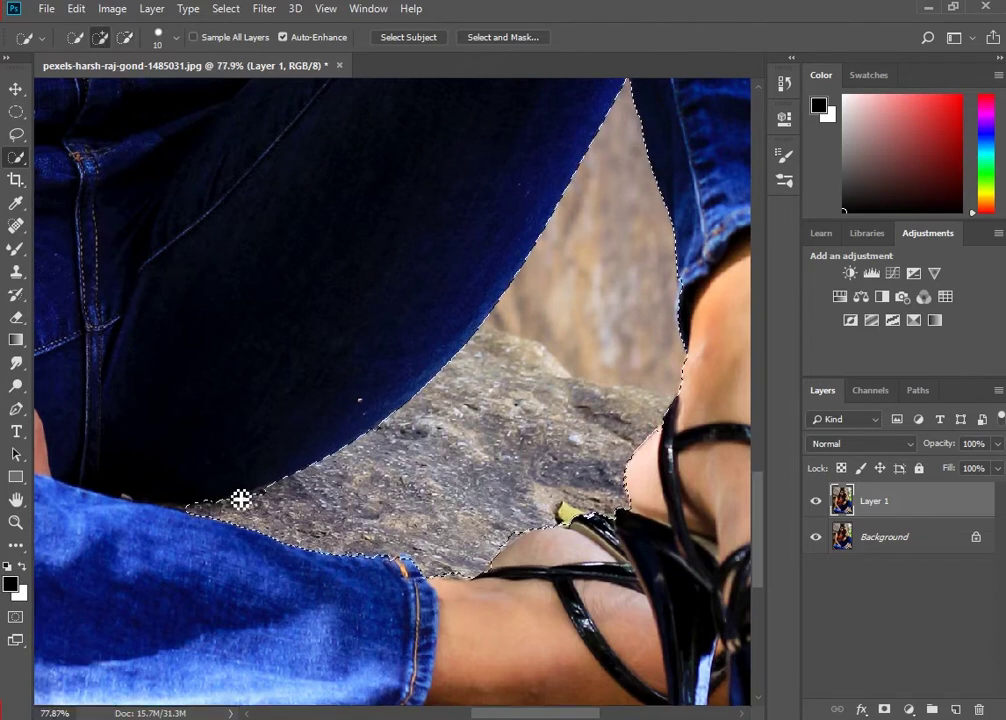
scroll(240, 498, down, 5)
scroll(462, 480, up, 4)
scroll(420, 380, up, 3)
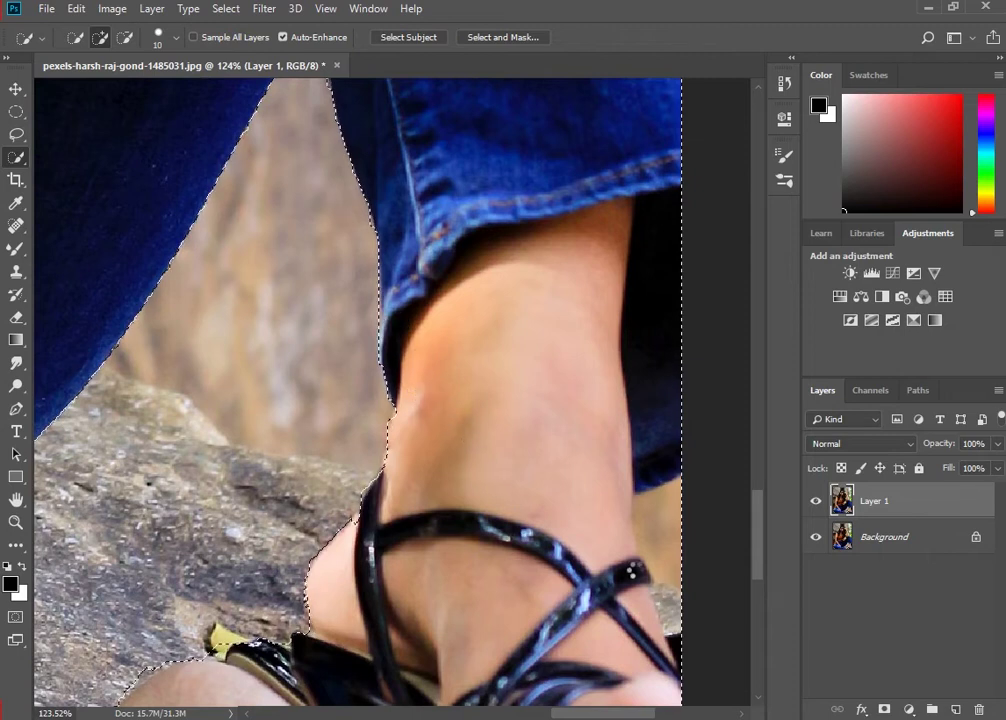
scroll(640, 598, down, 2)
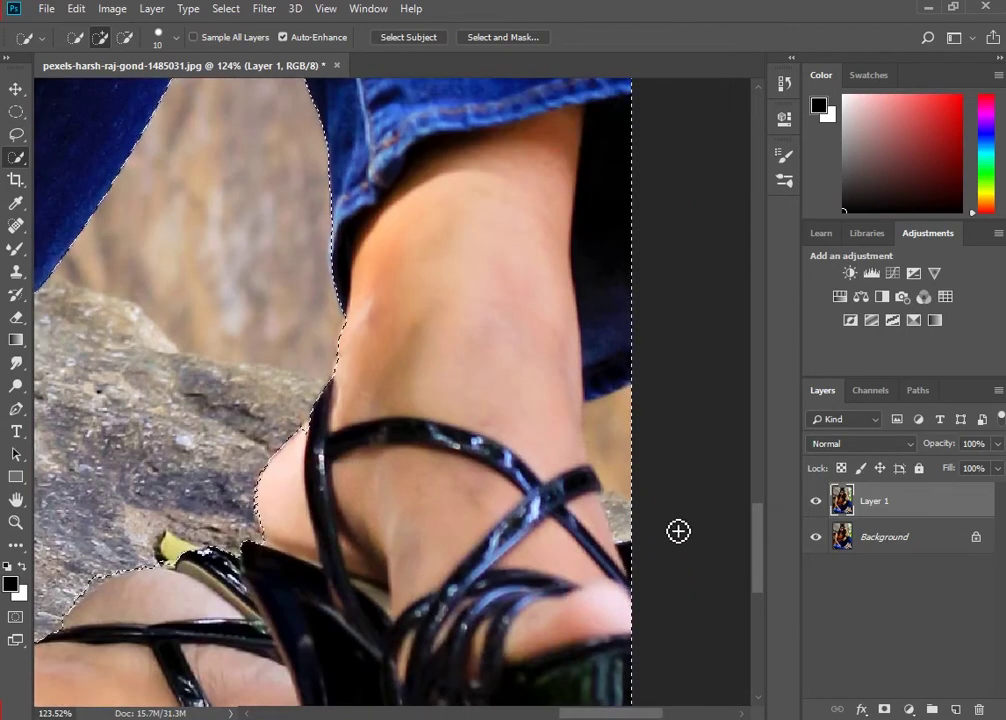
Remove the dark and grey rock by the ankle and along the left leg.
drag(640, 525, 608, 464)
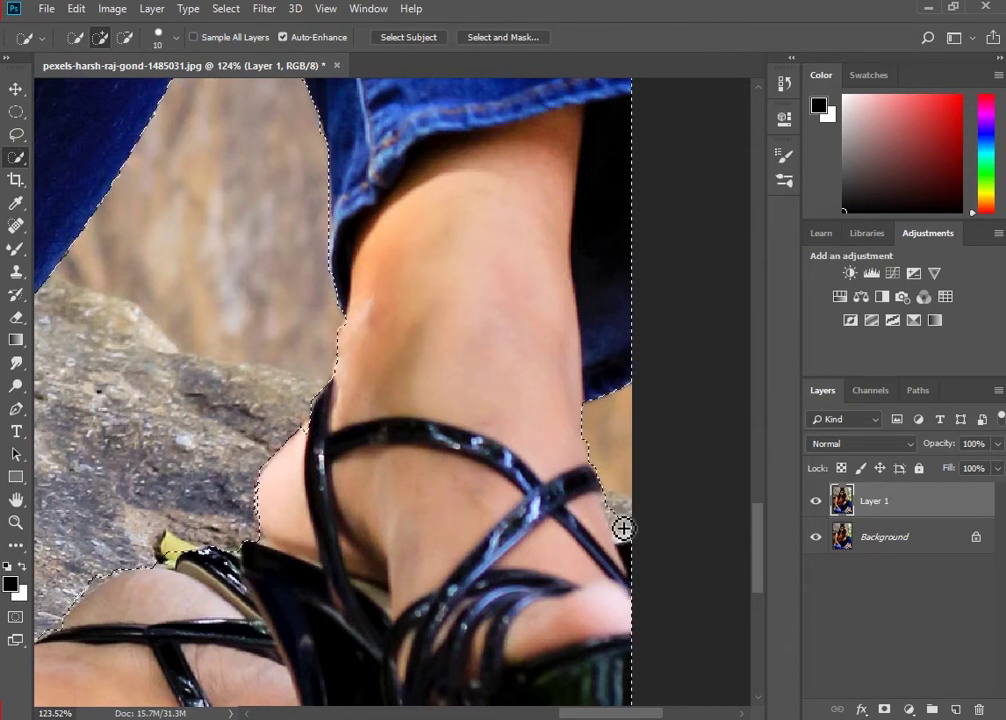
key(alt)
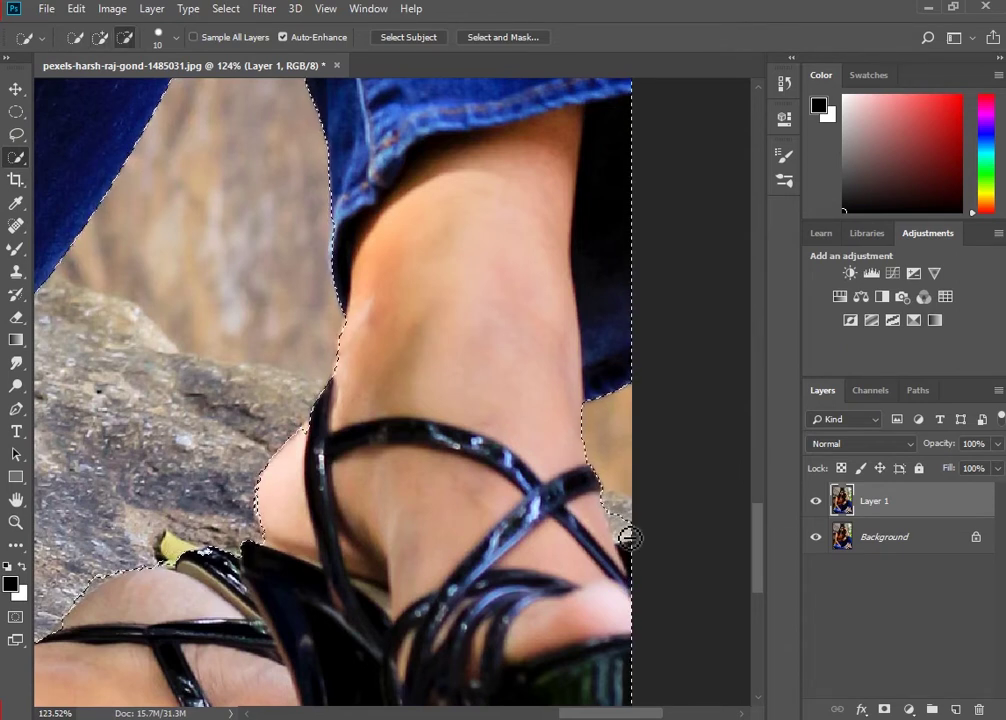
drag(627, 543, 621, 515)
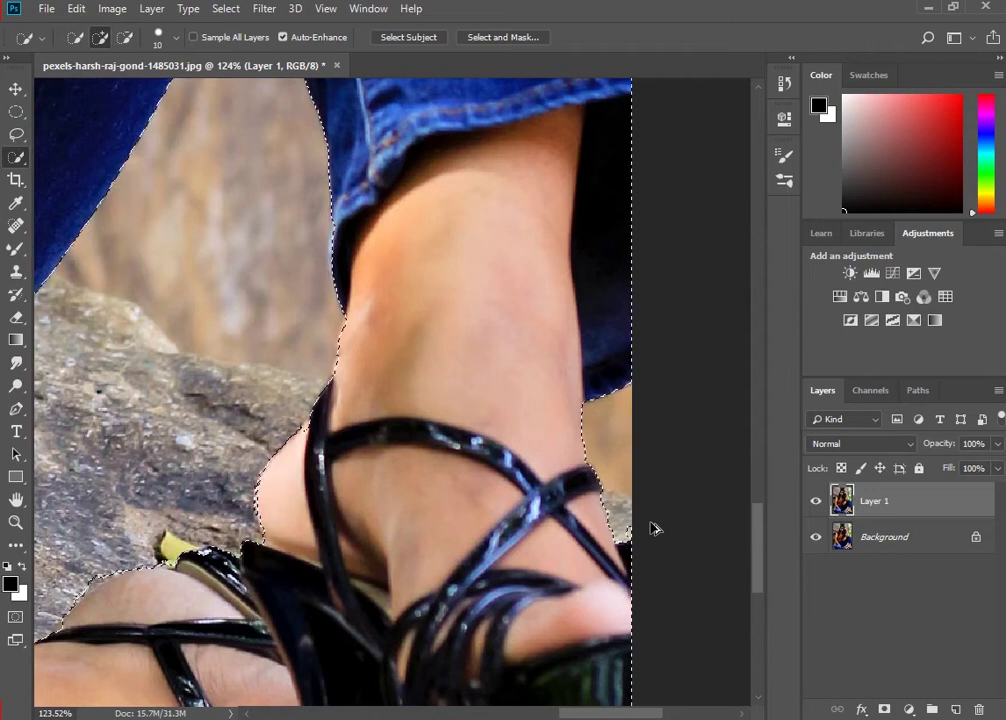
key(alt)
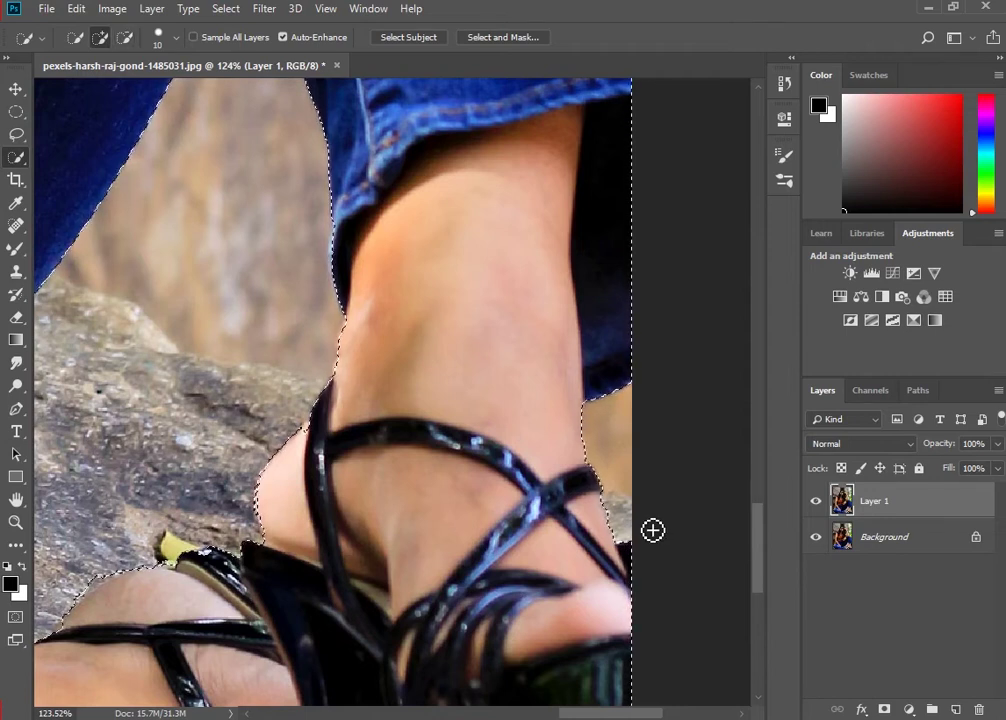
scroll(620, 470, down, 5)
scroll(480, 529, up, 2)
scroll(514, 600, down, 2)
mouse_move(515, 627)
mouse_down()
mouse_move(337, 596)
mouse_move(242, 482)
mouse_move(316, 295)
mouse_up()
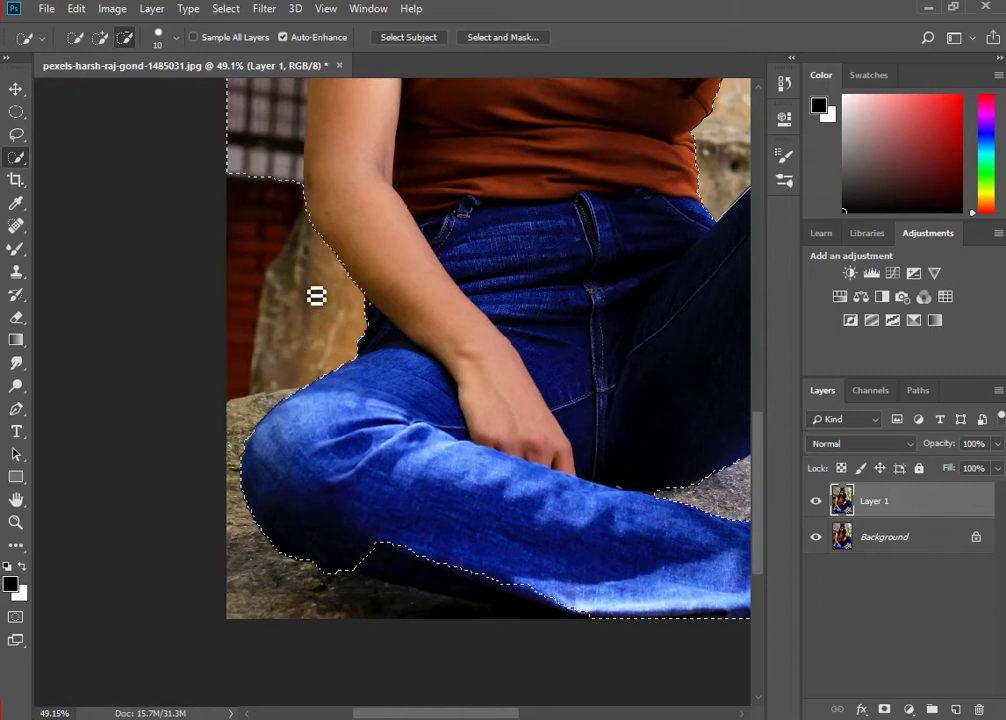
Subtract the background strip along the arm and add the shadow under the leg.
drag(293, 123, 299, 99)
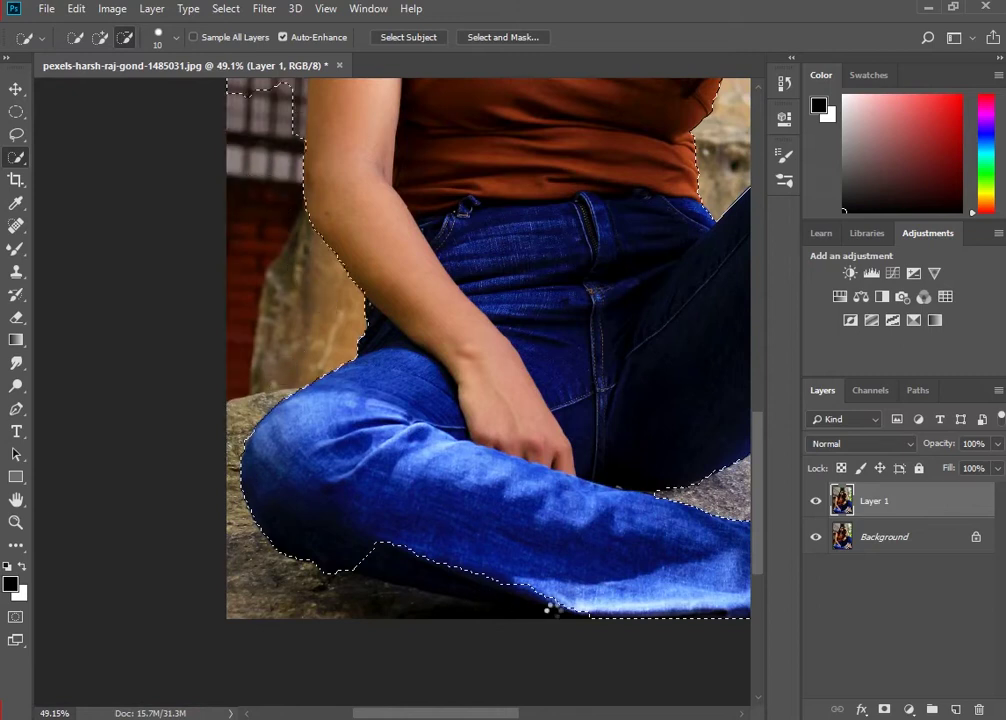
drag(575, 619, 478, 592)
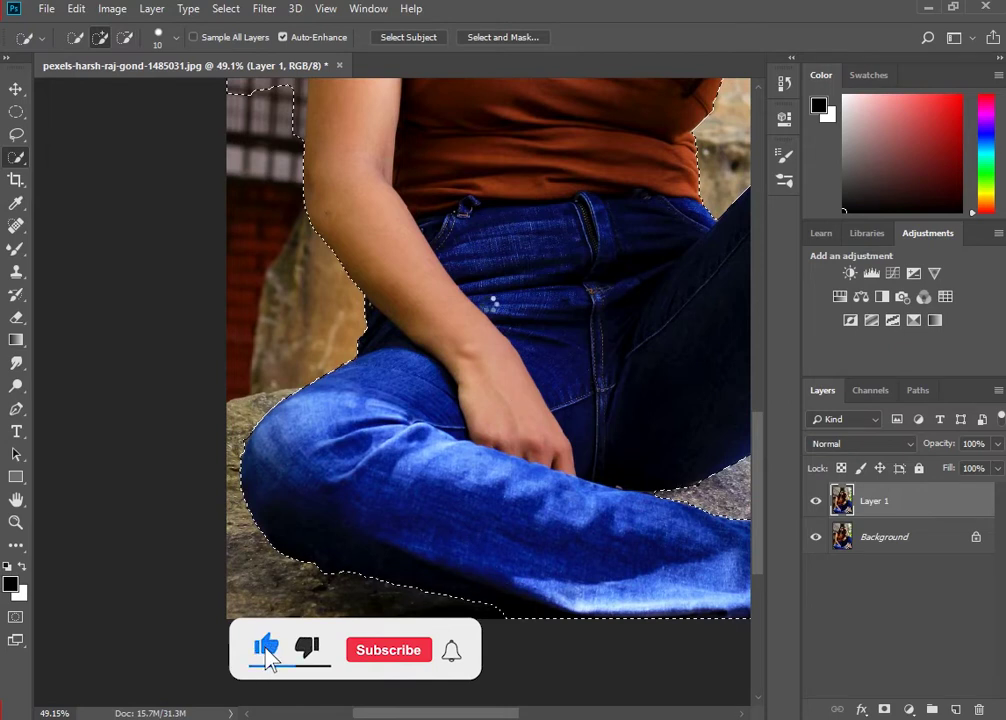
scroll(483, 294, up, 10)
scroll(462, 539, left, 2)
drag(364, 587, 505, 202)
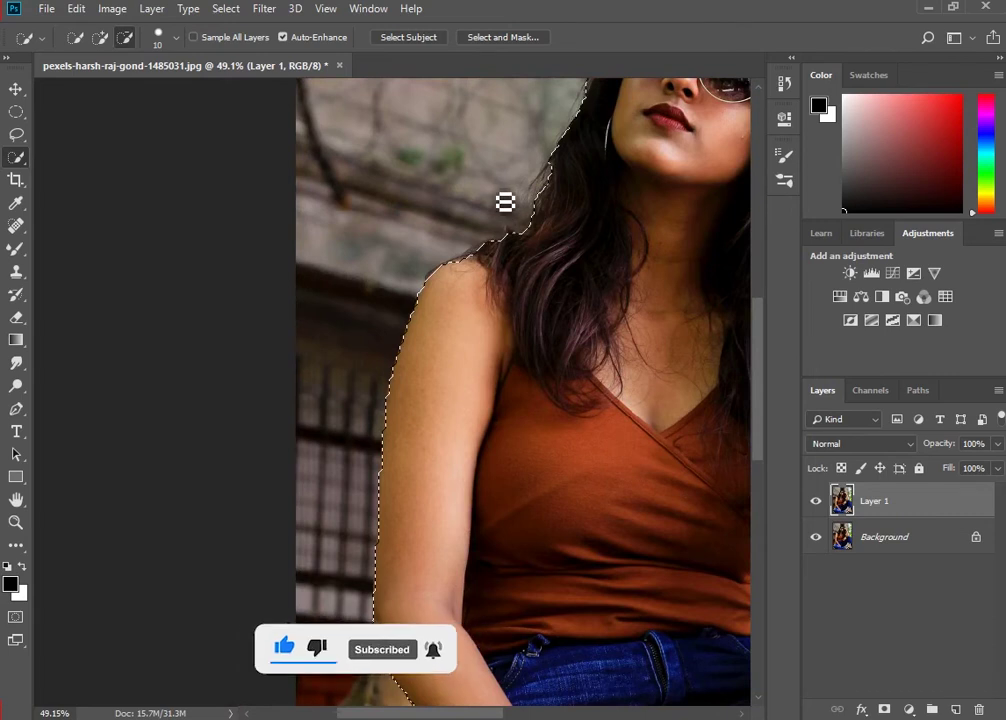
Add the hair edges and tighten the selection along the top of the hair.
key(alt)
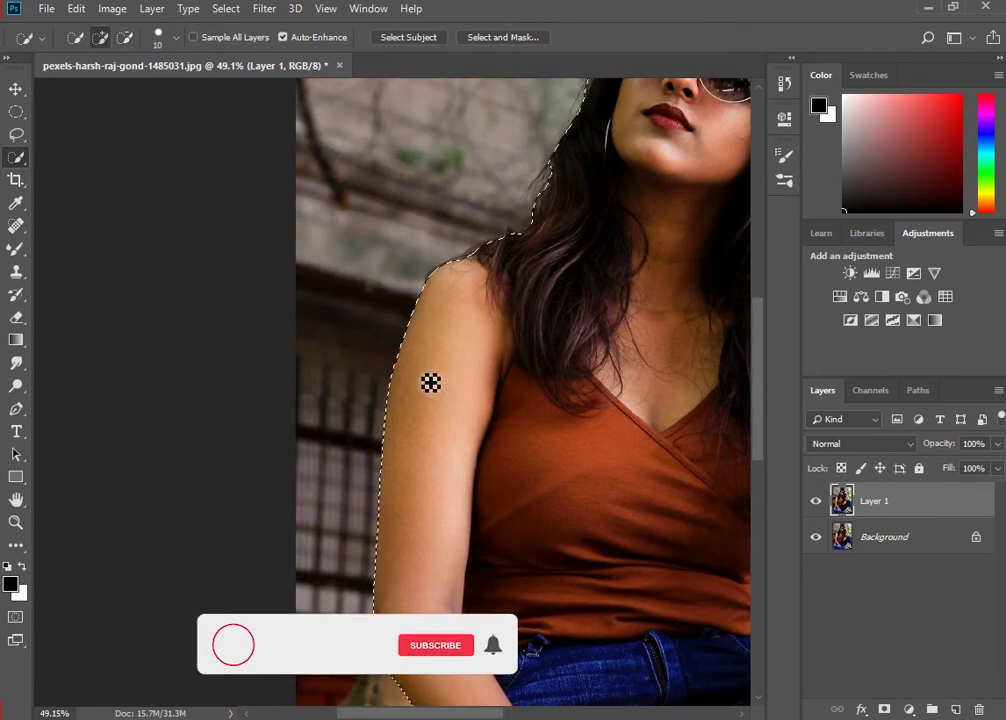
alt+scroll(430, 383, up, 2)
alt+scroll(422, 458, up, 1)
alt+scroll(465, 447, up, 1)
drag(457, 406, 463, 465)
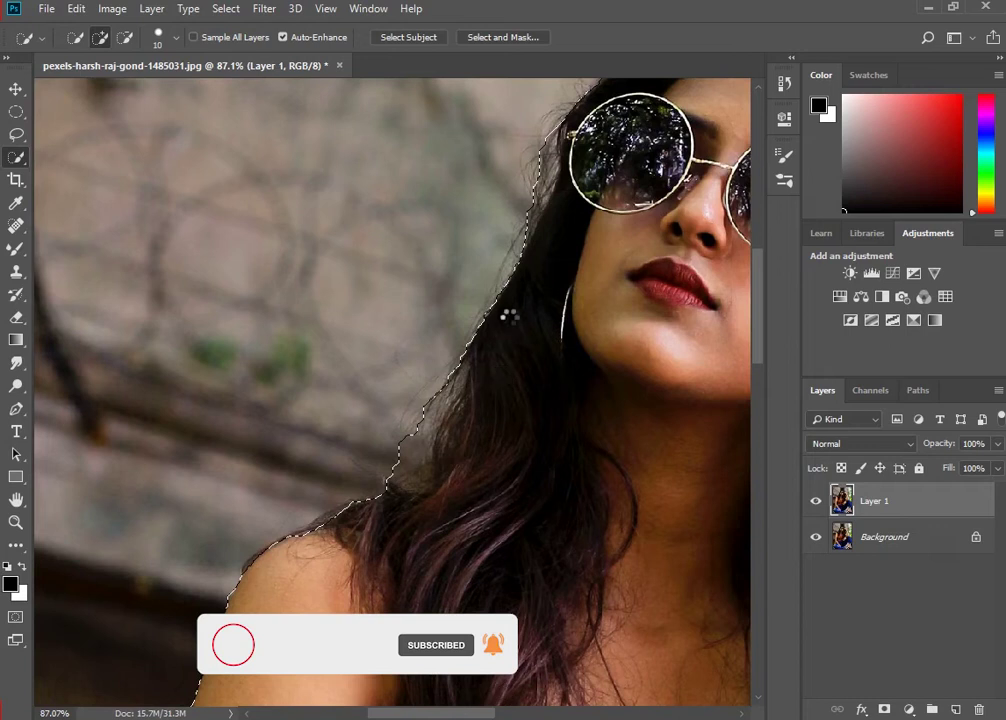
alt+scroll(530, 330, down, 3)
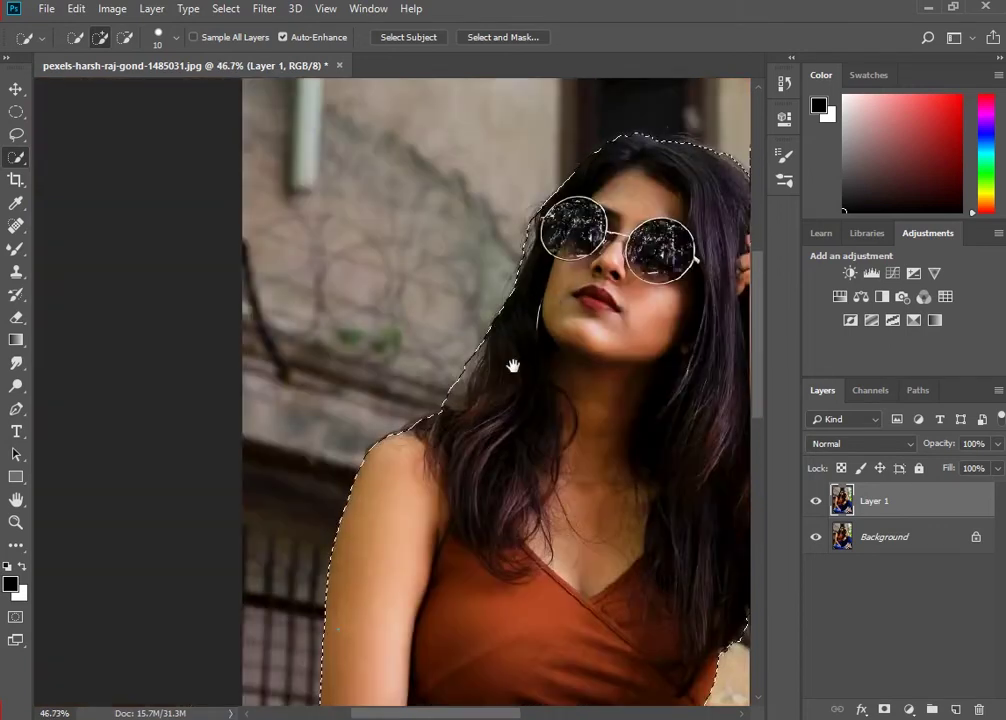
alt+scroll(633, 328, up, 2)
alt+scroll(611, 317, up, 2)
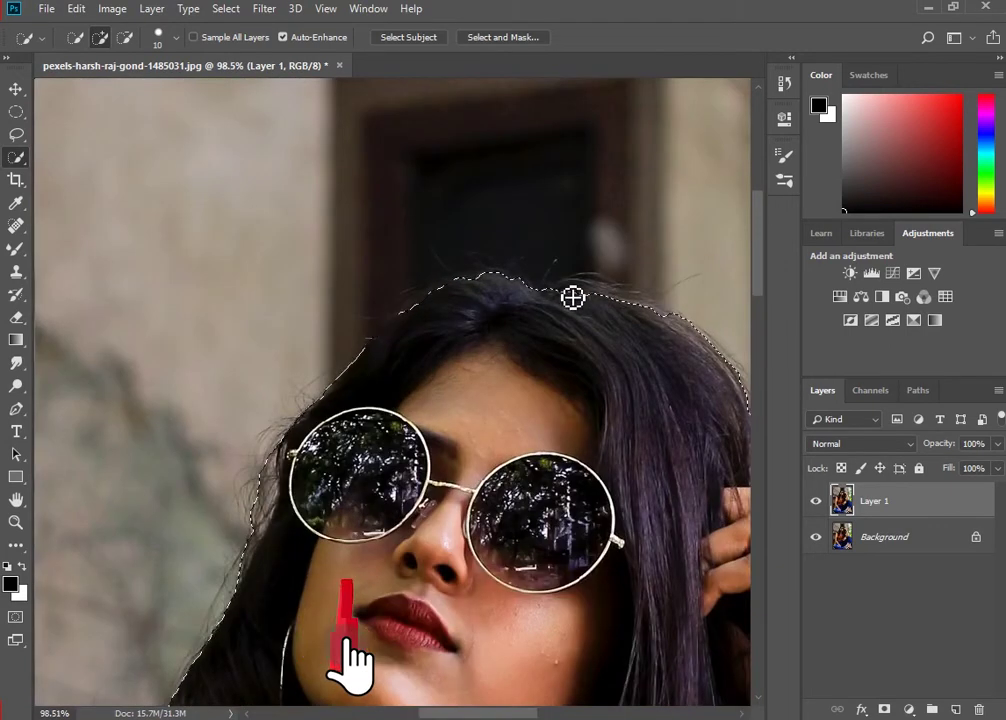
drag(605, 297, 671, 323)
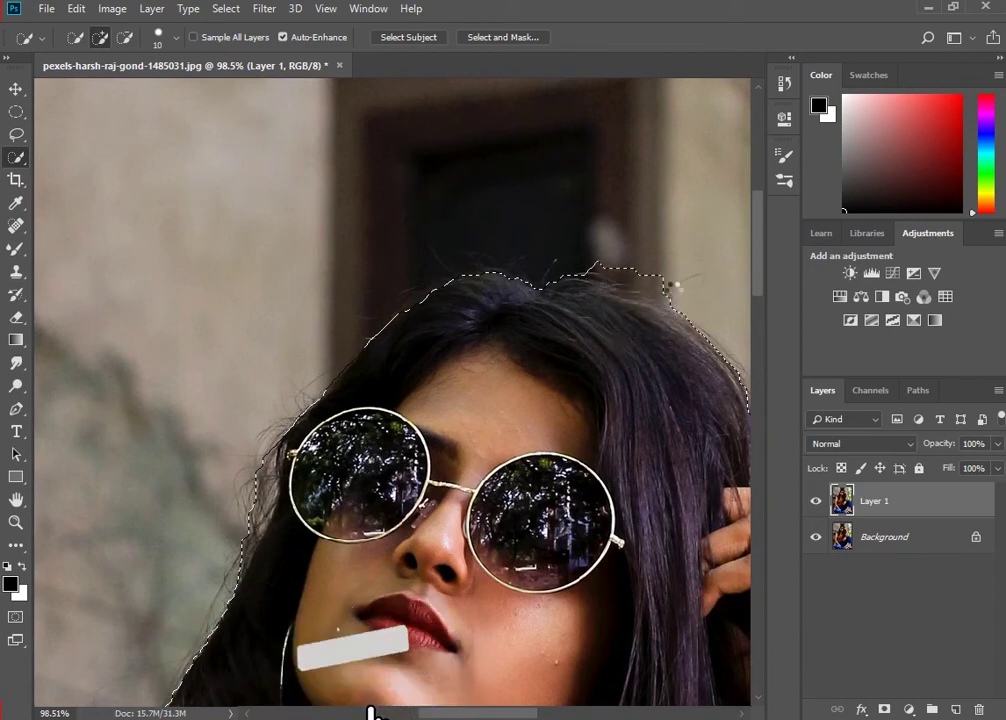
alt+drag(667, 292, 612, 276)
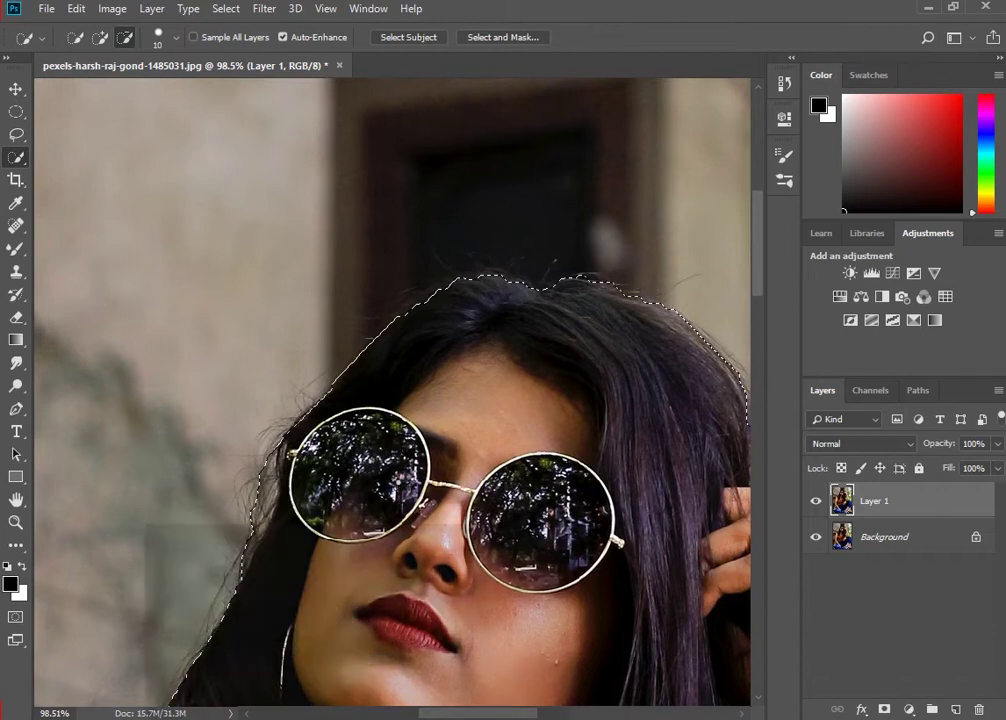
scroll(413, 487, down, 3)
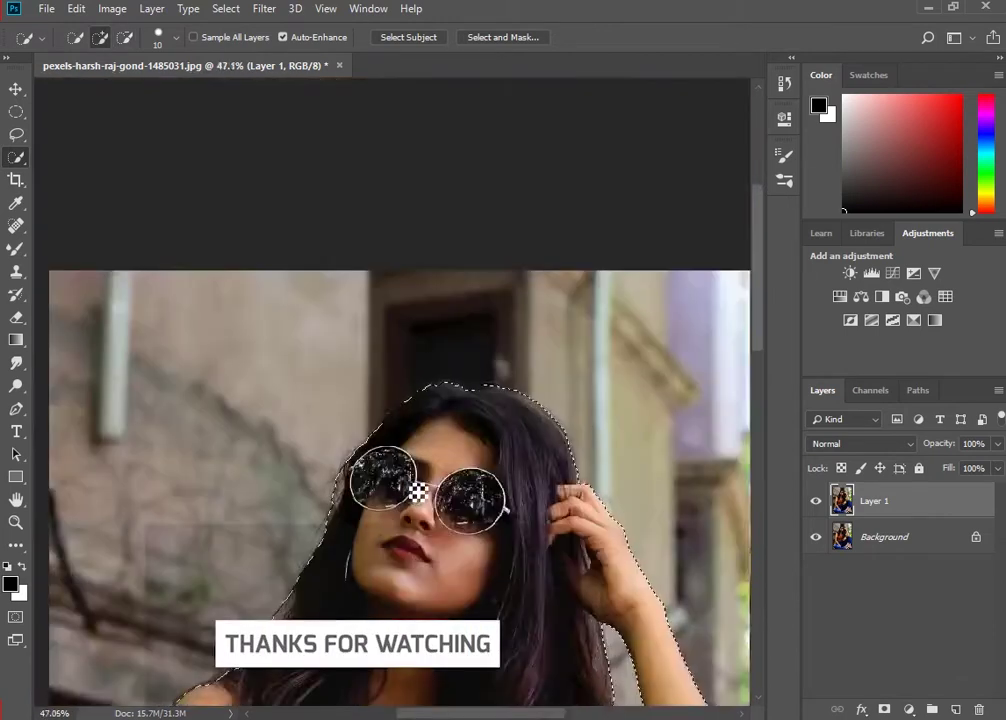
scroll(413, 487, down, 3)
scroll(413, 487, up, 1)
scroll(413, 487, down, 1)
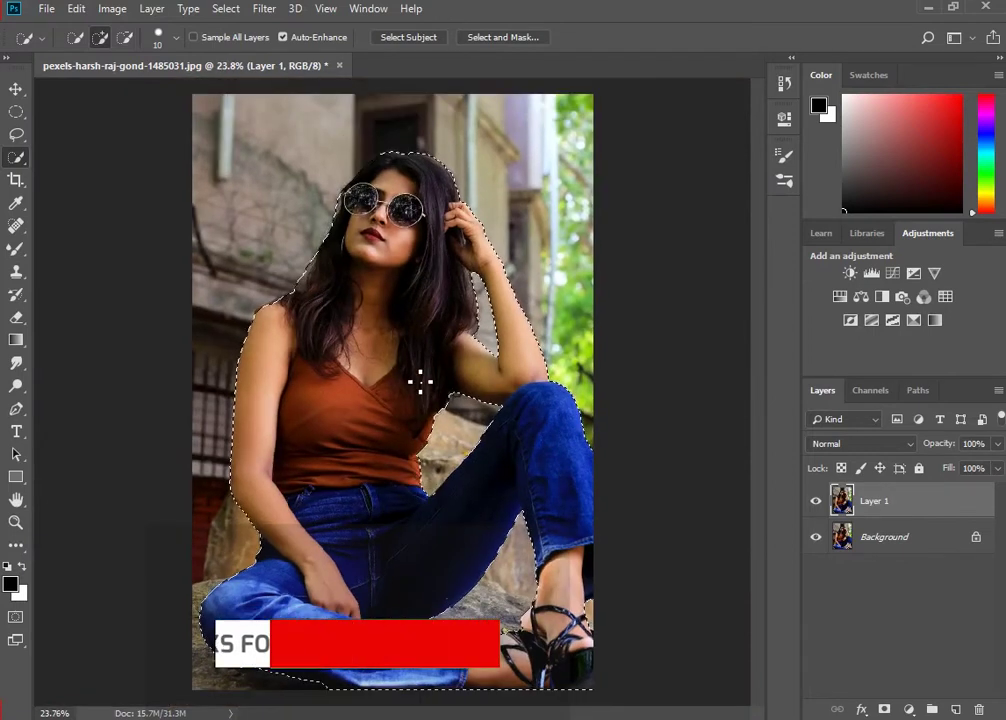
In Select and Mask, feather the edge 2.1 px and output to a new layer.
click(508, 38)
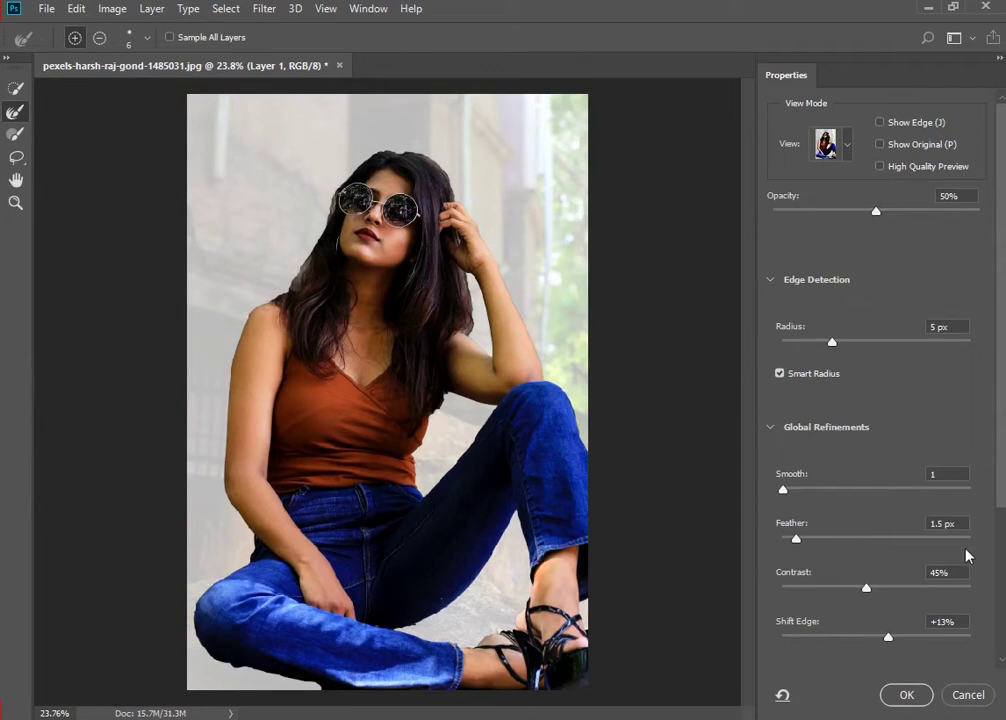
scroll(945, 505, down, 1)
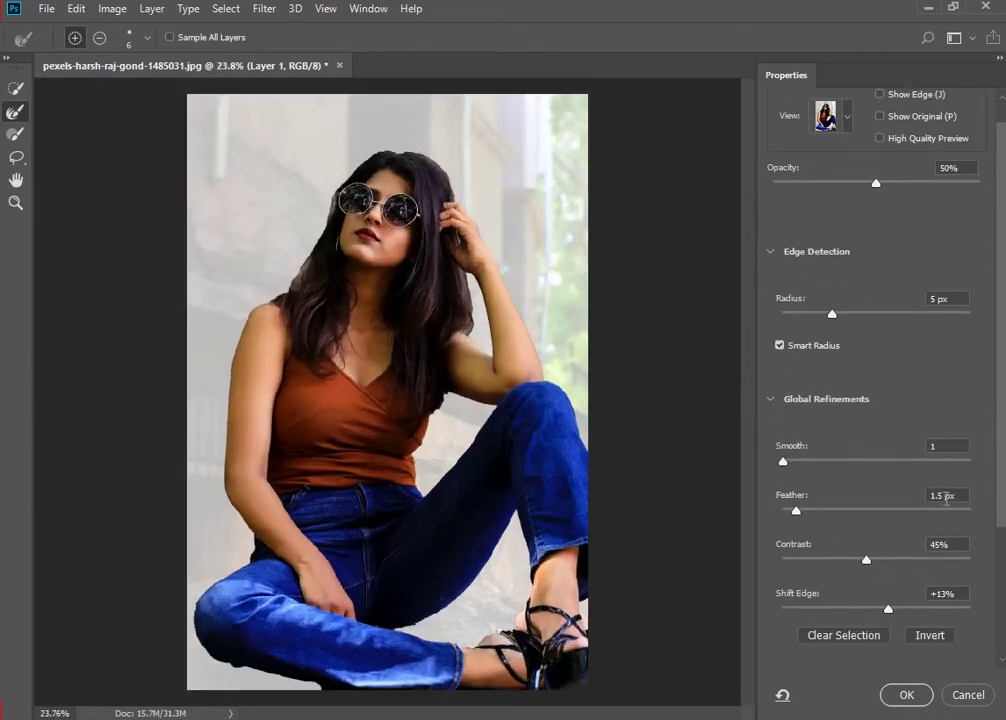
scroll(1000, 480, down, 1)
scroll(1000, 520, down, 1)
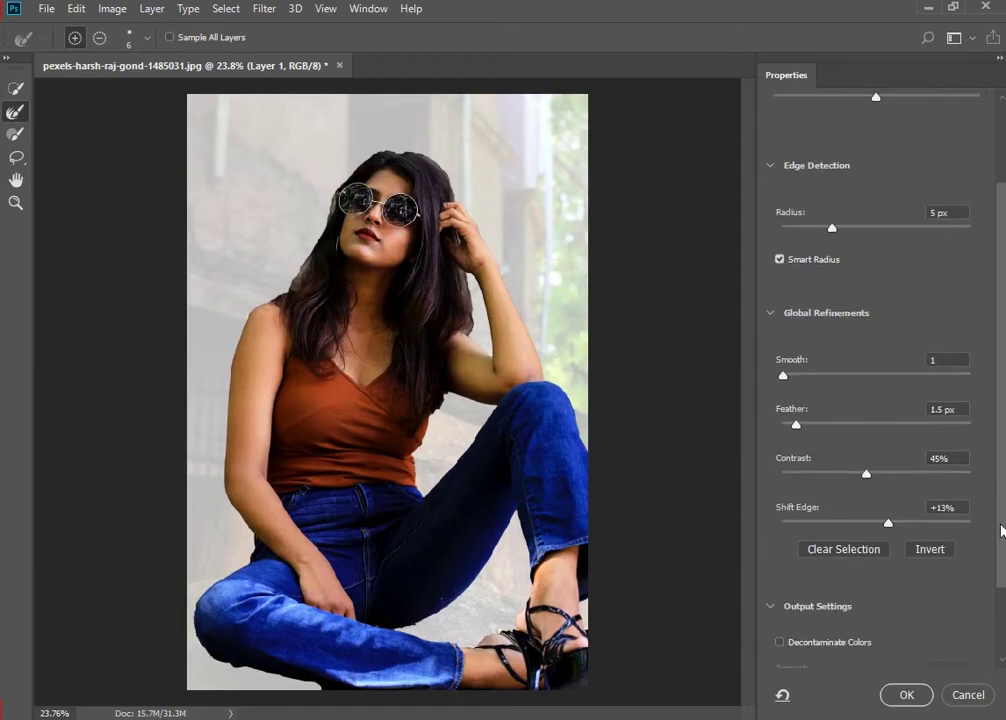
scroll(445, 280, up, 5)
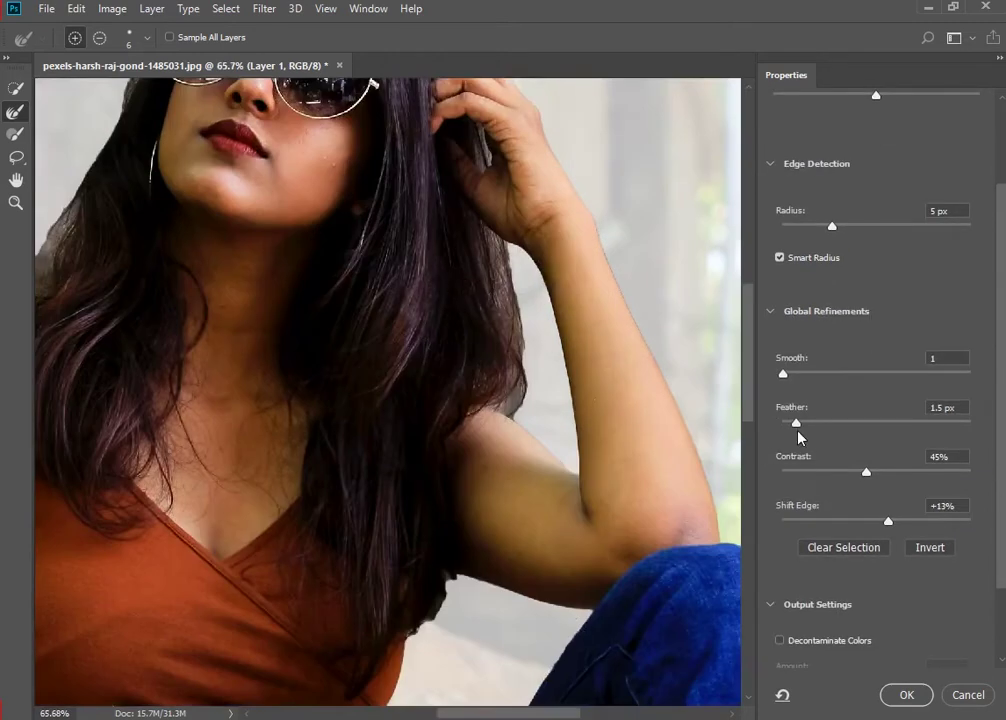
drag(797, 424, 797, 427)
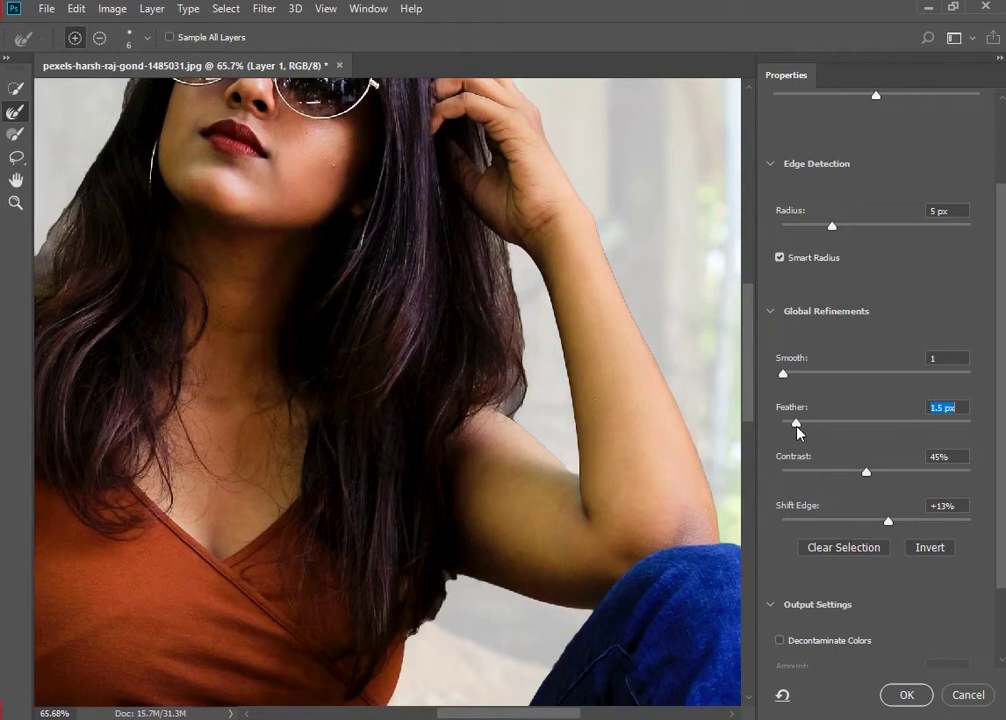
scroll(900, 617, down, 3)
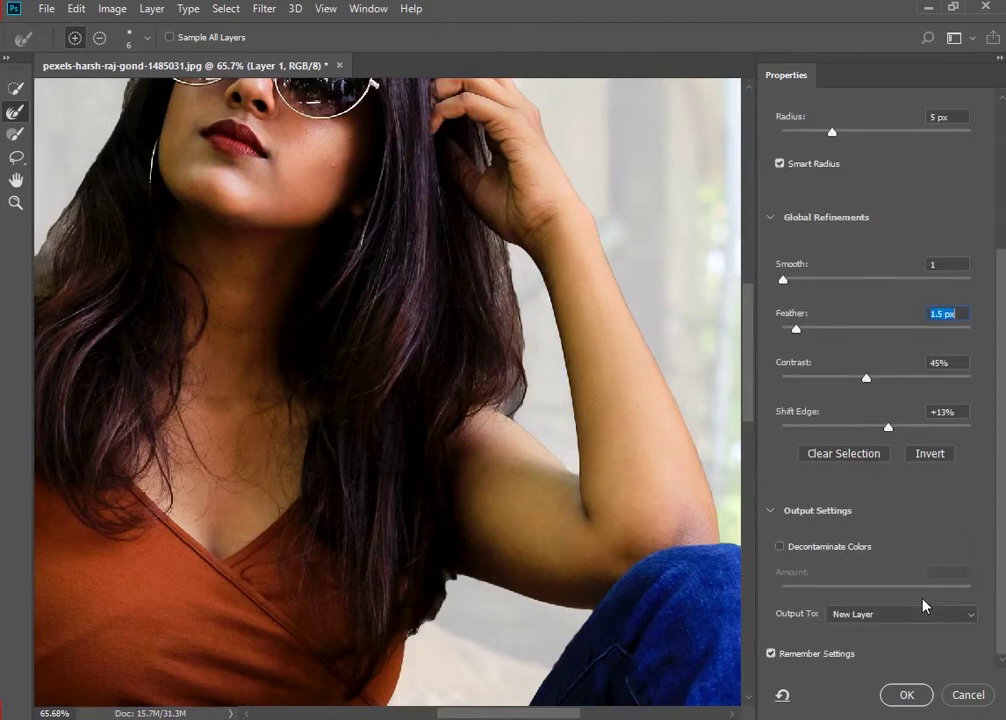
click(906, 695)
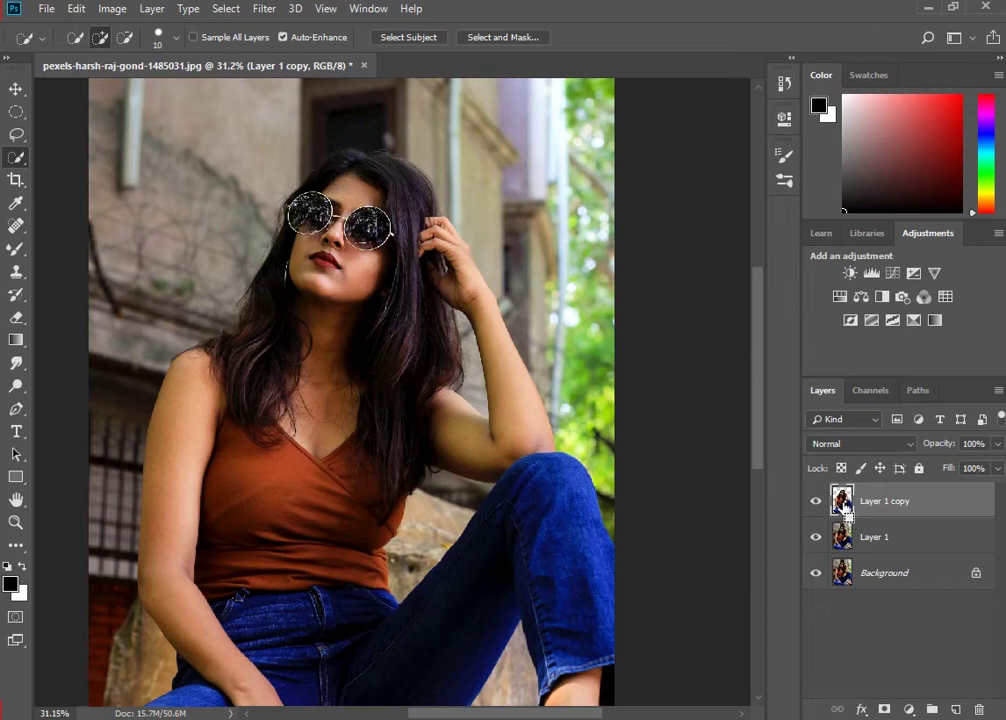
Load the Layer 1 copy outline as a selection, hide that copy, and target Layer 1.
ctrl+click(847, 507)
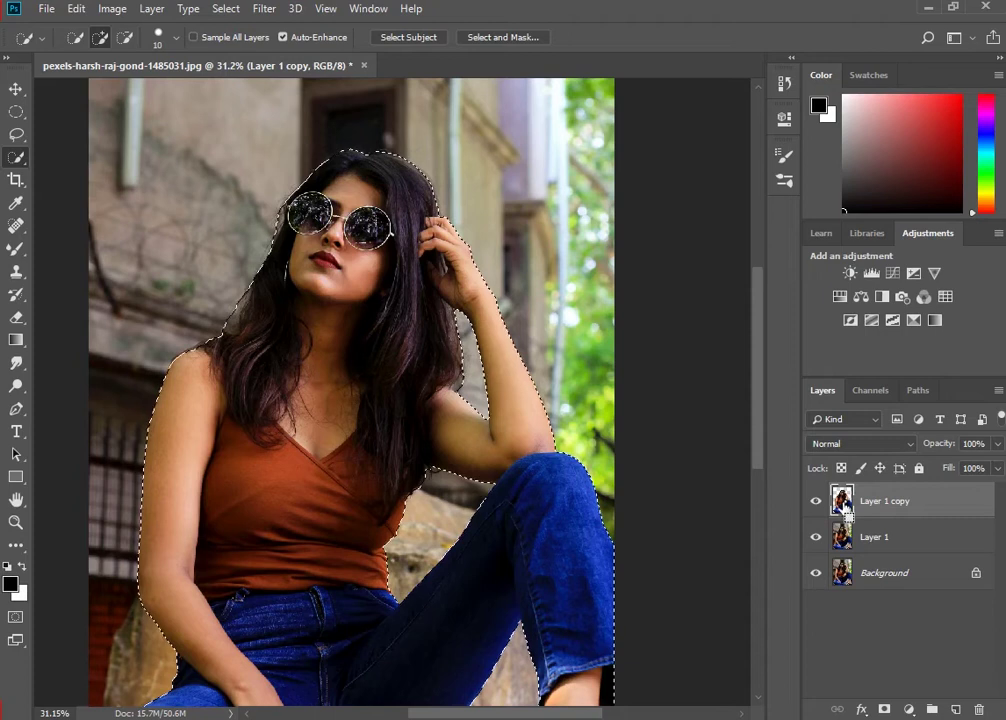
click(818, 508)
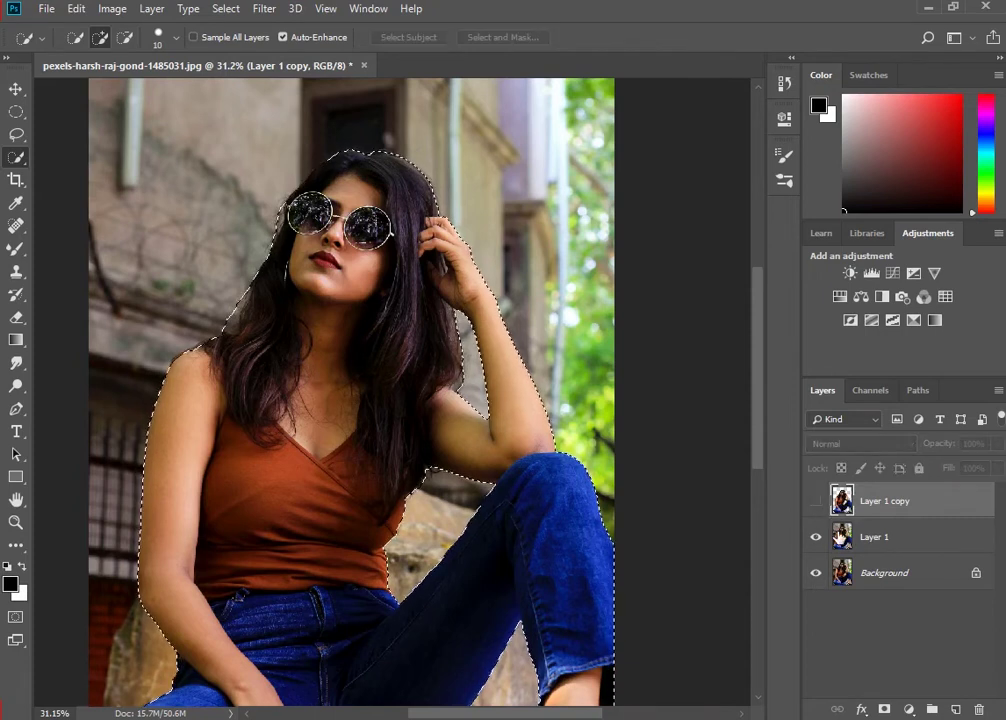
click(851, 541)
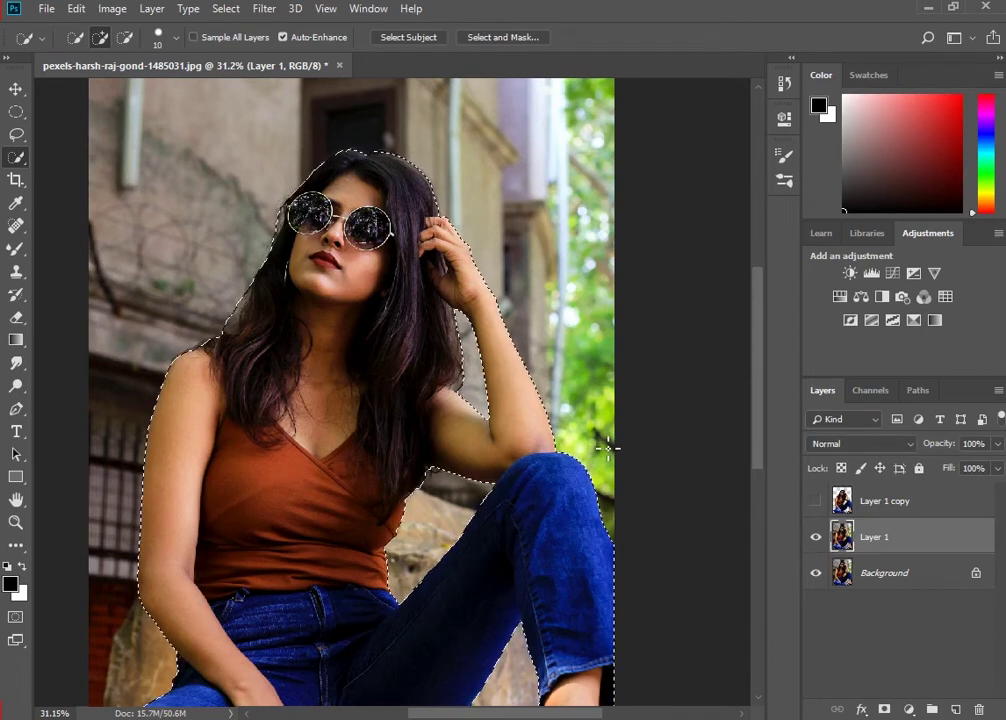
key(shift+F5)
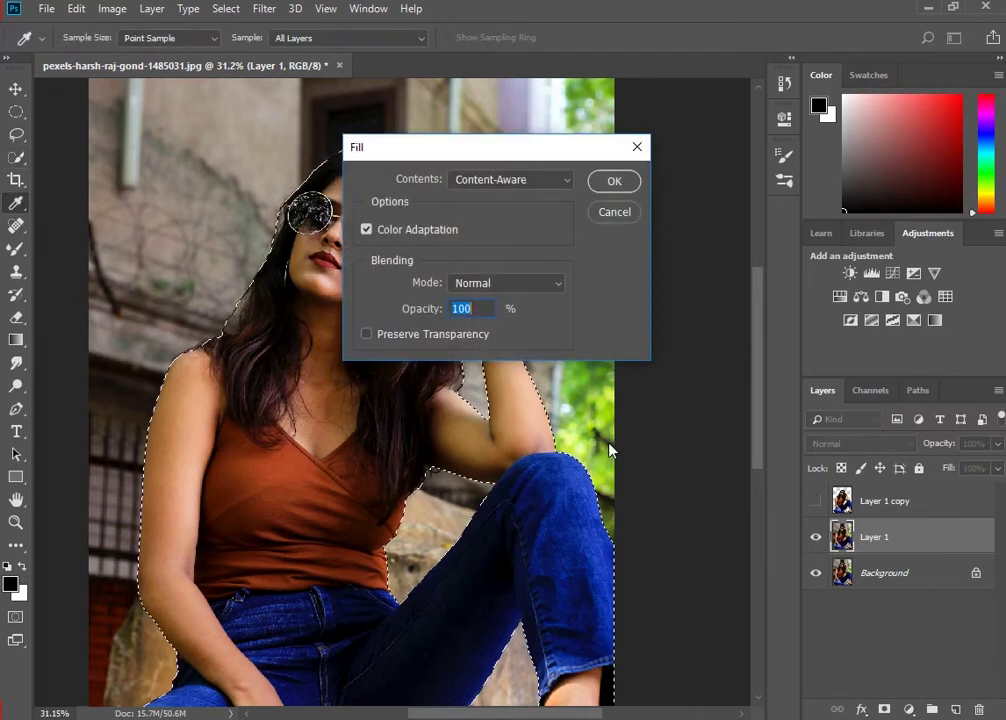
Content-Aware Fill the woman out of Layer 1, then deselect.
click(612, 181)
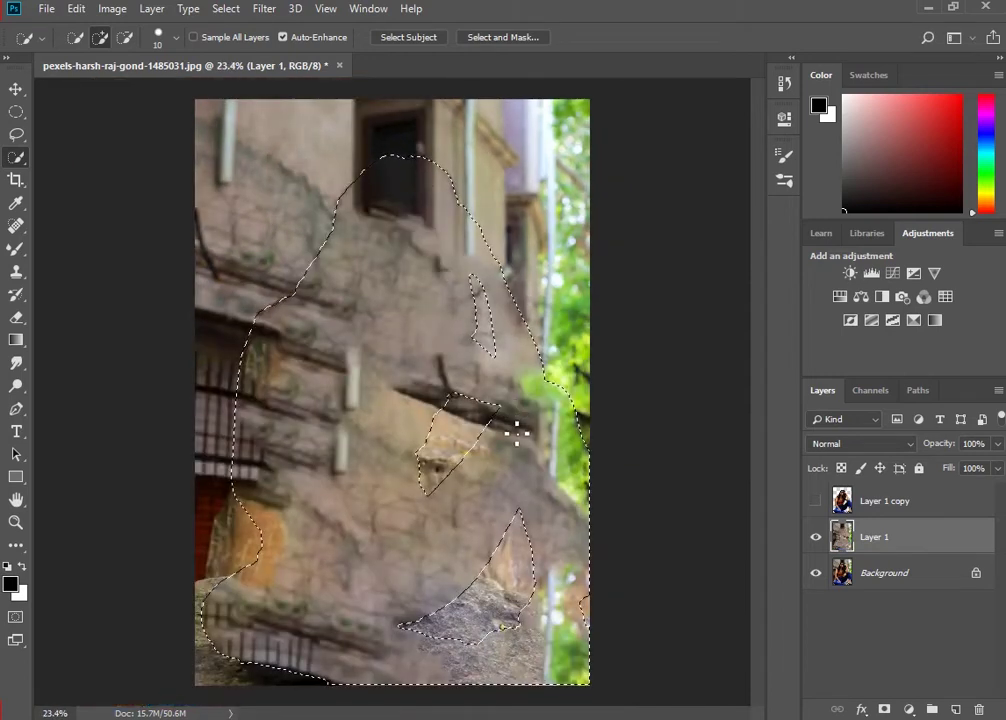
scroll(516, 440, up, 3)
scroll(490, 450, down, 3)
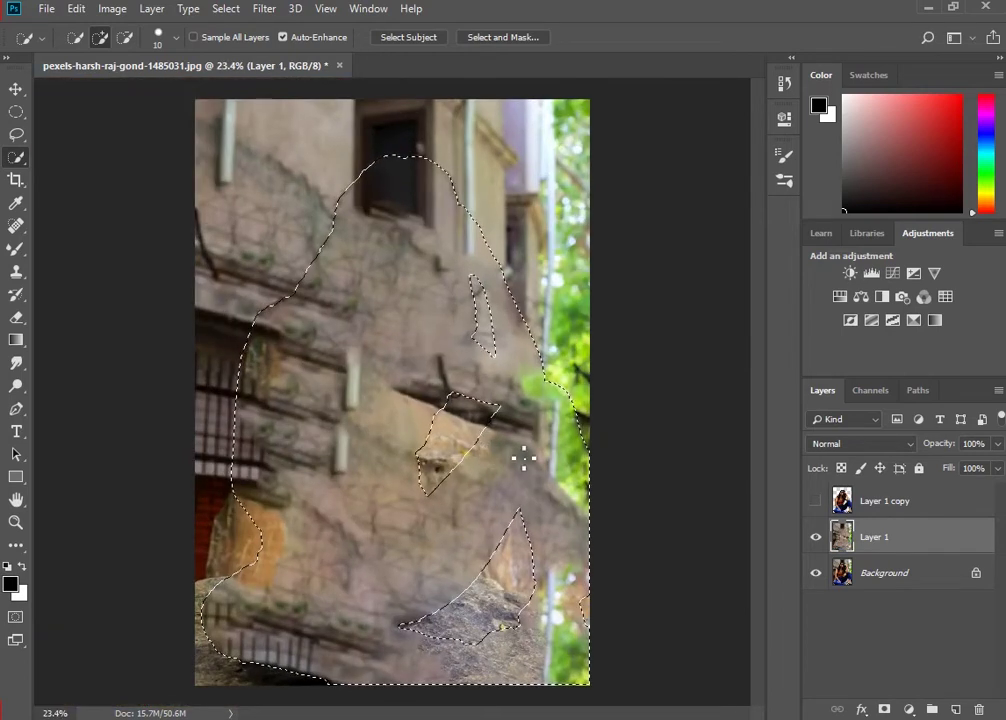
scroll(530, 458, up, 1)
scroll(534, 461, down, 1)
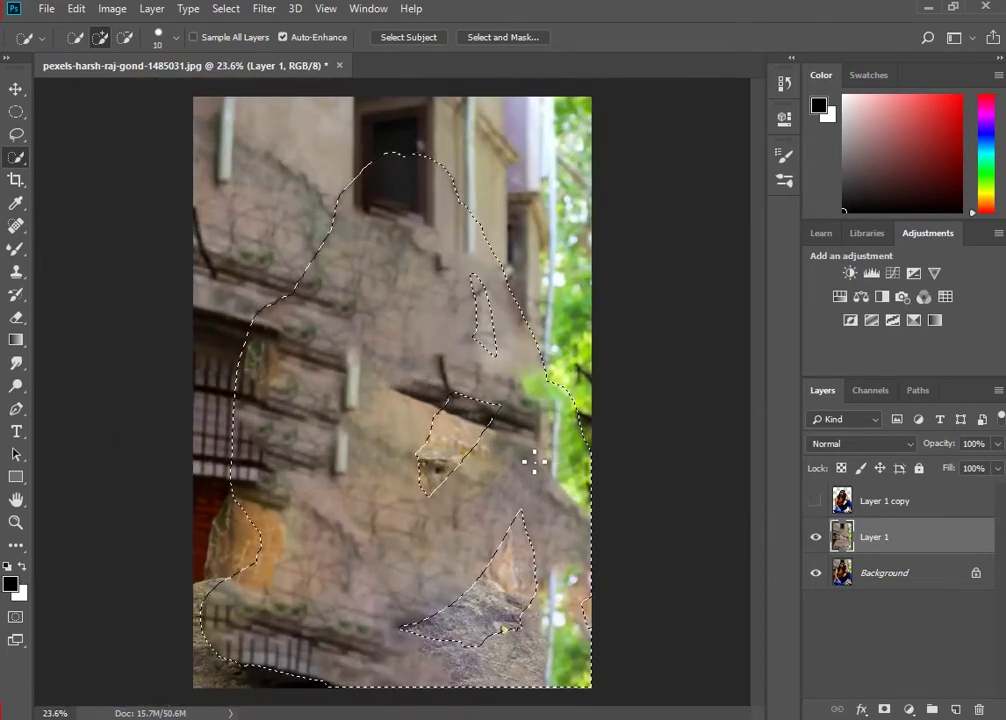
key(ctrl+d)
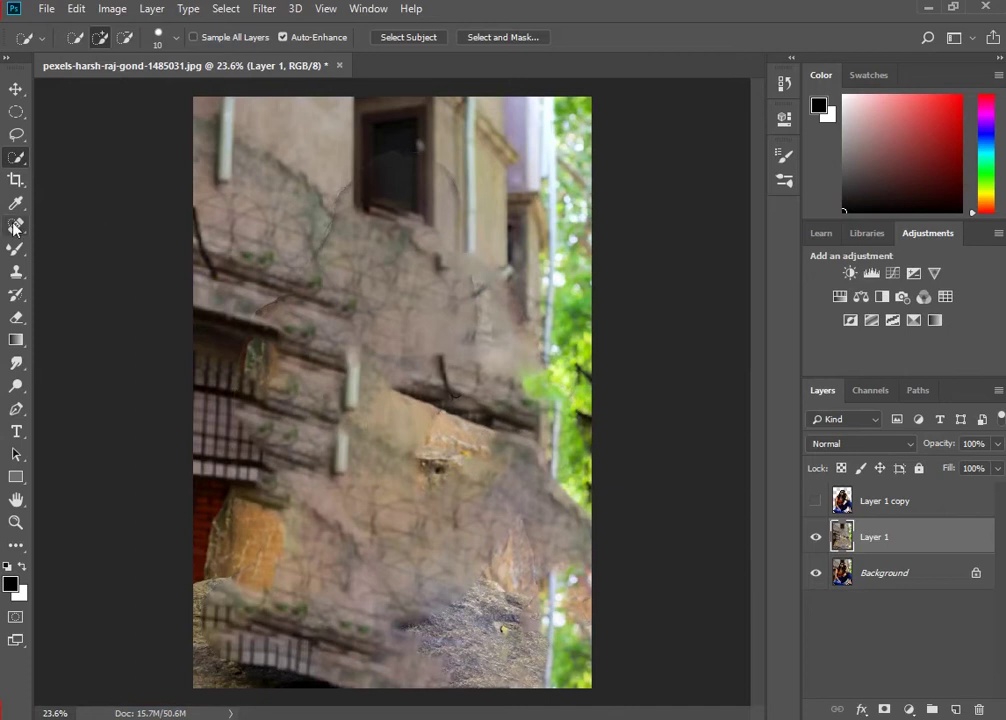
click(15, 228)
Resize the Spot Healing brush and heal the wall streak up to the window.
scroll(279, 287, up, 3)
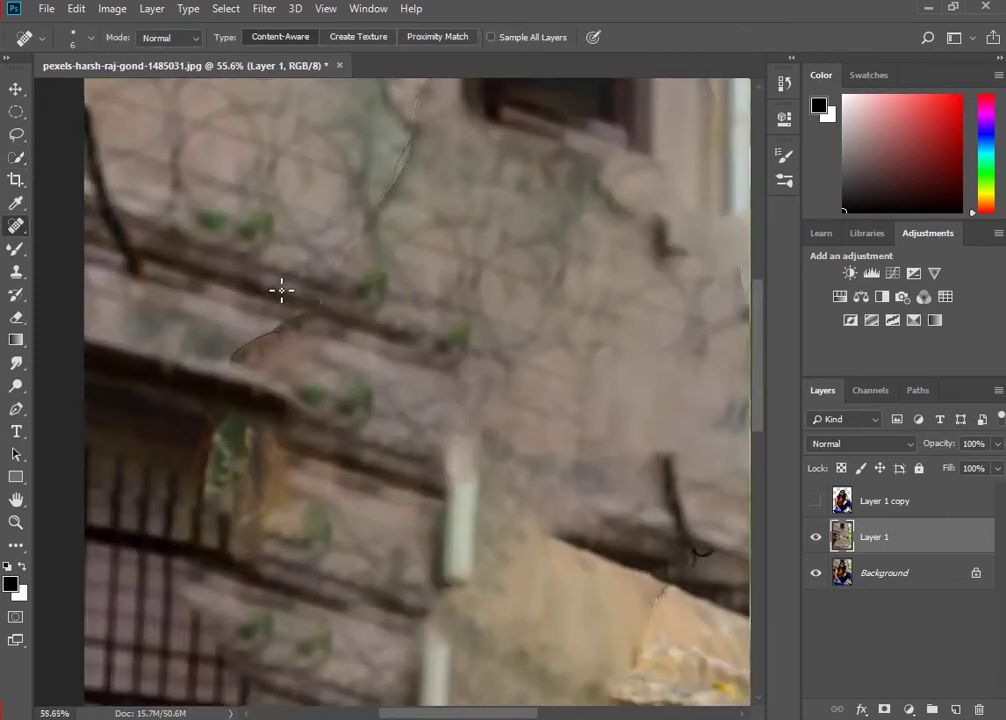
key(bracketright)
key(bracketright)
key(bracketright)
key(bracketleft)
mouse_move(183, 572)
mouse_down()
mouse_move(182, 521)
mouse_move(209, 415)
mouse_move(379, 194)
mouse_move(402, 132)
mouse_up()
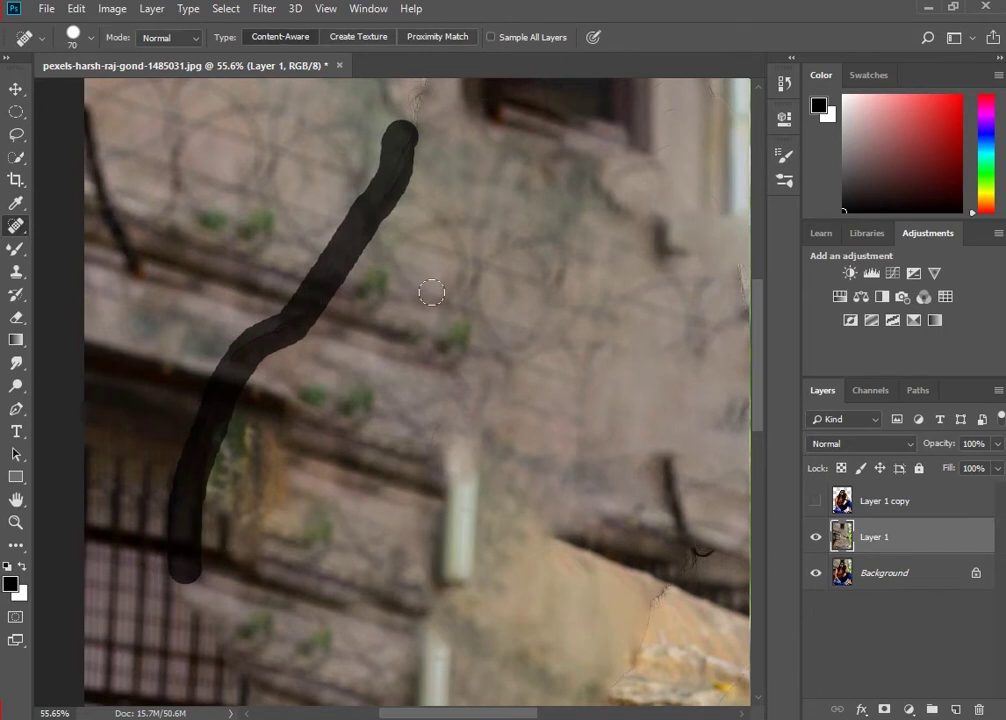
scroll(436, 298, down, 1)
scroll(420, 303, up, 2)
scroll(370, 430, up, 2)
mouse_move(386, 410)
mouse_down()
mouse_move(527, 136)
mouse_move(735, 150)
mouse_up()
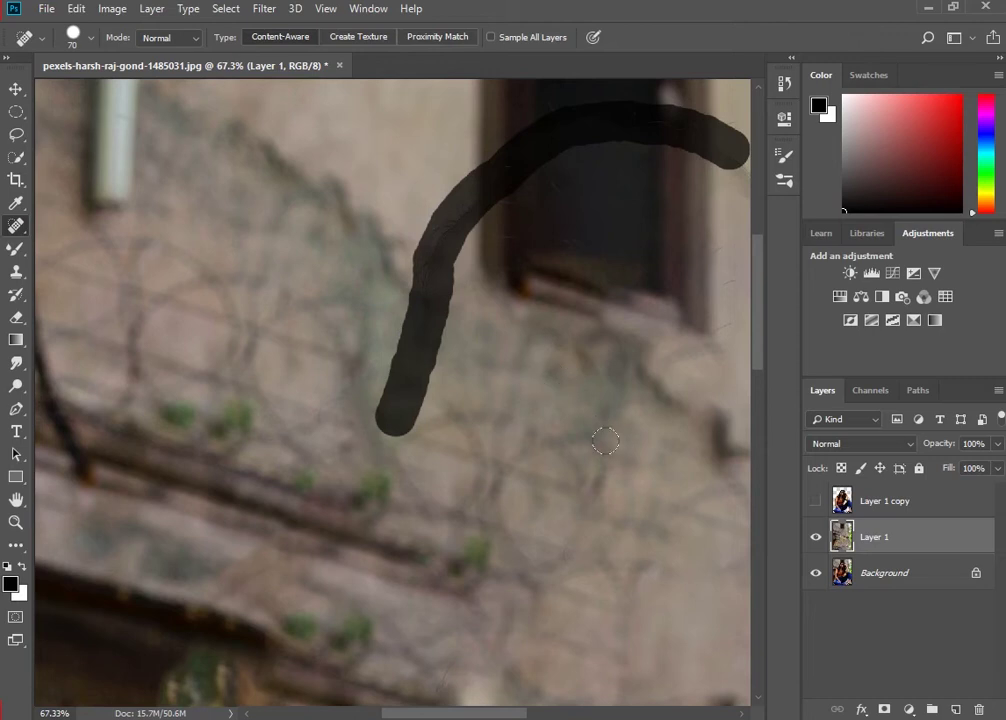
Heal the wall below the window, upper-wall mark, downward streak and rock patch.
scroll(460, 410, right, 5)
mouse_move(404, 213)
mouse_down()
mouse_move(460, 281)
mouse_move(465, 382)
mouse_move(494, 483)
mouse_move(512, 650)
mouse_up()
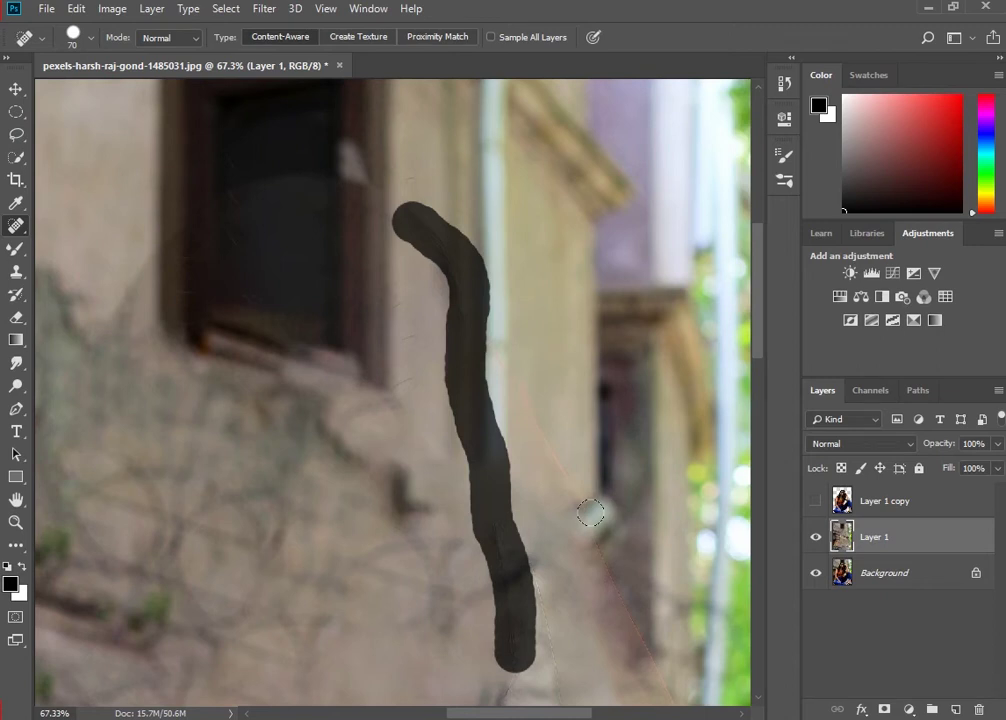
mouse_move(593, 513)
mouse_down()
mouse_move(406, 269)
mouse_move(407, 206)
mouse_move(470, 380)
mouse_move(540, 505)
mouse_up()
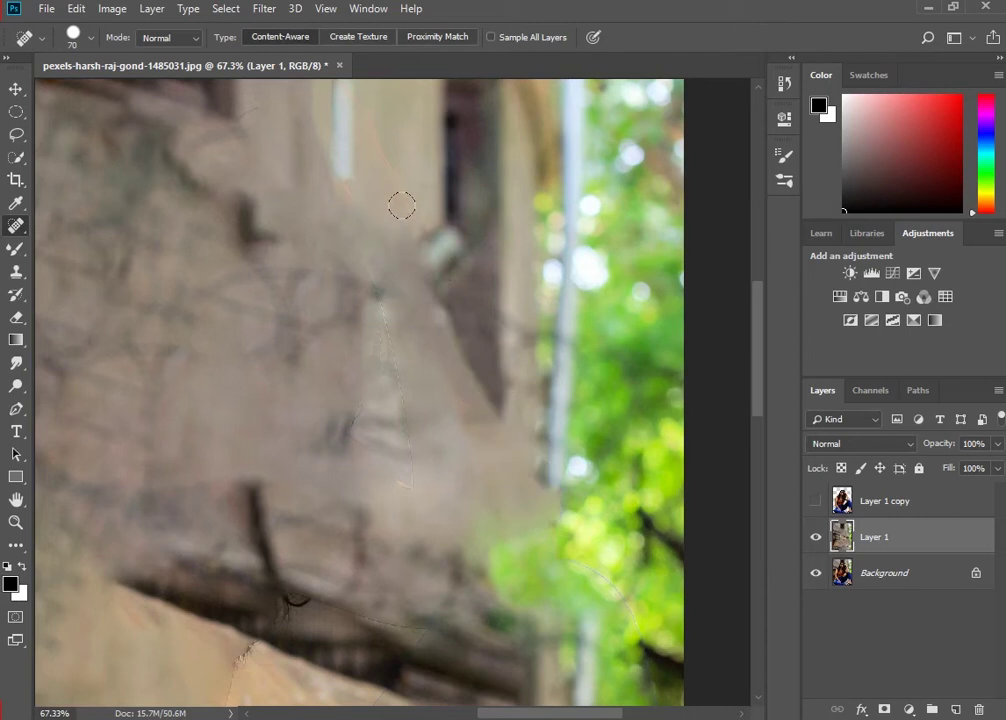
drag(420, 238, 343, 104)
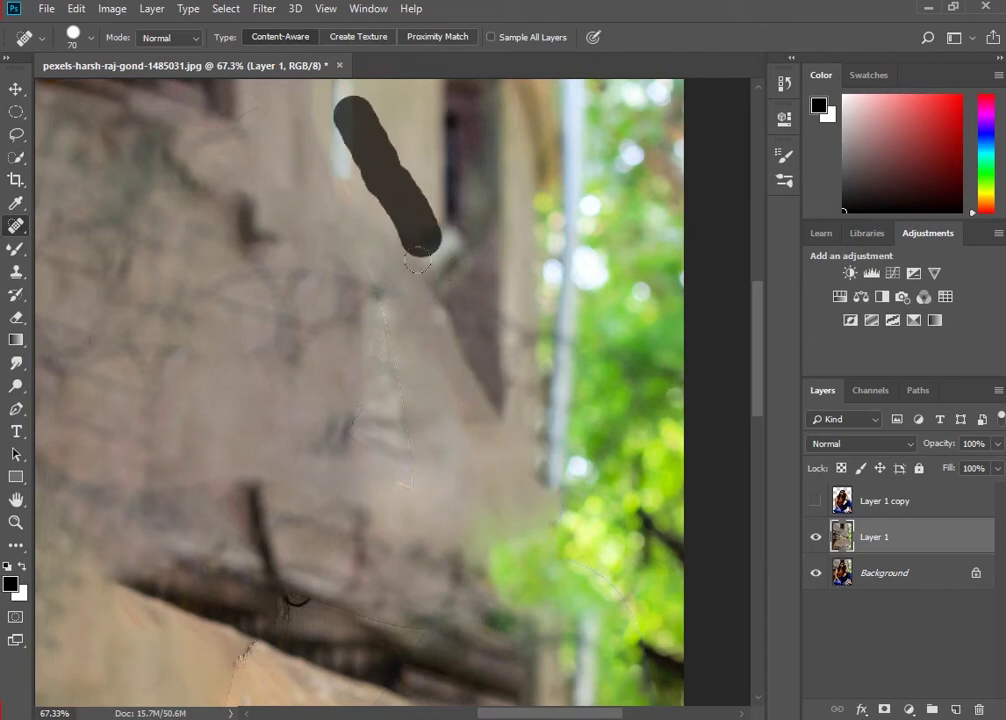
scroll(539, 458, down, 3)
scroll(539, 470, up, 3)
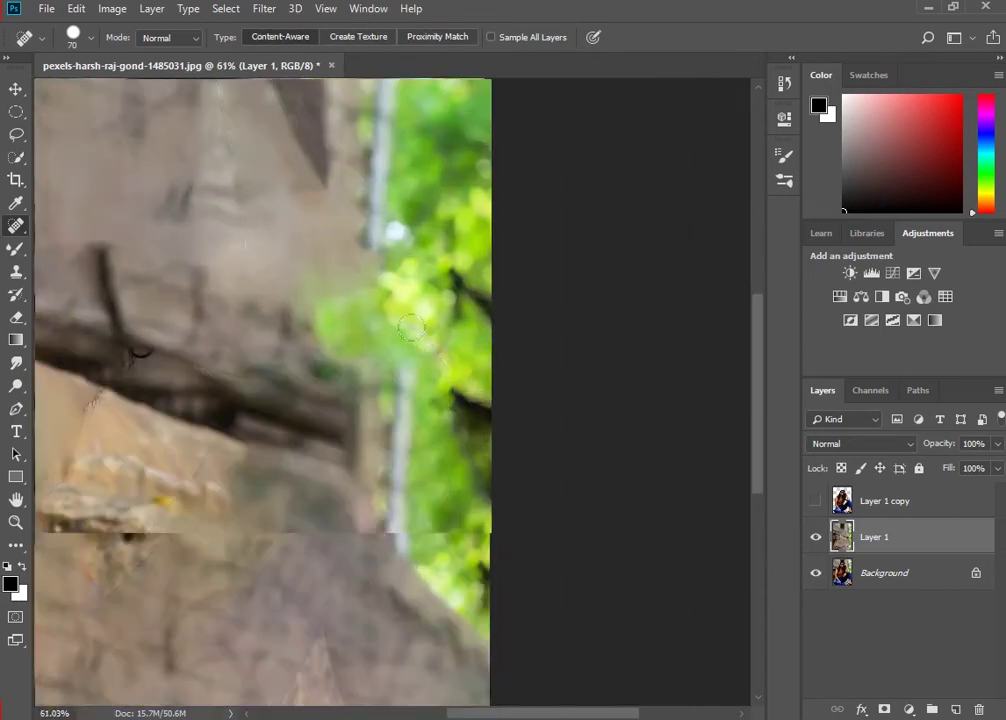
mouse_move(357, 294)
mouse_down()
mouse_move(438, 370)
mouse_move(485, 525)
mouse_up()
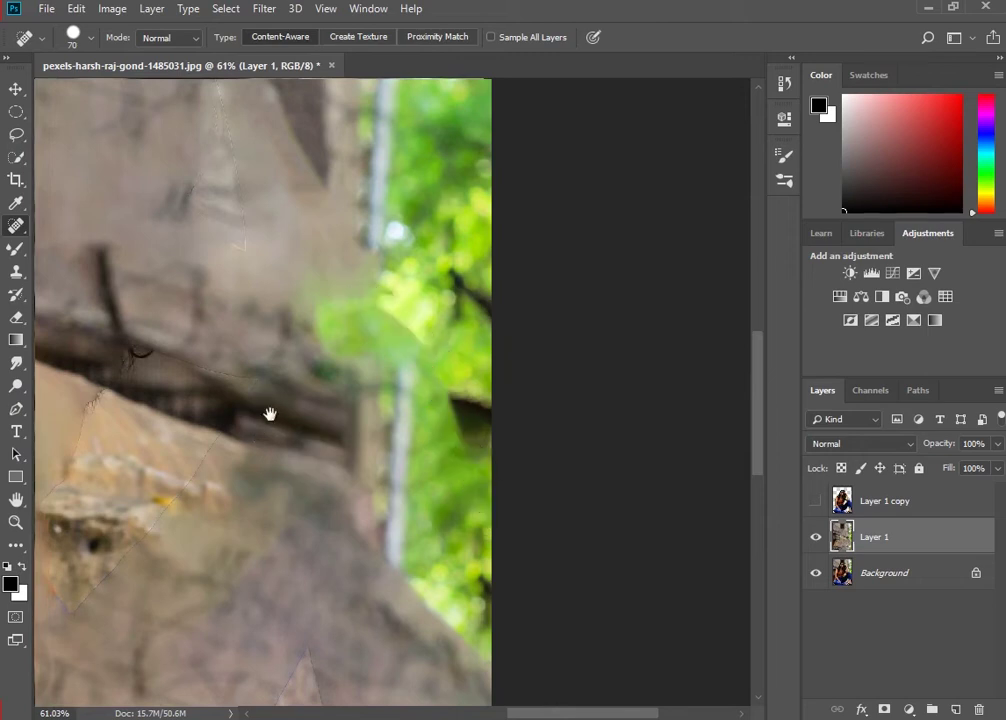
drag(272, 411, 332, 431)
mouse_move(305, 380)
mouse_down()
mouse_move(184, 359)
mouse_move(105, 549)
mouse_move(123, 611)
mouse_move(170, 575)
mouse_move(292, 392)
mouse_up()
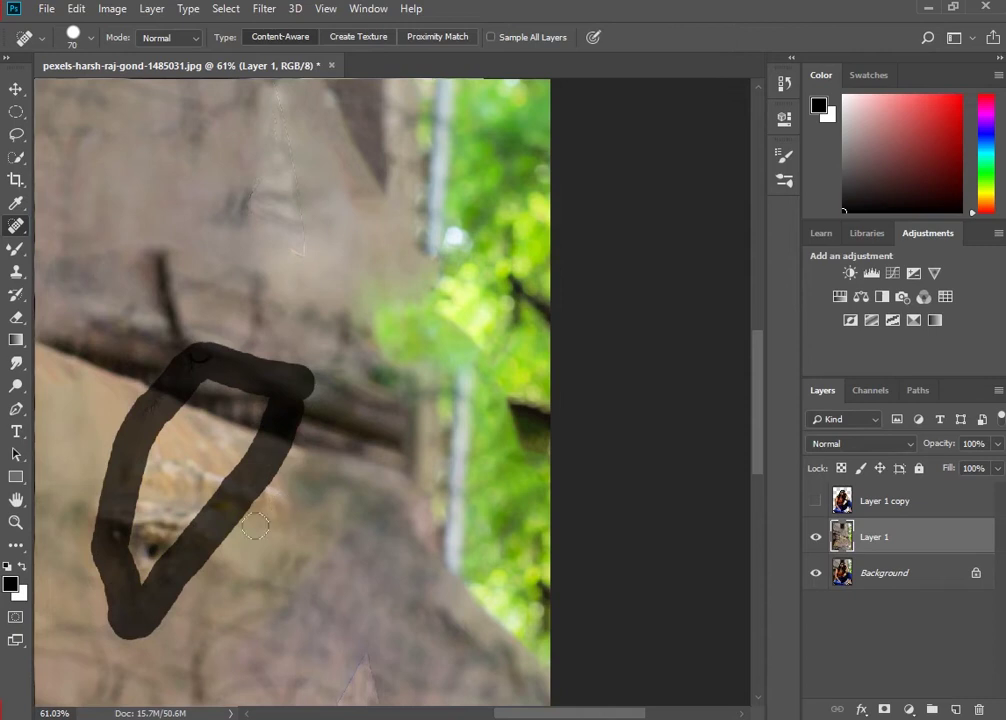
scroll(292, 518, down, 1)
Heal the textured rock patch edge, the right-edge area and a nearby spot.
mouse_move(337, 523)
mouse_down()
mouse_move(397, 546)
mouse_move(428, 442)
mouse_move(399, 466)
mouse_up()
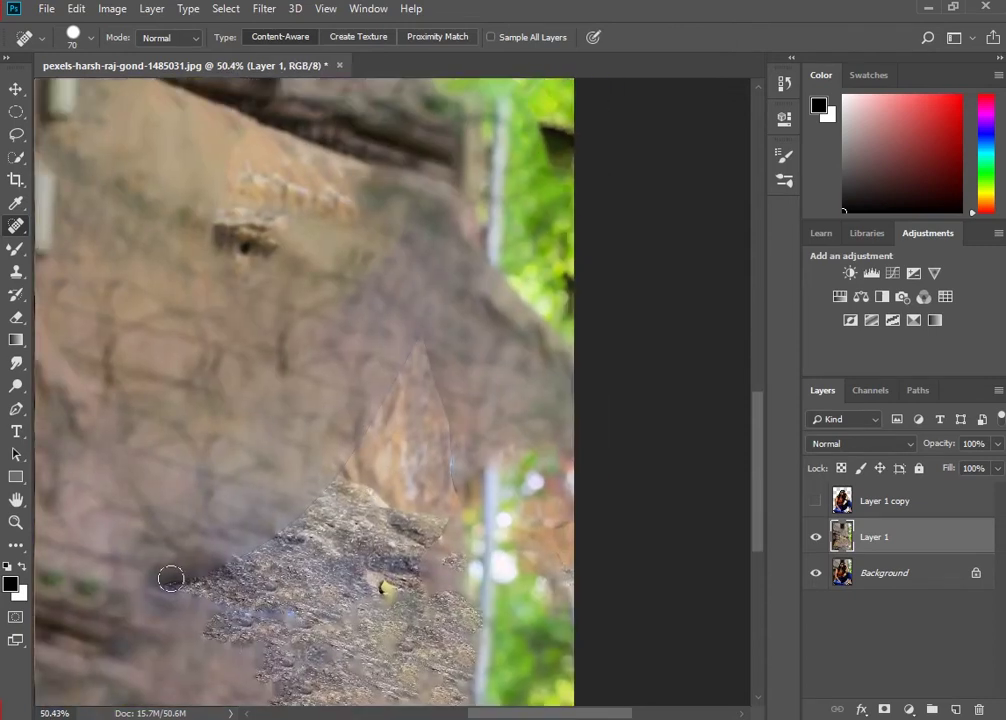
mouse_move(170, 578)
mouse_down()
mouse_move(352, 459)
mouse_move(415, 346)
mouse_move(445, 436)
mouse_move(452, 510)
mouse_move(400, 624)
mouse_move(400, 660)
mouse_up()
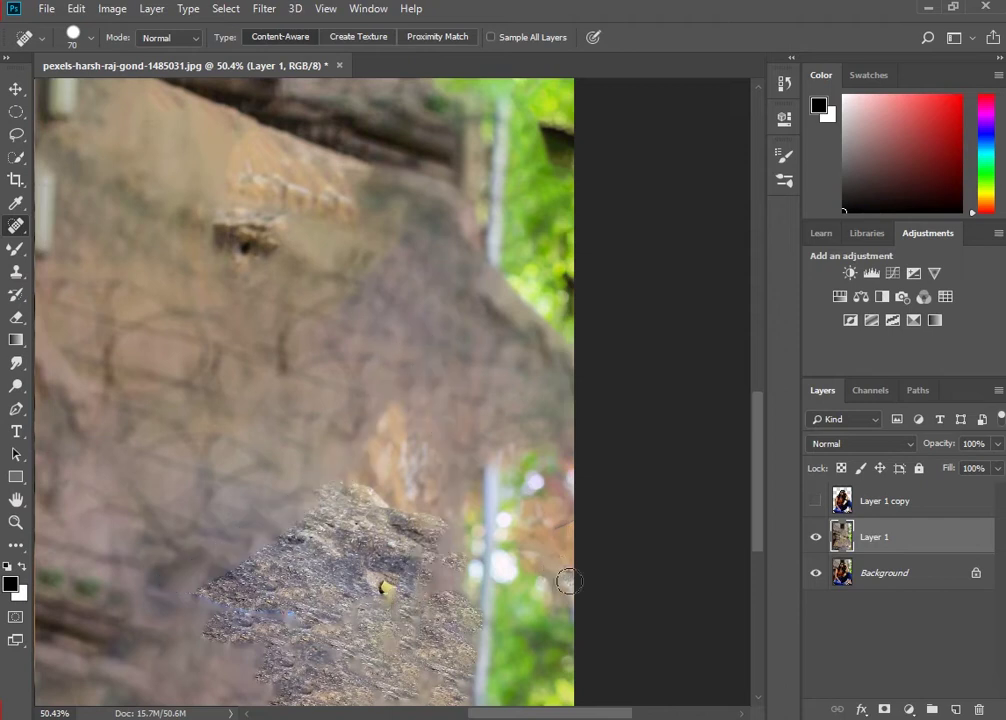
drag(566, 572, 481, 589)
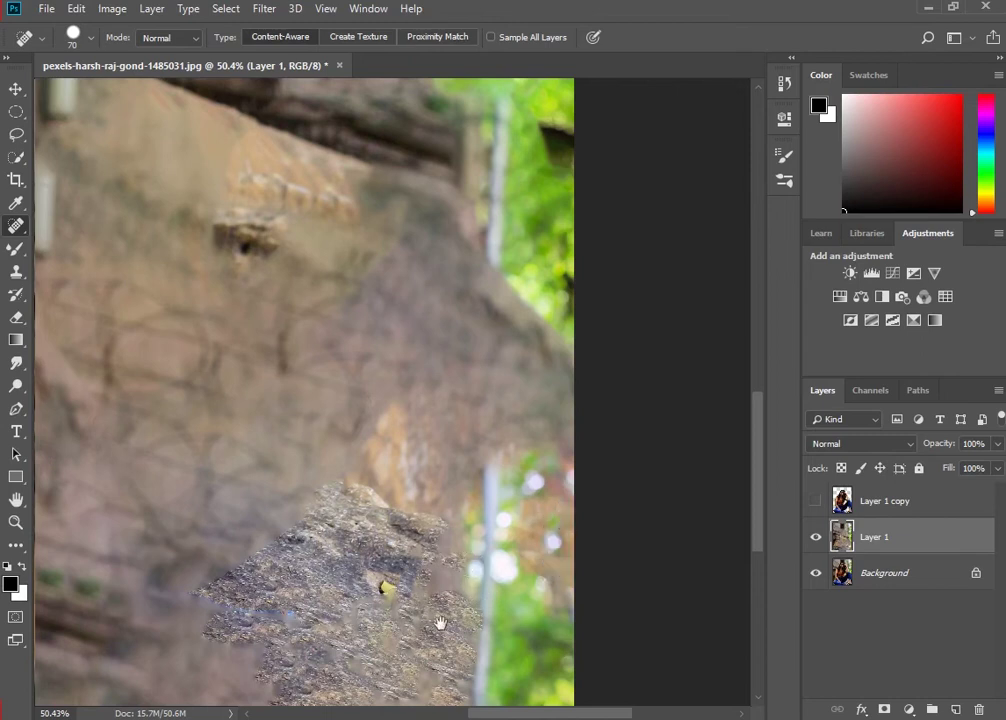
drag(441, 617, 458, 455)
drag(219, 468, 237, 493)
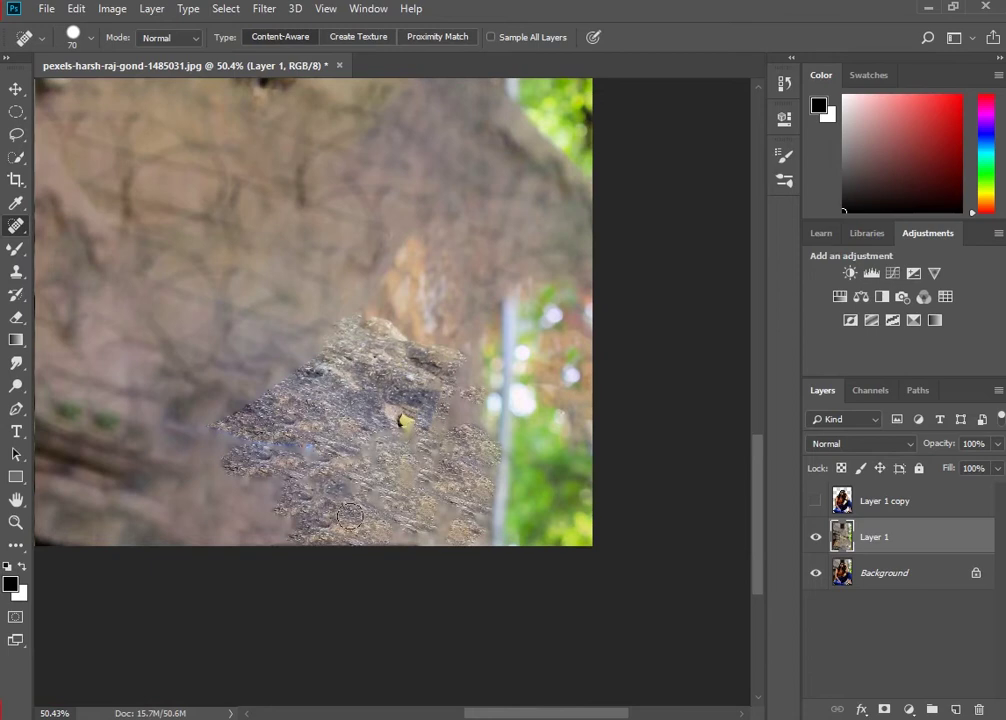
Heal the lower-wall strip and orange wall seam, then zoom out to check.
scroll(309, 549, left, 5)
mouse_move(309, 549)
mouse_down()
mouse_move(344, 560)
mouse_move(145, 452)
mouse_move(163, 338)
mouse_up()
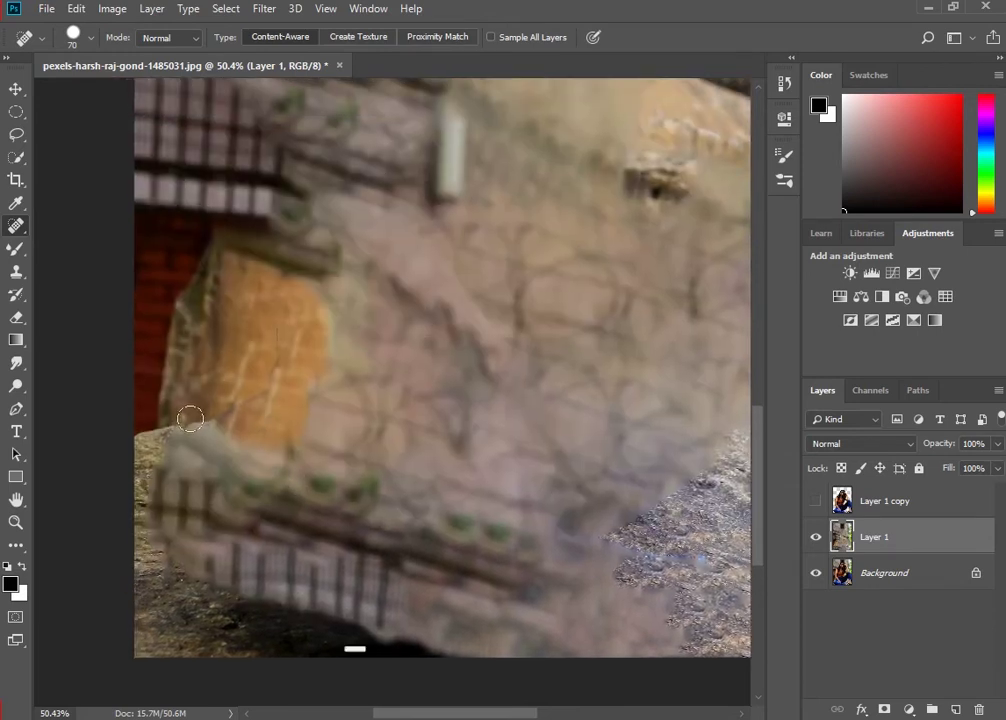
drag(197, 417, 350, 305)
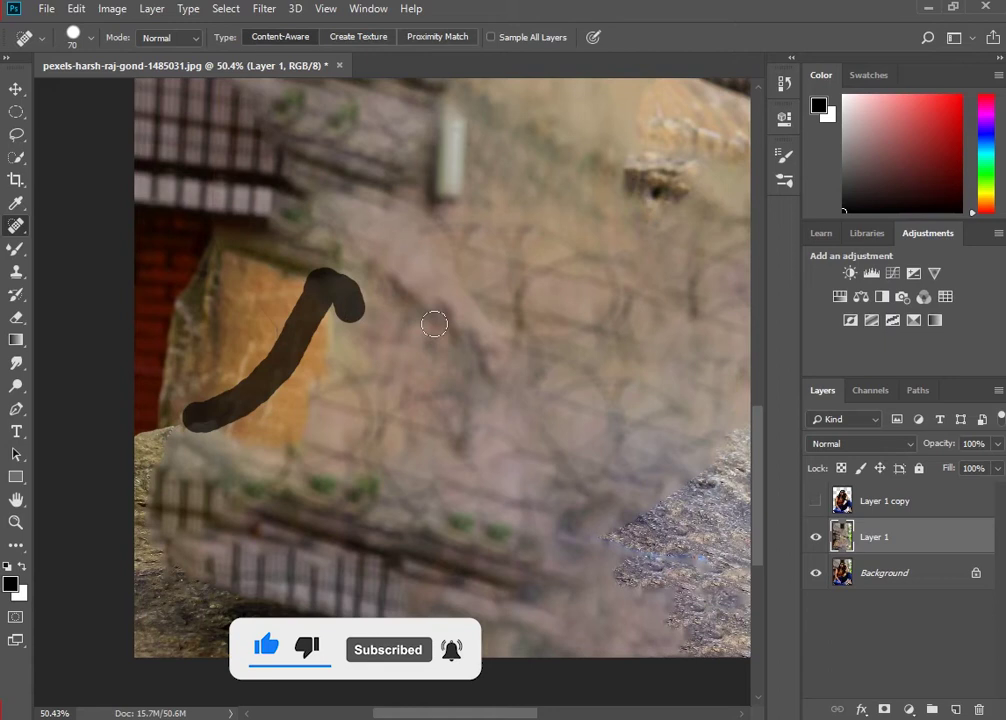
scroll(434, 324, down, 5)
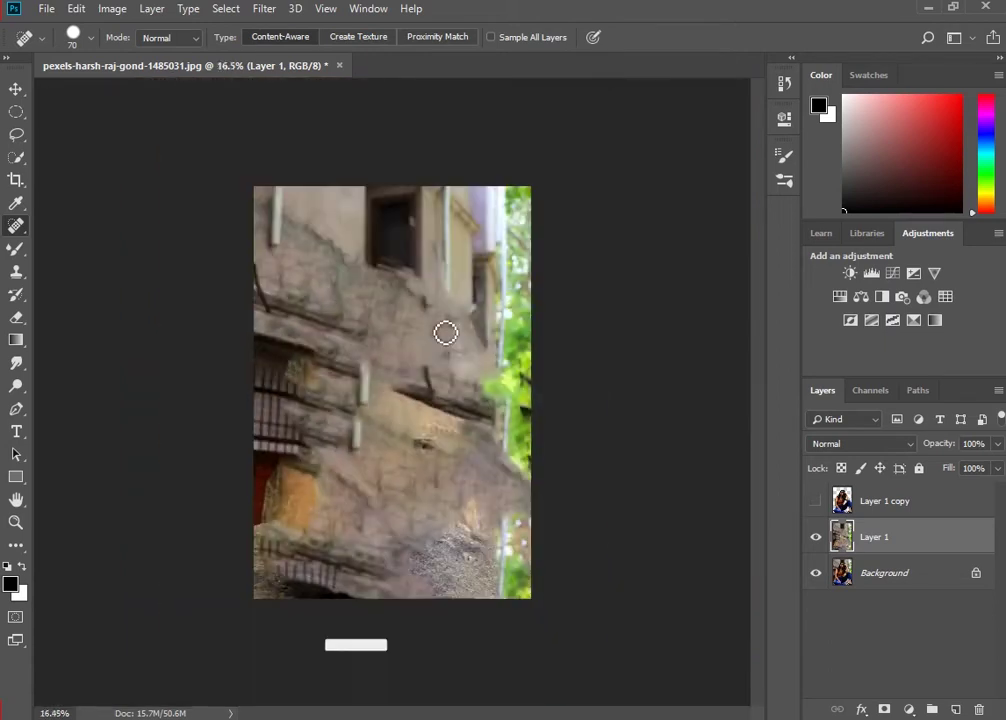
scroll(444, 332, down, 1)
scroll(444, 334, down, 1)
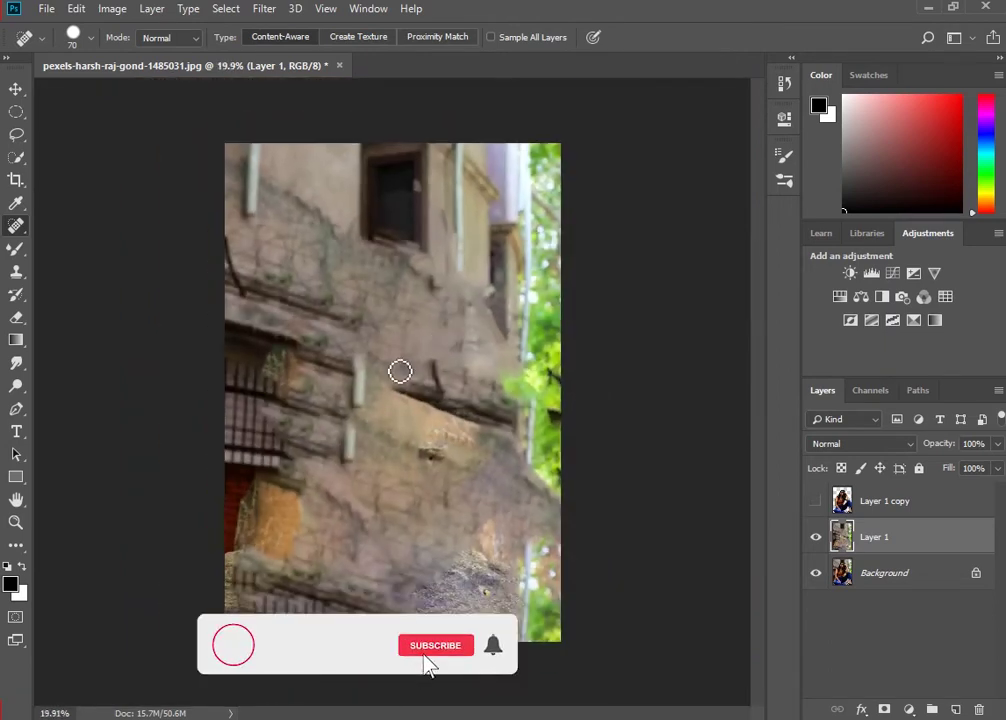
Launch Color Efex Pro 4 from the Nik Collection filters on the building background layer.
click(264, 9)
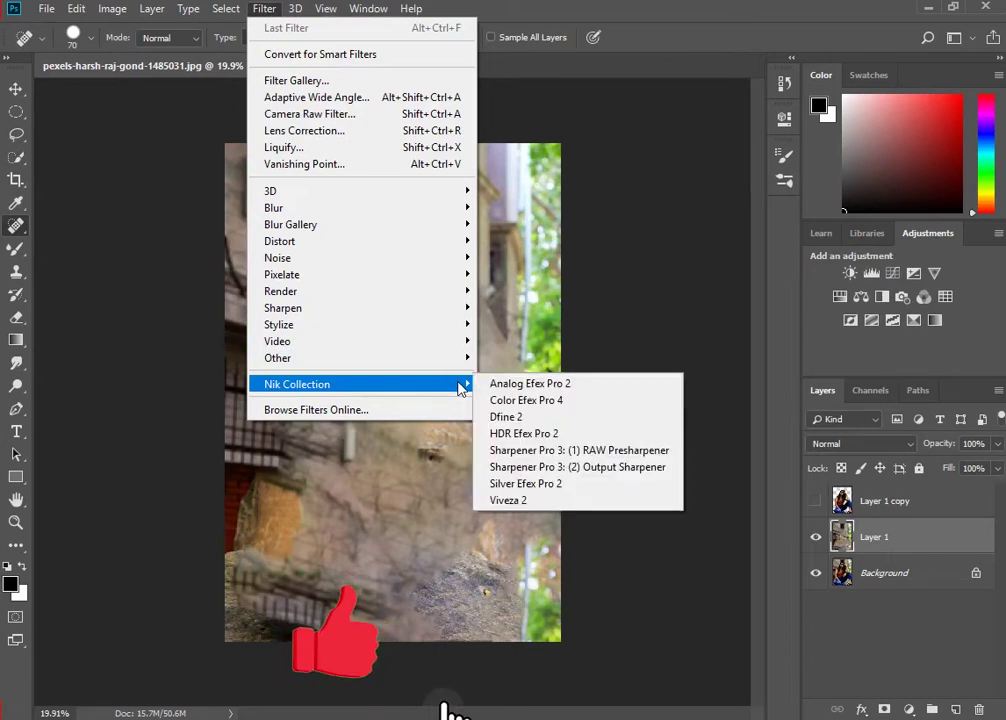
mouse_move(358, 384)
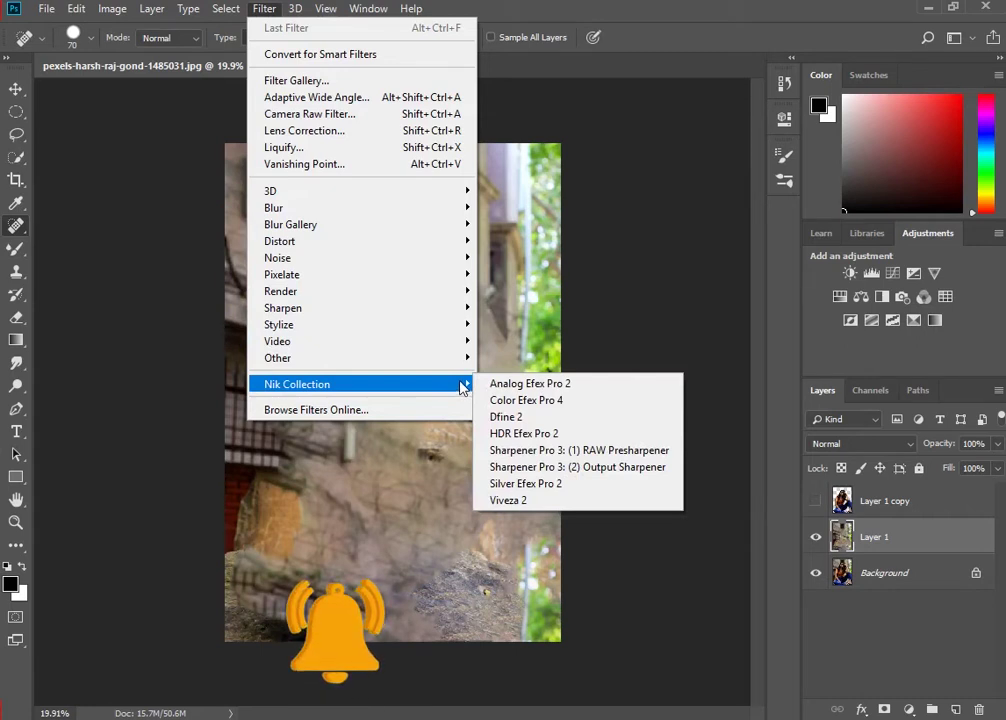
click(532, 401)
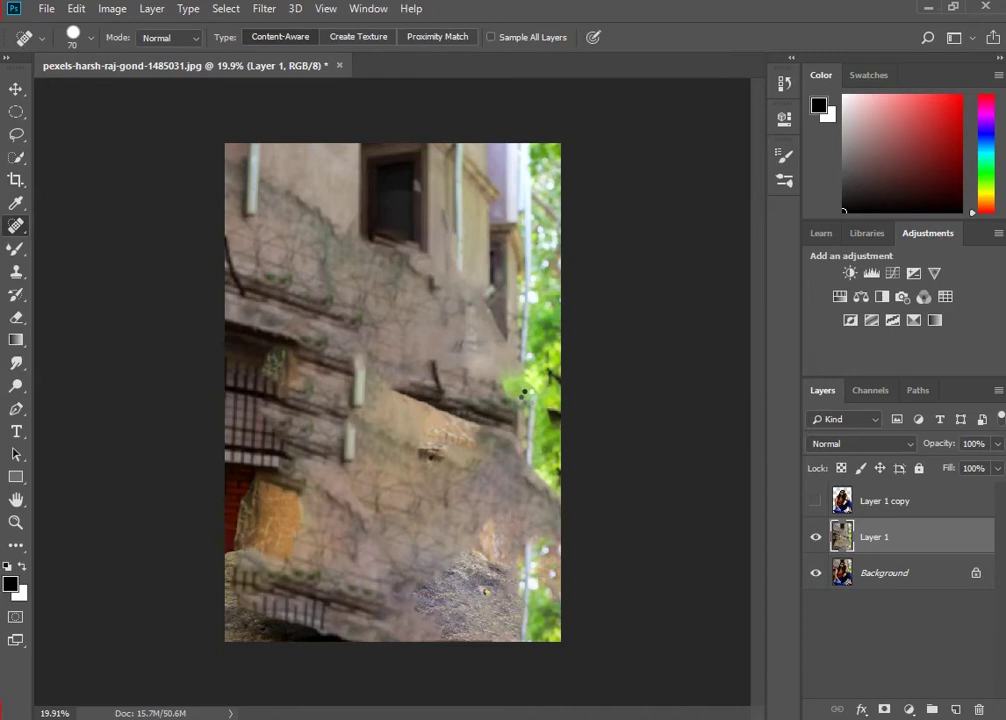
key(ctrl+alt+f)
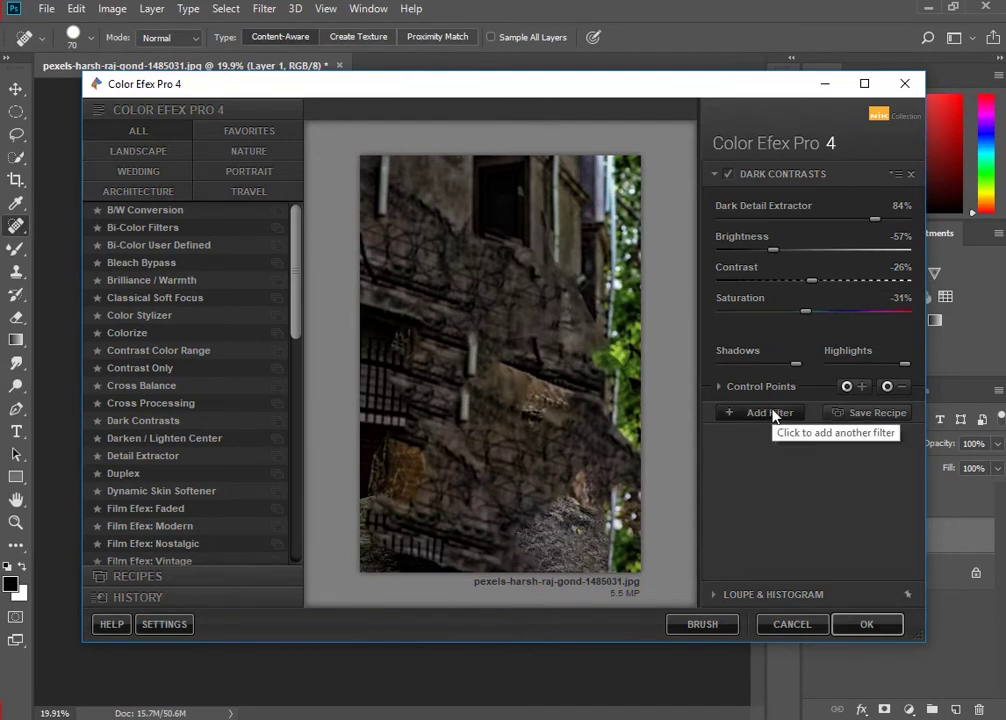
Apply Dark Contrasts: detail extractor 84%, brightness −57%, contrast −26%, saturation −31%.
click(866, 625)
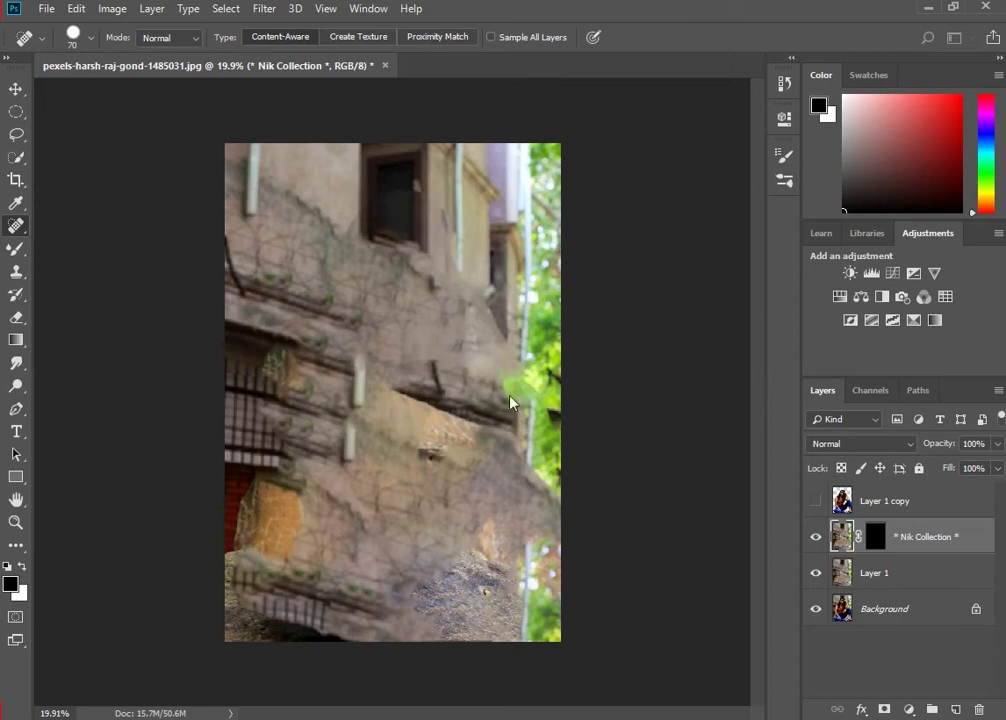
scroll(498, 397, up, 1)
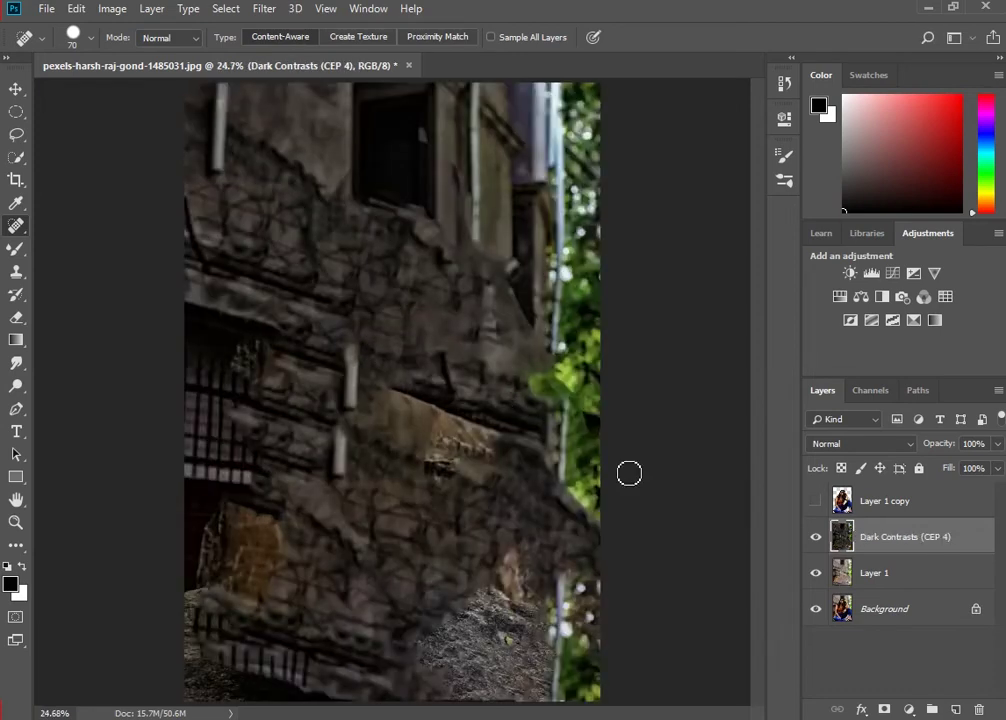
Show the Layer 1 copy cutout and cancel an accidental hair crop with Don't Crop.
click(814, 503)
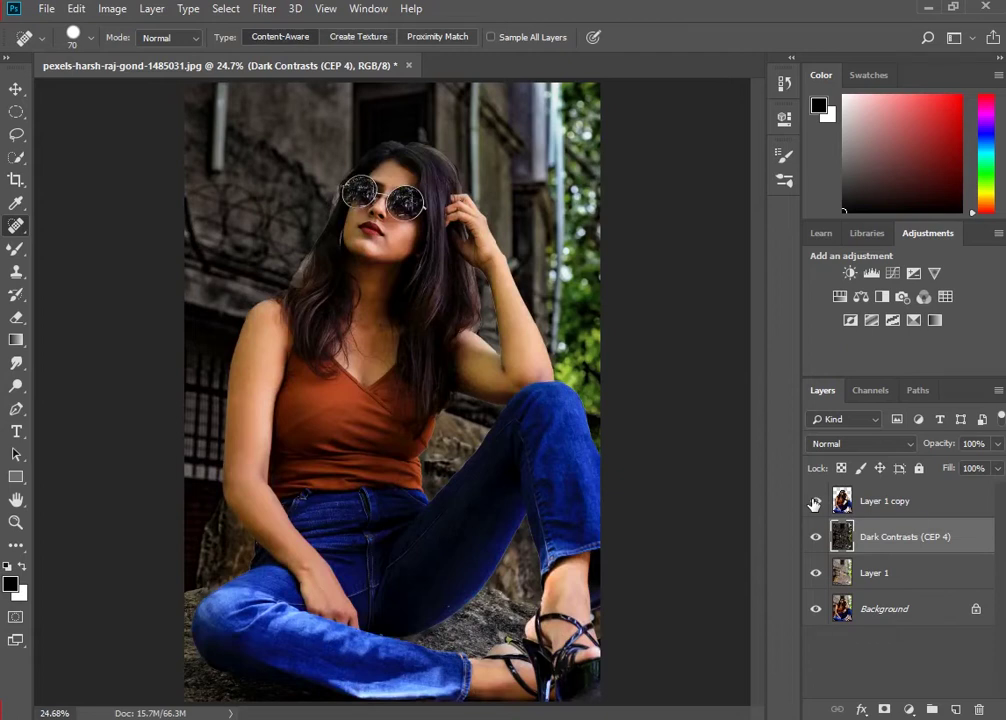
scroll(308, 267, up, 5)
scroll(353, 238, up, 2)
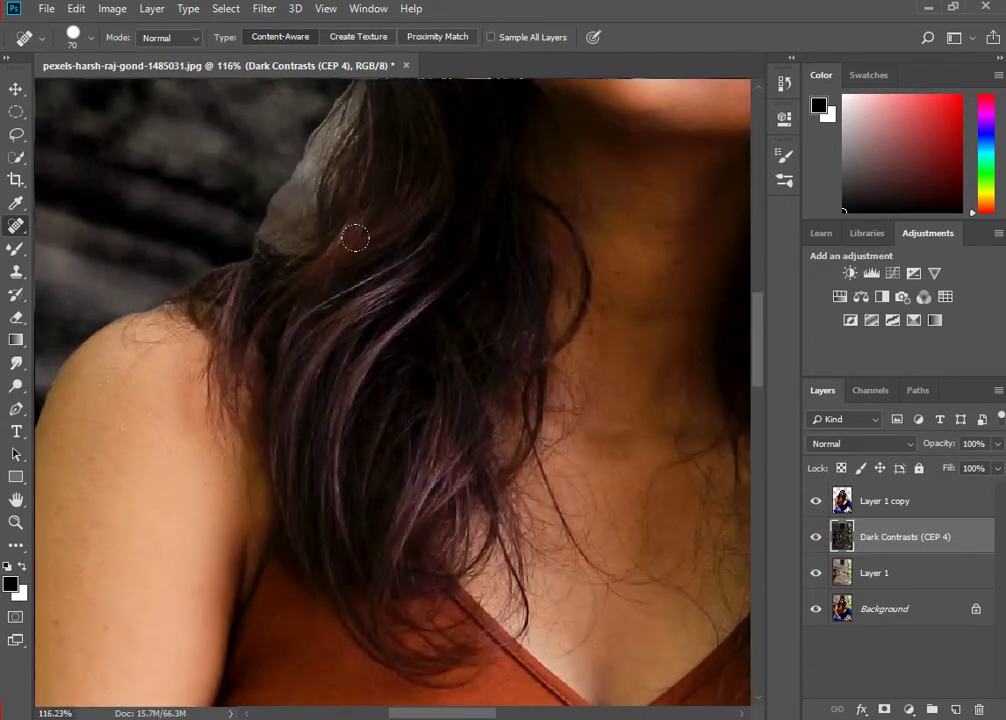
key(c)
drag(383, 243, 426, 383)
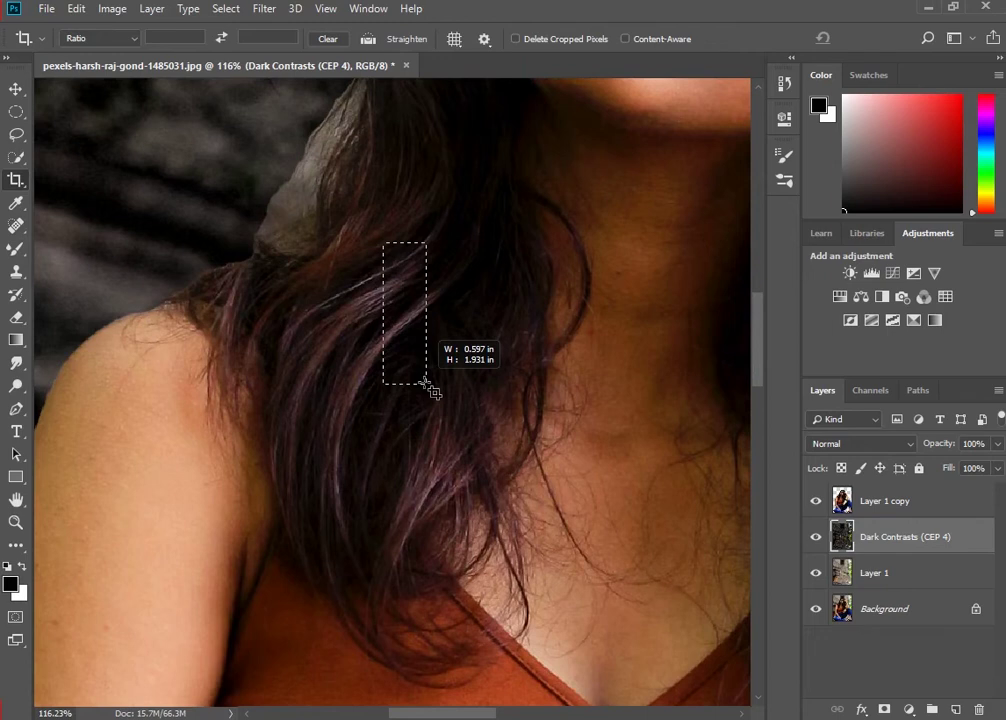
drag(426, 383, 446, 398)
click(820, 111)
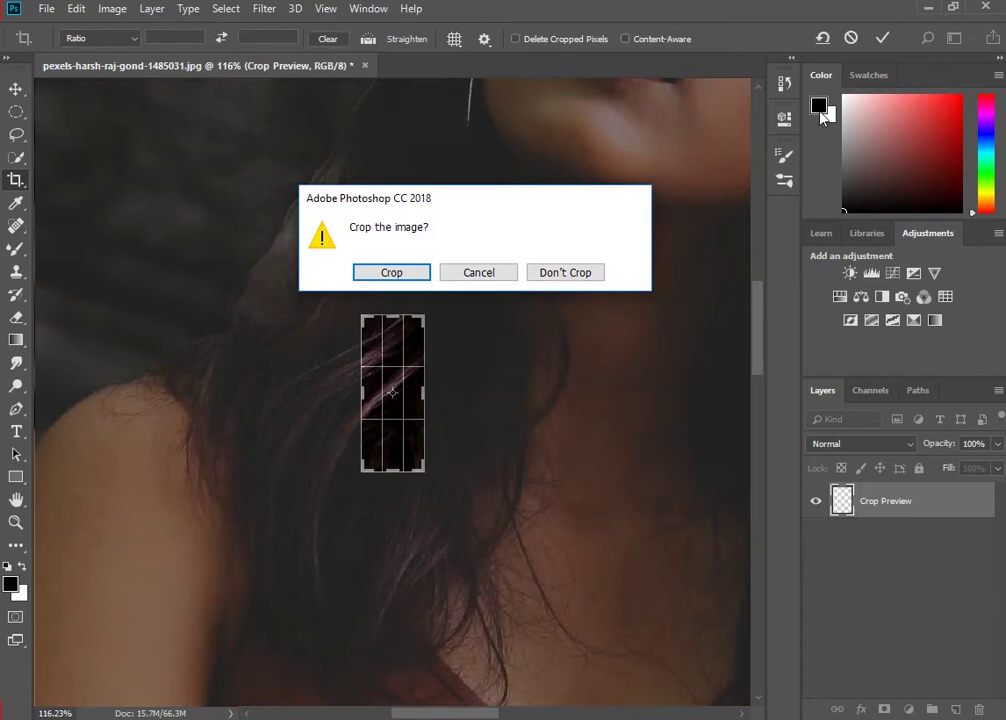
click(851, 37)
click(490, 273)
Select Layer 1 copy and load the woman's outline as a selection.
scroll(569, 265, down, 3)
ctrl+click(498, 263)
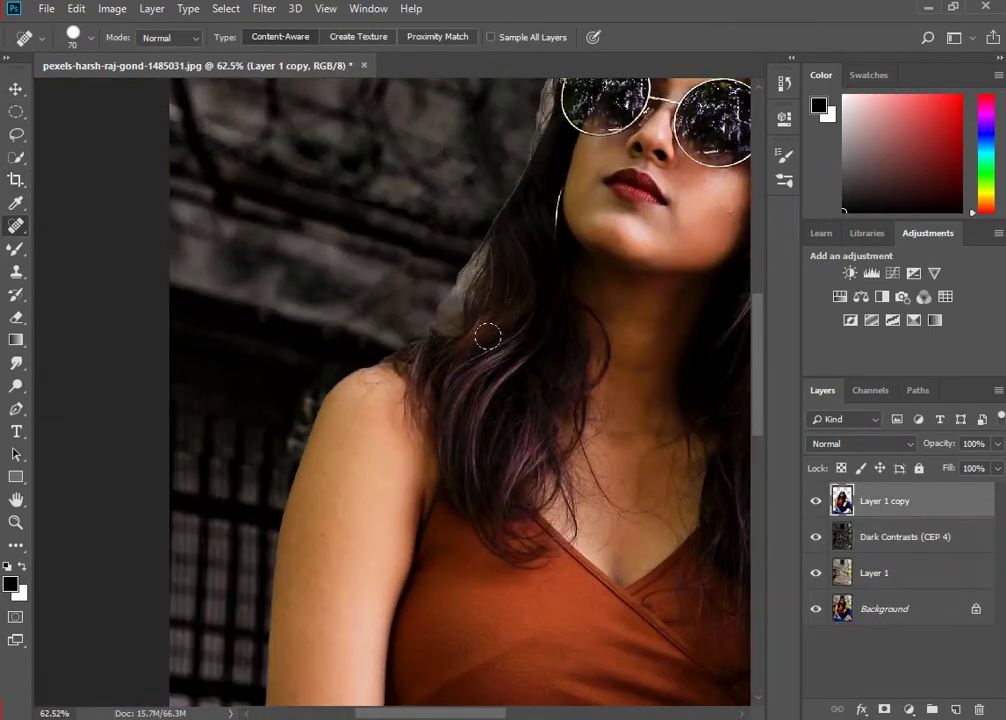
scroll(512, 334, down, 2)
scroll(503, 321, down, 5)
scroll(516, 339, up, 3)
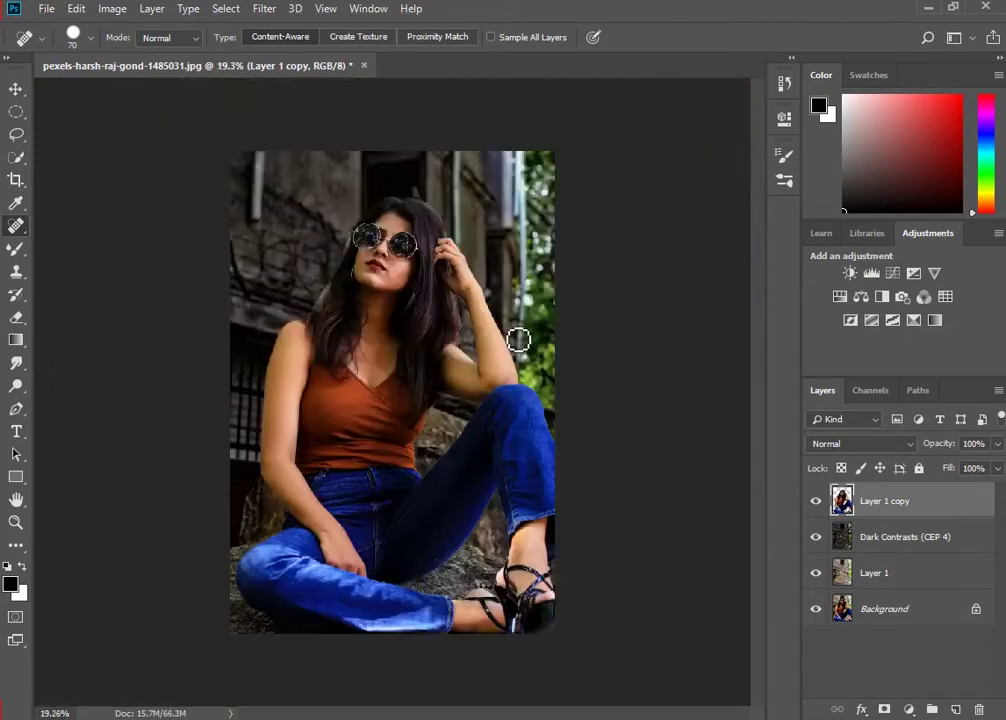
scroll(429, 301, up, 2)
scroll(456, 231, up, 2)
scroll(478, 321, up, 3)
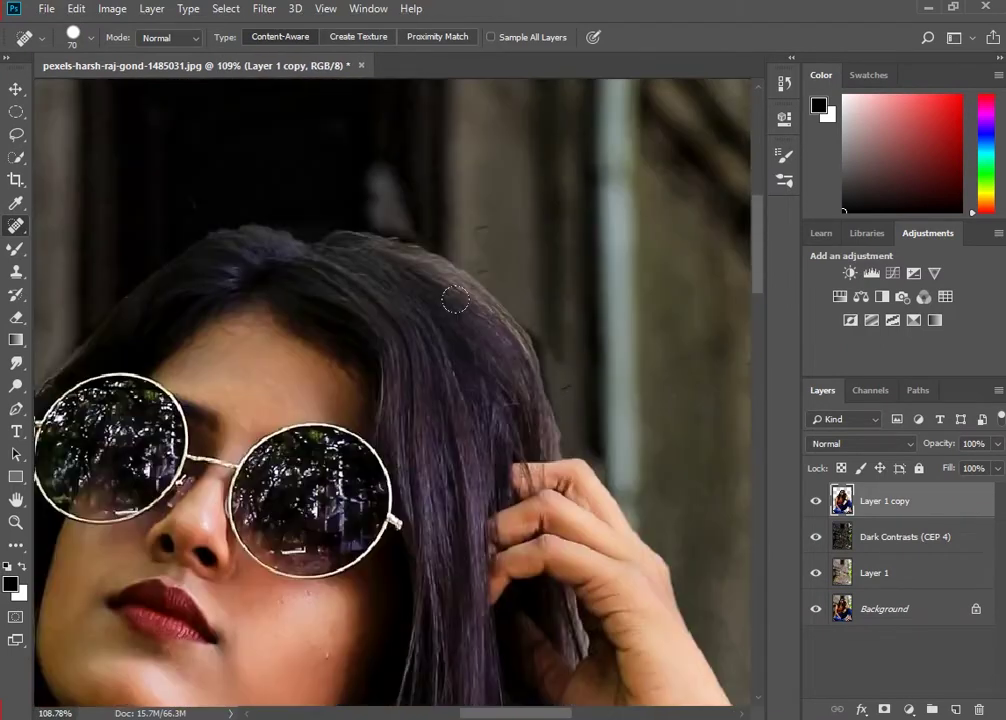
scroll(420, 320, down, 2)
scroll(306, 318, down, 2)
scroll(306, 318, up, 3)
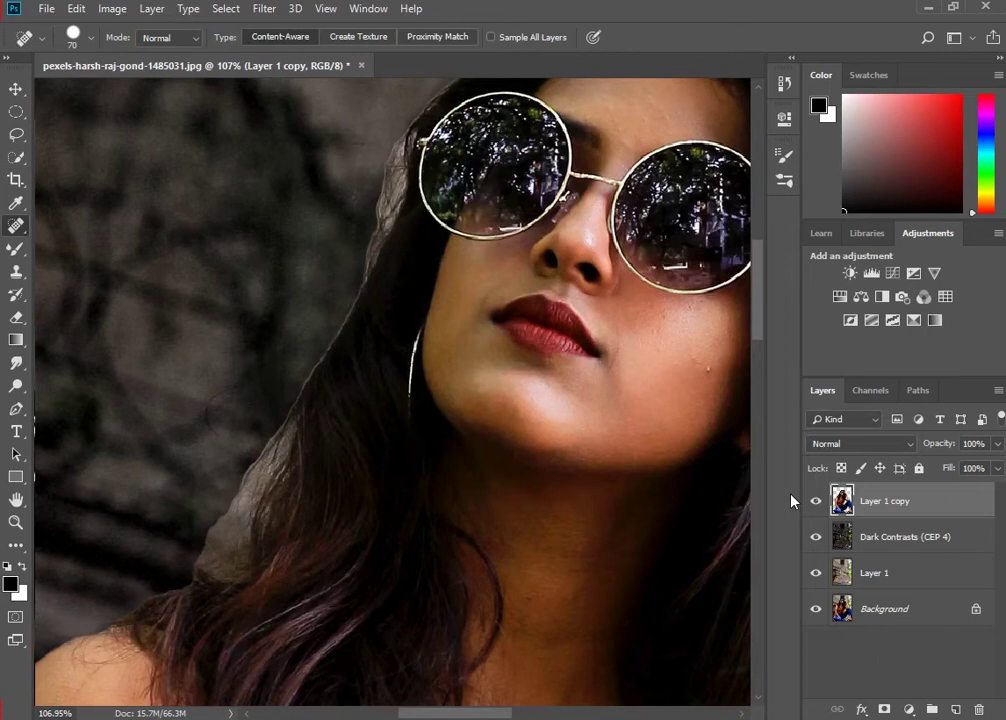
ctrl+click(845, 505)
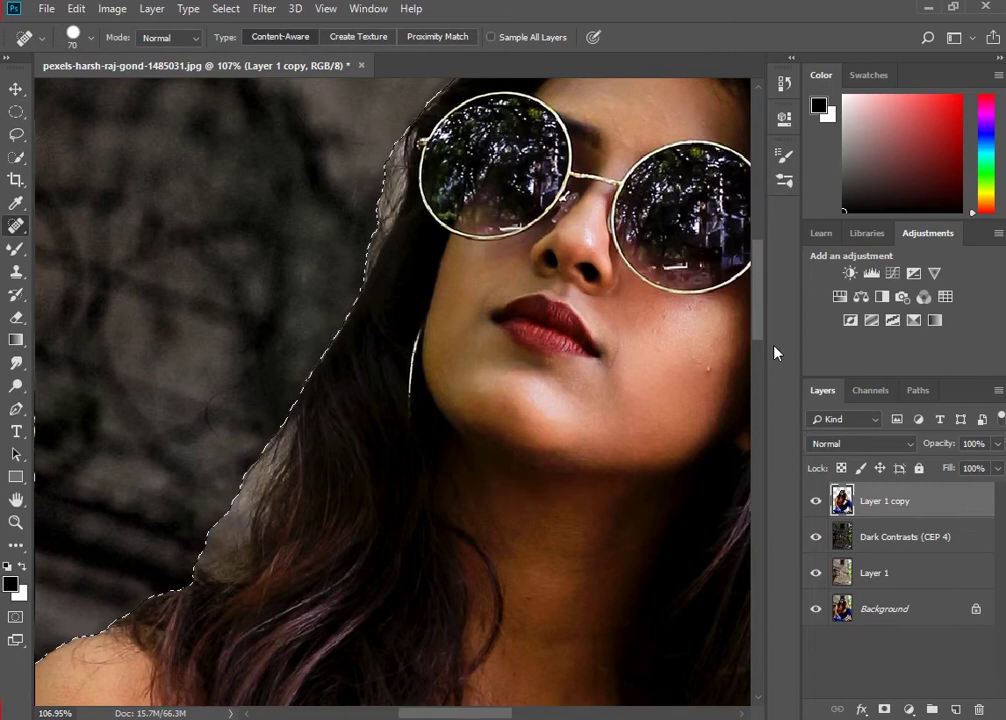
Bring up the Filter menu with the Layer 1 copy 2 duplicate active.
scroll(557, 404, down, 5)
scroll(557, 404, up, 2)
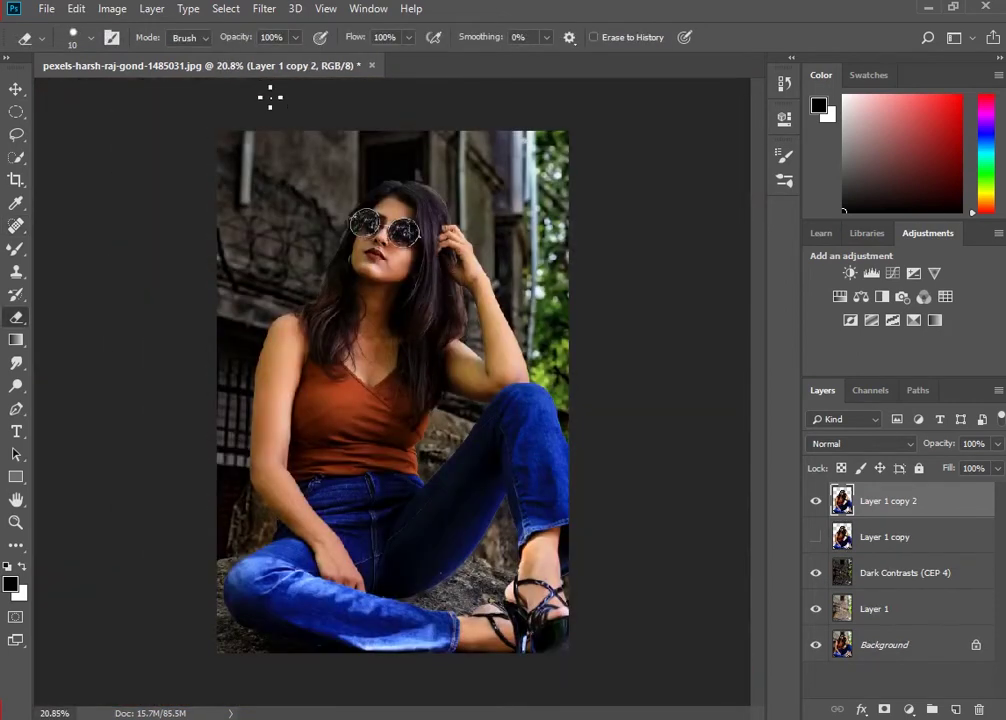
click(265, 9)
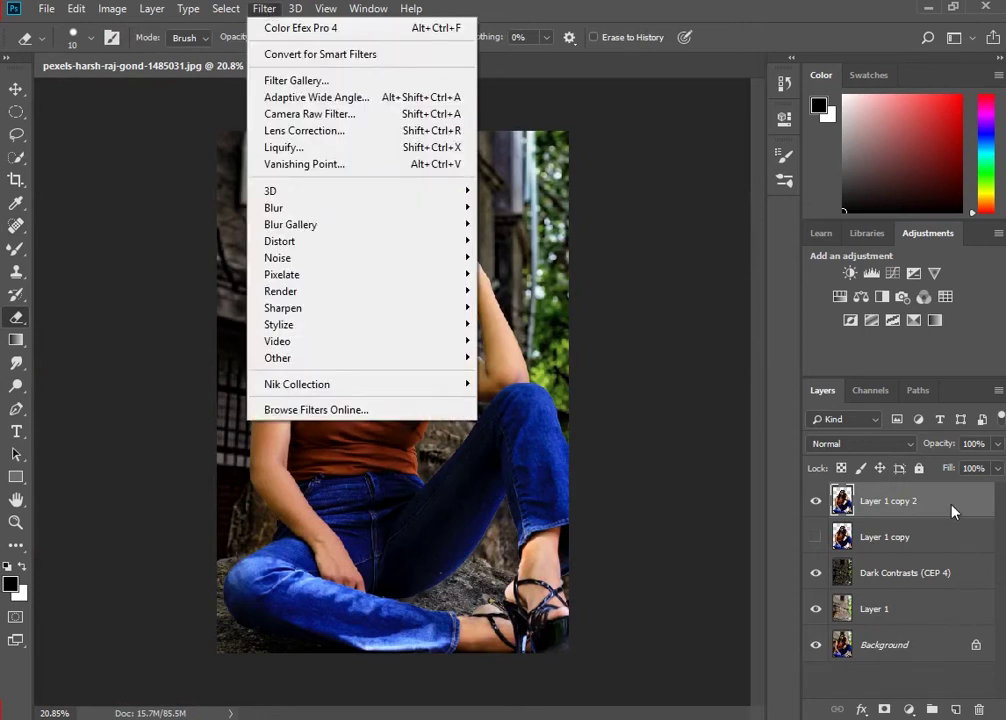
click(951, 510)
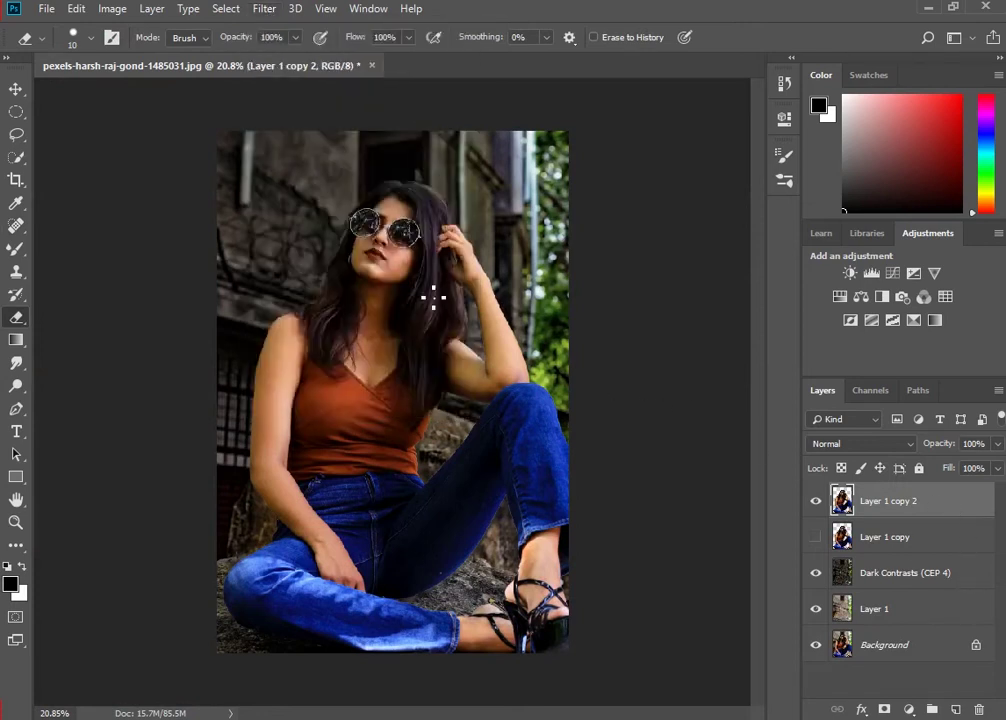
click(265, 10)
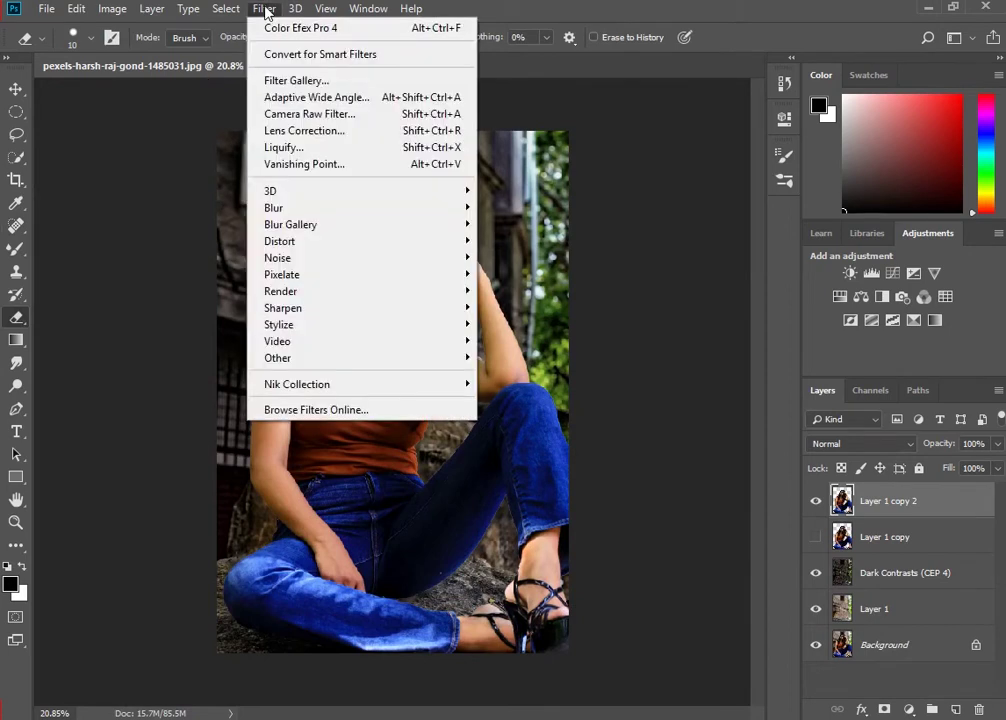
Grade the cutout in Camera Raw: Contrast +15, Whites −23, Blacks −23, Clarity +22.
click(313, 116)
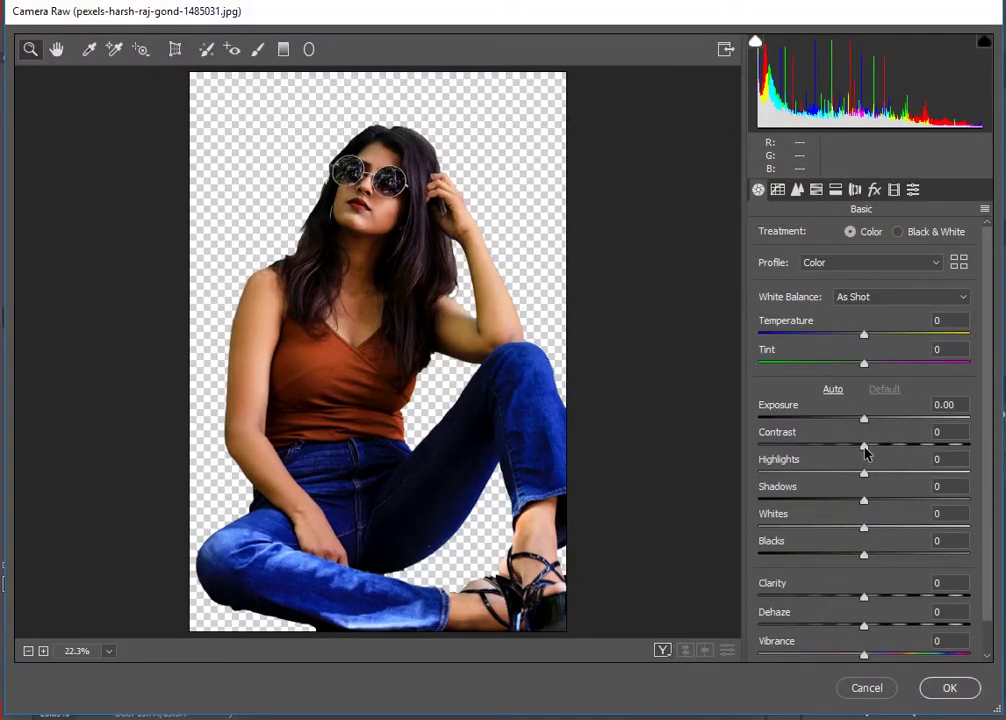
mouse_move(866, 454)
mouse_down()
mouse_move(882, 456)
mouse_move(879, 447)
mouse_move(905, 485)
mouse_move(842, 489)
mouse_move(867, 502)
mouse_up()
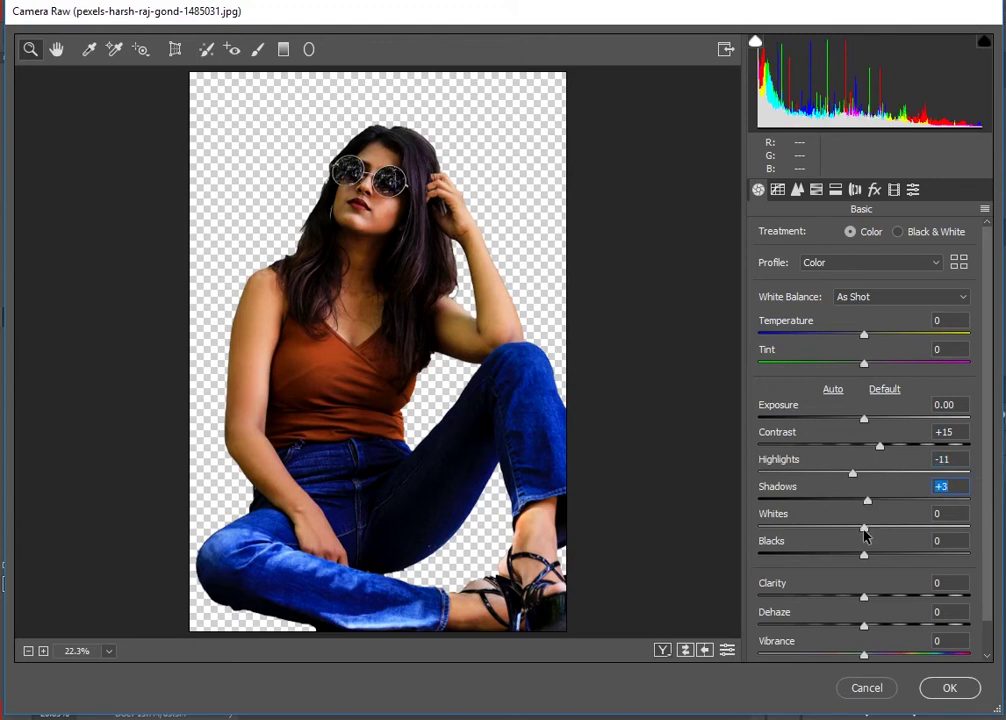
drag(864, 528, 840, 529)
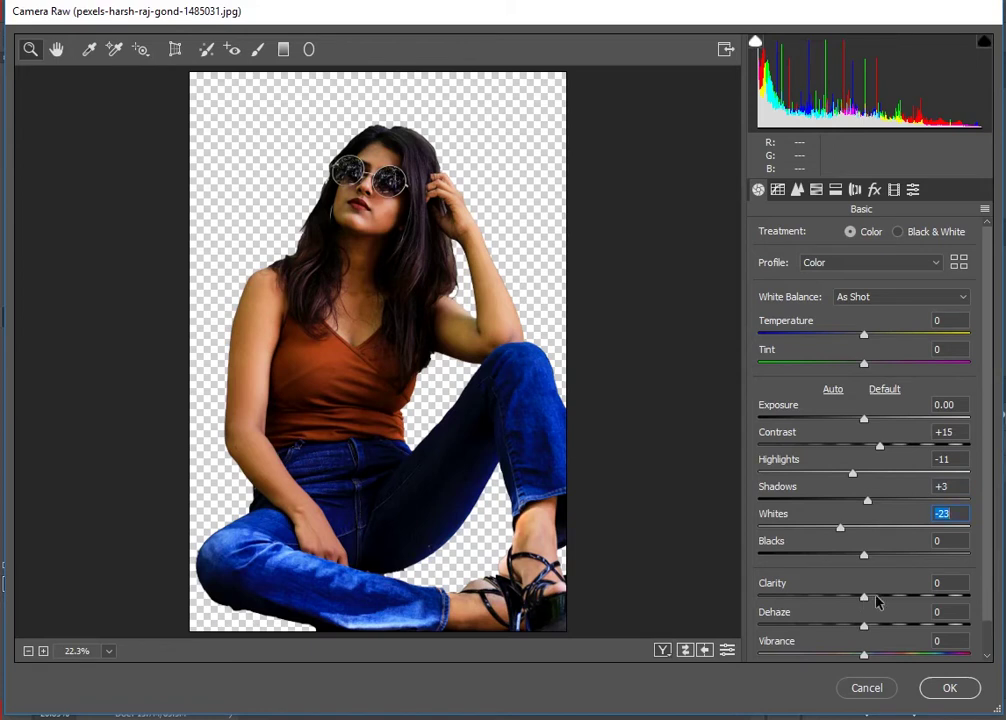
drag(864, 597, 886, 597)
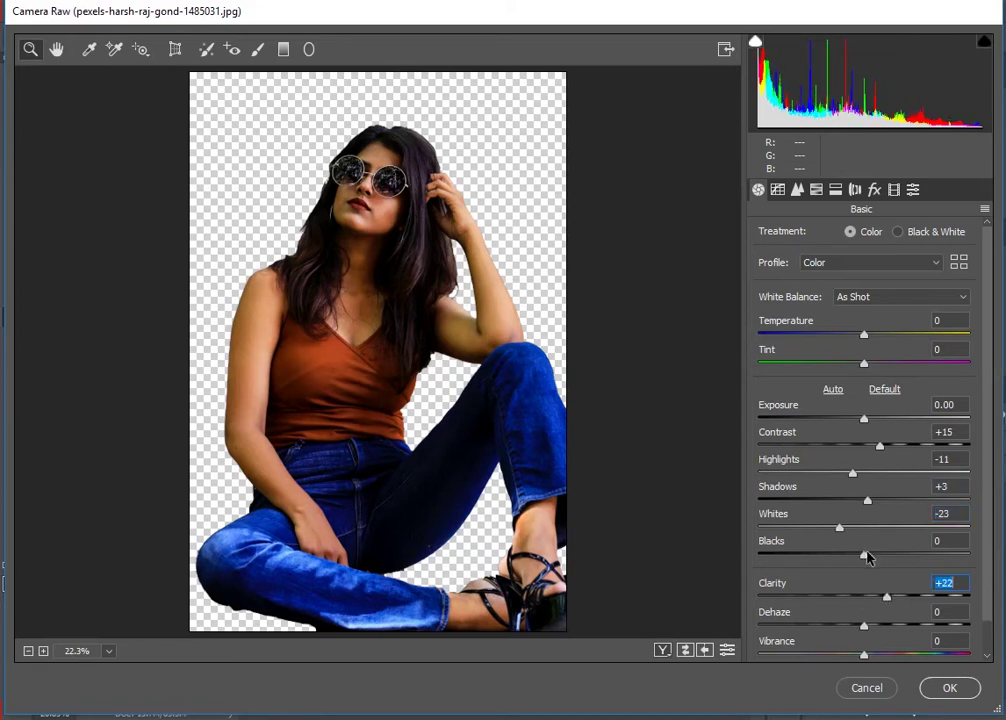
drag(864, 554, 839, 554)
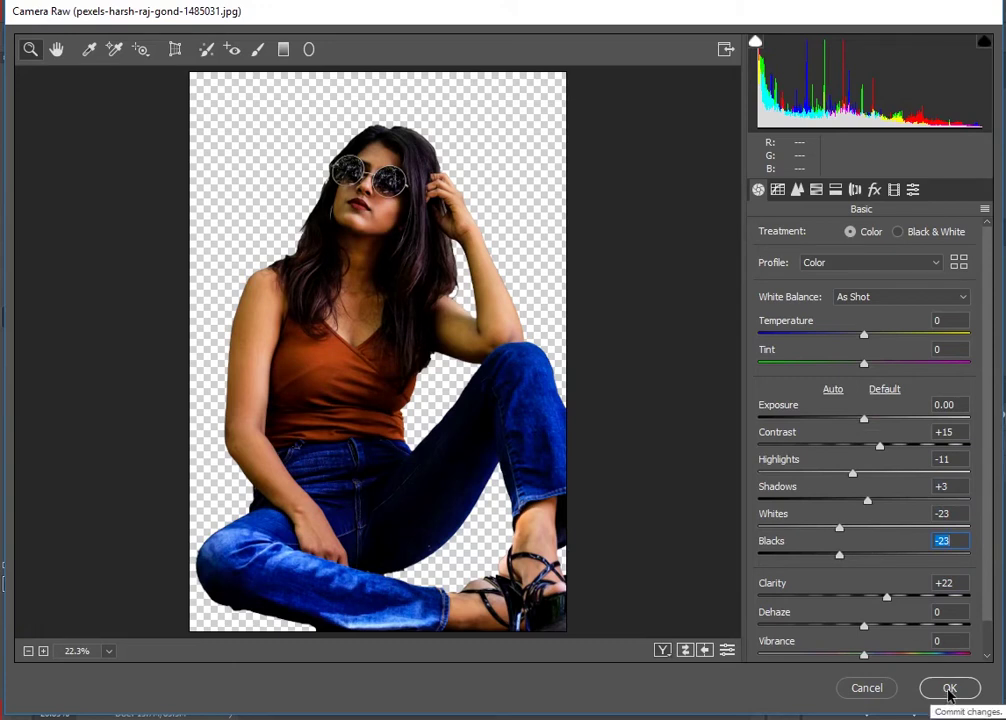
click(949, 688)
Select the Dark Contrasts (CEP 4) background layer.
scroll(568, 460, down, 3)
scroll(568, 460, up, 2)
scroll(568, 460, up, 1)
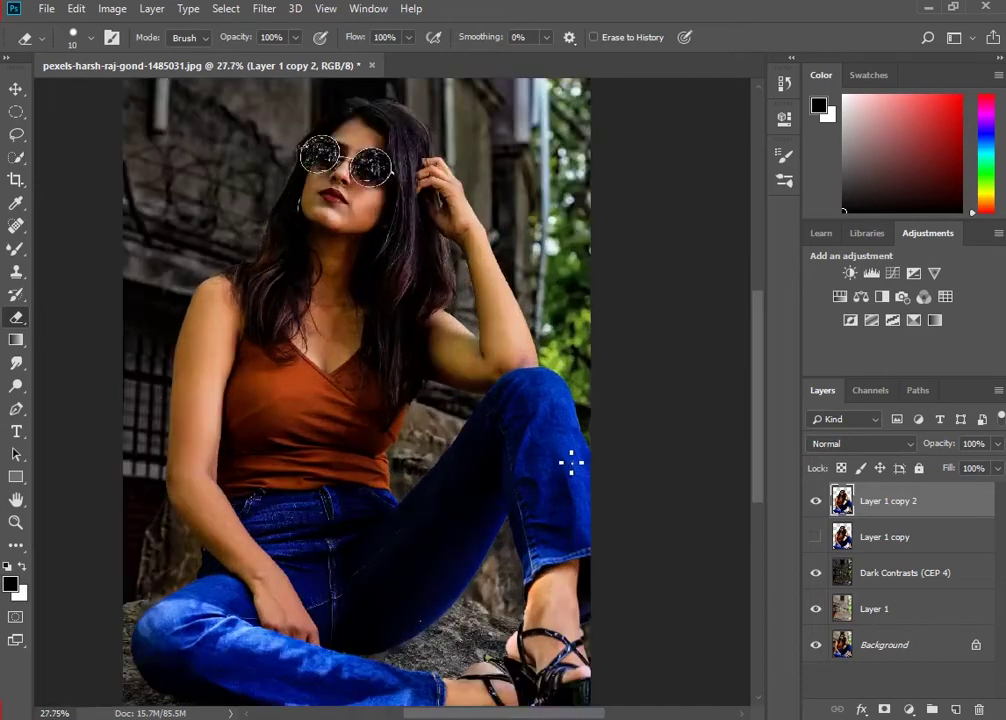
scroll(573, 460, down, 2)
click(945, 575)
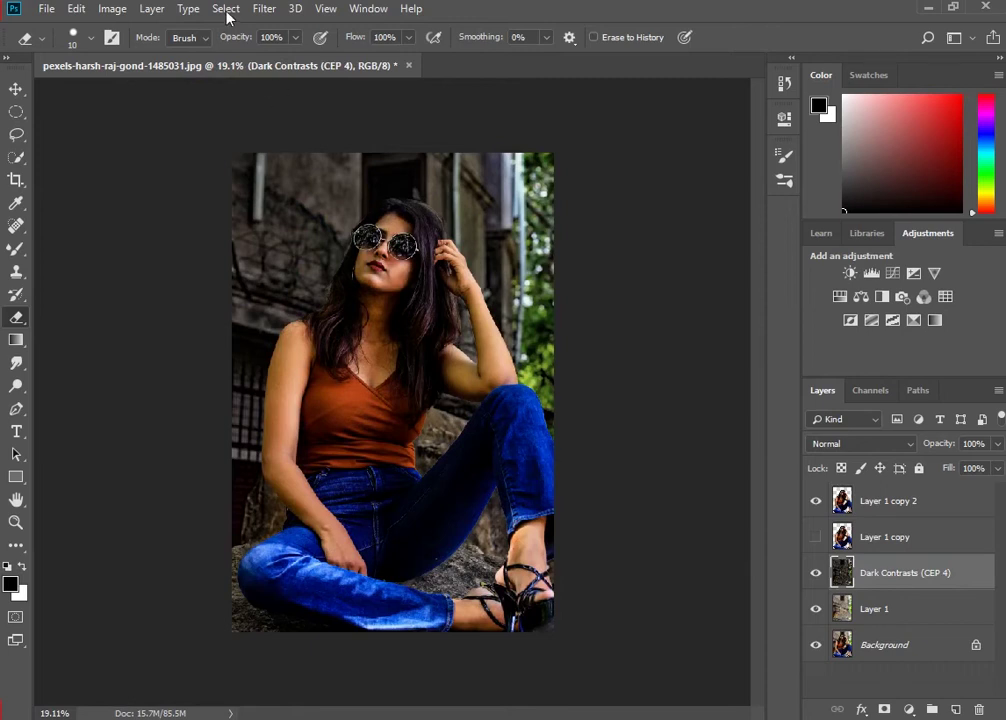
Preview a Gaussian Blur on the background, testing the radius, then cancel it.
click(263, 10)
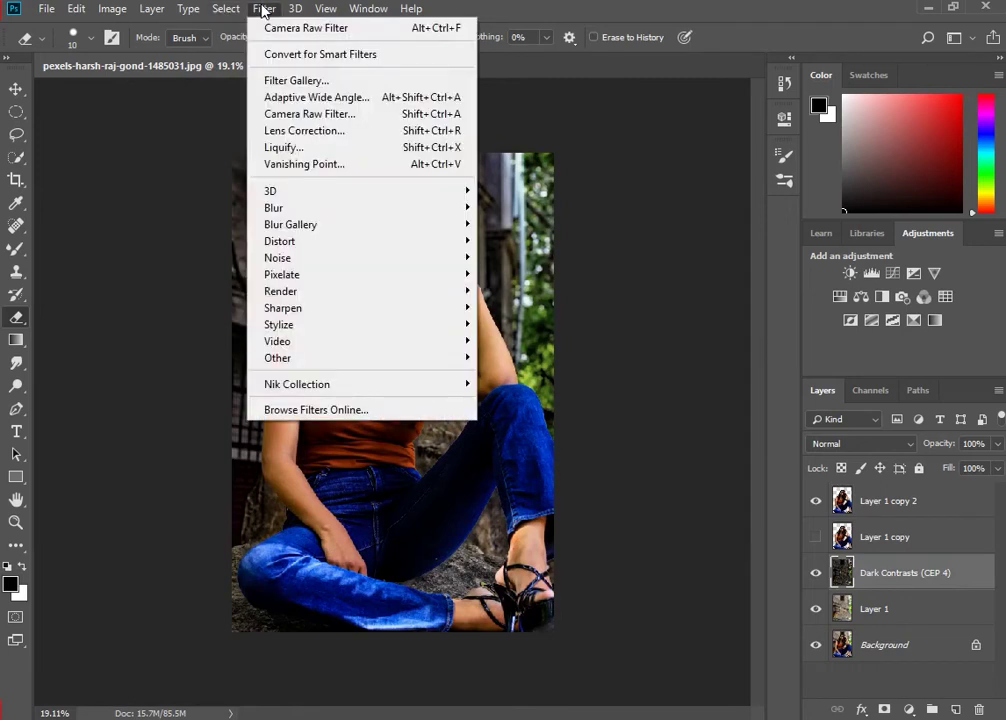
mouse_move(300, 207)
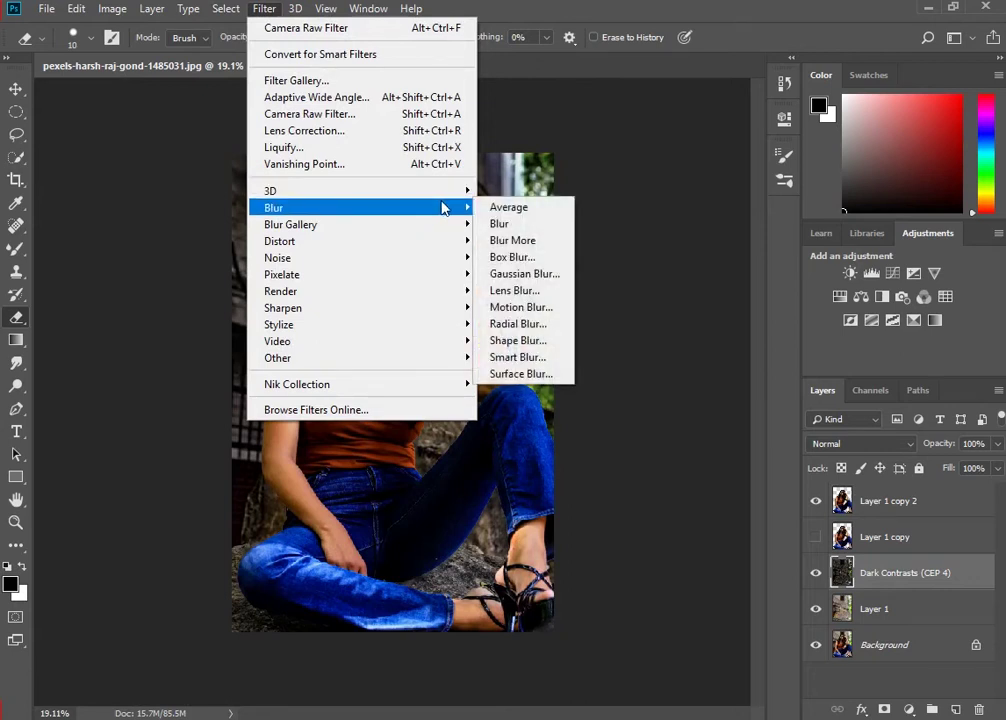
click(540, 274)
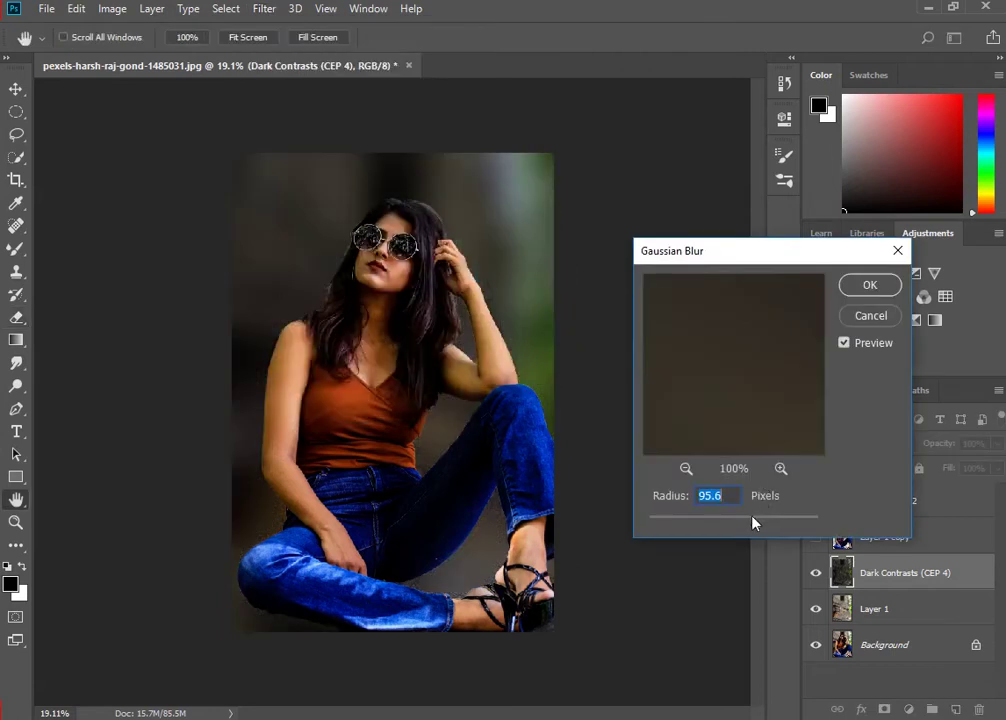
drag(761, 528, 719, 528)
drag(716, 527, 716, 527)
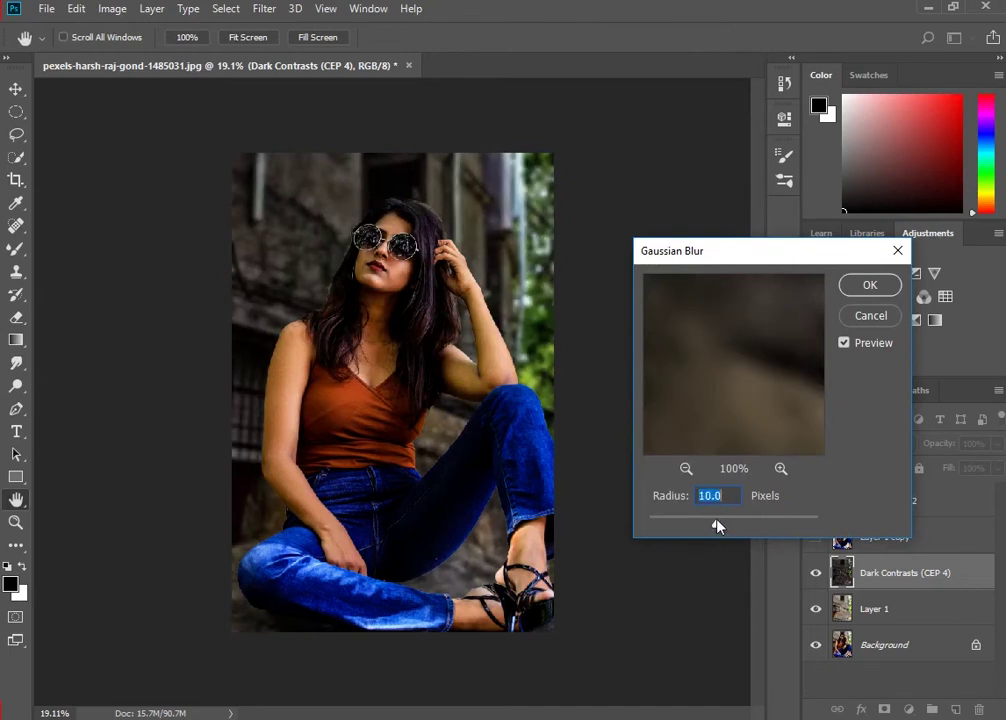
click(871, 317)
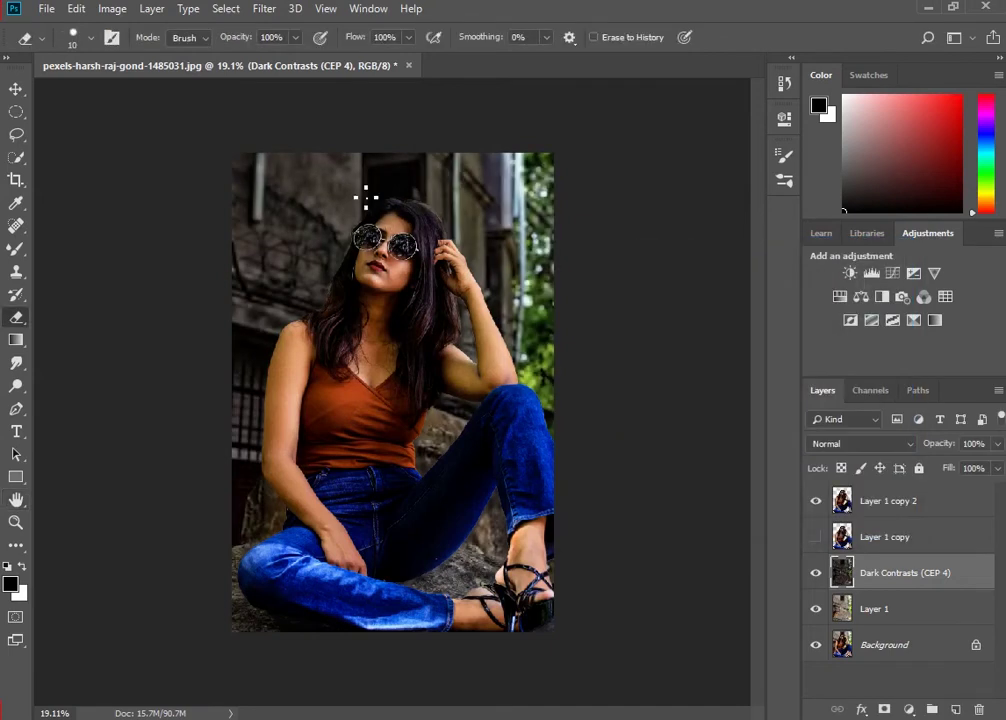
Add a 24 px Tilt-Shift blur with the focus band moved down to the legs.
click(262, 9)
mouse_move(330, 224)
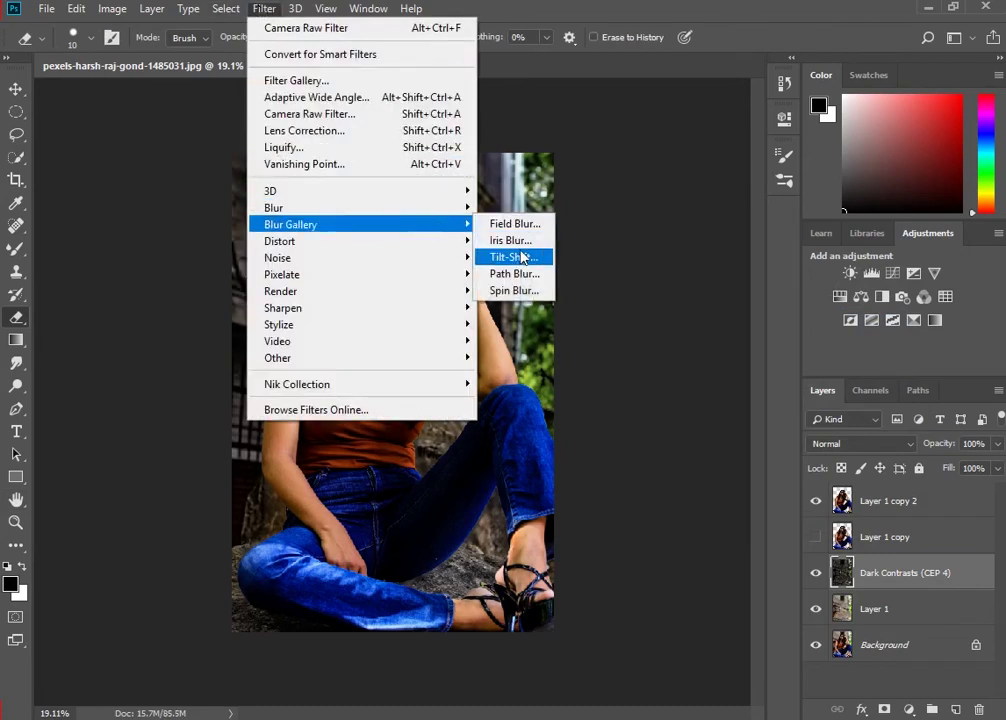
click(505, 257)
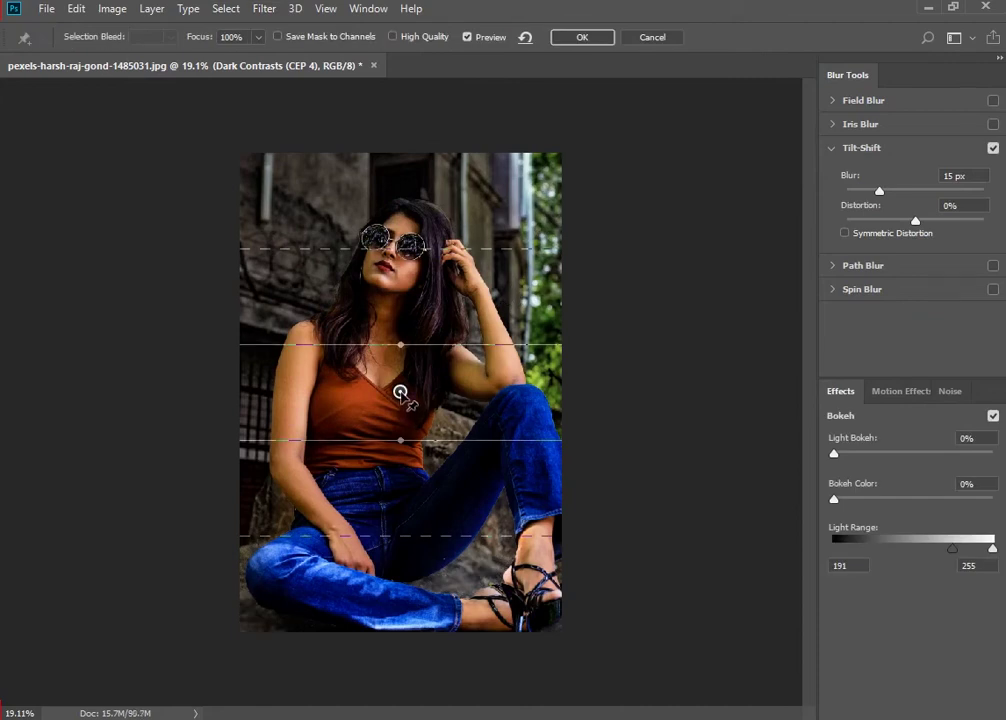
mouse_move(400, 392)
mouse_down()
mouse_move(393, 634)
mouse_move(395, 626)
mouse_up()
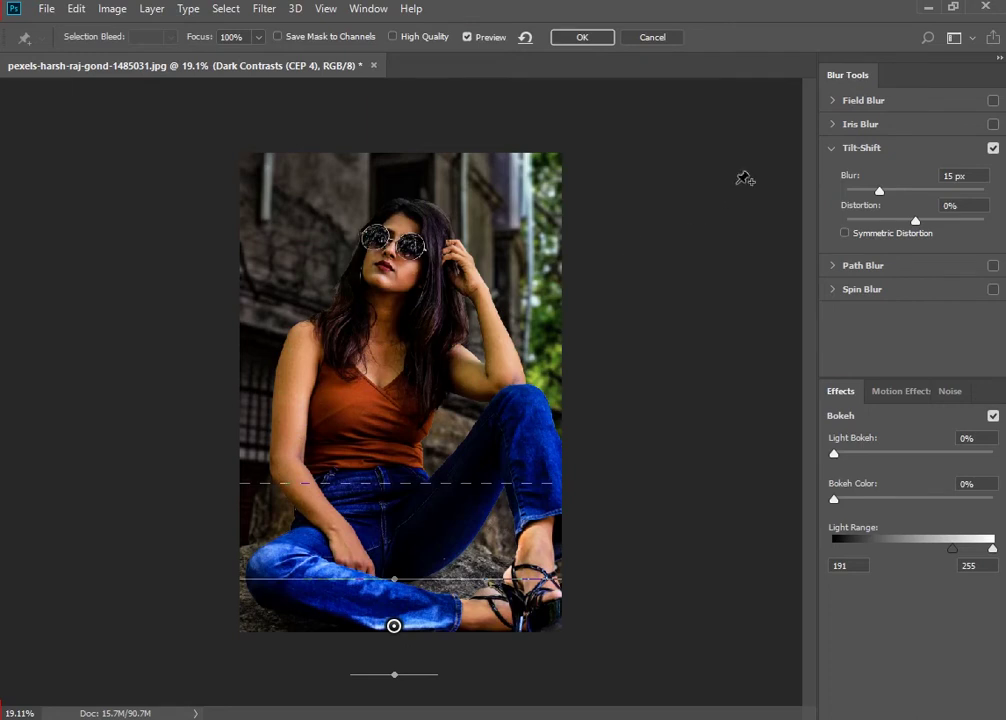
drag(877, 195, 885, 196)
drag(886, 194, 889, 194)
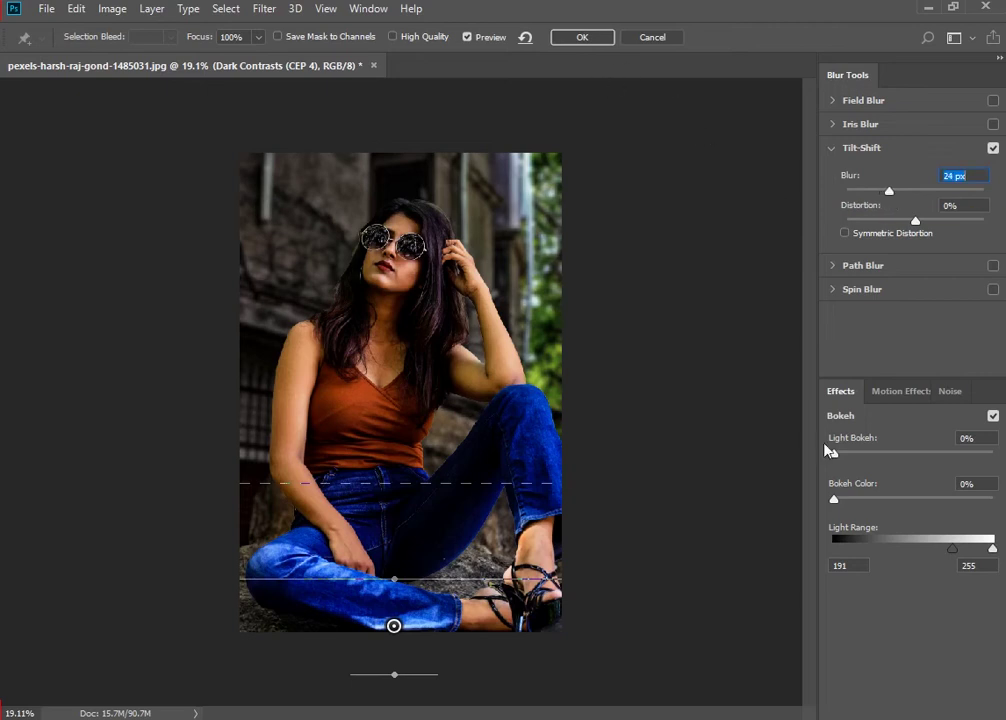
Set Light Bokeh 47% and Bokeh Color 13%, then apply the tilt-shift blur.
mouse_move(836, 500)
mouse_down()
mouse_move(889, 521)
mouse_move(855, 514)
mouse_up()
mouse_move(835, 453)
mouse_down()
mouse_move(870, 455)
mouse_move(911, 482)
mouse_up()
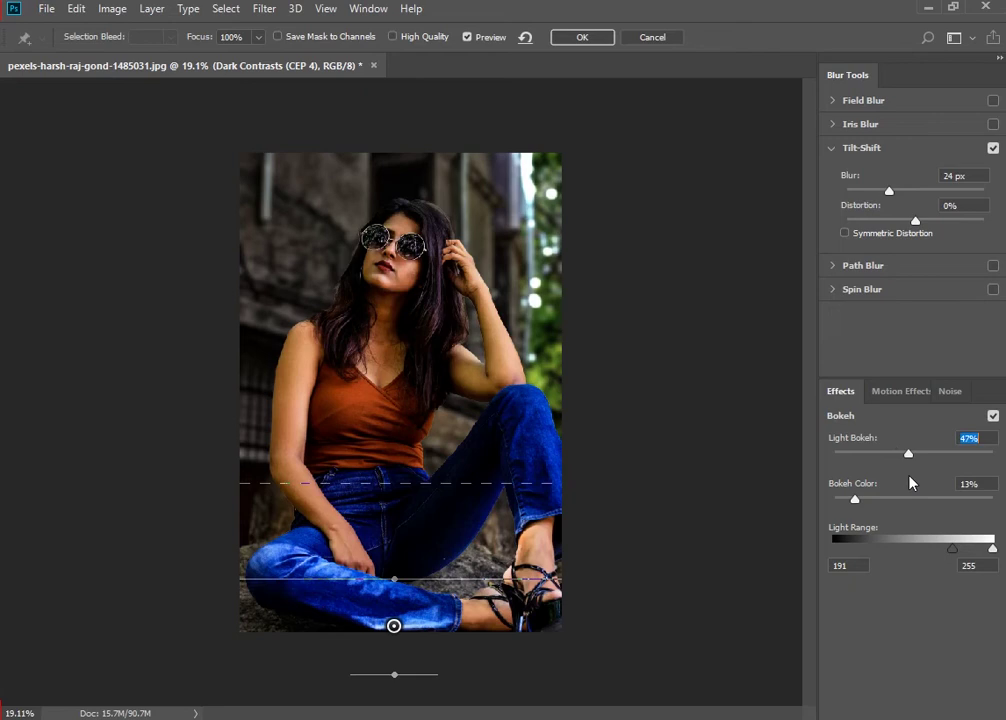
click(958, 548)
drag(937, 549, 952, 555)
click(600, 41)
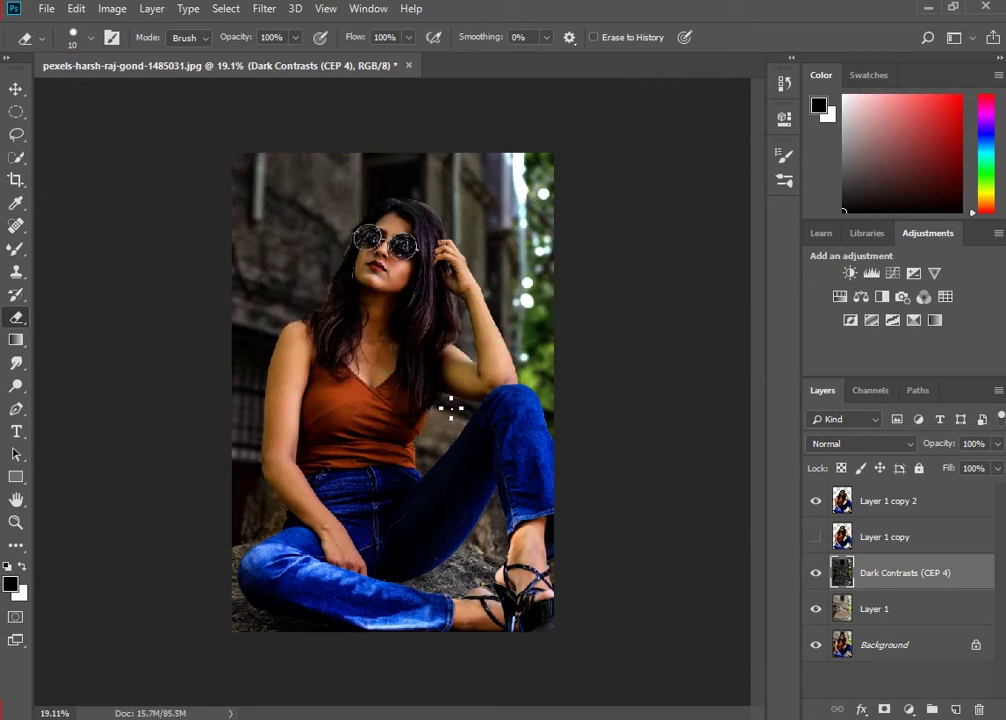
scroll(451, 405, down, 1)
scroll(451, 405, up, 1)
In Camera Raw, raise the background's contrast, shadows, blacks, saturation and clarity to +16.
click(265, 10)
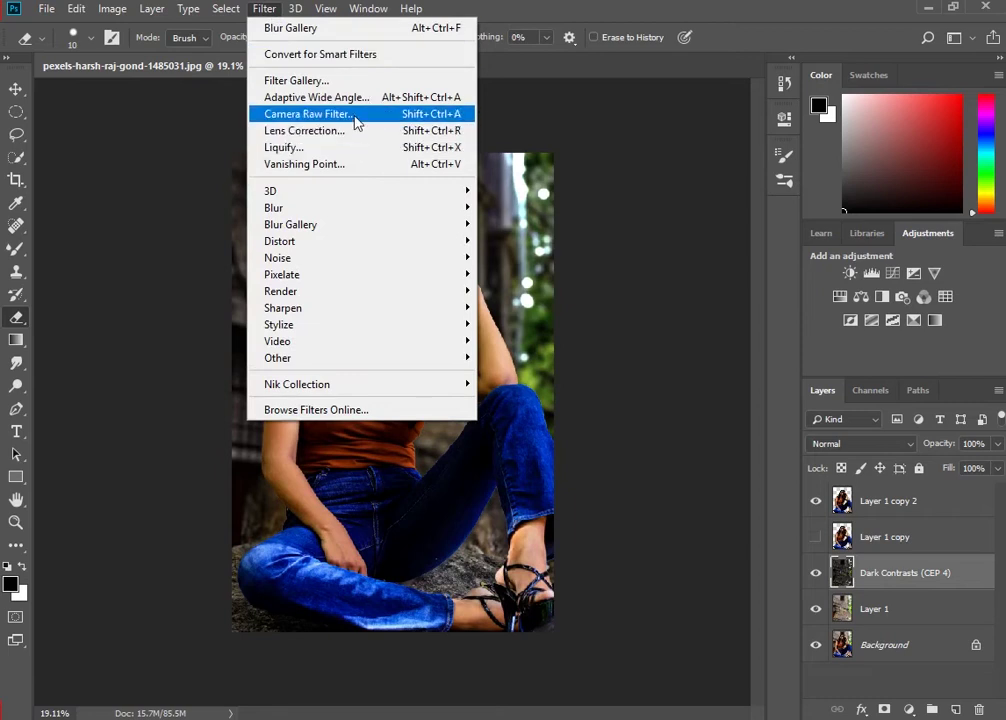
click(355, 116)
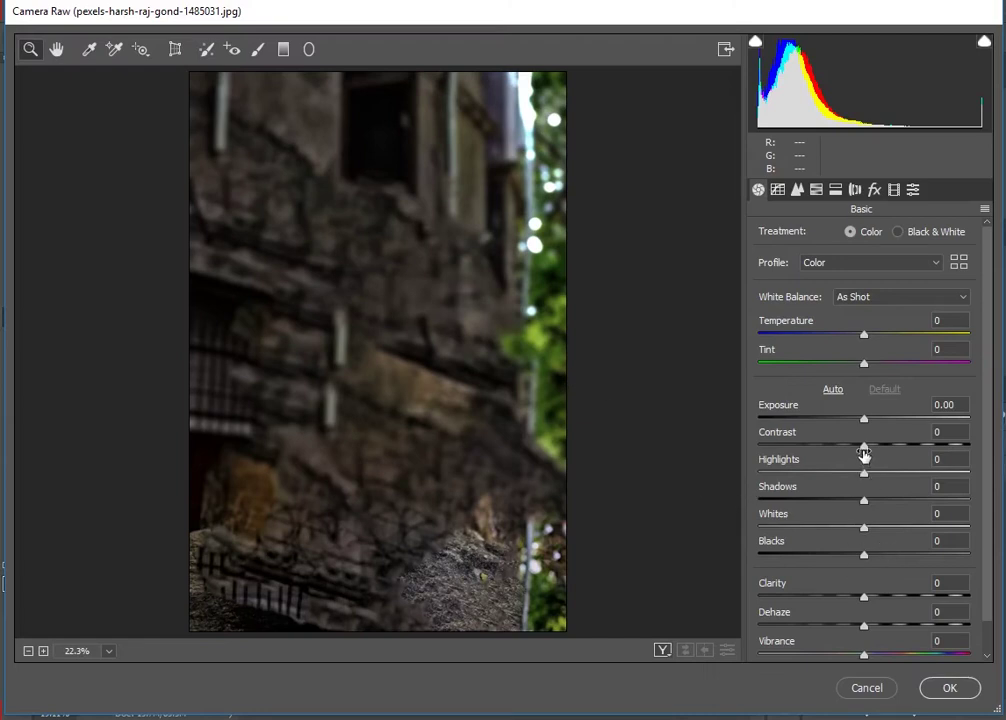
mouse_move(865, 452)
mouse_down()
mouse_move(894, 454)
mouse_move(900, 474)
mouse_up()
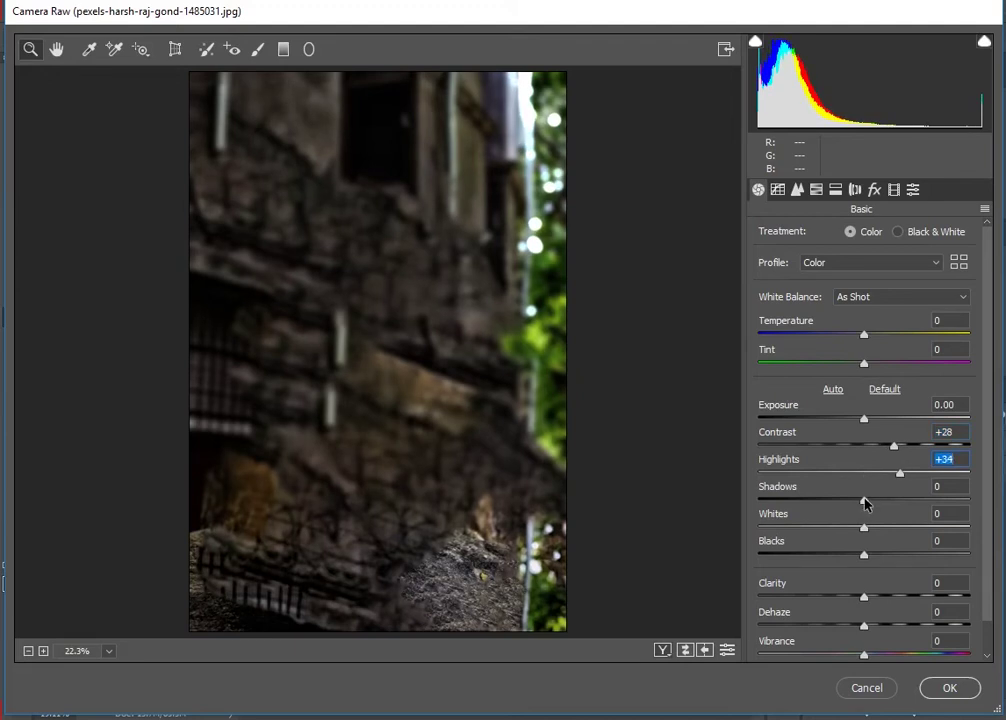
mouse_move(864, 501)
mouse_down()
mouse_move(902, 503)
mouse_move(882, 528)
mouse_up()
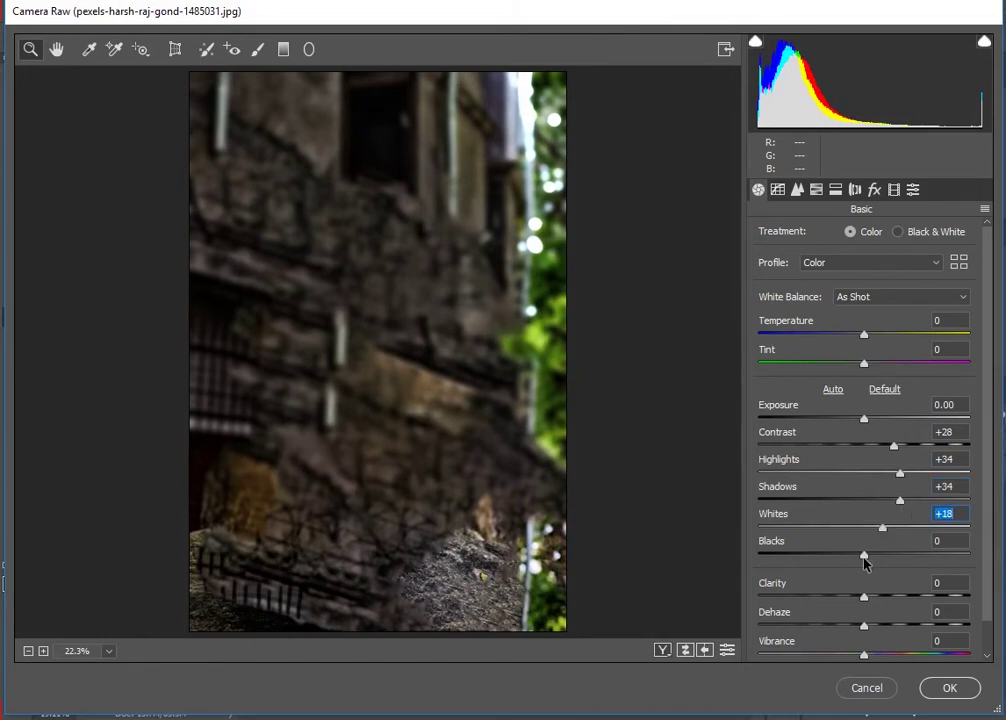
drag(865, 556, 872, 556)
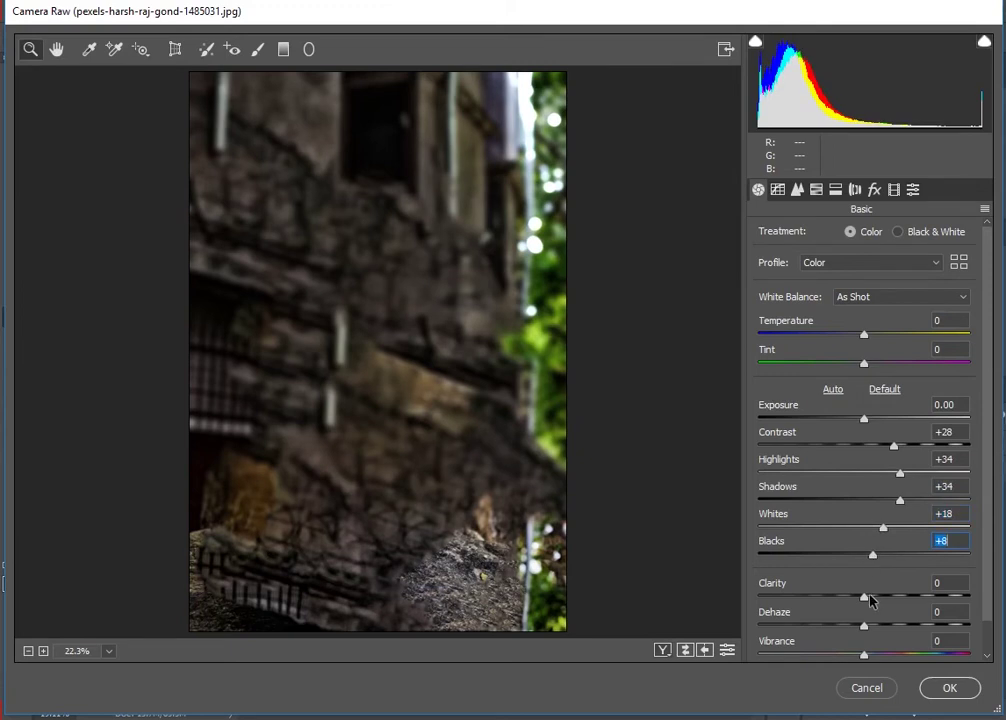
drag(875, 600, 878, 600)
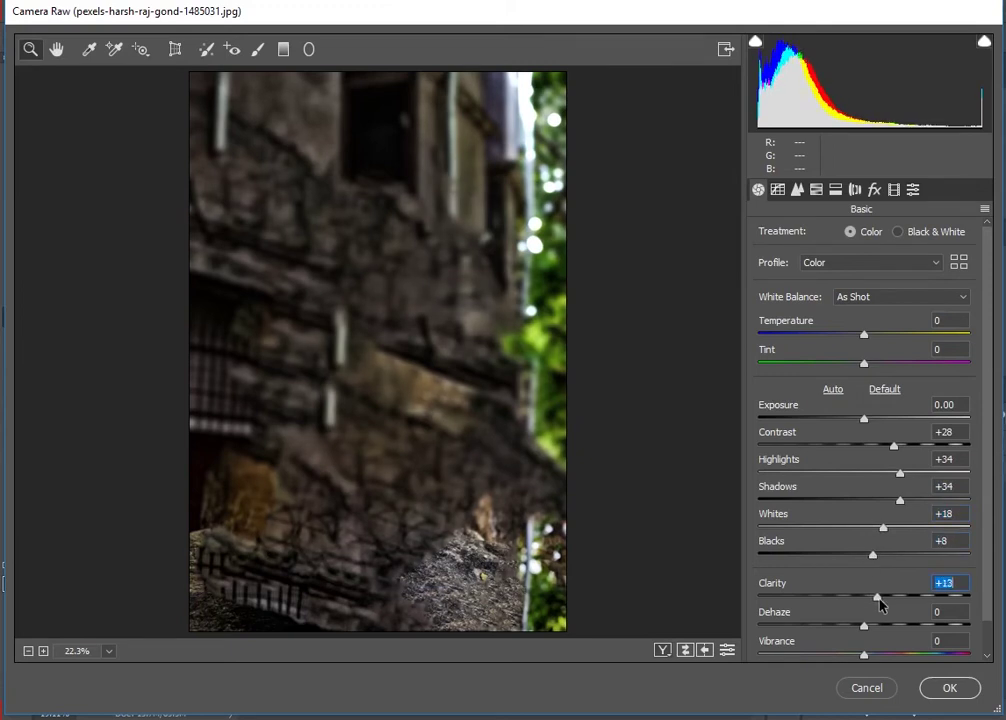
drag(881, 600, 884, 600)
scroll(867, 642, down, 1)
mouse_move(866, 645)
mouse_down()
mouse_move(888, 647)
mouse_move(877, 620)
mouse_up()
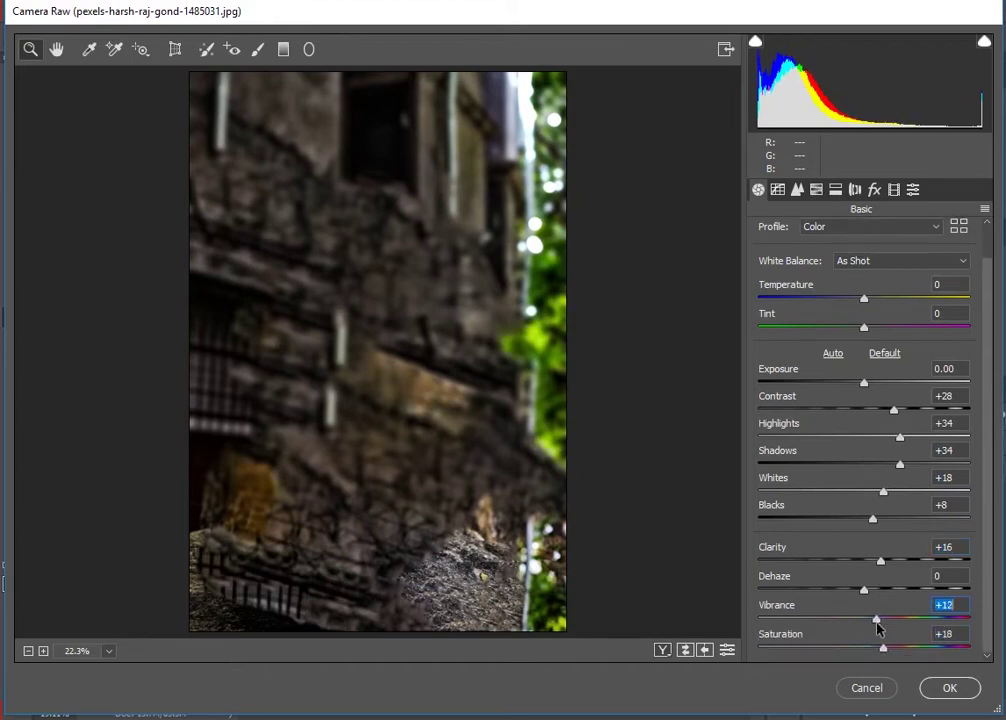
Shift the greens' hue toward yellow and nudge the aquas hue in HSL.
click(816, 189)
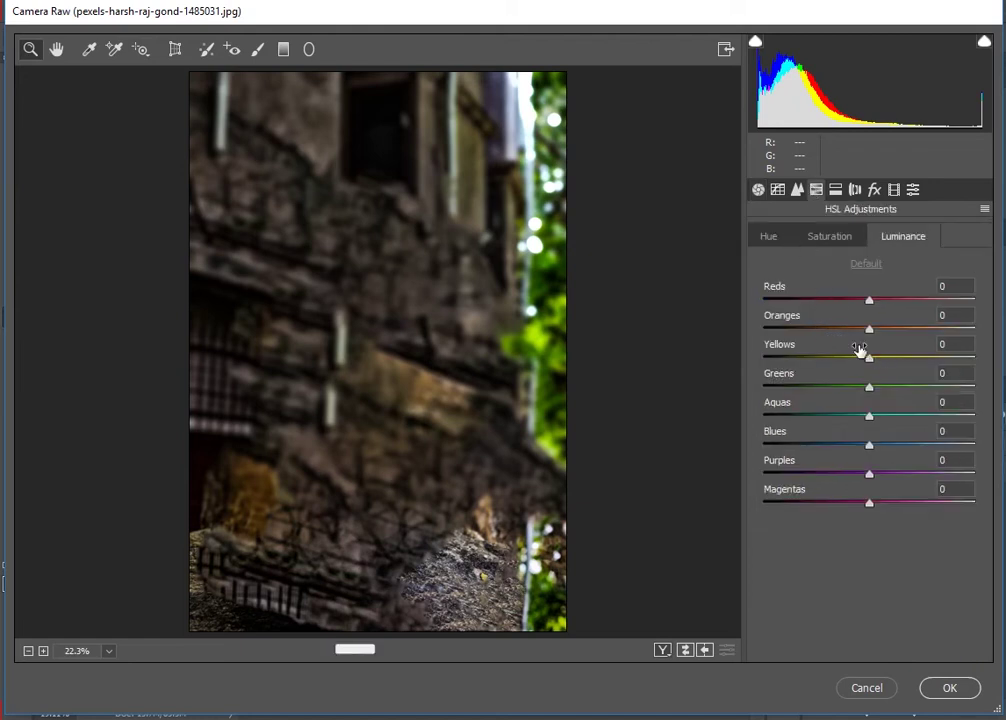
click(775, 239)
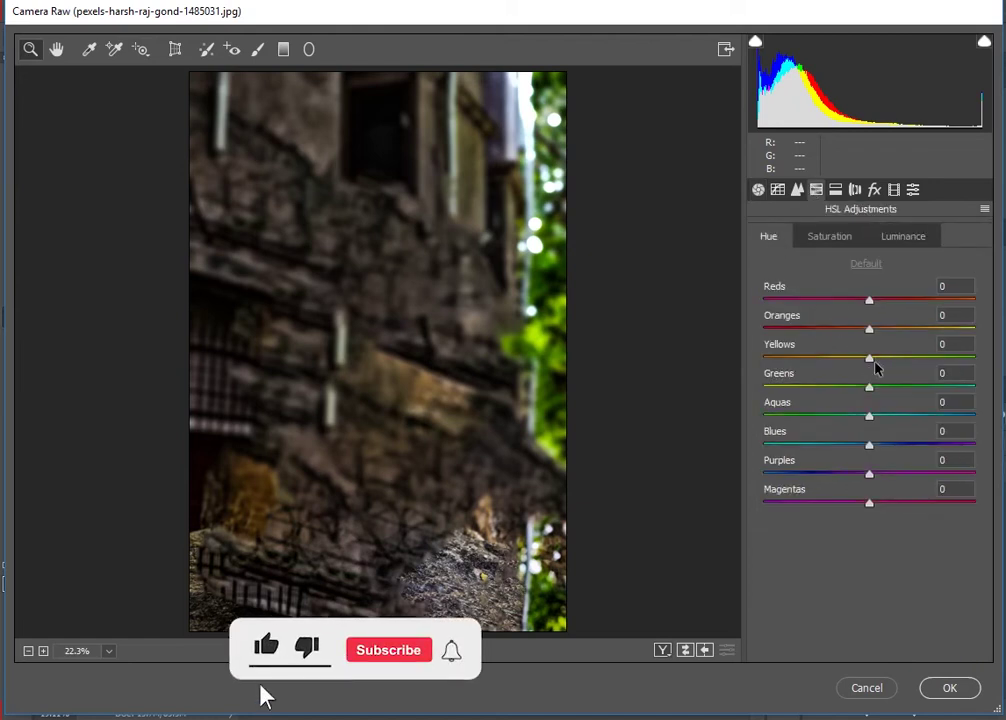
drag(869, 386, 765, 390)
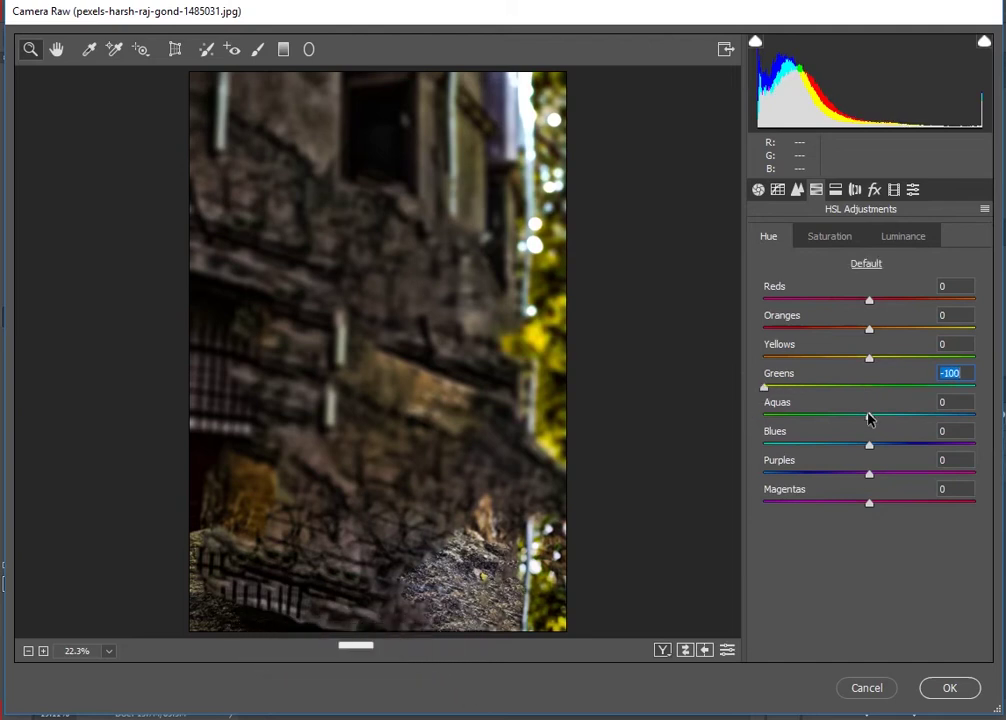
drag(869, 416, 861, 416)
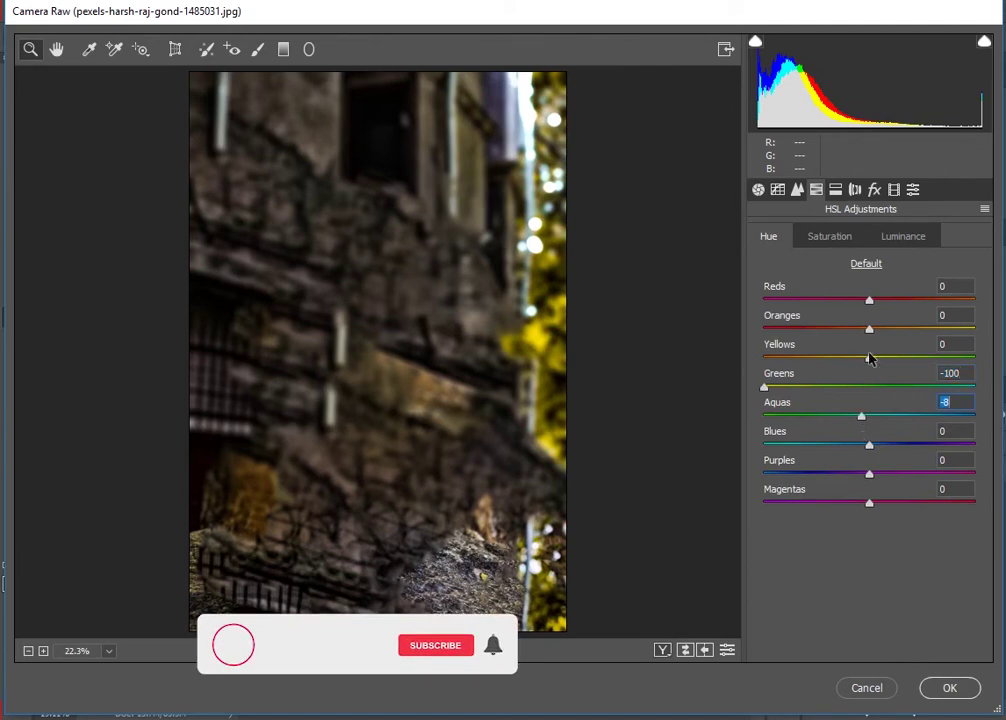
Saturate Yellows +47, Greens +29, Oranges +26; brighten Reds and Oranges; apply.
click(840, 240)
drag(869, 358, 918, 358)
drag(869, 387, 900, 387)
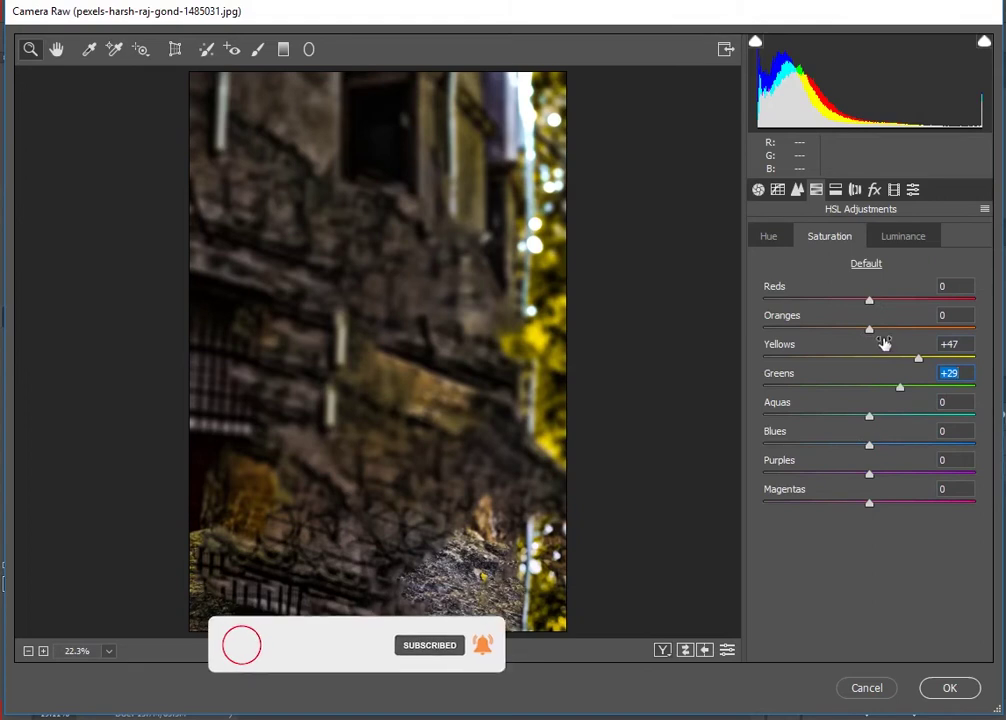
mouse_move(869, 329)
mouse_down()
mouse_move(896, 329)
mouse_move(907, 300)
mouse_up()
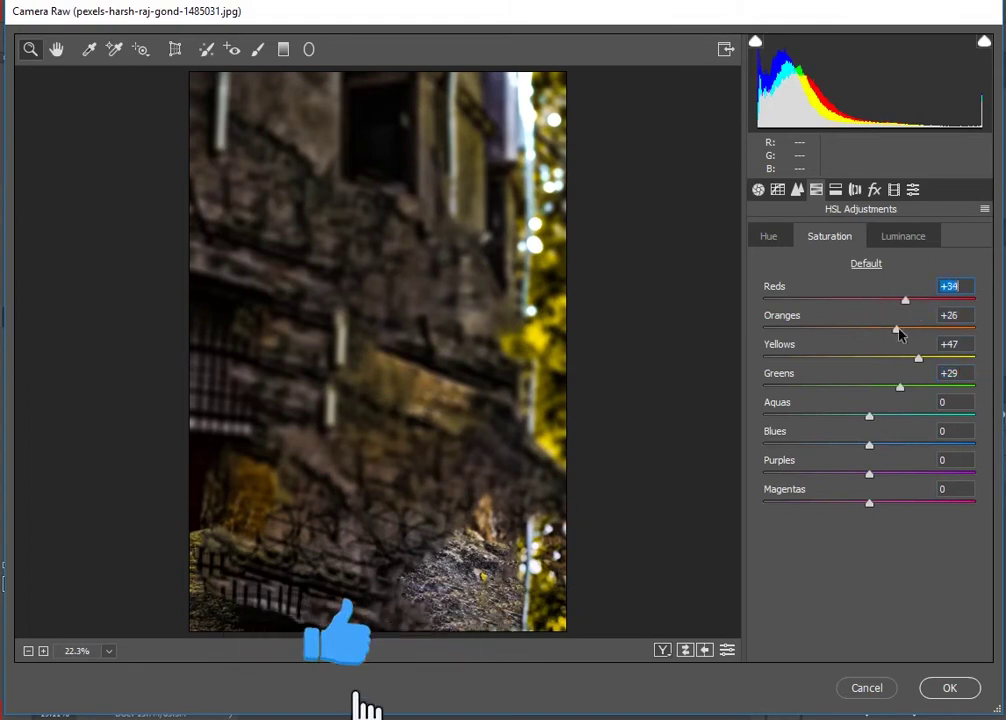
click(898, 240)
mouse_move(869, 329)
mouse_down()
mouse_move(896, 329)
mouse_move(888, 300)
mouse_up()
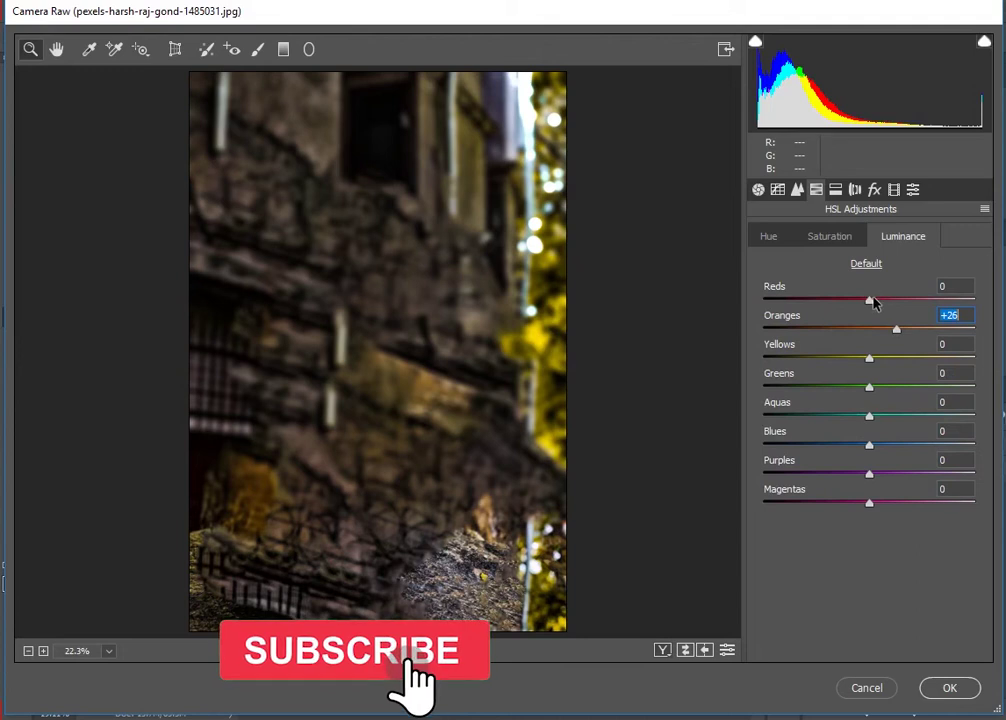
click(945, 689)
alt+scroll(399, 320, up, 1)
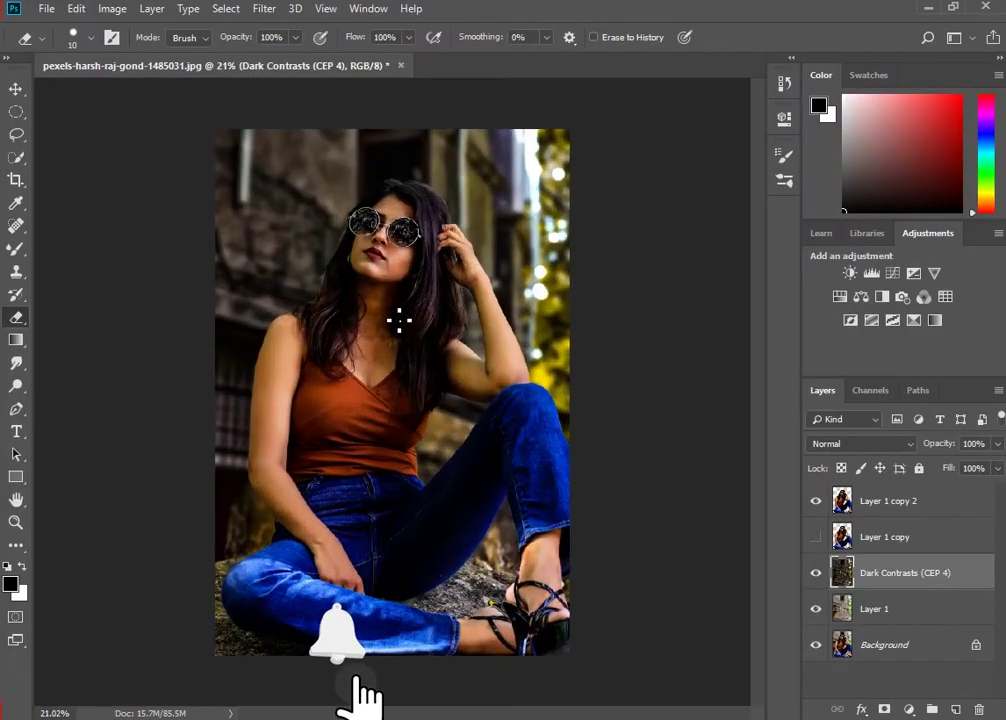
click(893, 505)
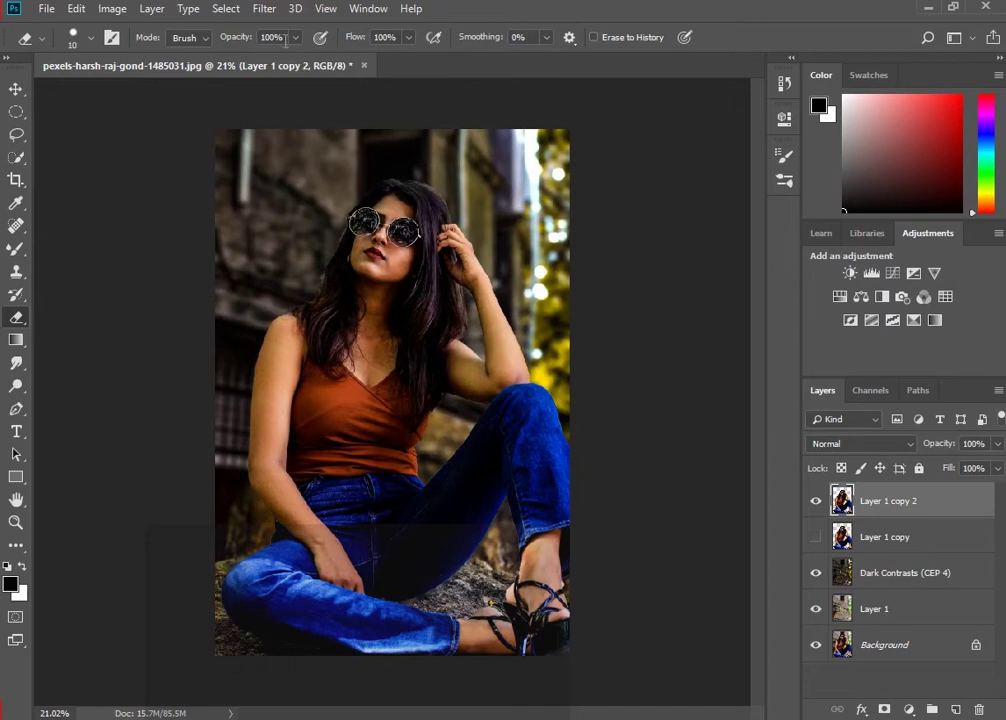
In Camera Raw, set the cutout's Contrast +18, Highlights +20, Shadows +42, Whites +23, Clarity +29.
click(266, 9)
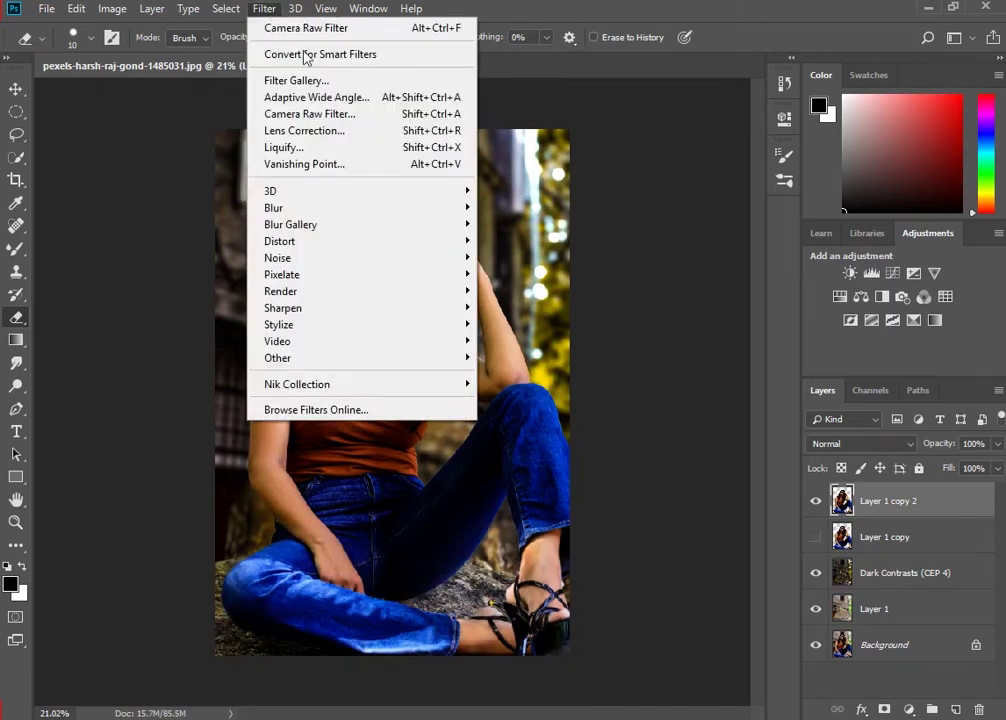
click(336, 117)
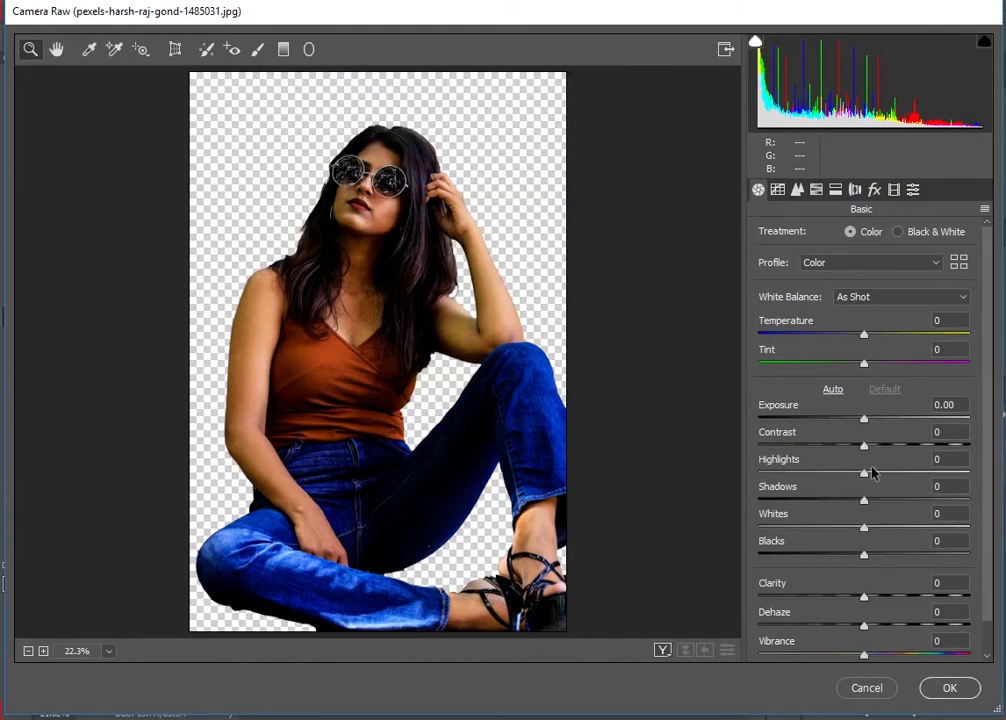
drag(865, 474, 904, 474)
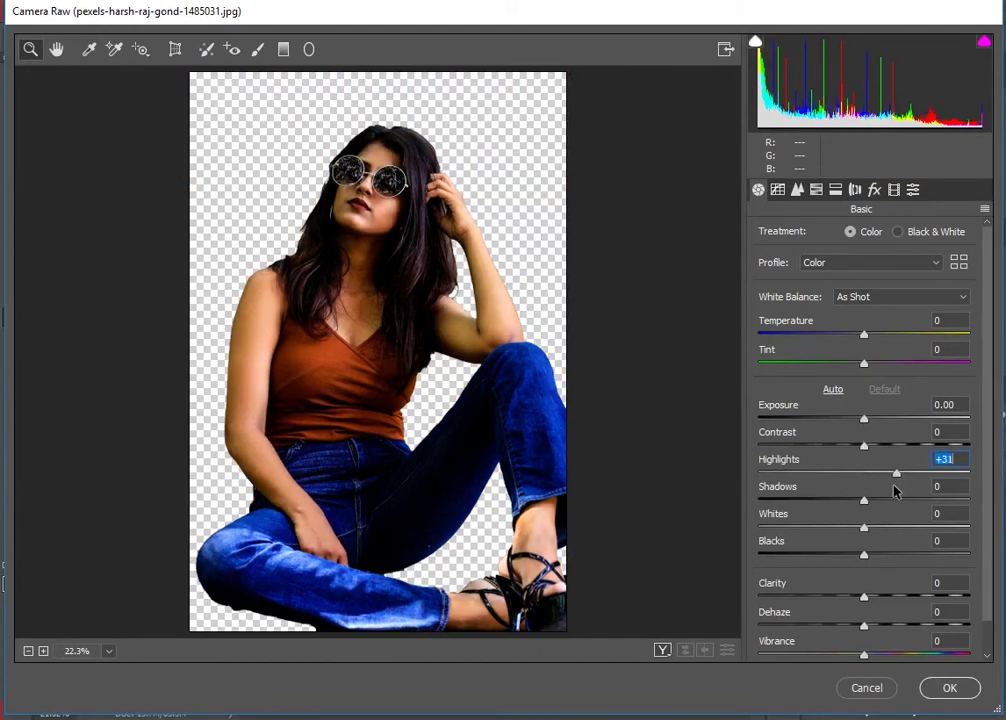
drag(904, 474, 884, 446)
drag(864, 500, 908, 500)
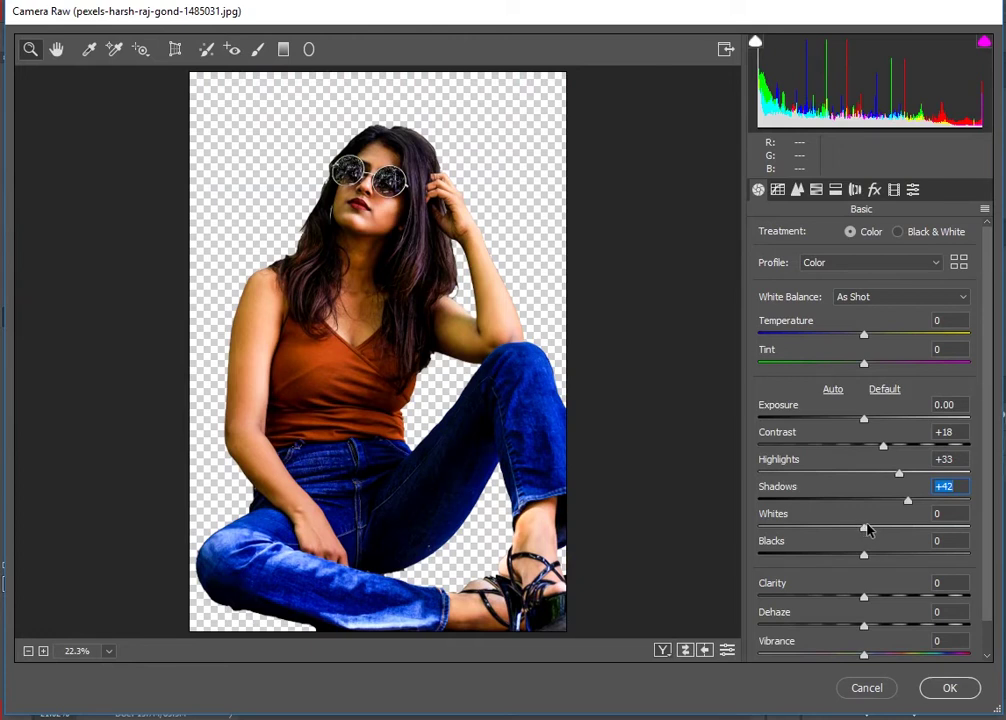
drag(864, 528, 887, 528)
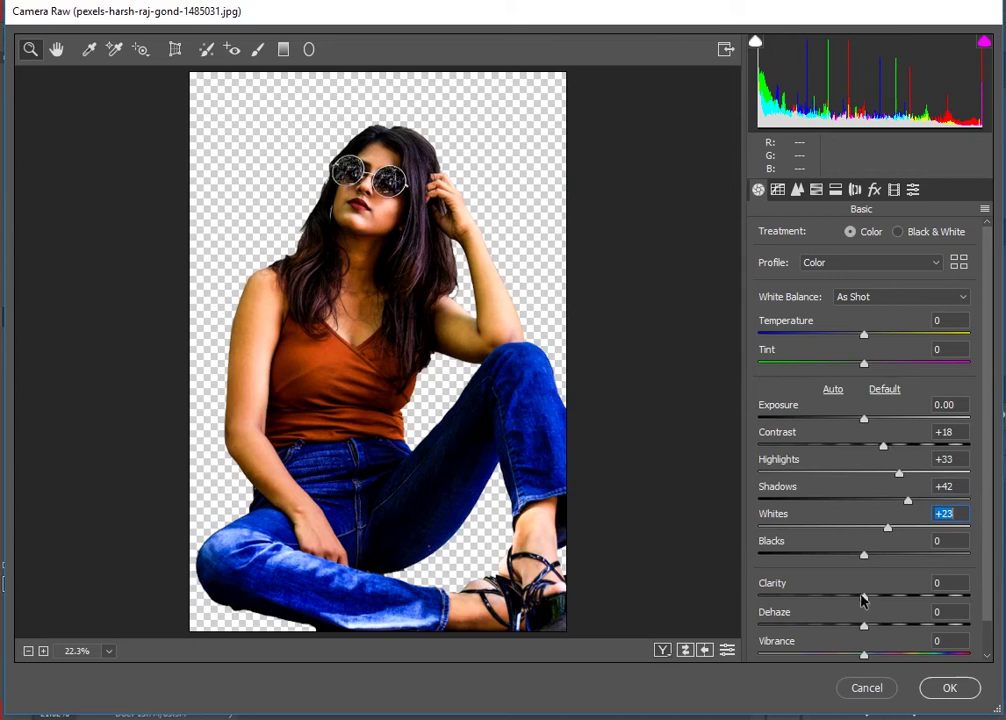
drag(863, 597, 895, 600)
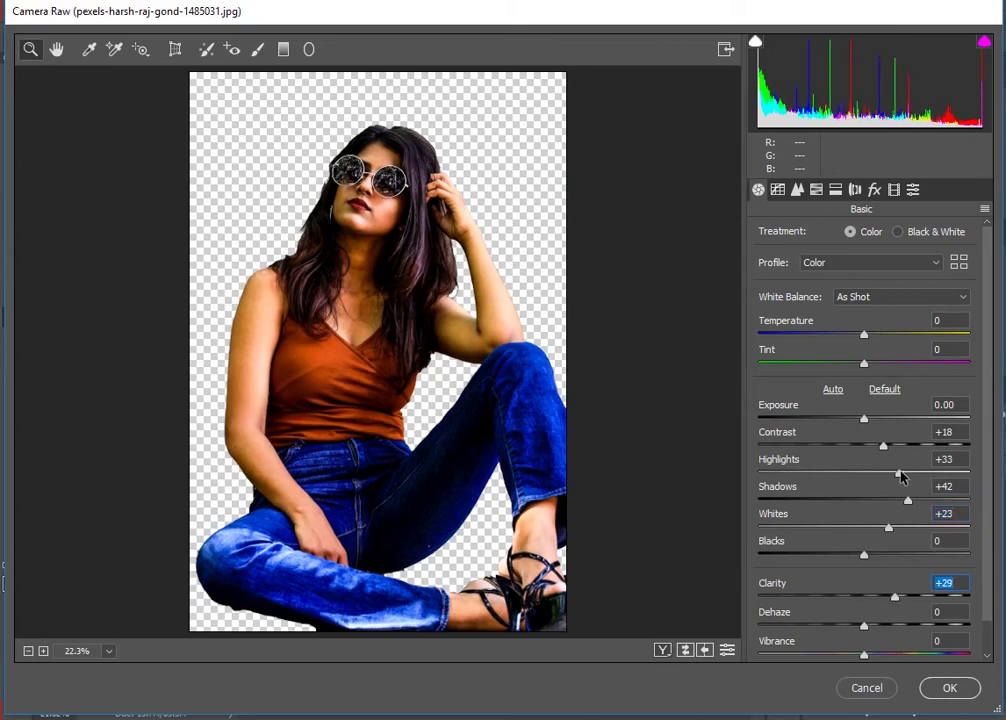
drag(899, 474, 884, 474)
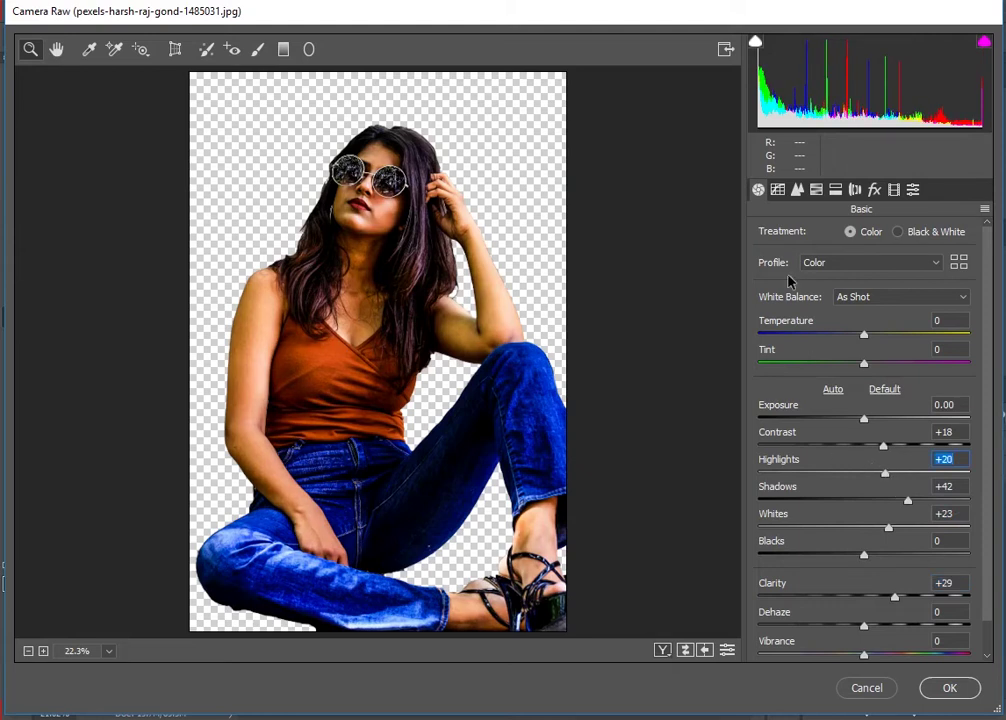
Shift the jeans' blue hue, saturate Blues, set Oranges −8, brighten Reds +18, apply.
click(816, 190)
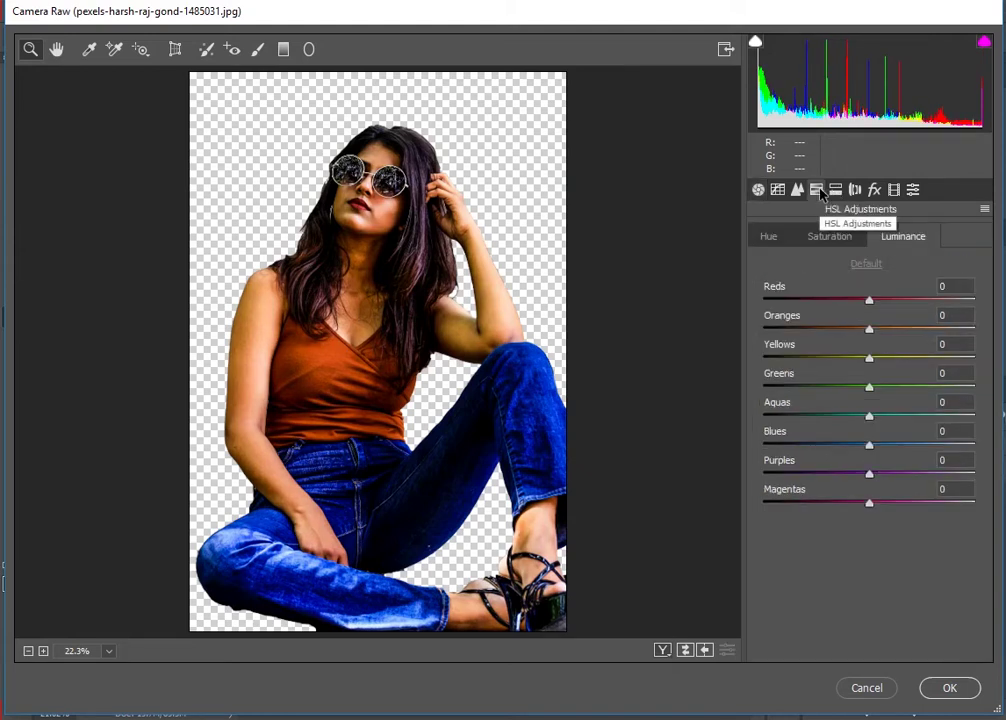
click(770, 237)
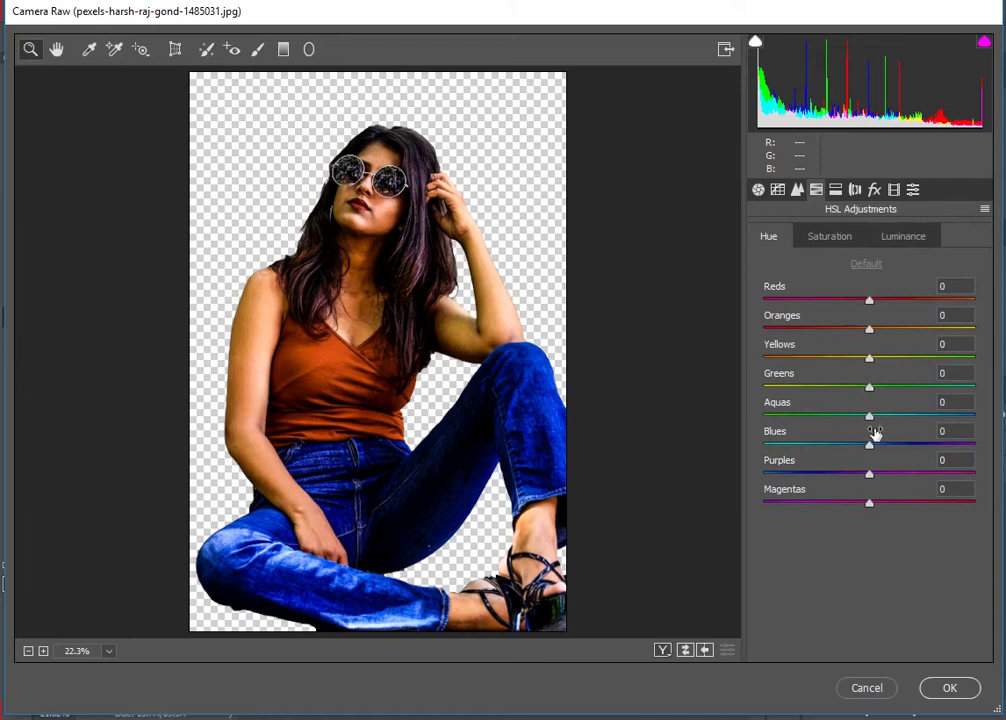
mouse_move(872, 452)
mouse_down()
mouse_move(824, 442)
mouse_move(841, 446)
mouse_up()
click(849, 240)
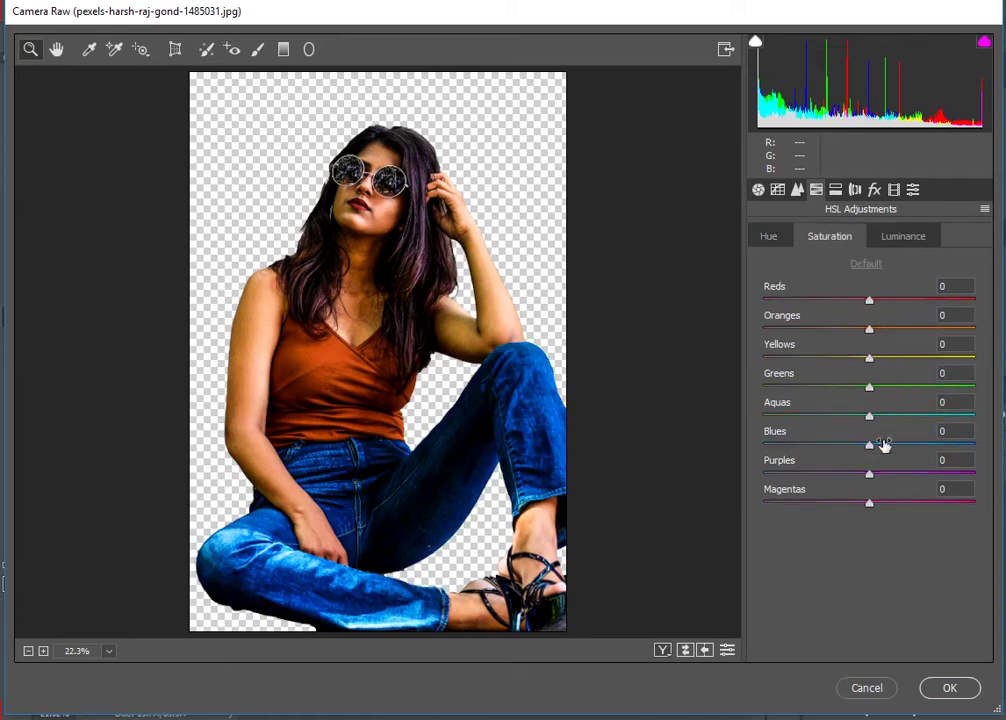
mouse_move(870, 446)
mouse_down()
mouse_move(893, 446)
mouse_move(883, 418)
mouse_up()
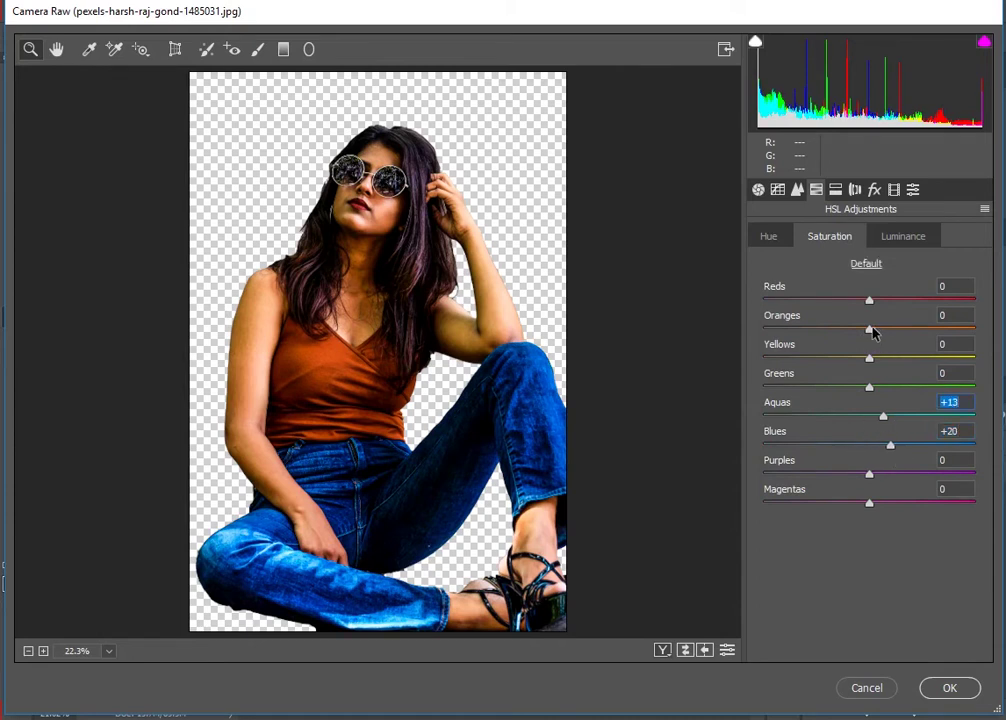
drag(870, 330, 865, 336)
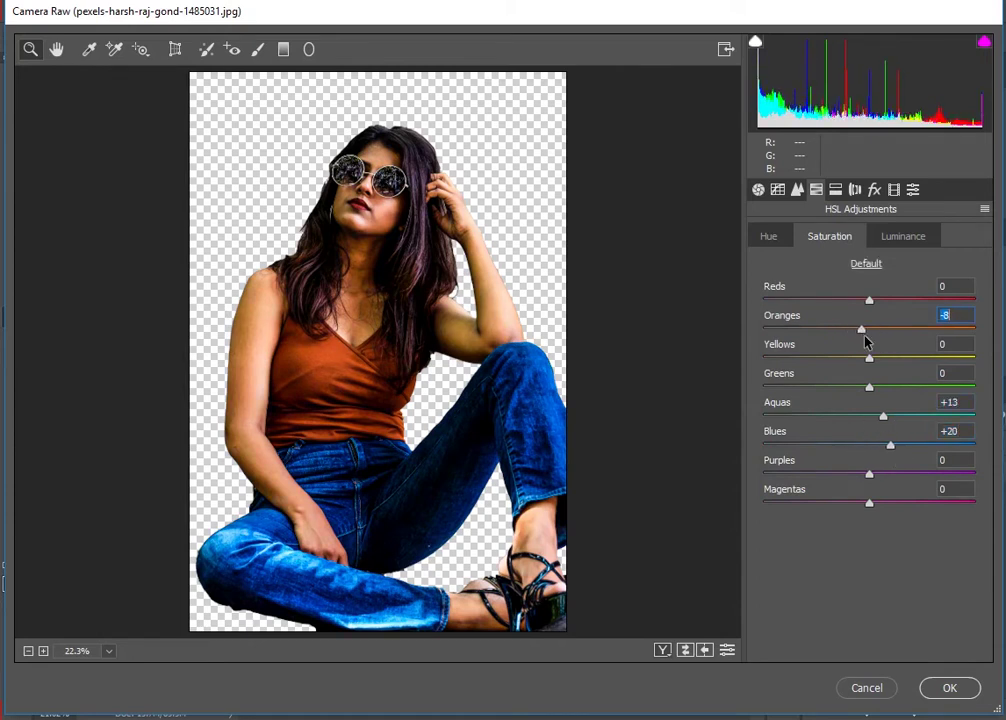
mouse_move(868, 300)
mouse_down()
mouse_move(895, 300)
mouse_move(876, 334)
mouse_up()
click(884, 236)
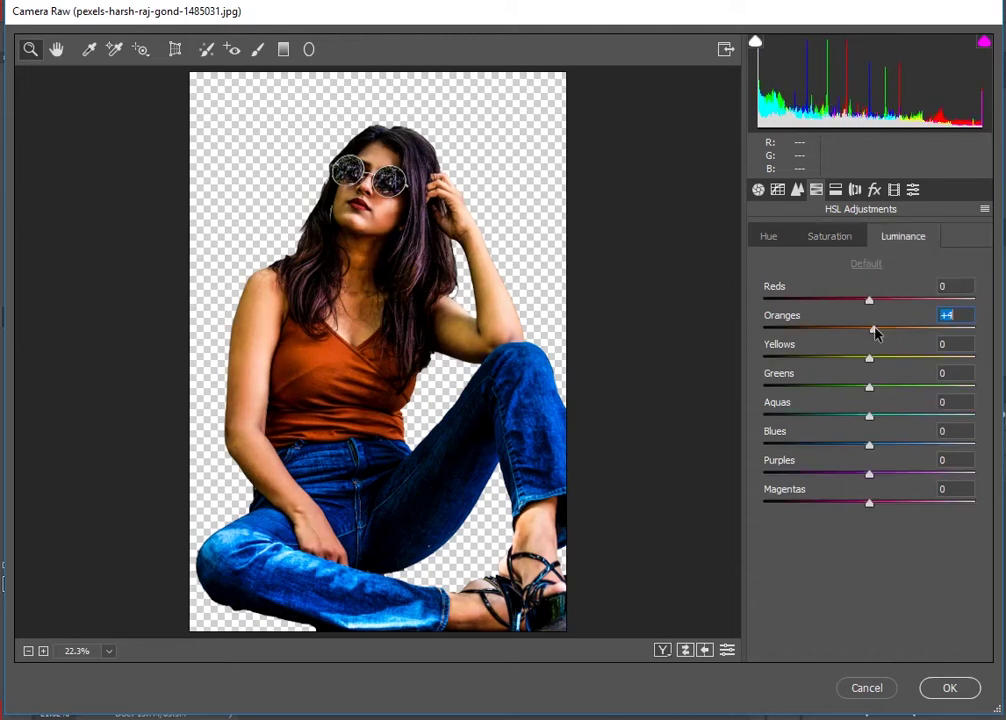
drag(869, 300, 887, 301)
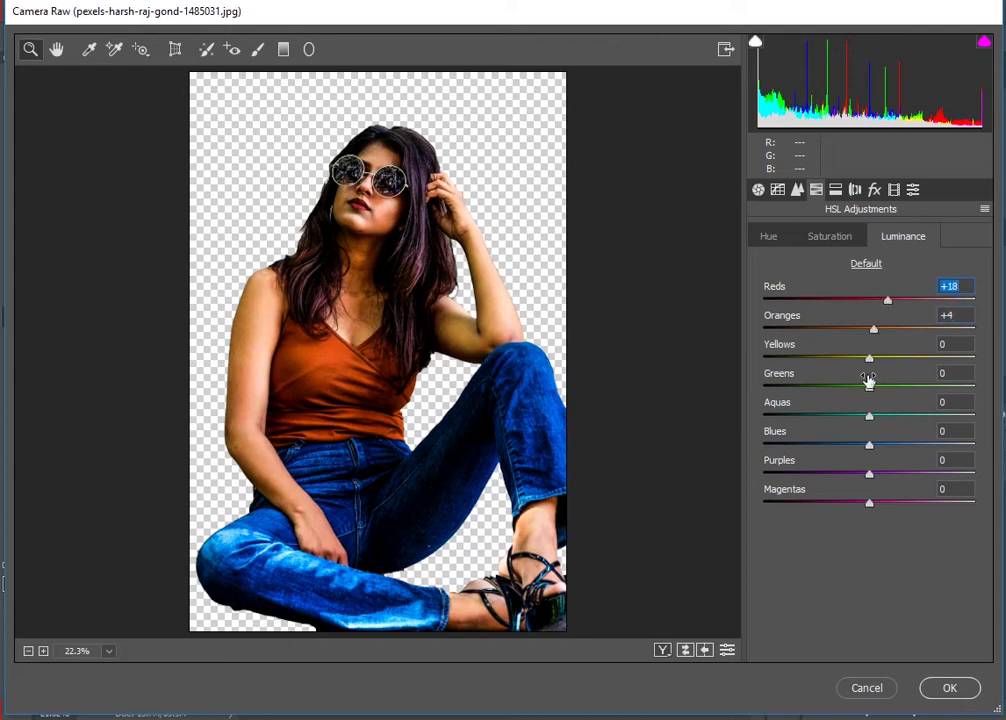
click(935, 688)
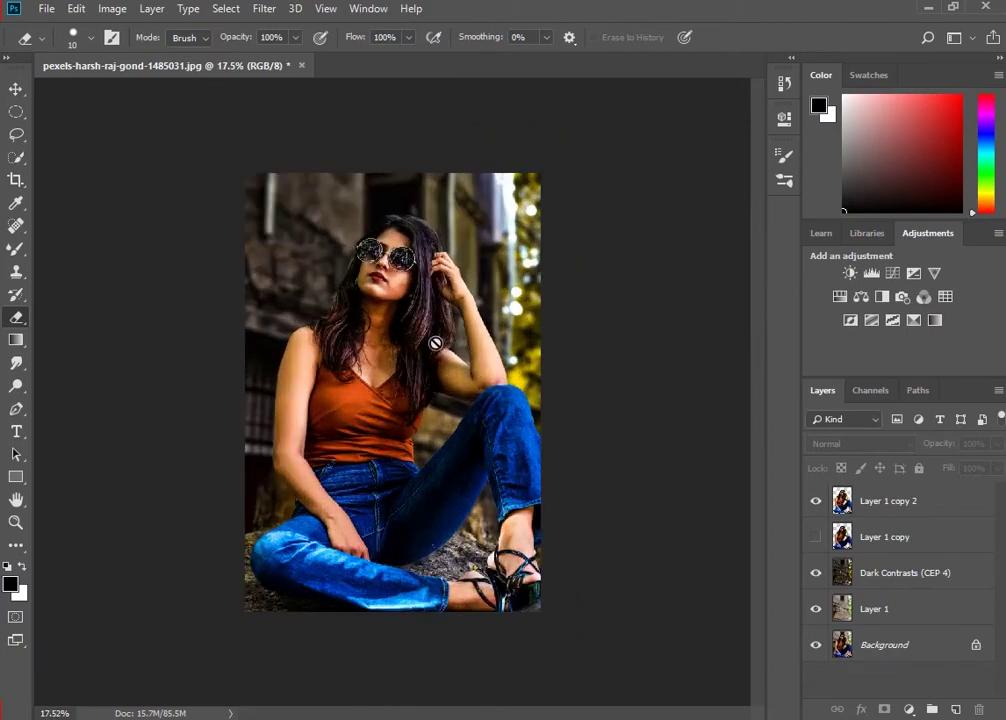
Compare Layer 1 copy by toggling its visibility, then delete it and confirm.
click(816, 538)
click(816, 541)
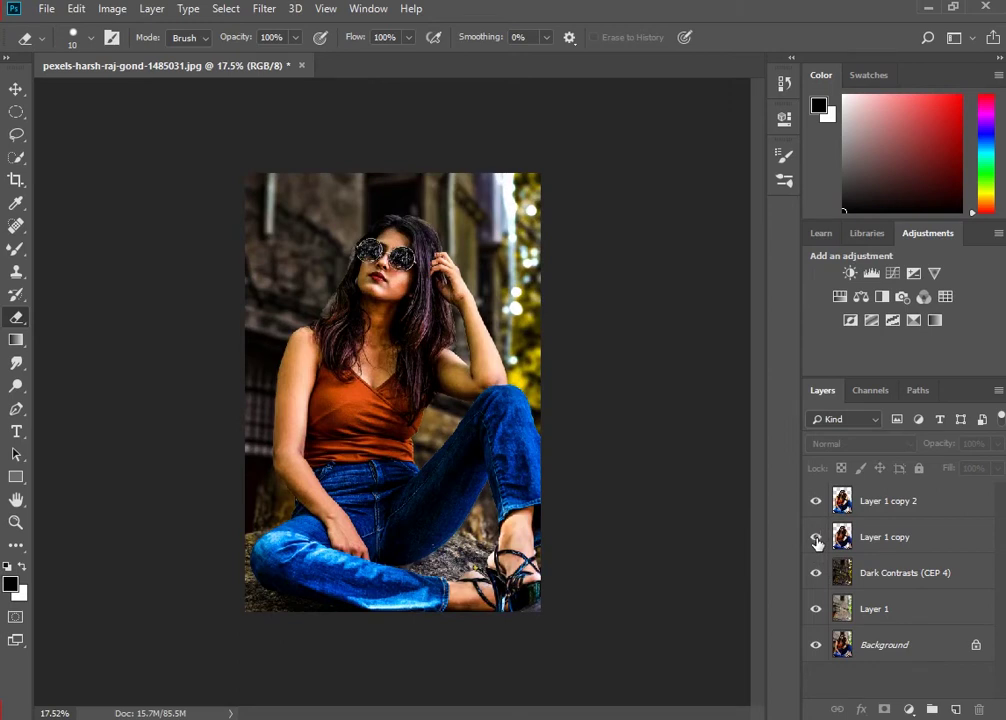
double_click(882, 537)
right_click(882, 537)
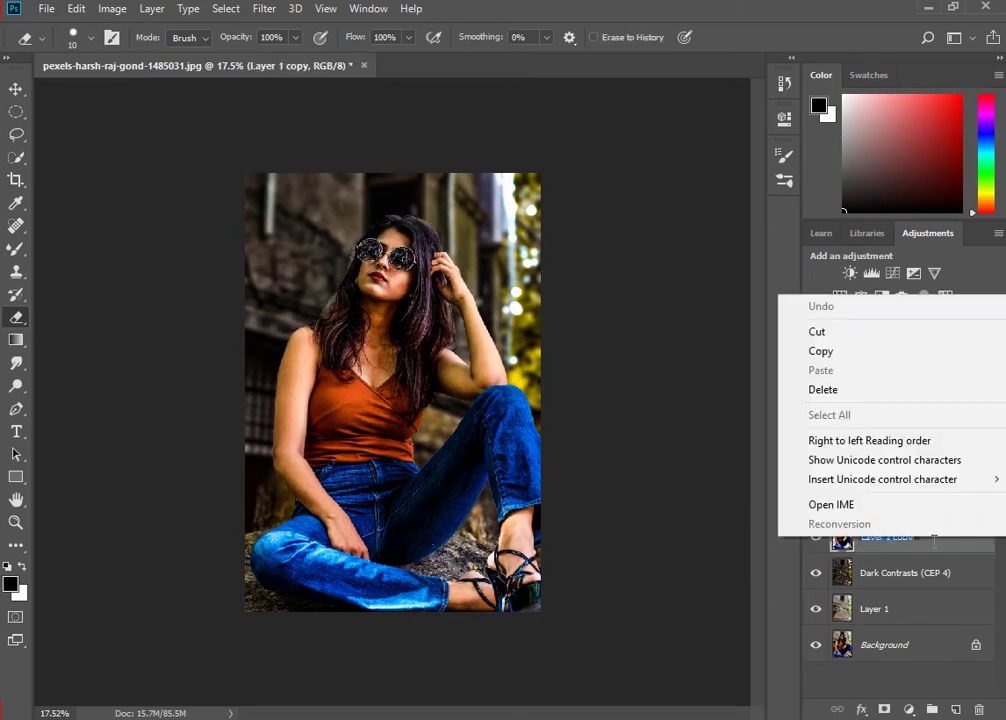
click(974, 550)
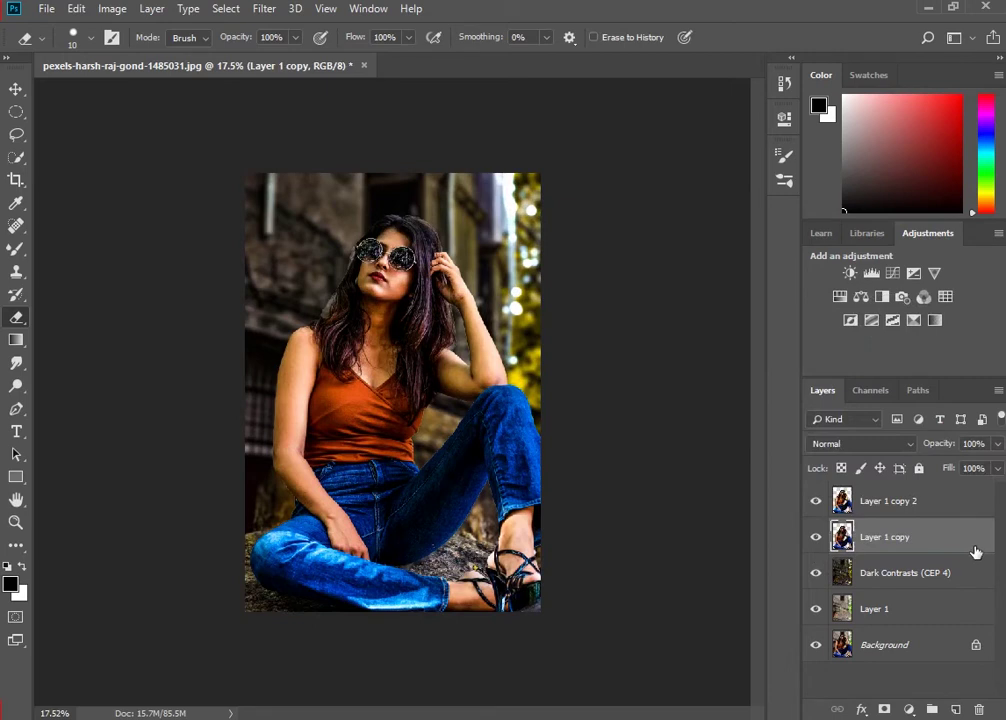
right_click(975, 550)
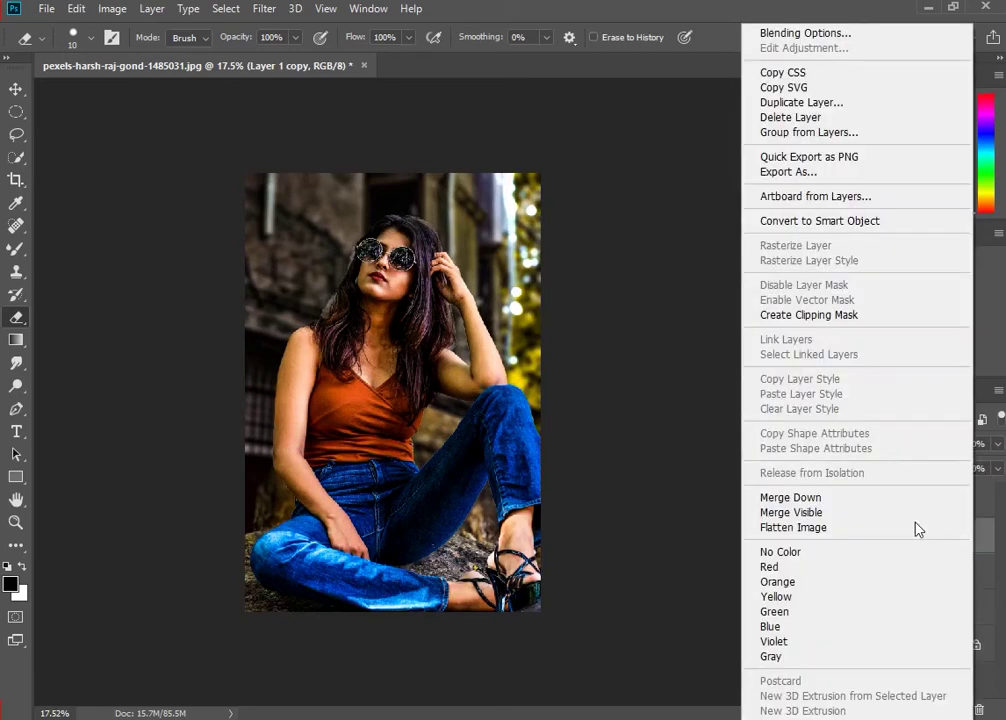
click(790, 117)
click(405, 272)
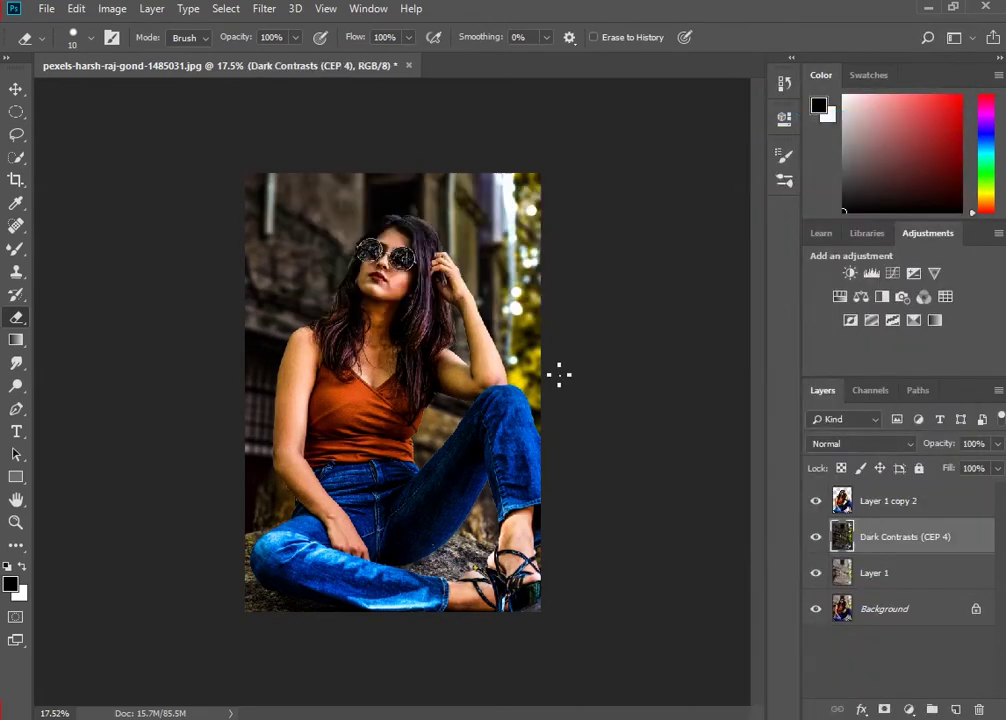
Select the Layer 1 copy 2 cutout and zoom in until the woman's face fills the window.
scroll(440, 340, up, 1)
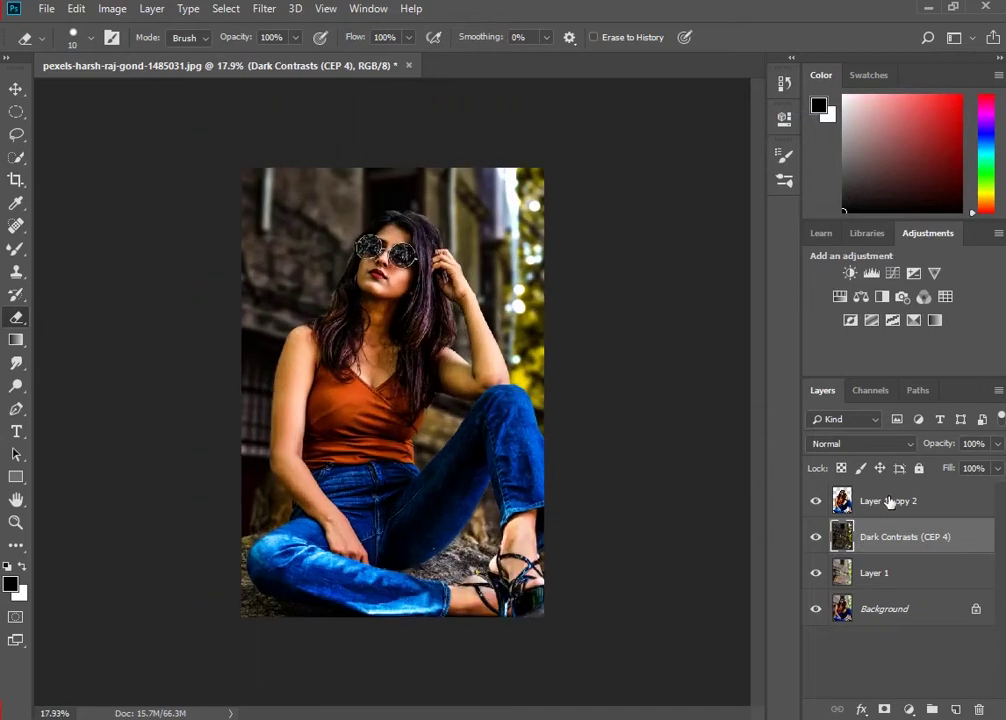
click(890, 502)
scroll(355, 315, up, 1)
scroll(370, 318, up, 1)
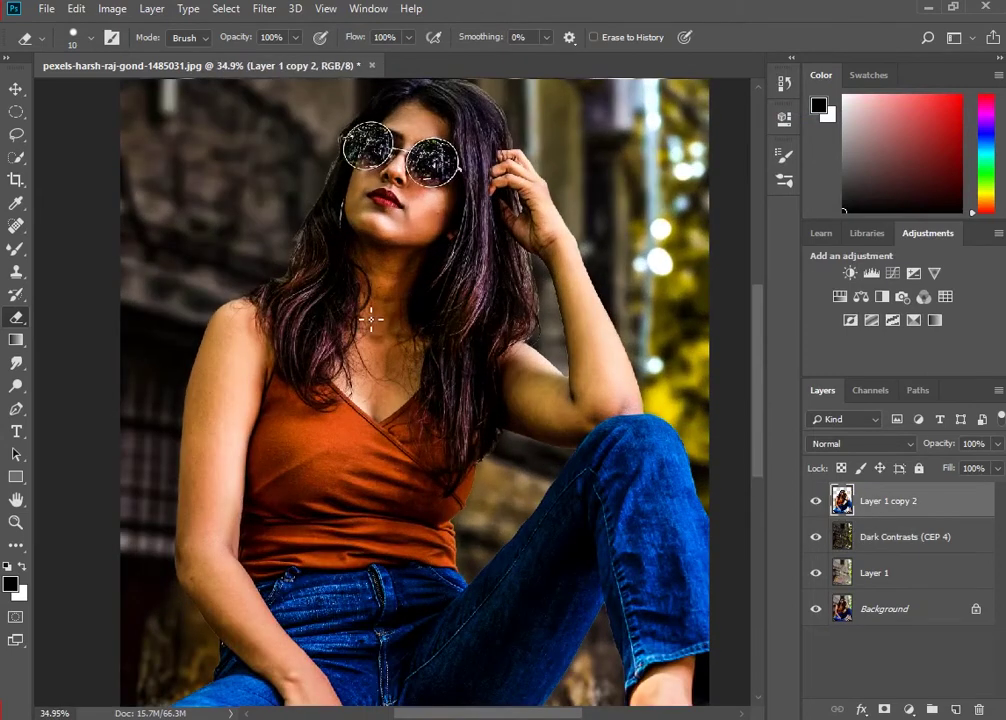
scroll(386, 341, up, 2)
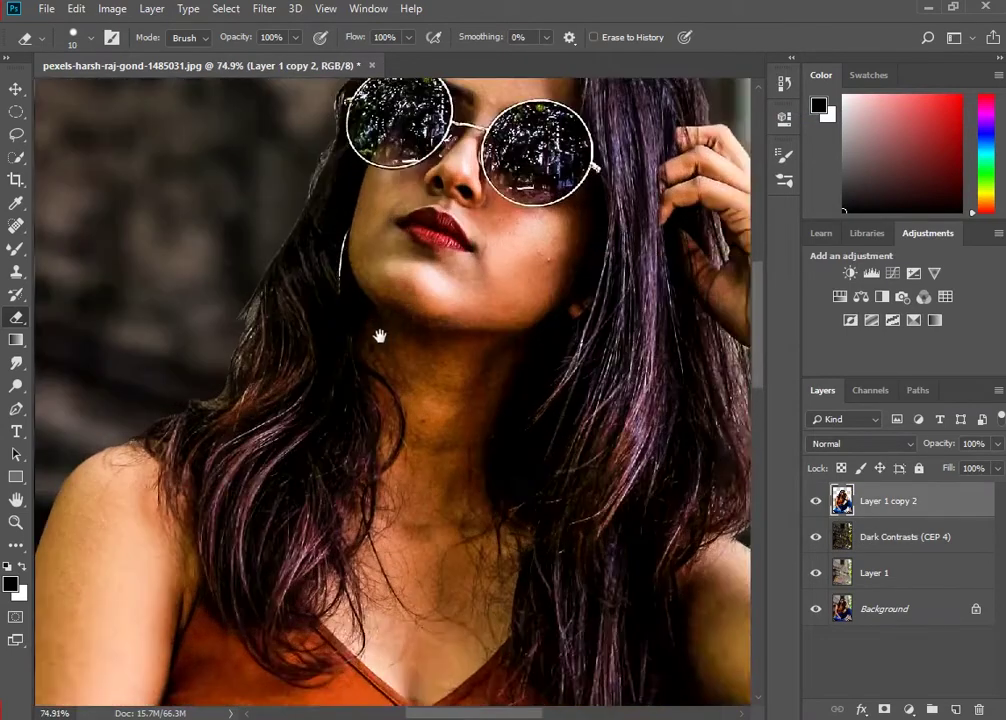
click(16, 364)
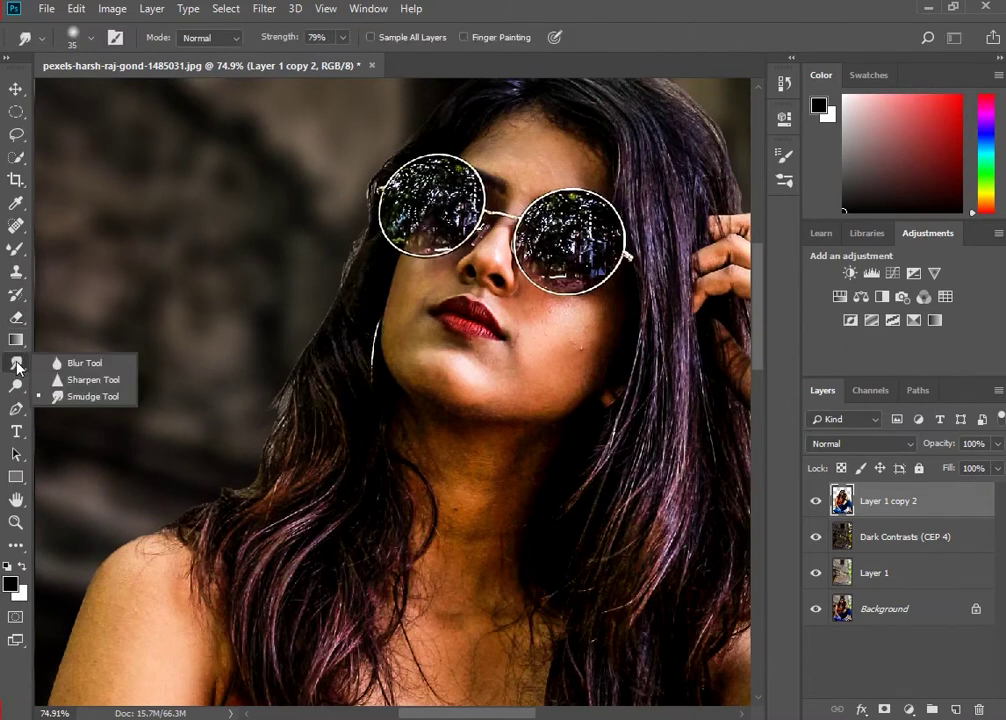
Load the 5 px soft round brush preset for smudging the hair.
click(90, 400)
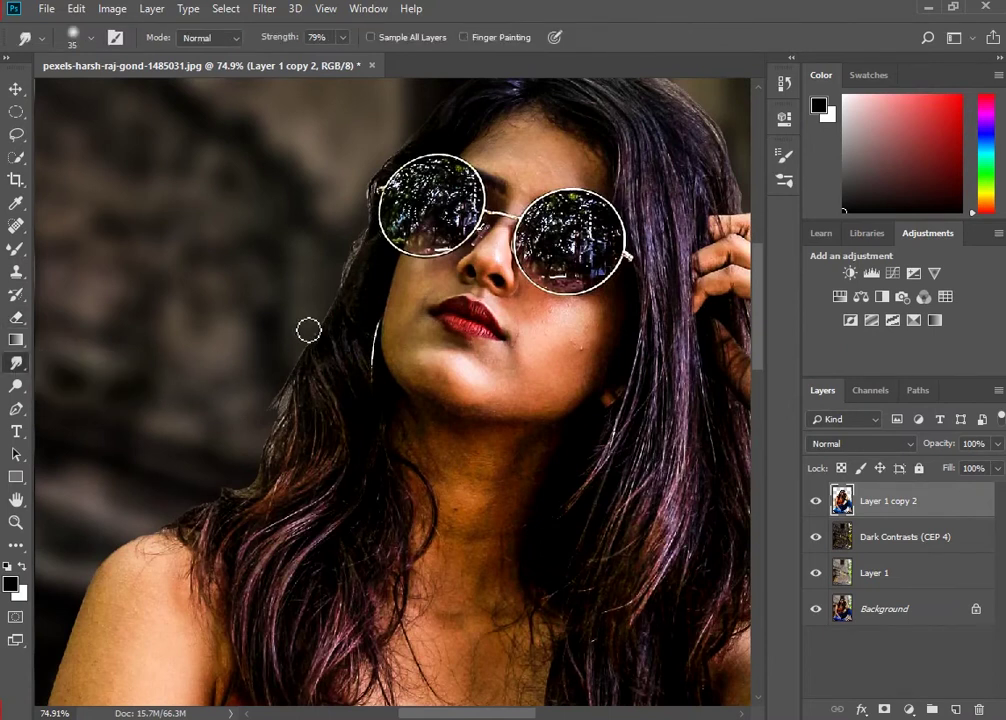
click(92, 39)
scroll(121, 264, down, 1)
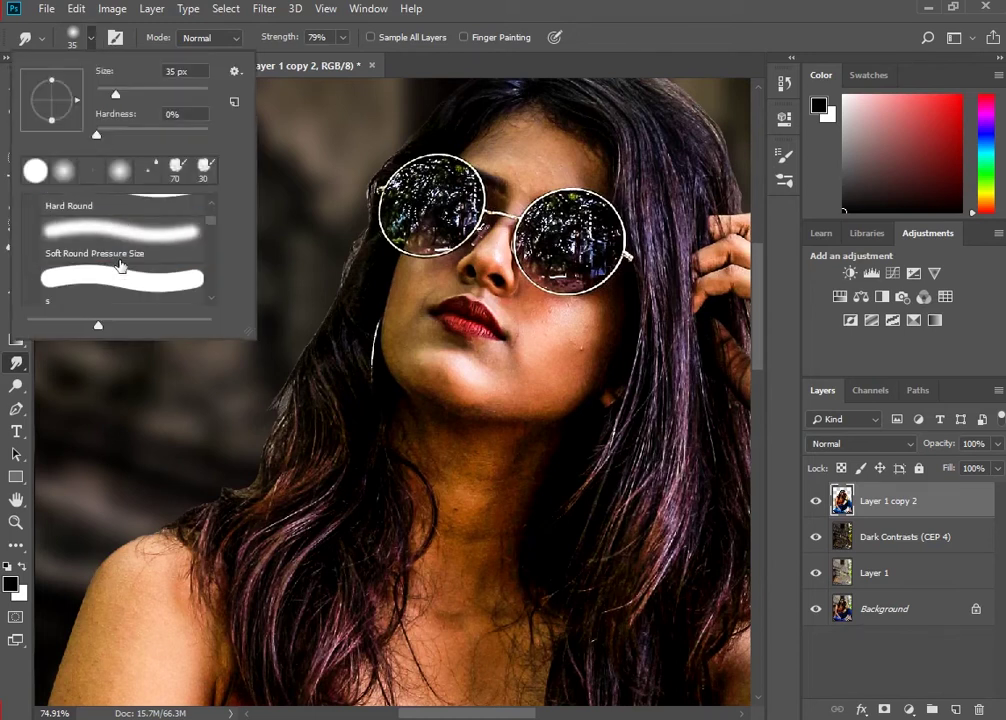
scroll(120, 265, down, 1)
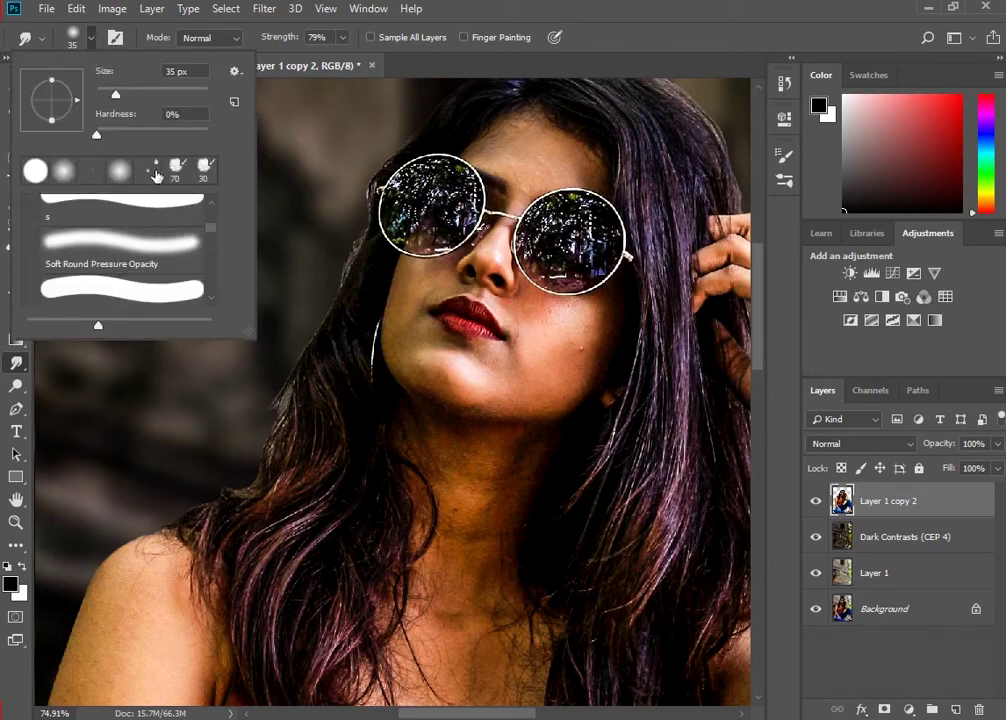
scroll(134, 264, down, 1)
scroll(134, 264, down, 1)
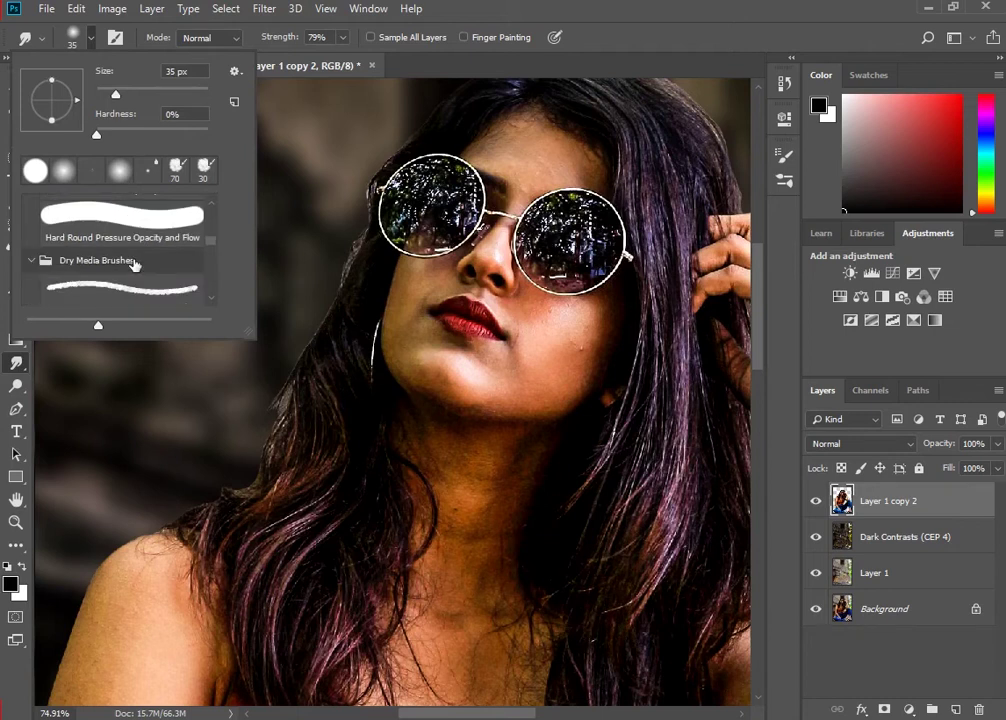
scroll(134, 264, down, 2)
scroll(135, 264, down, 2)
scroll(134, 264, down, 1)
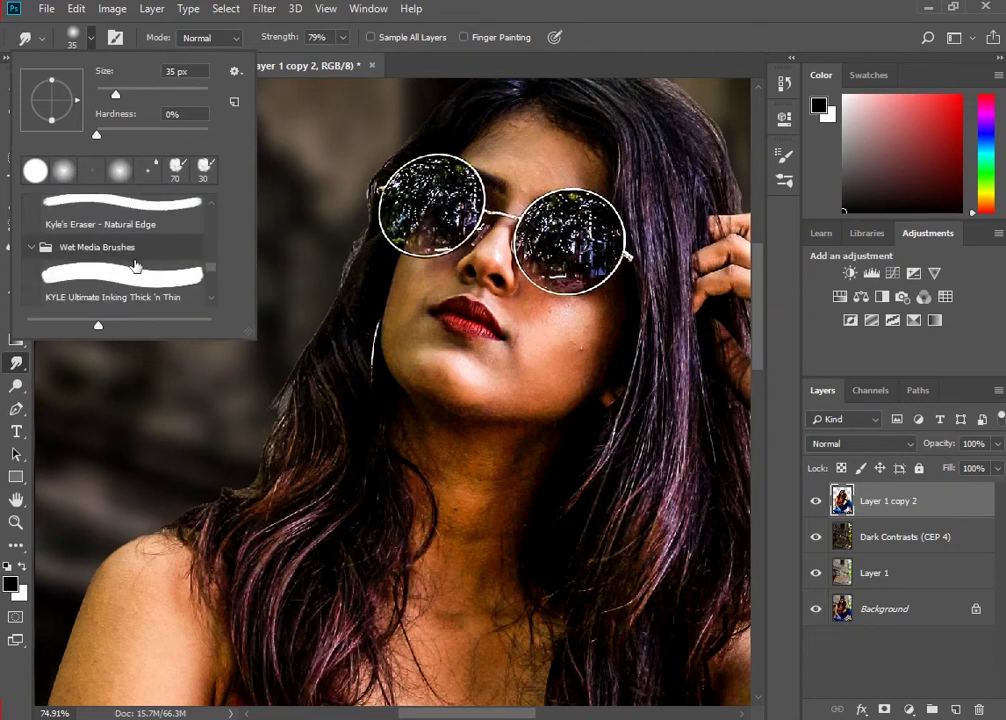
scroll(115, 261, down, 1)
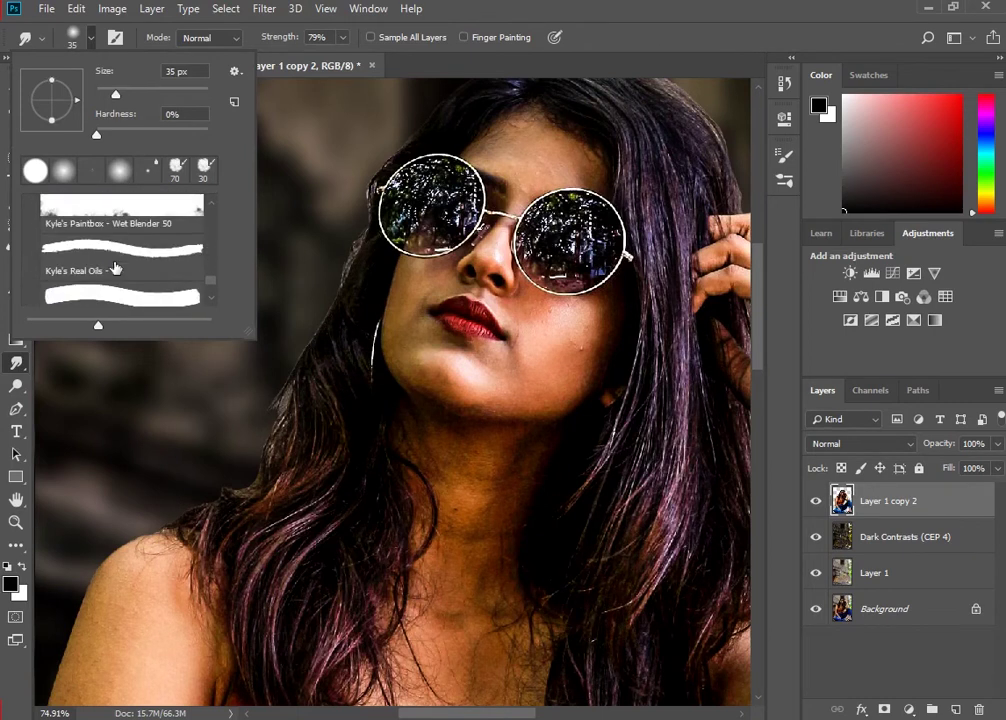
scroll(116, 268, up, 3)
scroll(116, 268, up, 3)
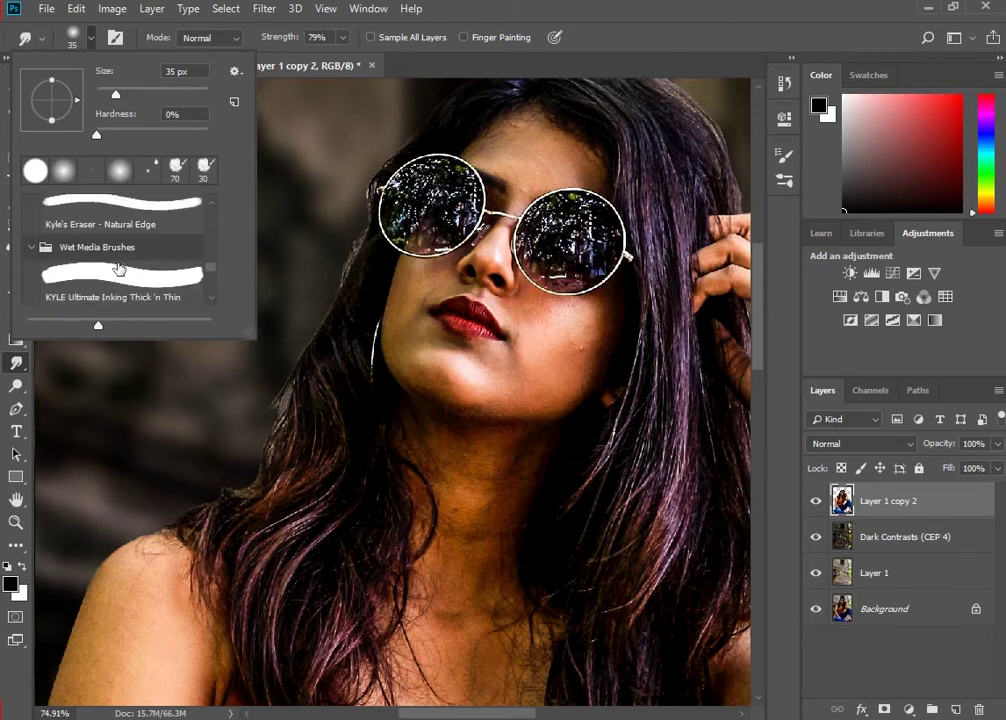
scroll(116, 268, up, 2)
click(152, 174)
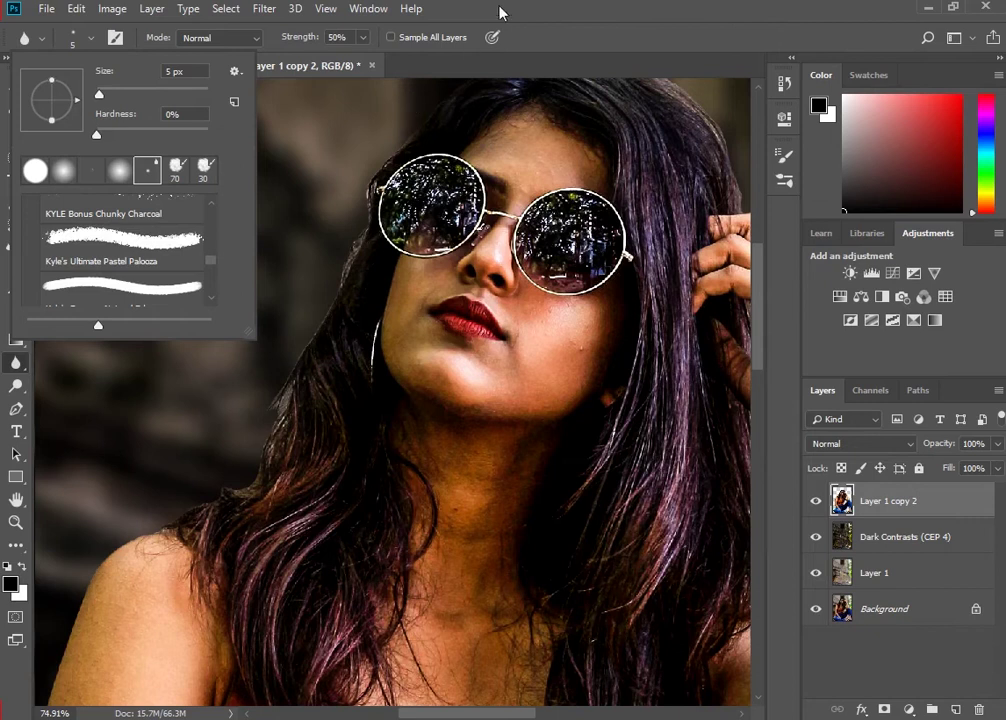
click(411, 120)
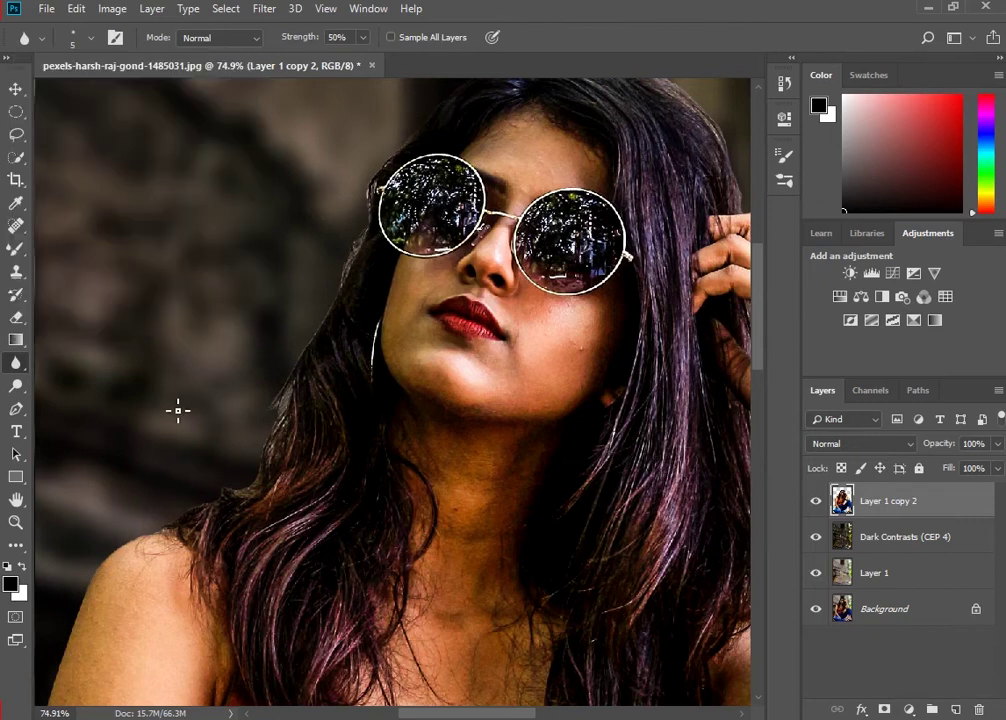
Enlarge the brush and pick the Smudge Tool from the Blur tool group.
key(bracketright)
key(bracketright)
key(bracketright)
key(bracketright)
key(bracketright)
key(bracketright)
right_click(18, 370)
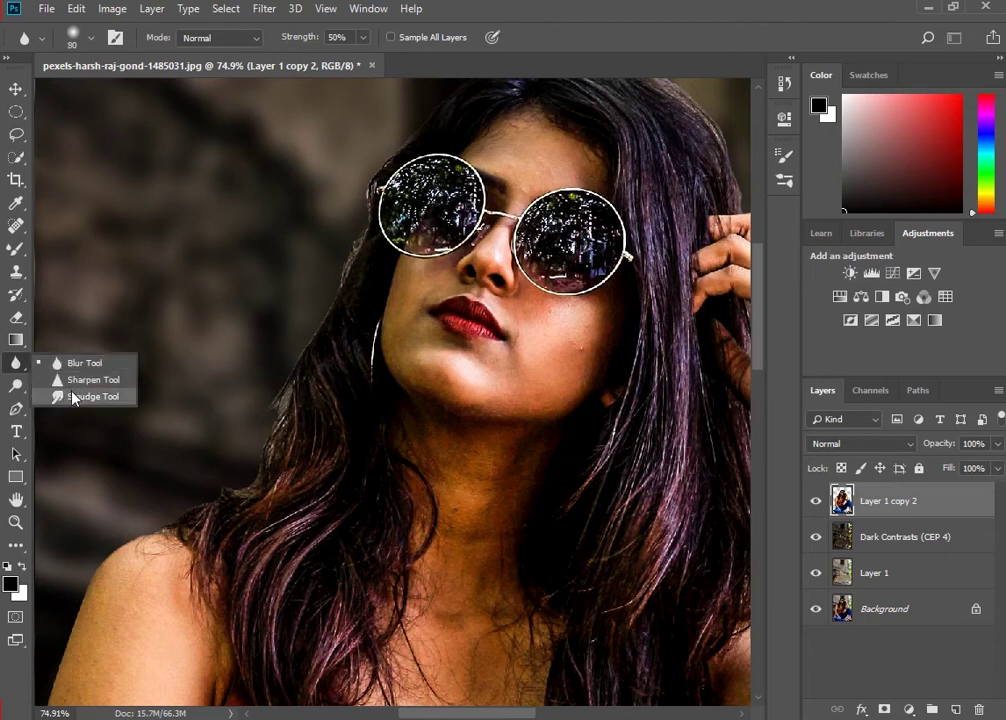
click(73, 393)
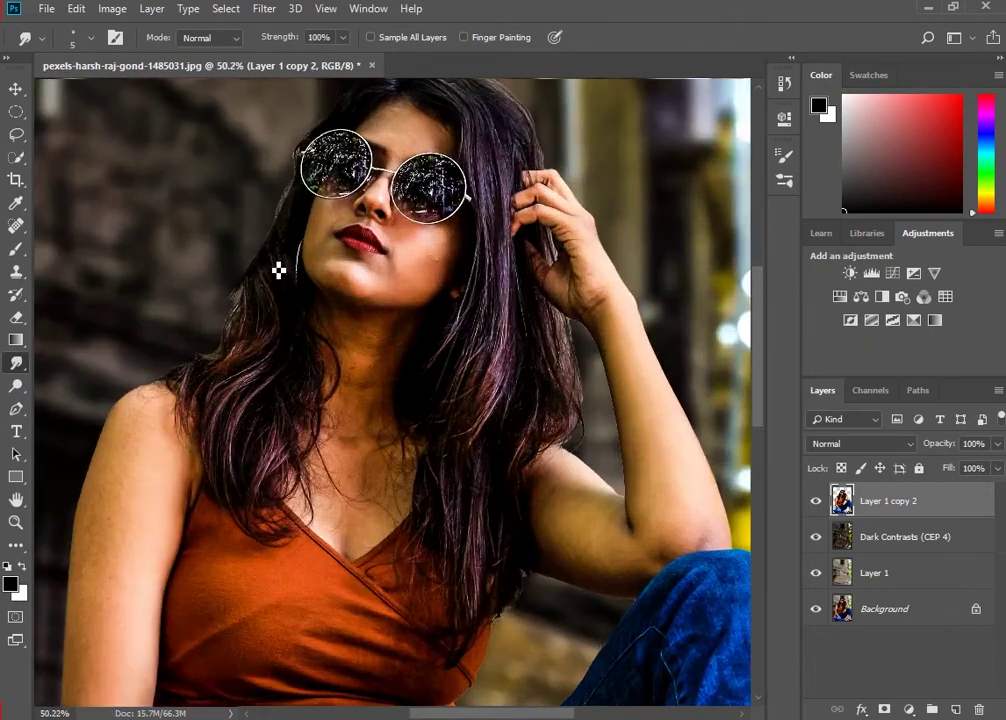
Smudge dark hair wisps outward into the background beside the face and earring.
scroll(278, 270, up, 2)
scroll(274, 253, up, 1)
scroll(308, 376, up, 2)
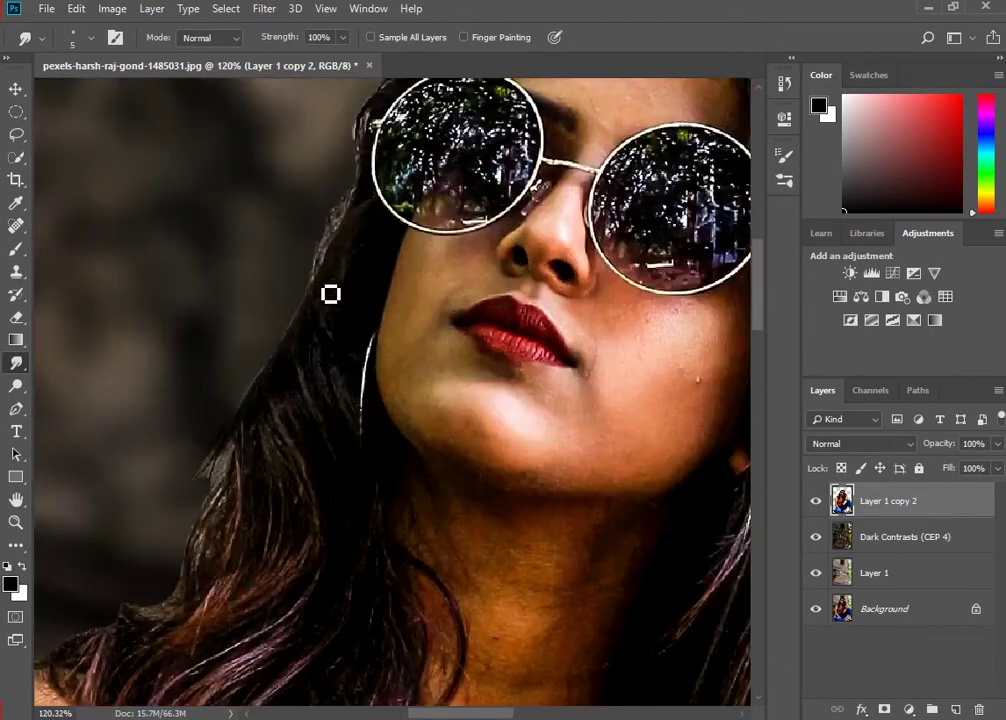
drag(335, 240, 295, 272)
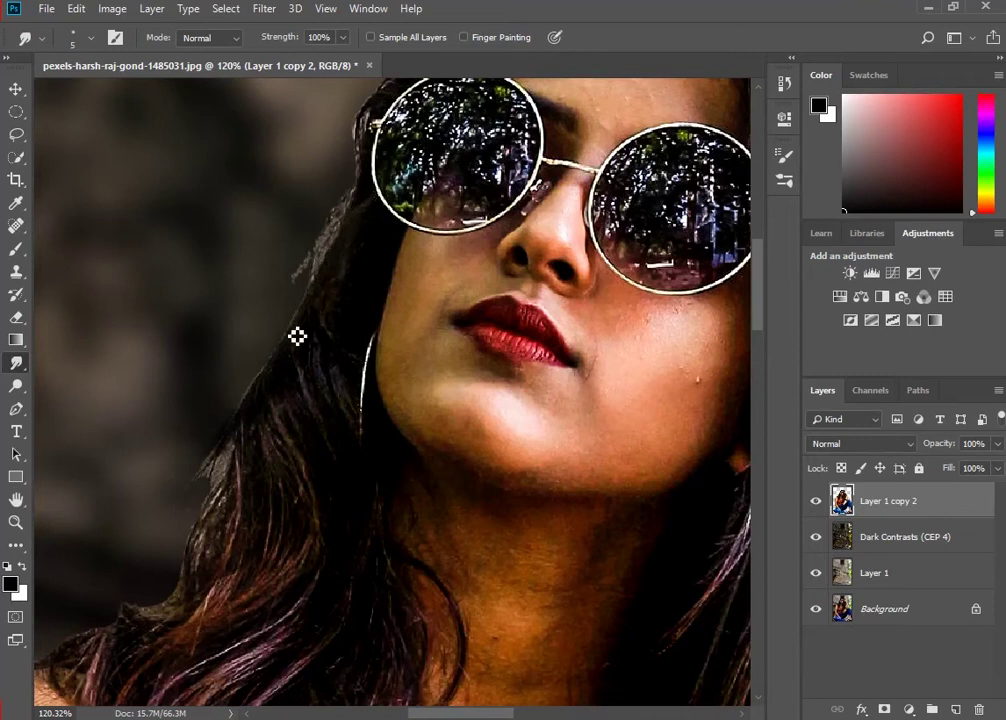
drag(263, 411, 236, 488)
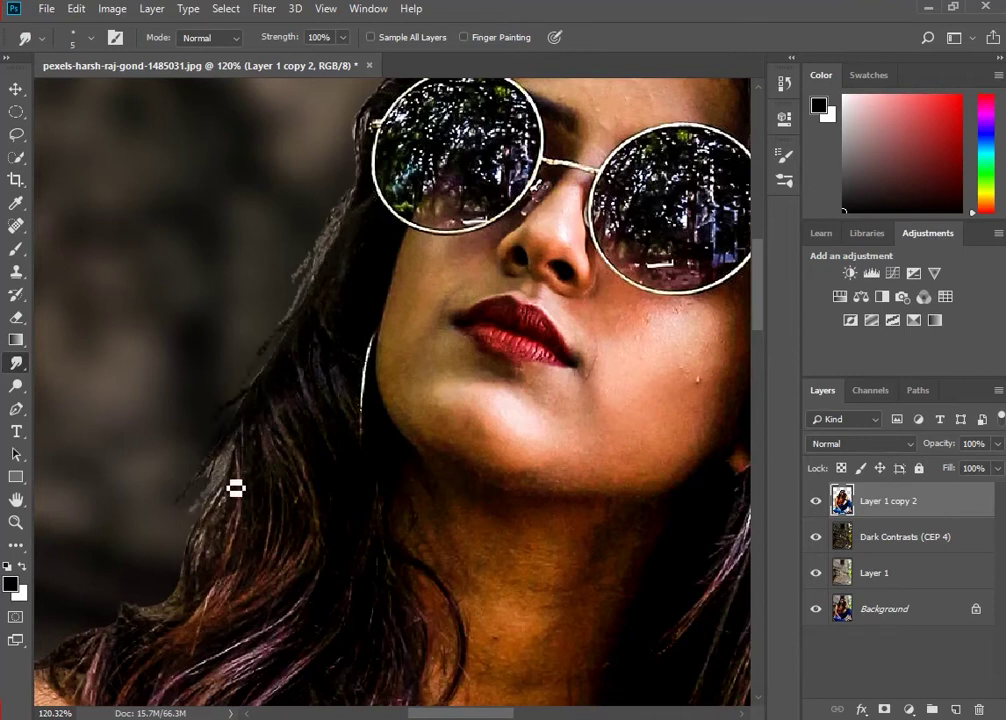
drag(191, 539, 227, 456)
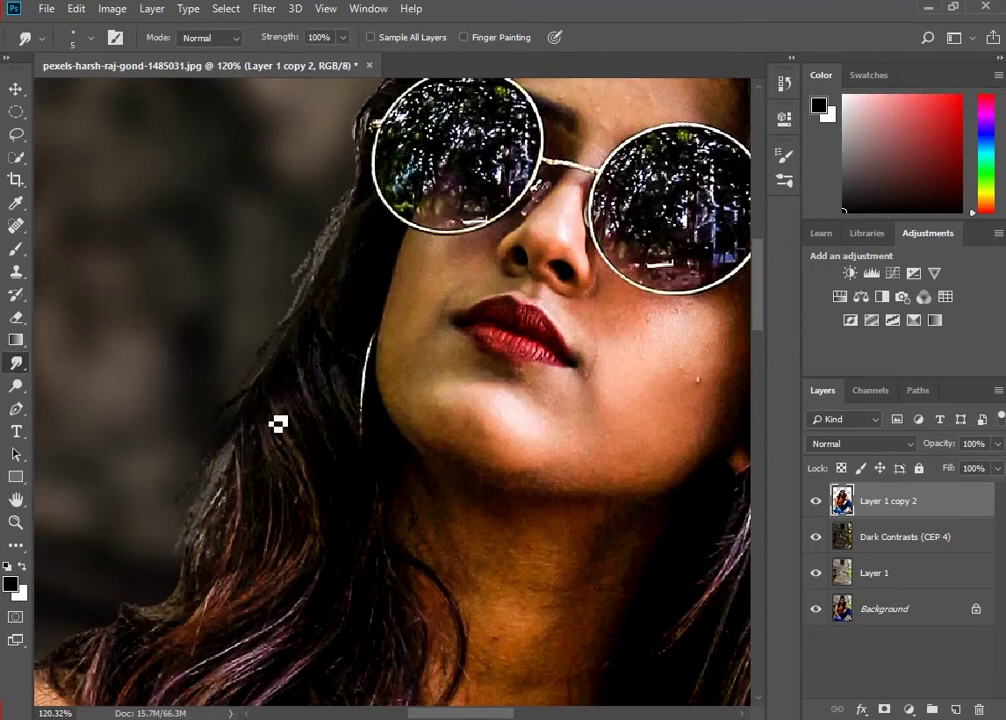
drag(238, 521, 181, 587)
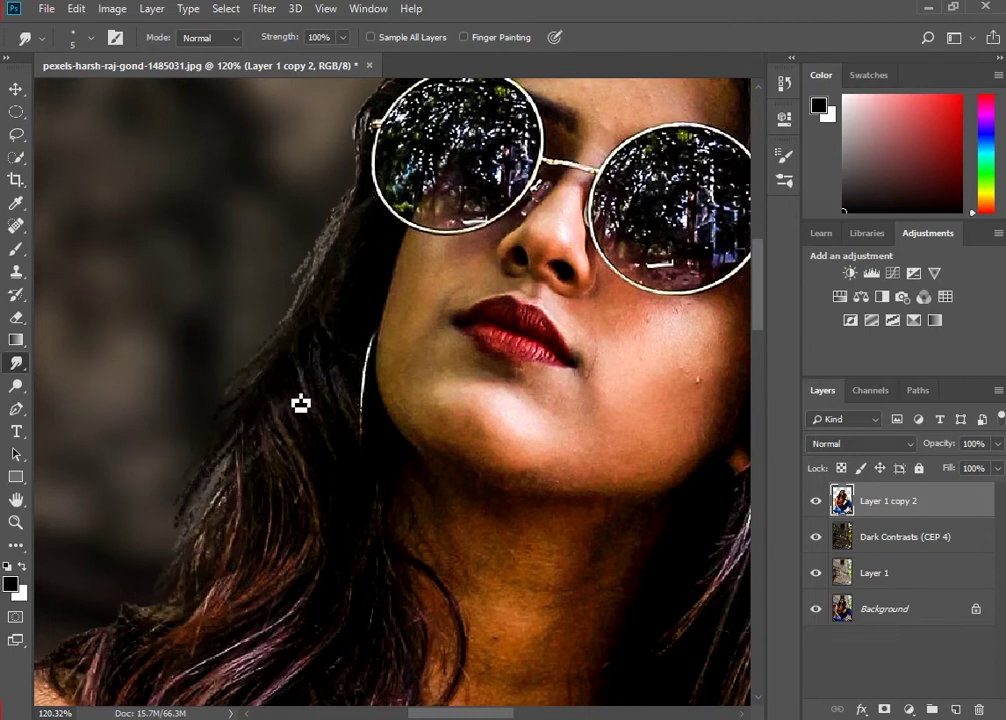
drag(339, 263, 275, 300)
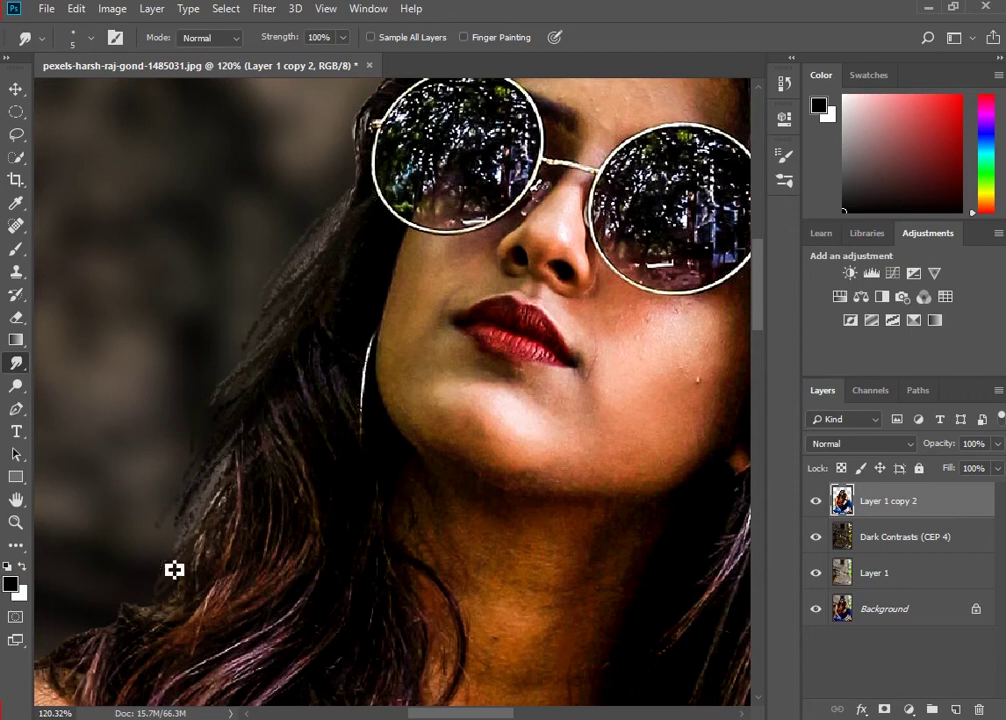
Soften the hair tuft on top of the head by smudging it leftward.
scroll(206, 551, down, 5)
scroll(361, 347, up, 5)
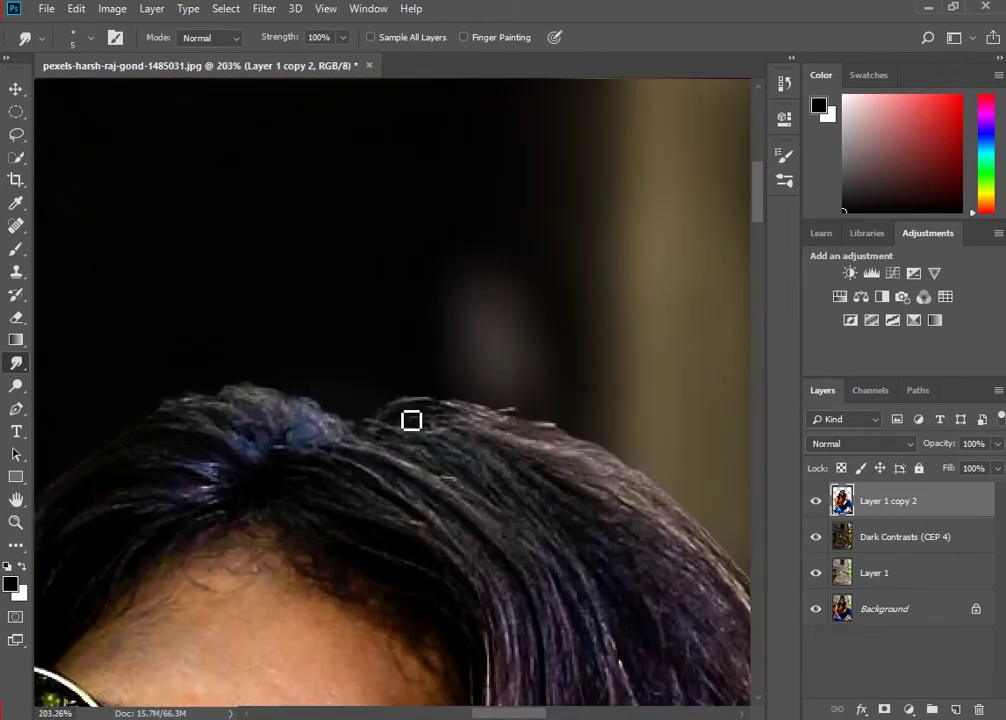
drag(499, 432, 666, 489)
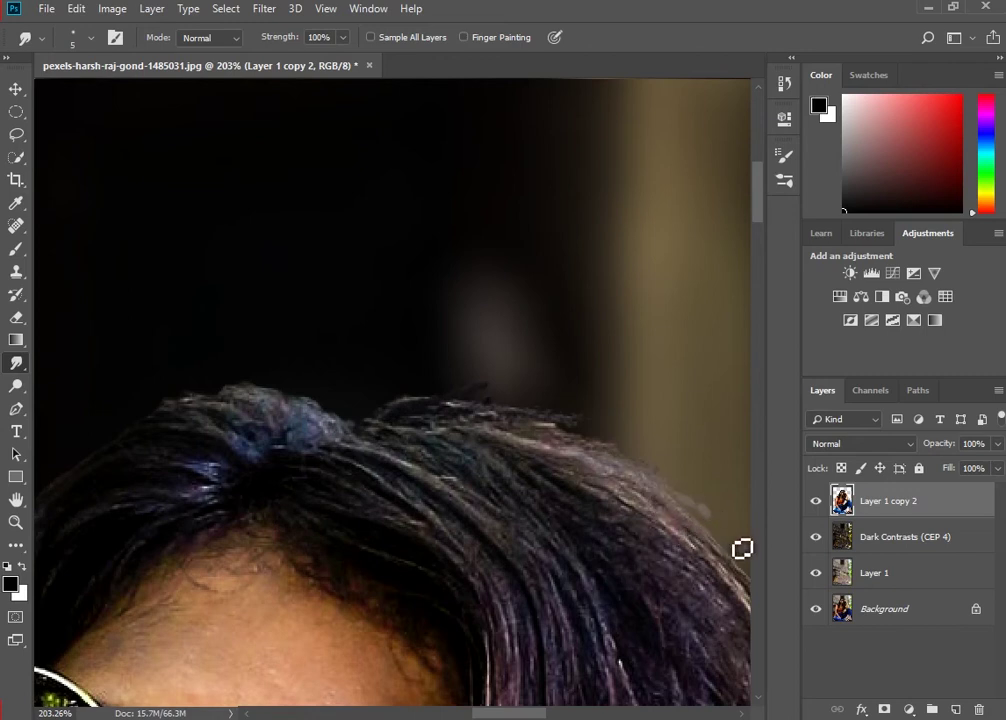
scroll(741, 545, down, 4)
scroll(617, 548, up, 3)
scroll(450, 422, down, 2)
scroll(490, 430, up, 2)
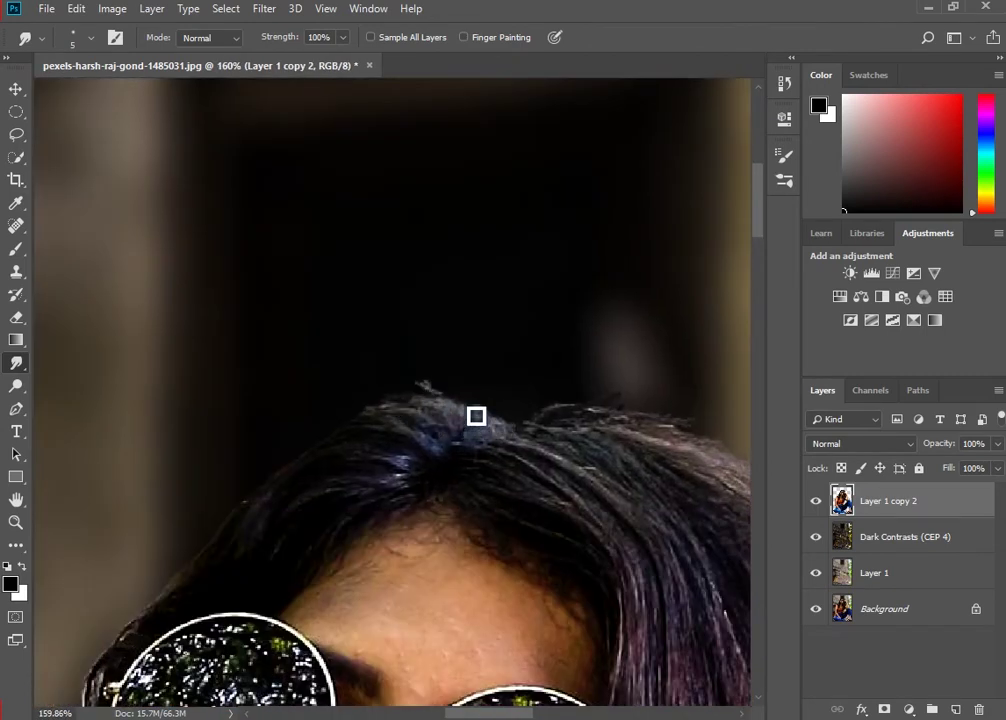
mouse_move(449, 413)
mouse_down()
mouse_move(406, 433)
mouse_move(332, 440)
mouse_up()
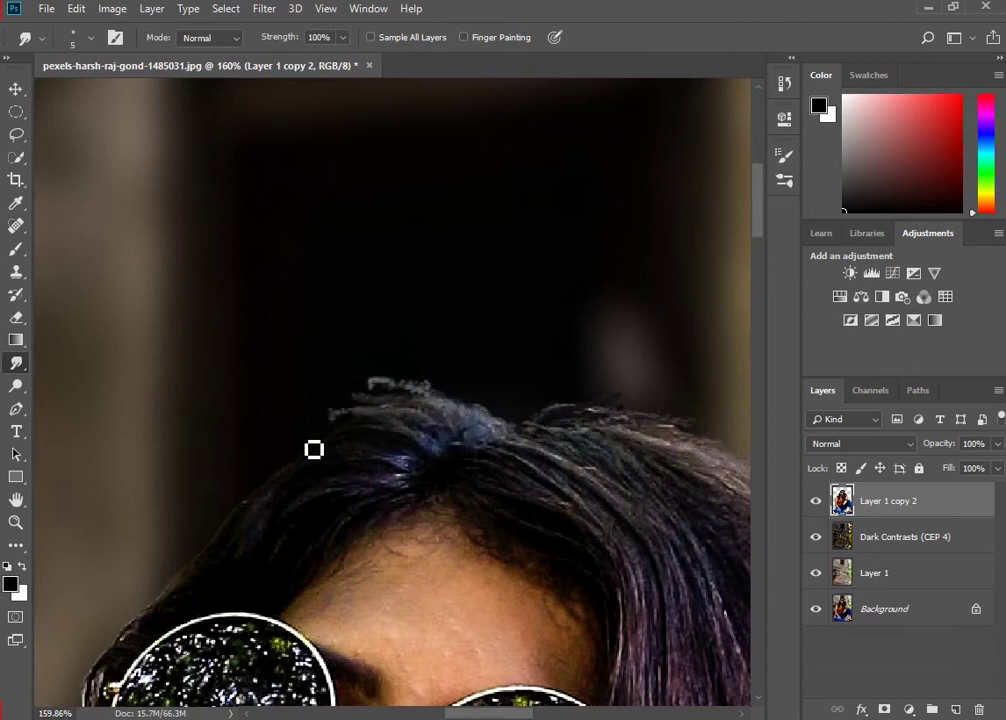
drag(422, 412, 359, 420)
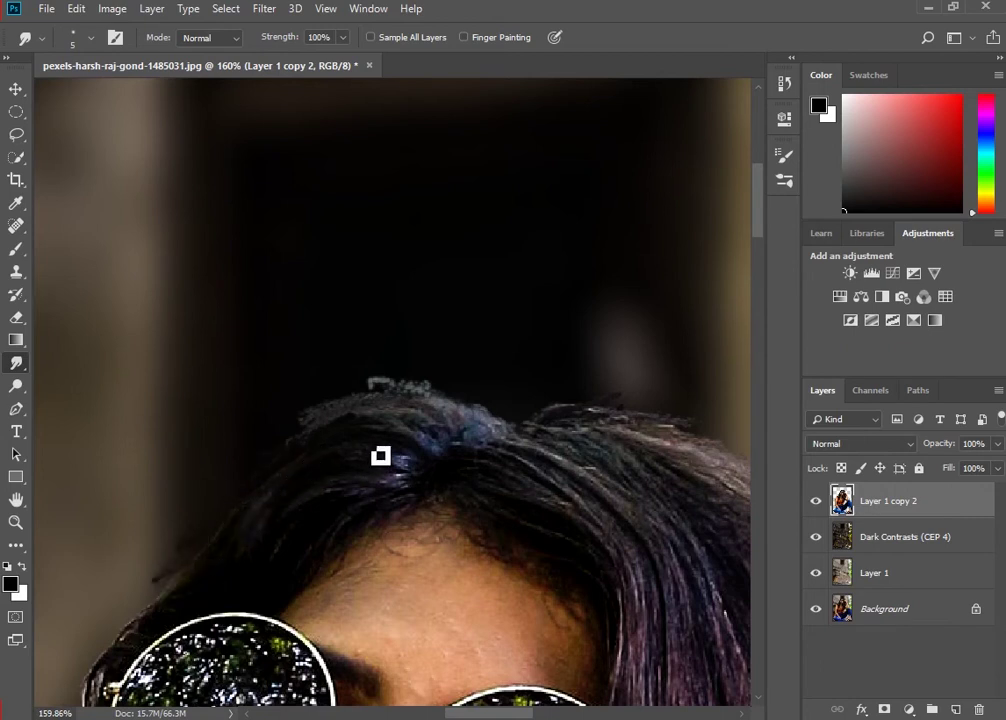
scroll(390, 445, down, 8)
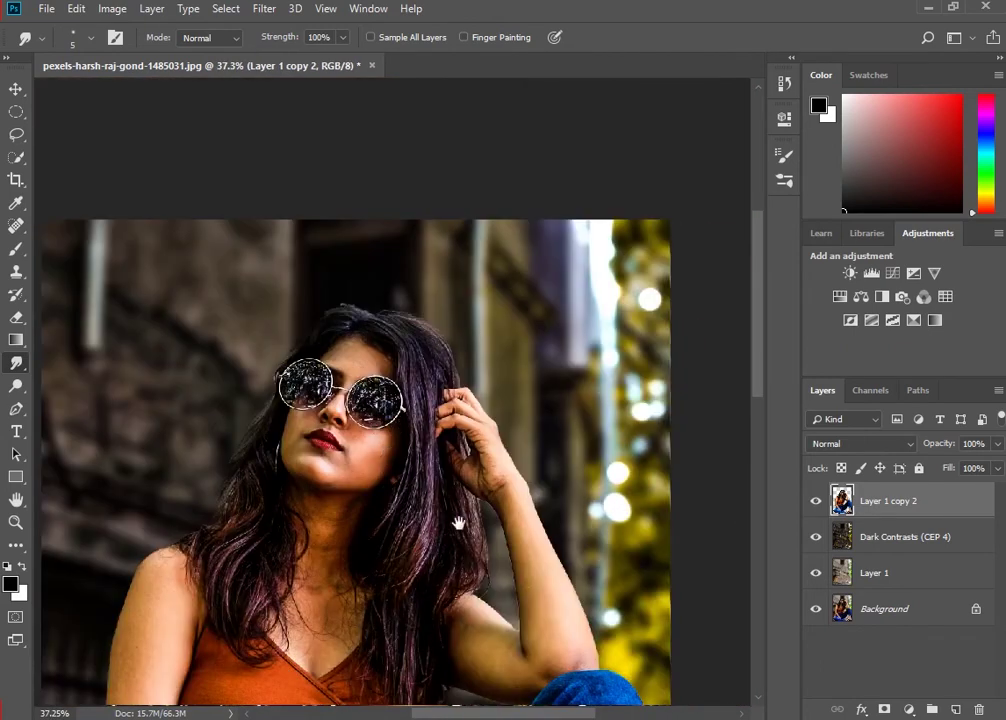
Smudge hair wisps out of the edge beside the arm and over the shoulder.
scroll(458, 523, up, 7)
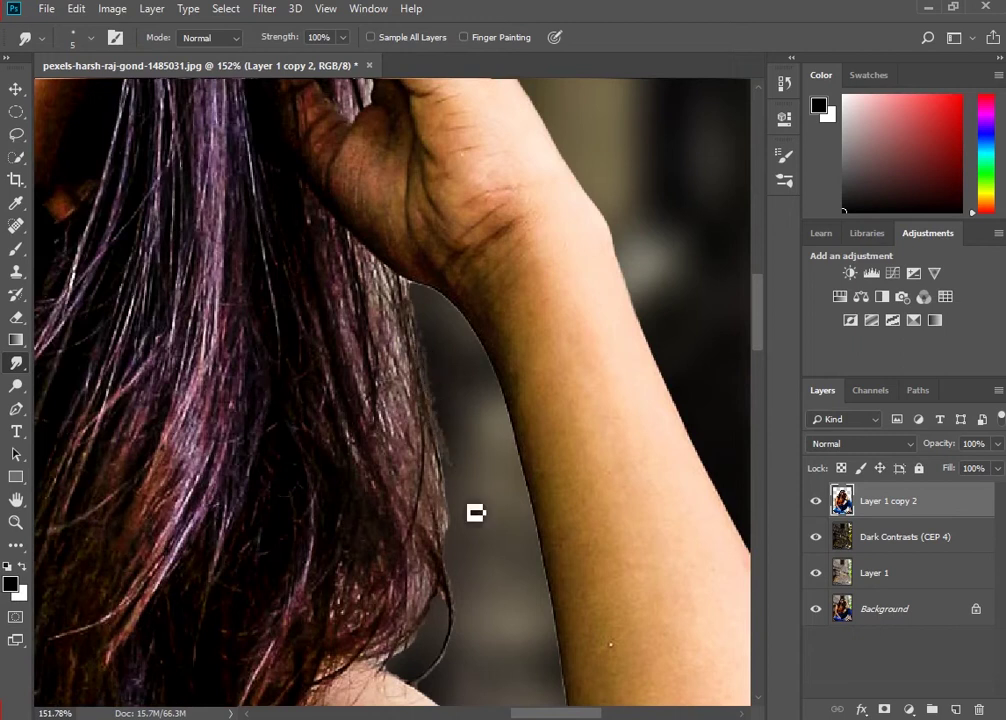
drag(456, 507, 480, 559)
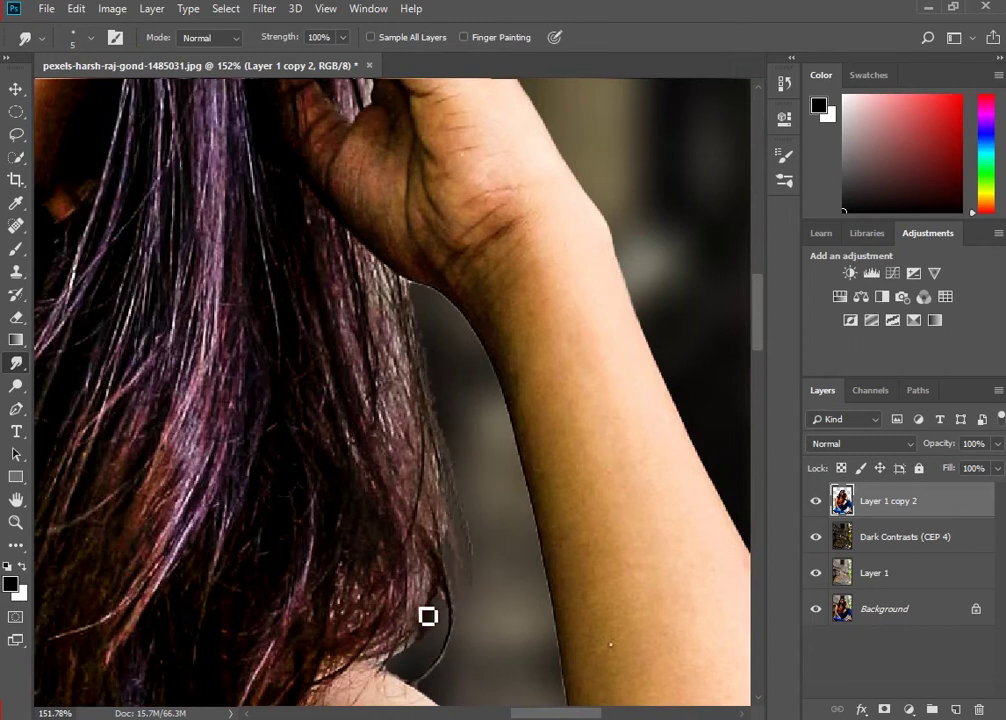
mouse_move(428, 616)
mouse_down()
mouse_move(426, 653)
mouse_move(458, 597)
mouse_up()
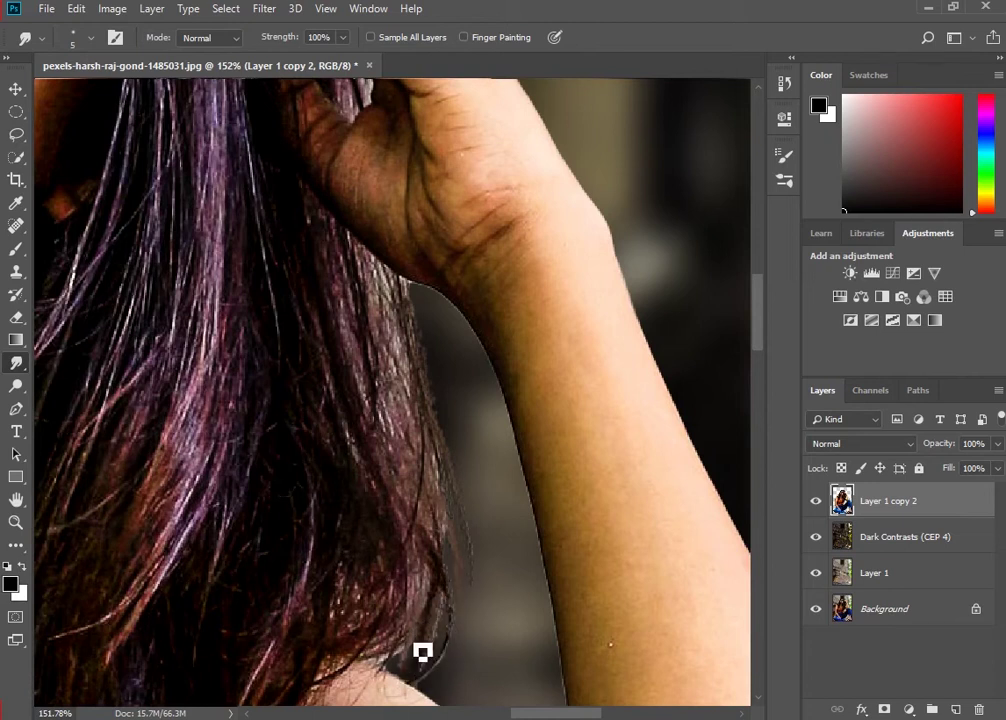
drag(411, 650, 350, 378)
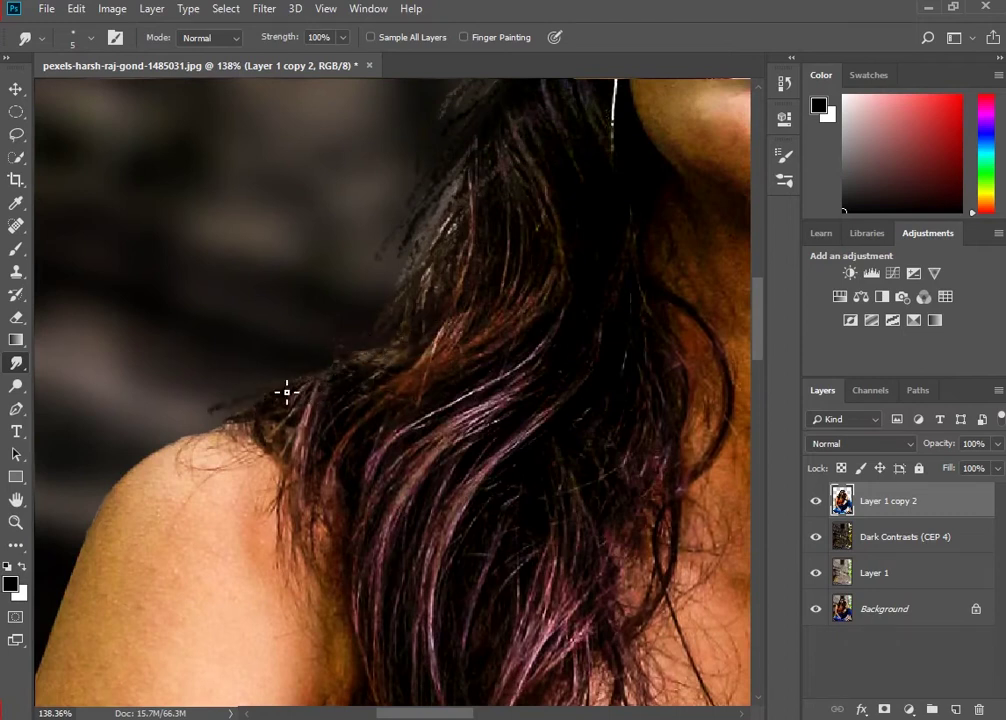
Zoom out with bird's-eye view to review the whole photo.
drag(274, 447, 431, 517)
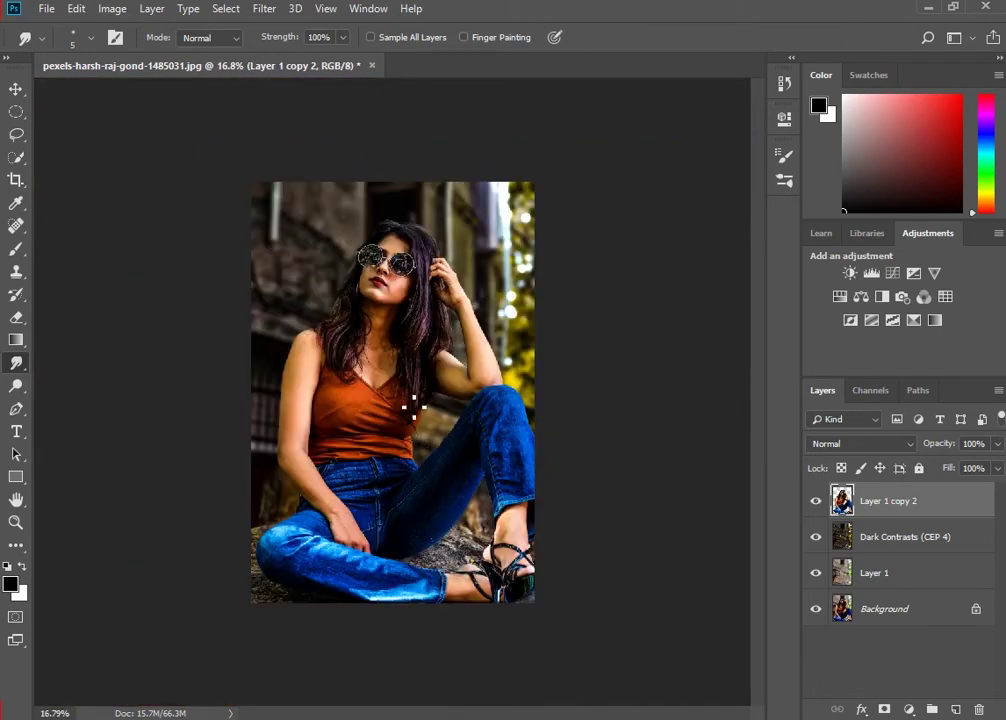
scroll(413, 406, up, 2)
scroll(413, 406, down, 1)
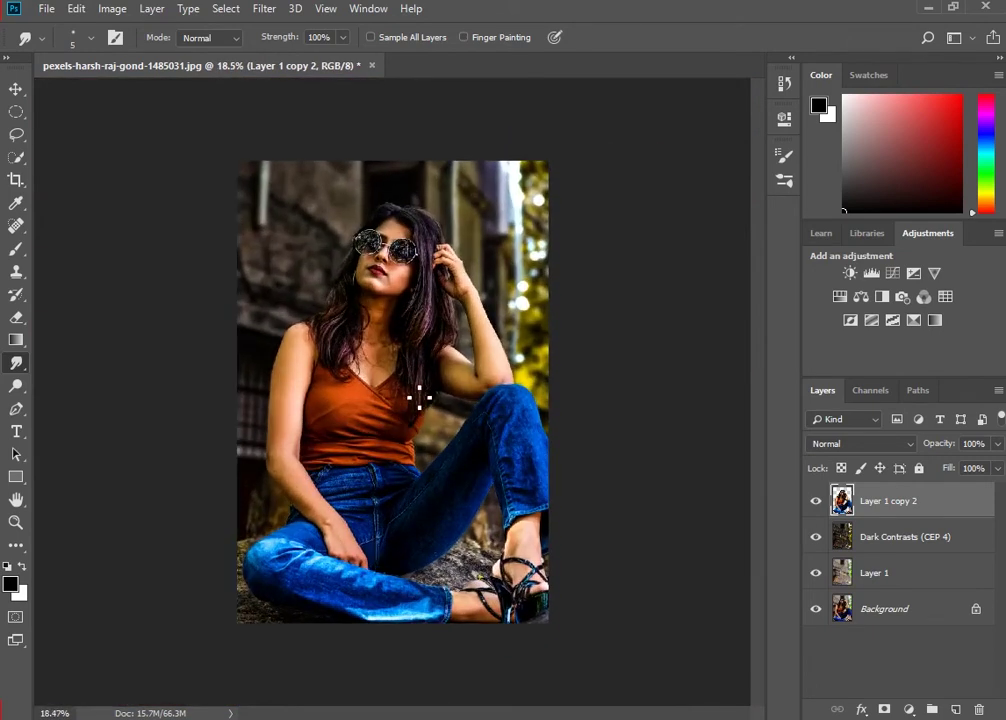
scroll(418, 404, up, 1)
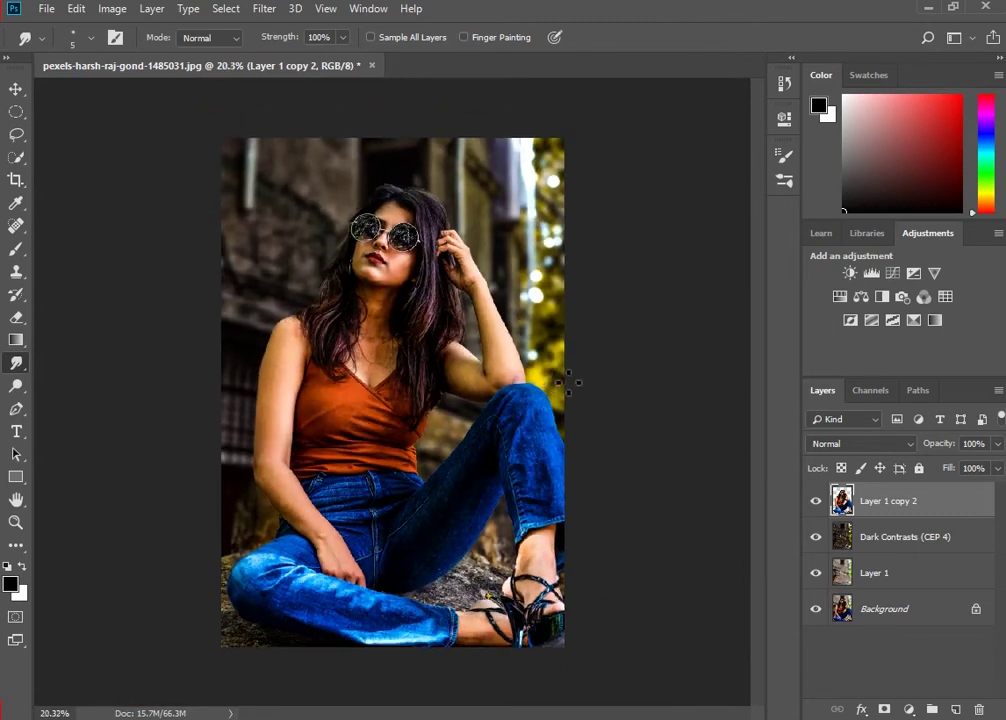
scroll(396, 223, up, 5)
scroll(310, 455, up, 2)
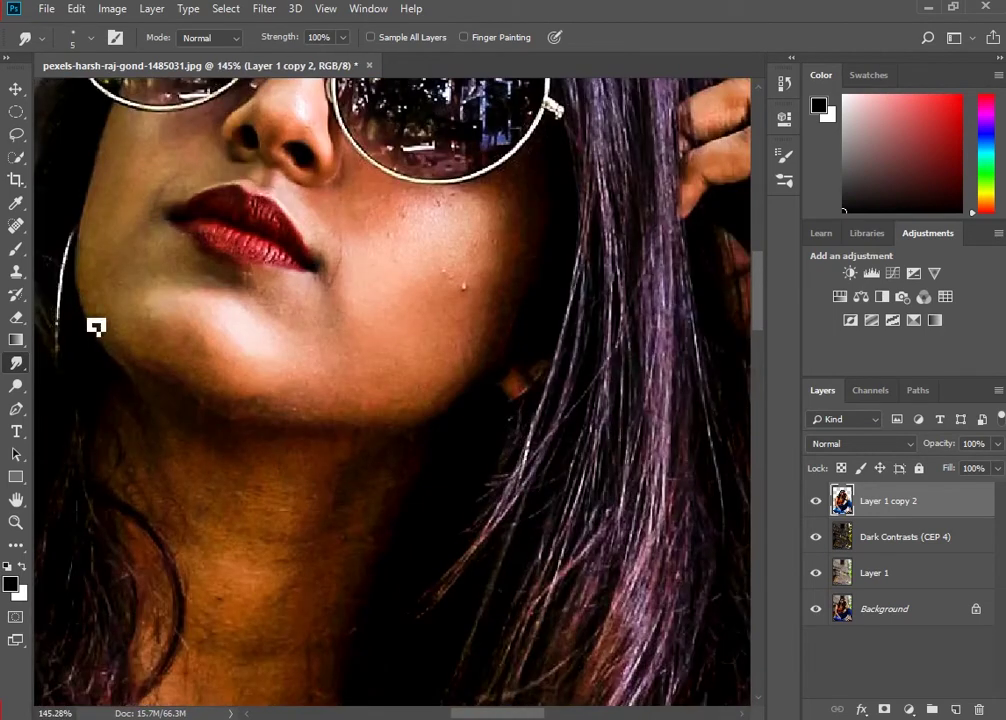
click(15, 224)
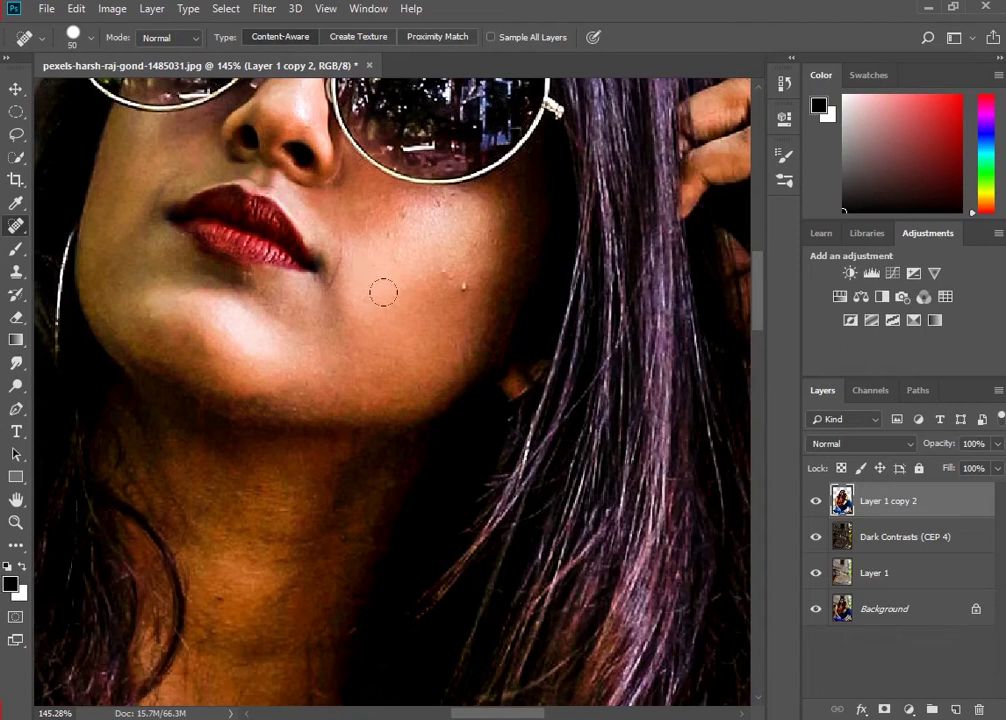
Heal two small cheek blemishes below the sunglasses with a 10 px Spot Healing Brush.
key(bracketleft)
key(bracketleft)
click(440, 270)
click(404, 218)
scroll(314, 327, up, 1)
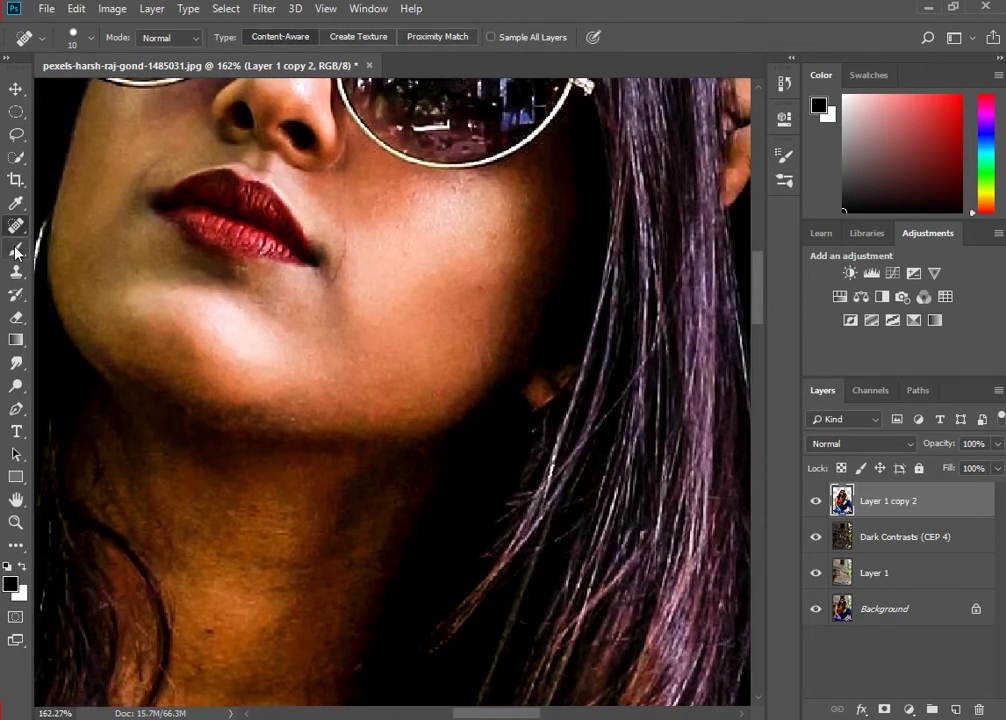
click(16, 250)
Switch to the Mixer Brush Tool and unload its black paint.
right_click(16, 251)
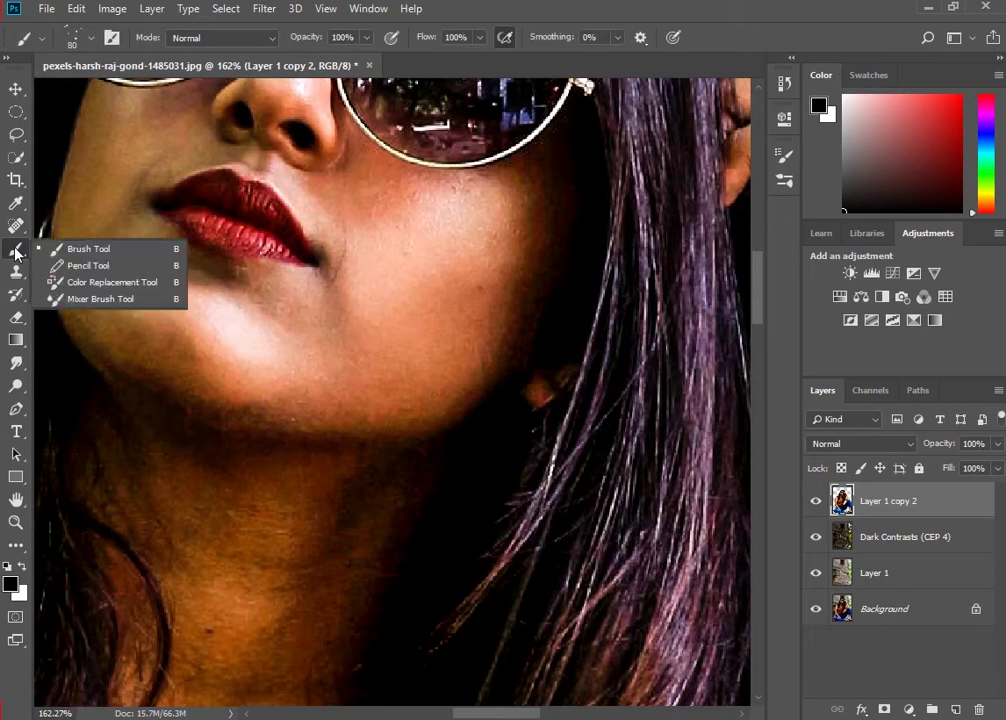
click(112, 300)
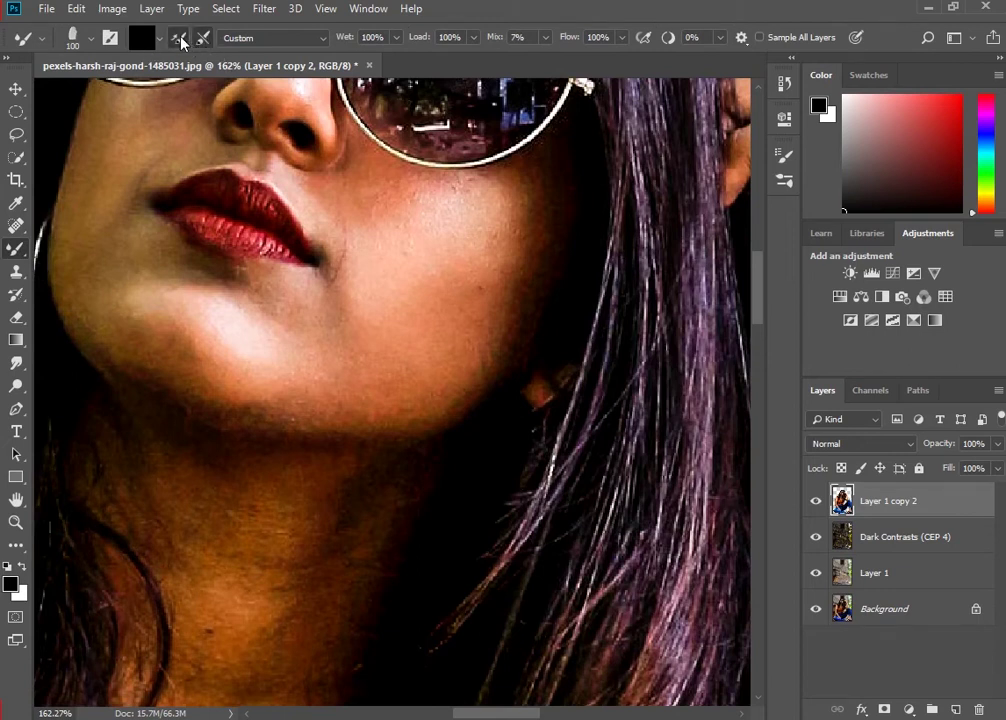
click(180, 39)
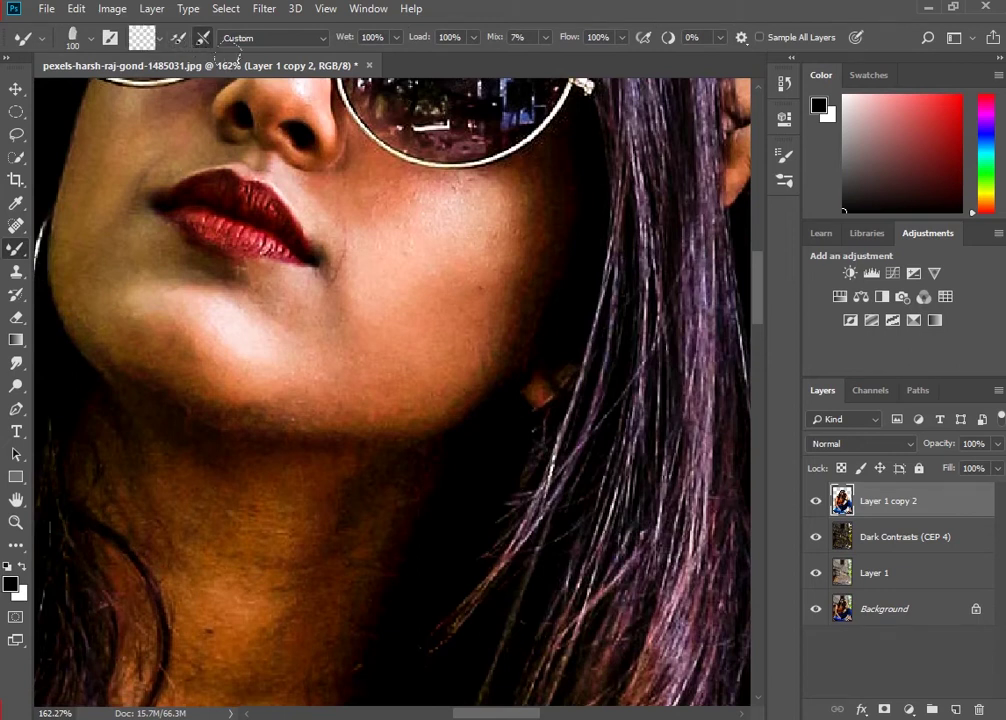
Set the mixer brush to Wet 20%, Load 34%, Mix 59% and Flow 64%.
click(396, 37)
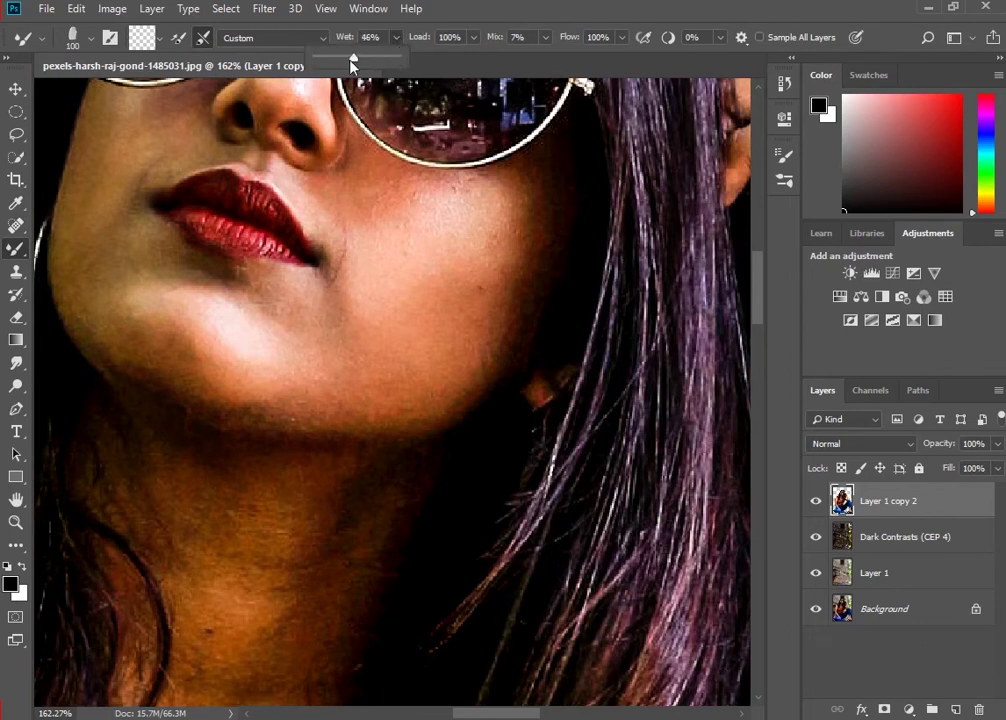
drag(336, 62, 334, 66)
click(471, 38)
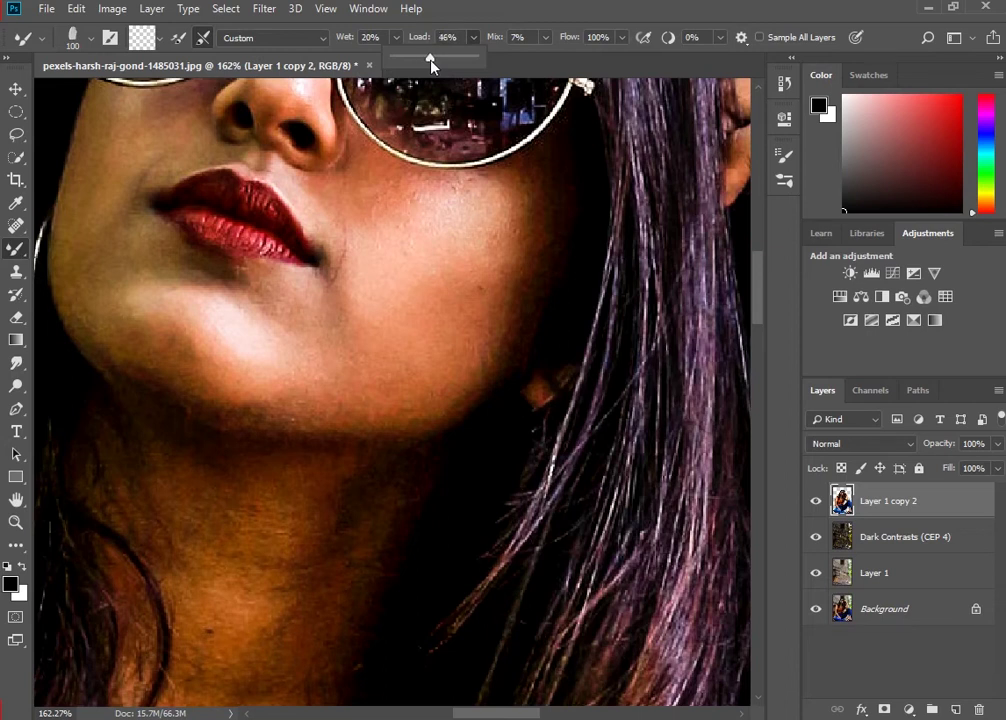
drag(422, 59, 420, 59)
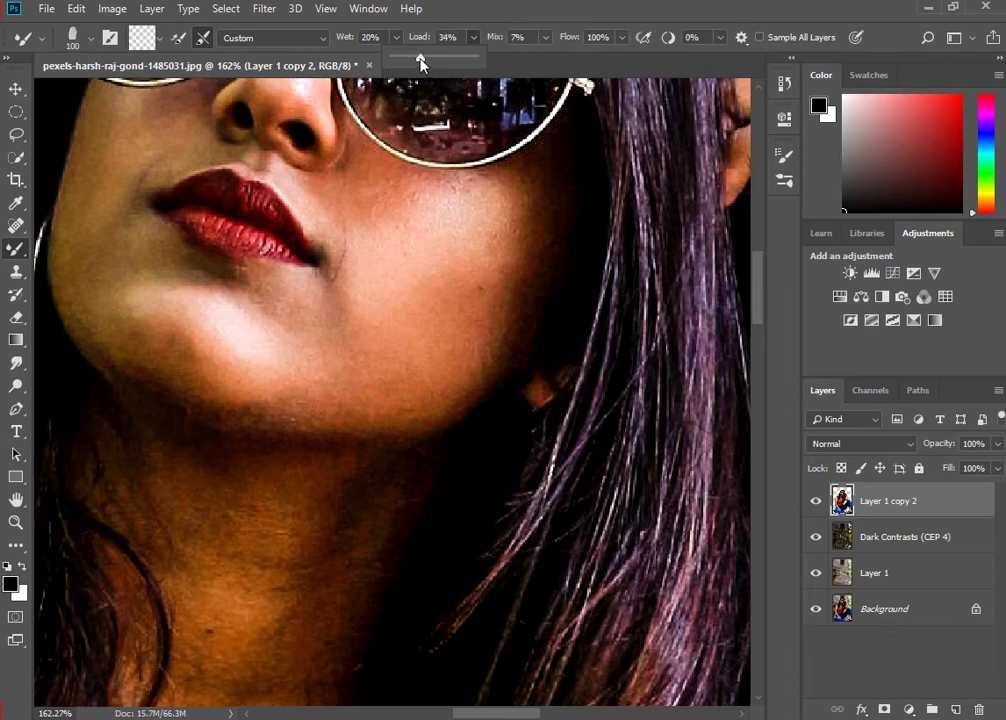
click(543, 57)
click(546, 42)
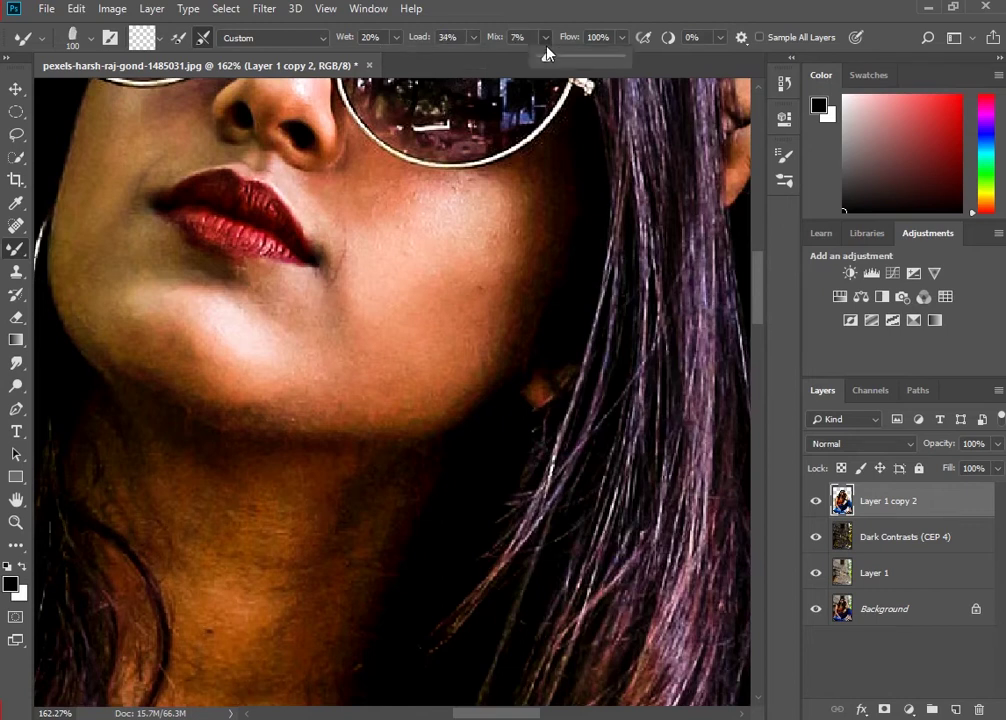
drag(547, 57, 581, 58)
drag(581, 58, 586, 58)
click(594, 57)
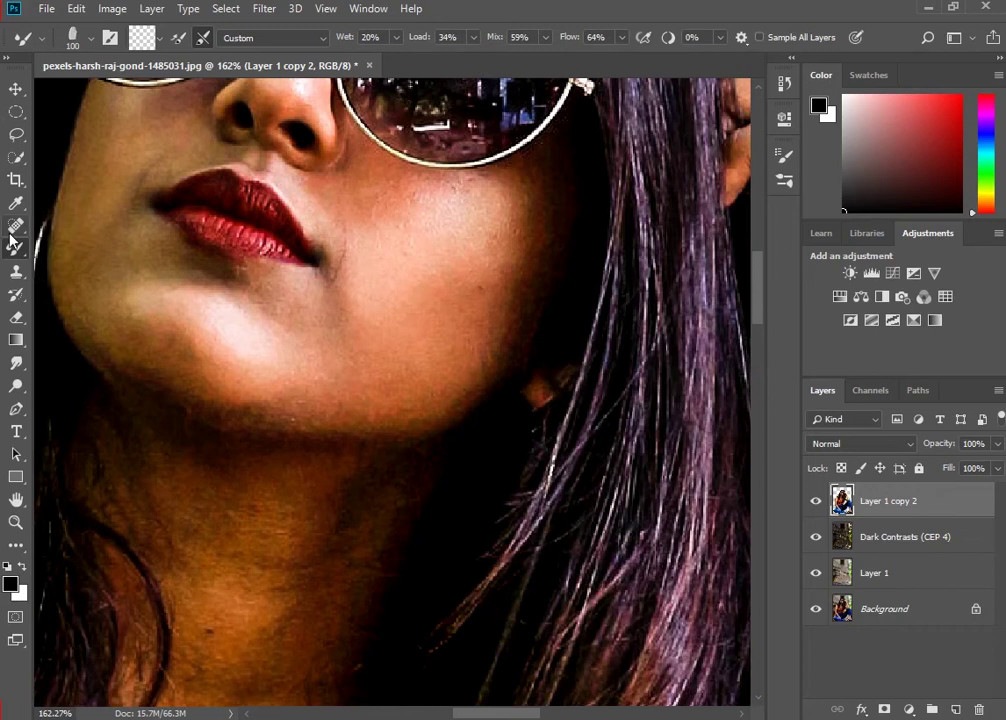
click(90, 44)
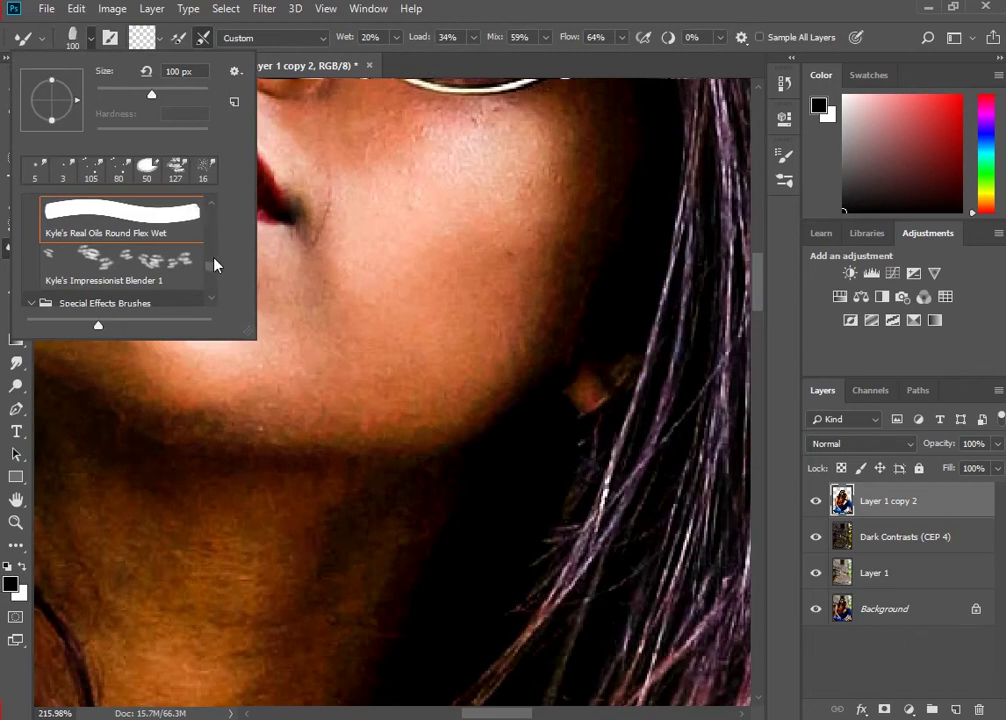
Browse brush presets, trying Happy HB, Ultimate Pencil Hard and a charcoal pencil.
scroll(215, 262, up, 5)
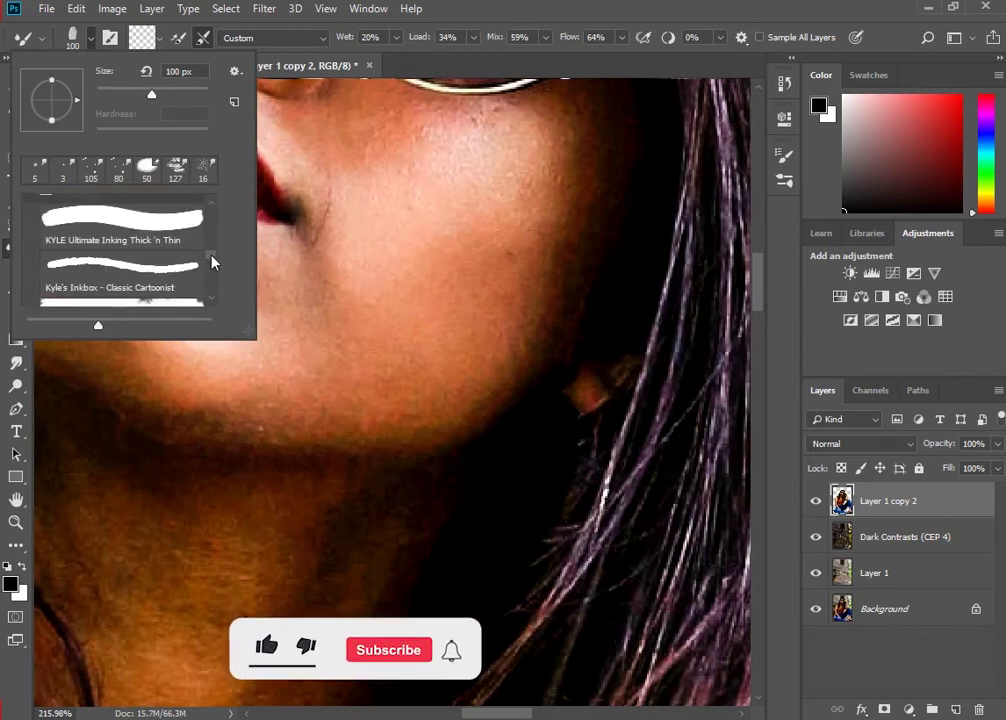
mouse_move(211, 262)
mouse_down()
mouse_move(209, 213)
mouse_move(211, 243)
mouse_up()
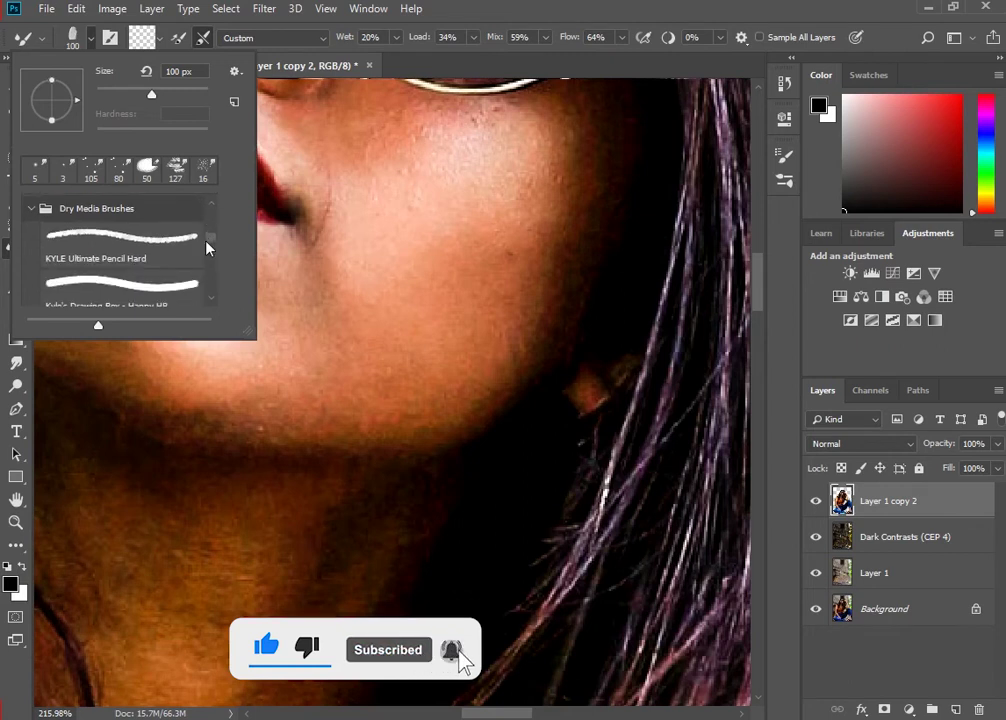
scroll(139, 262, down, 1)
click(130, 258)
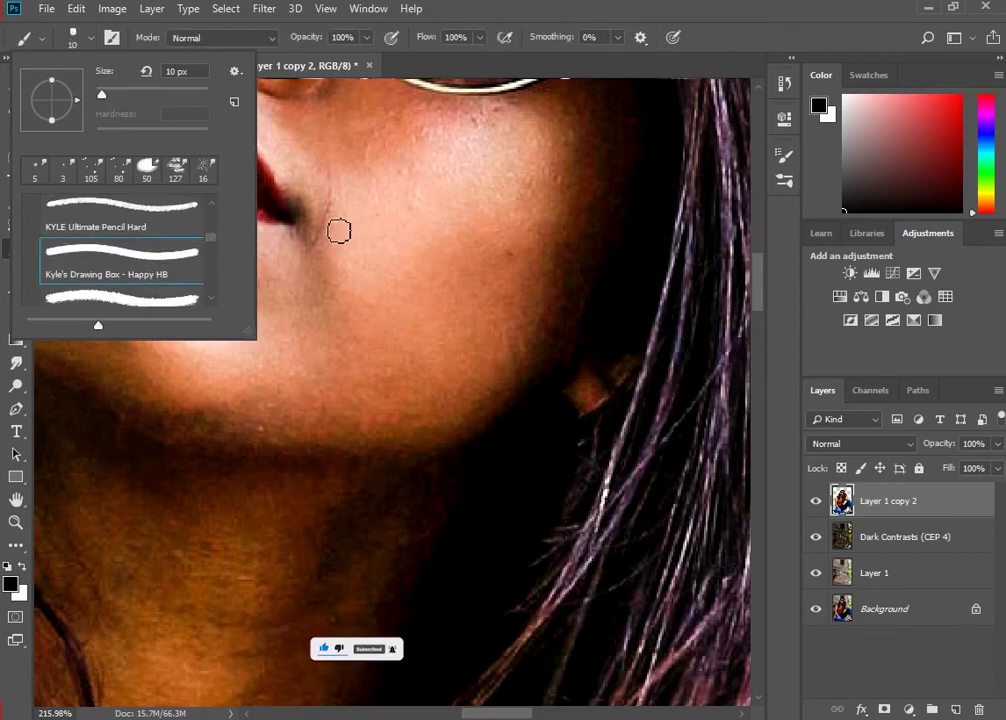
click(121, 226)
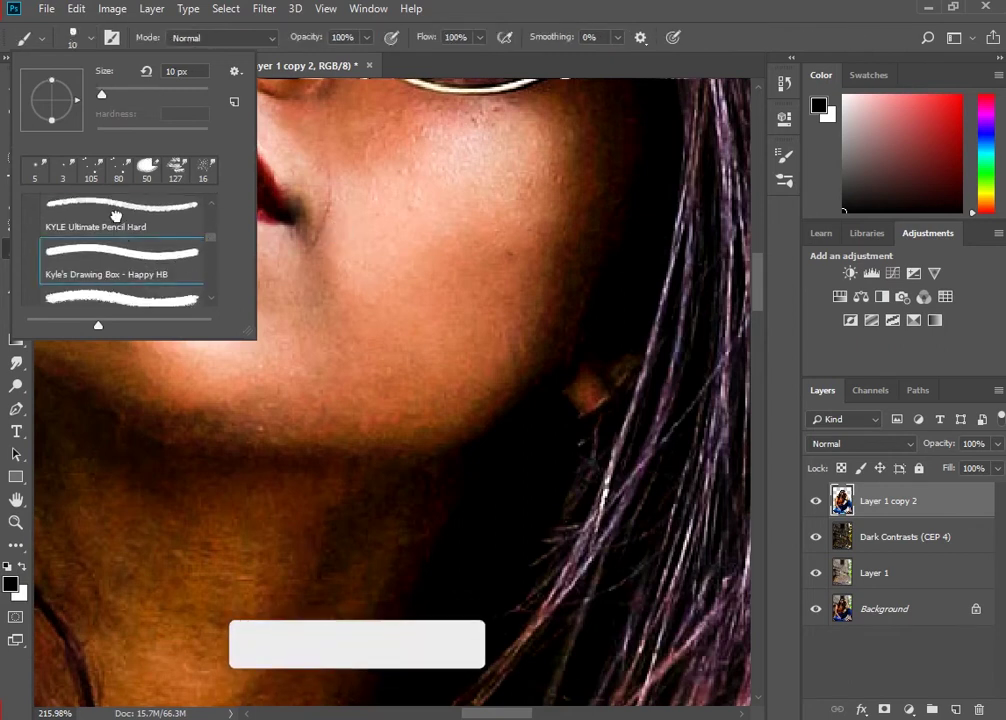
scroll(139, 298, down, 1)
click(141, 300)
Settle on the textured Pastel Palooza brush preset.
scroll(140, 300, down, 1)
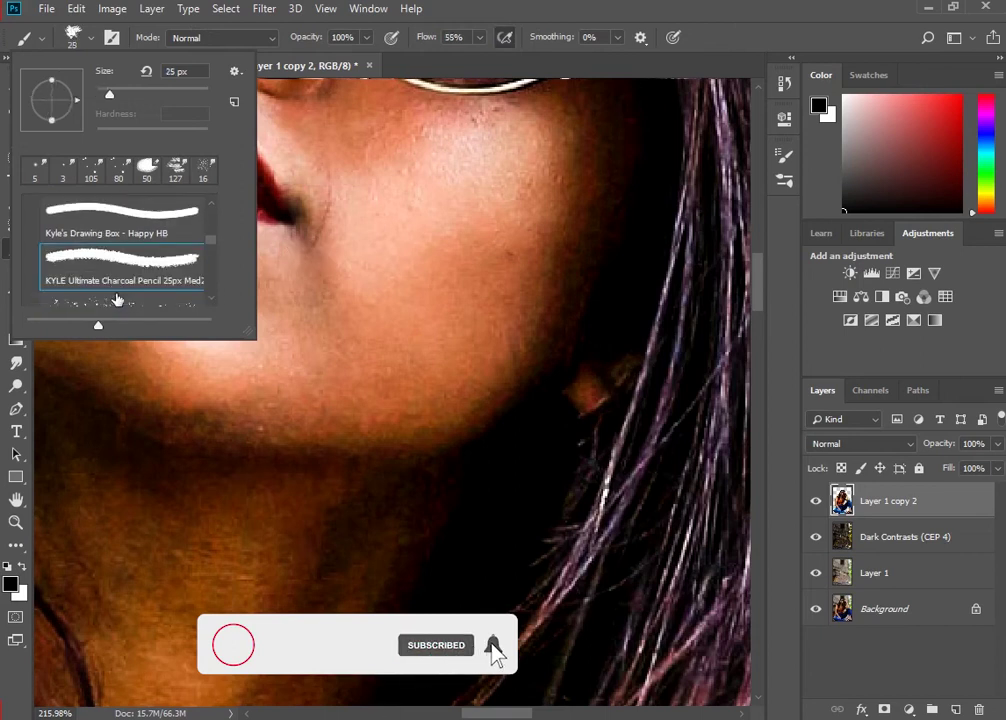
scroll(116, 290, down, 1)
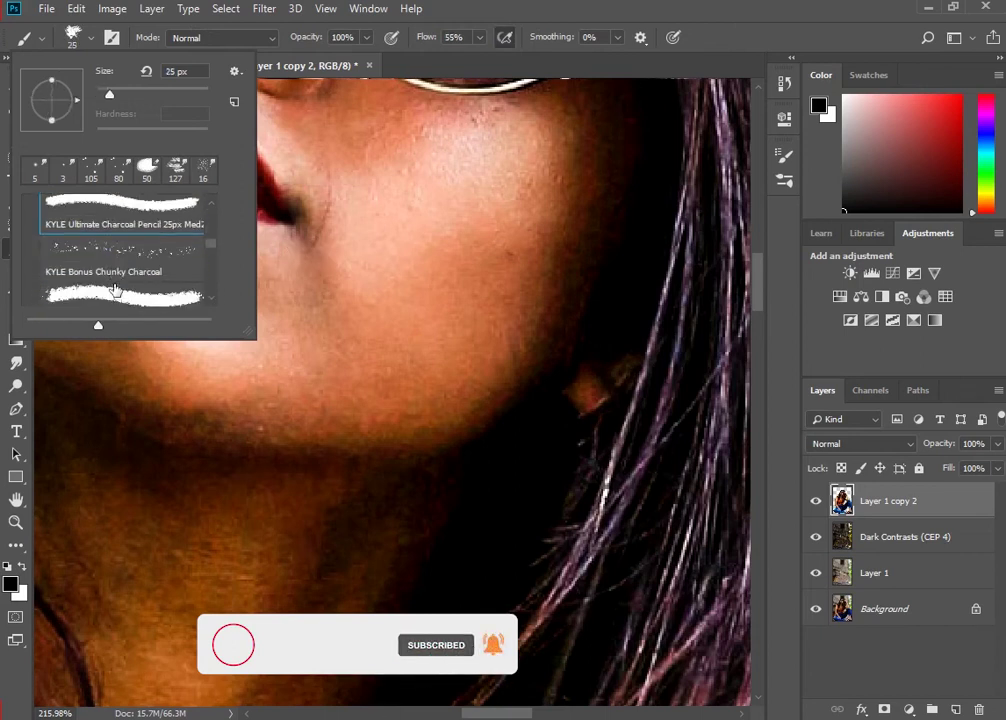
scroll(117, 289, up, 2)
scroll(116, 288, up, 1)
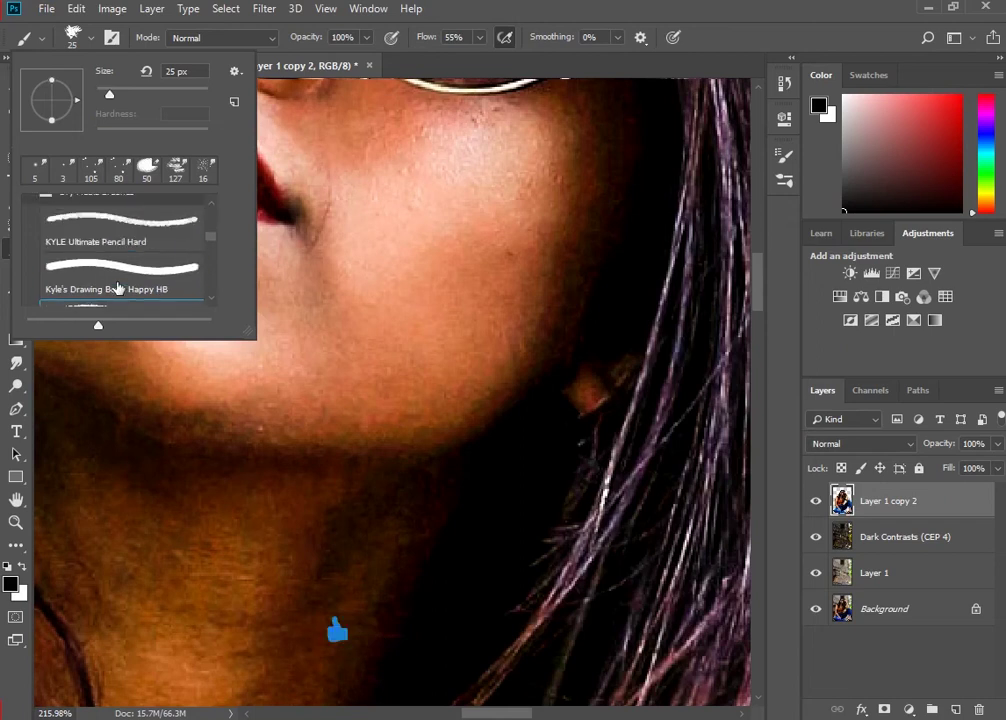
scroll(118, 288, down, 1)
scroll(118, 288, down, 2)
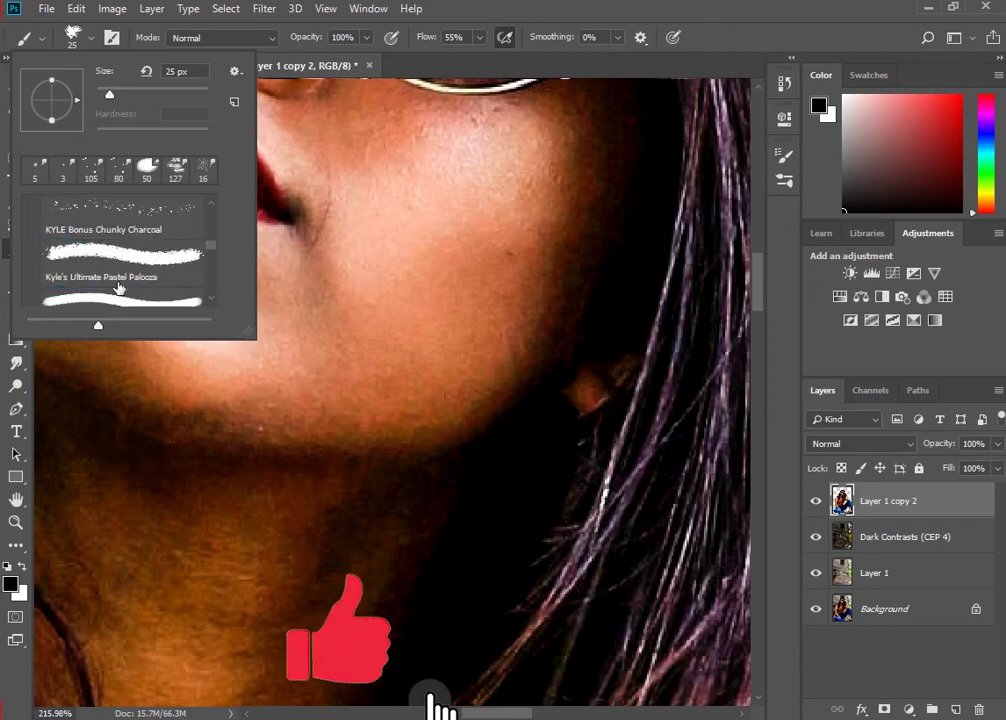
scroll(120, 280, down, 1)
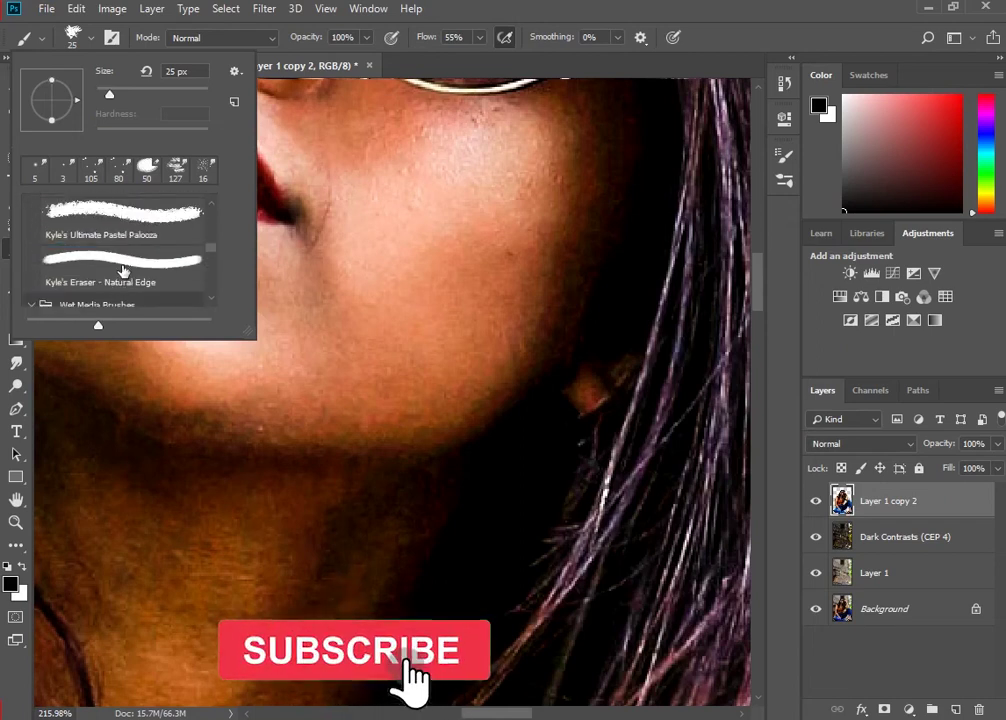
click(122, 273)
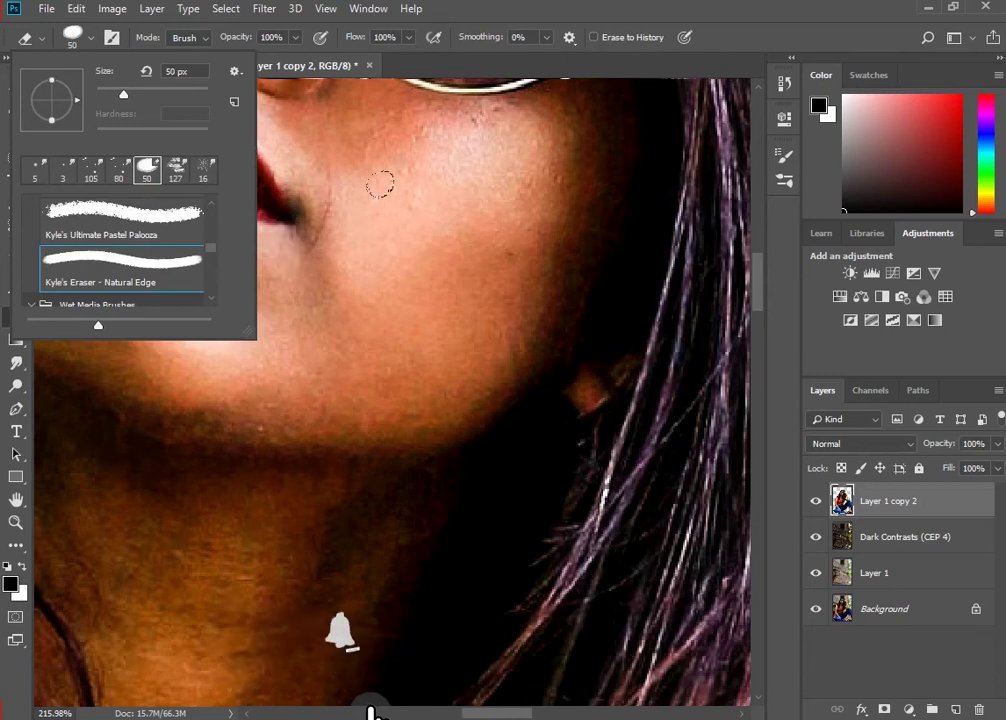
click(145, 225)
Paint a test dab across the cheek, then undo it.
click(460, 135)
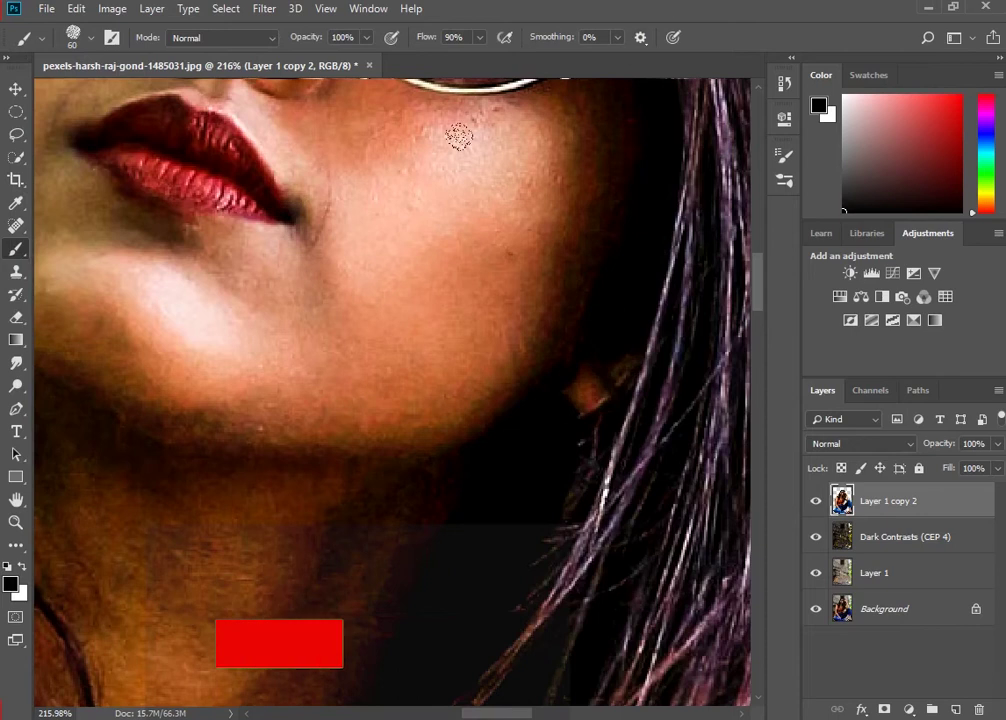
drag(426, 175, 404, 180)
drag(508, 238, 504, 223)
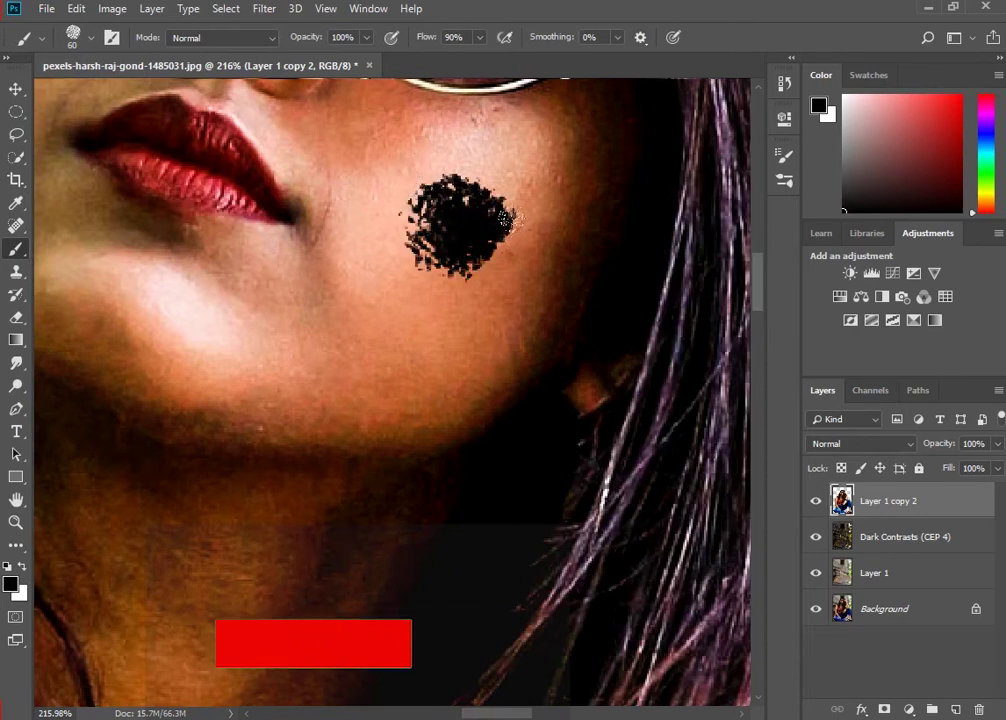
key(ctrl+z)
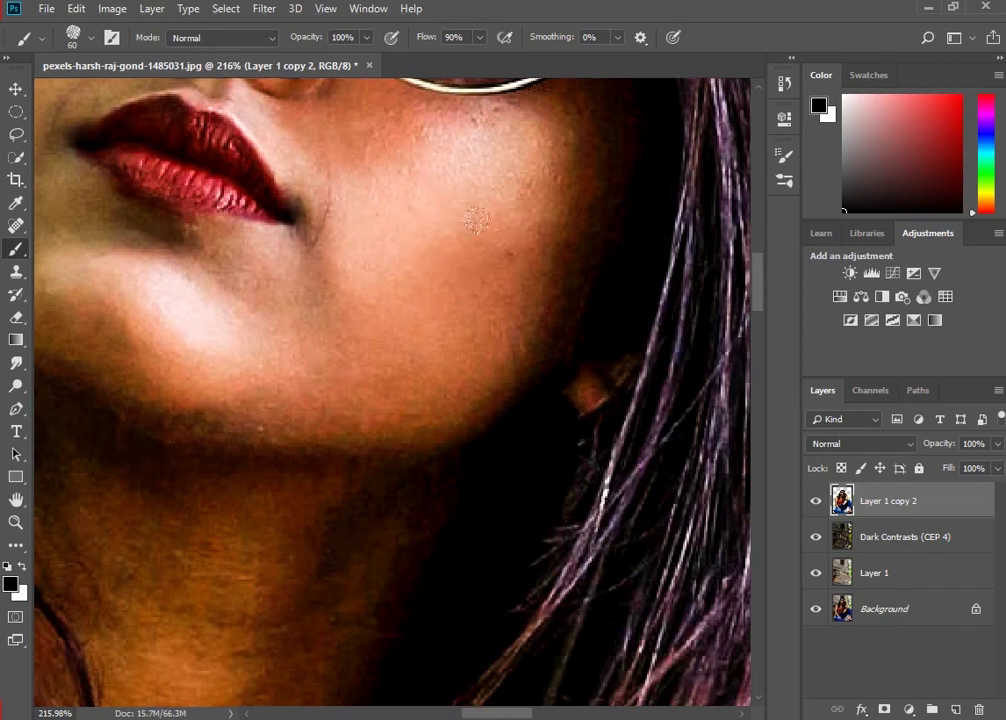
right_click(20, 250)
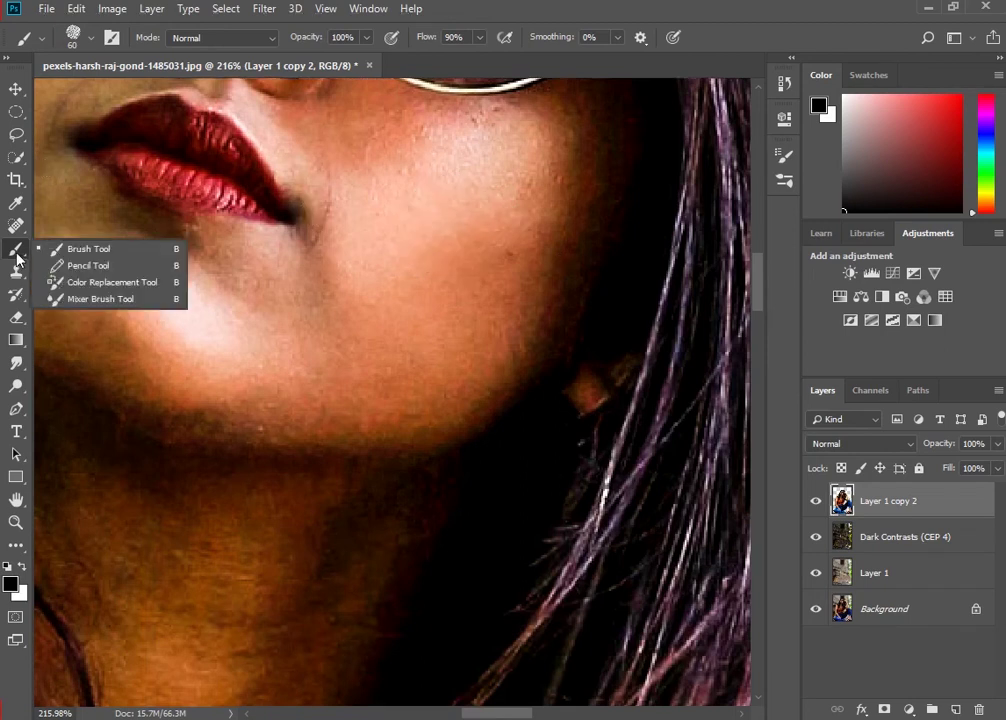
Return to the Mixer Brush with the Soft Round preset at 0% hardness.
click(70, 299)
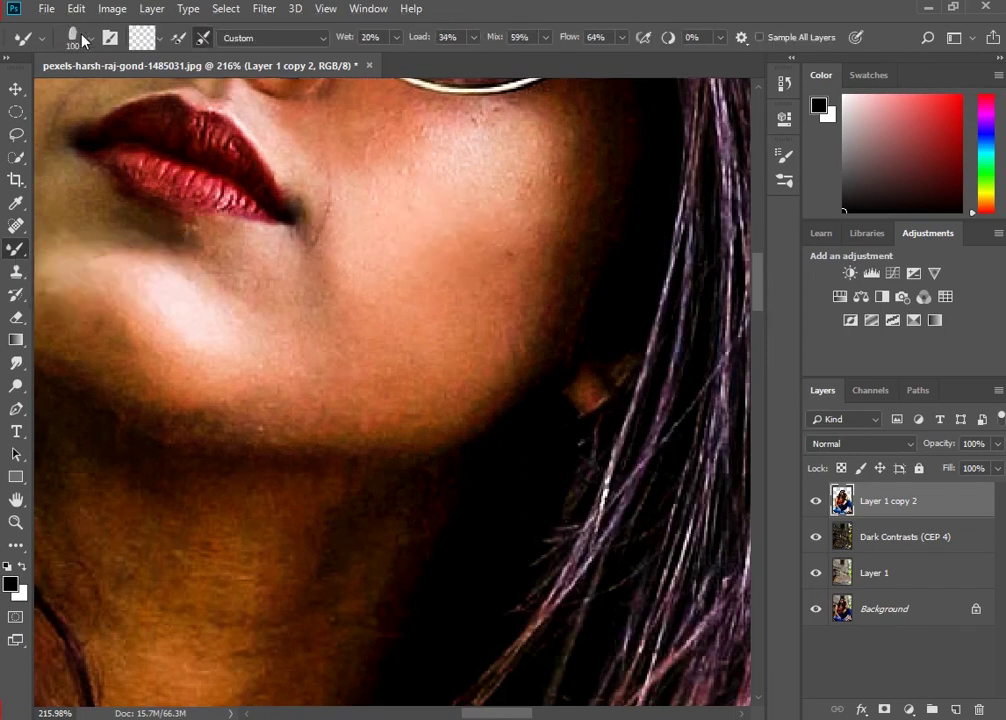
click(90, 39)
scroll(142, 236, up, 2)
scroll(142, 236, up, 5)
scroll(142, 236, up, 5)
scroll(140, 236, up, 5)
scroll(140, 236, up, 3)
scroll(140, 236, up, 2)
scroll(140, 236, up, 3)
scroll(141, 237, up, 2)
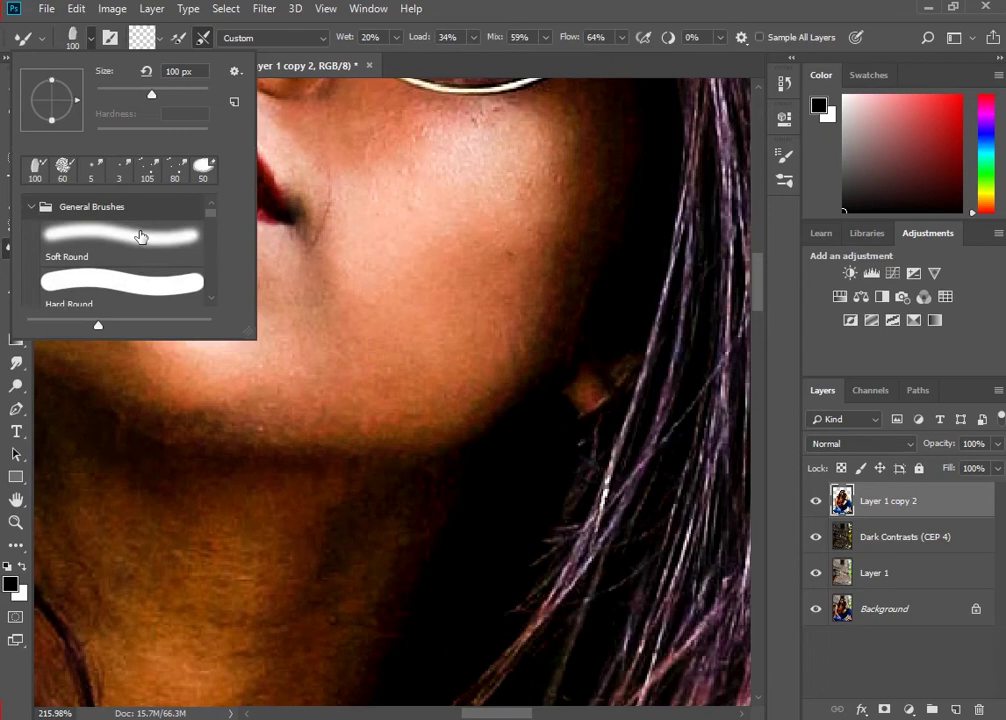
click(204, 250)
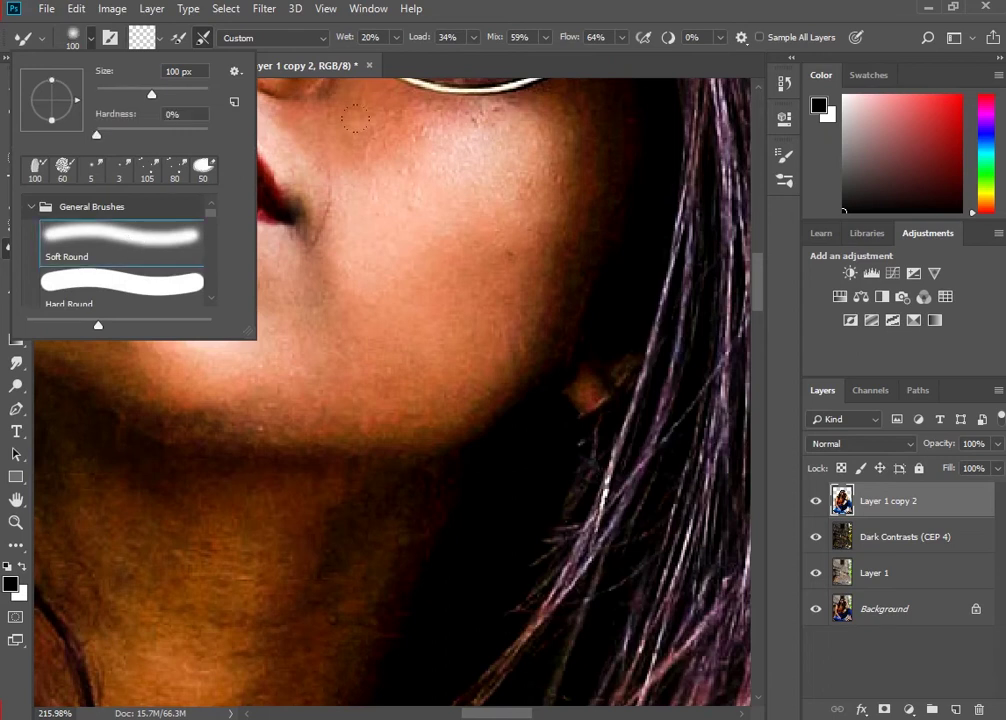
key(Return)
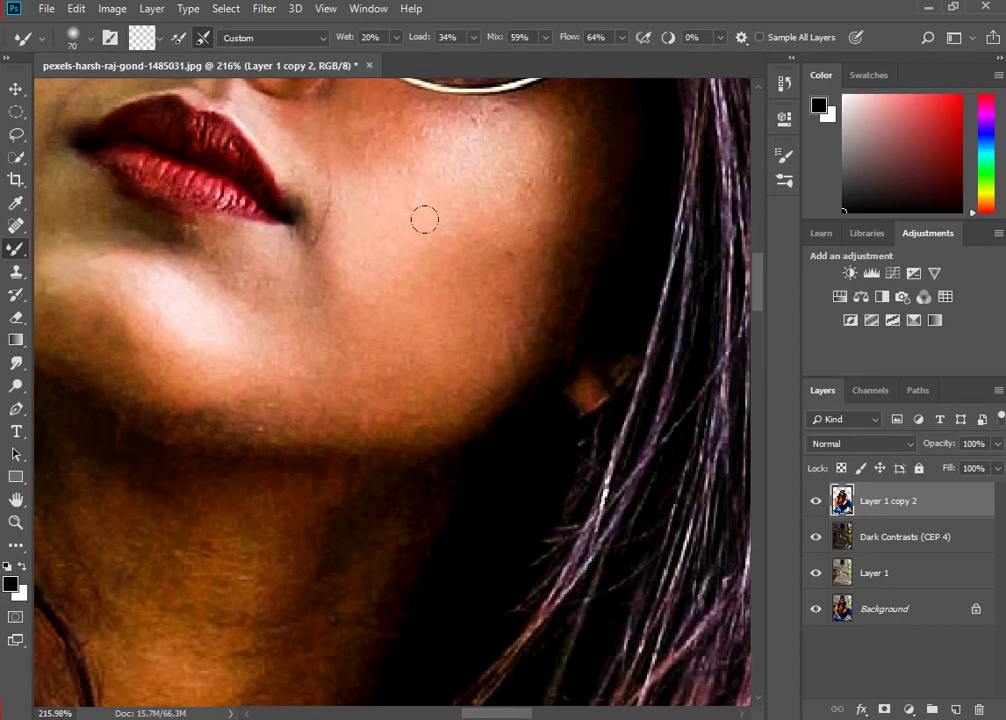
Blend the cheek and jawline skin with the mixer brush, shrinking it to 60 px.
key(bracketleft)
scroll(360, 190, up, 2)
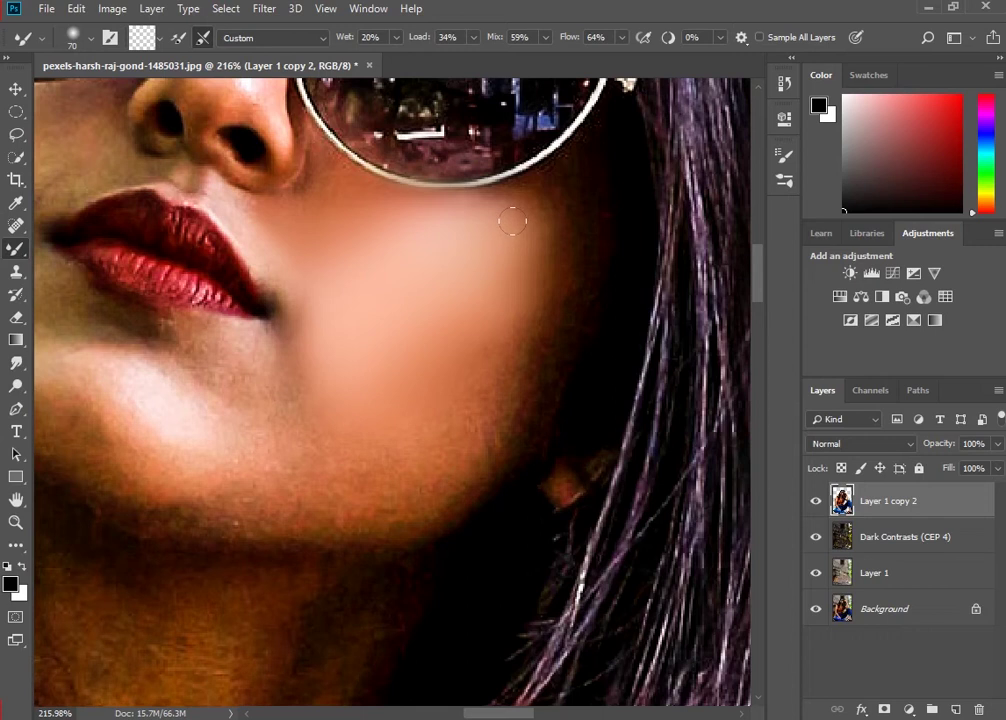
key(bracketleft)
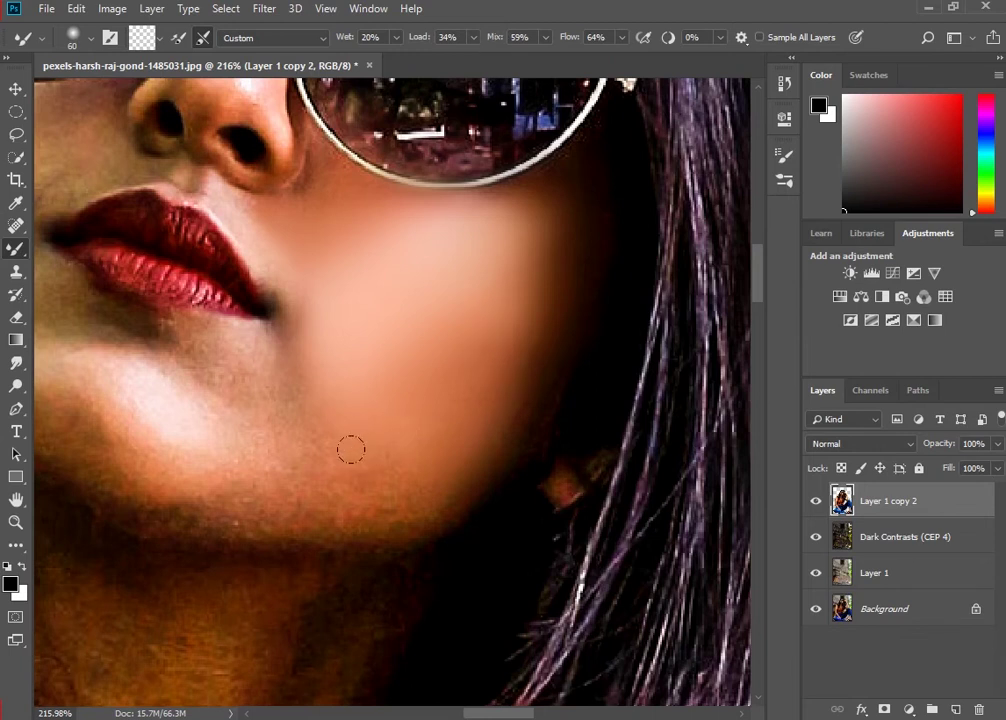
click(473, 38)
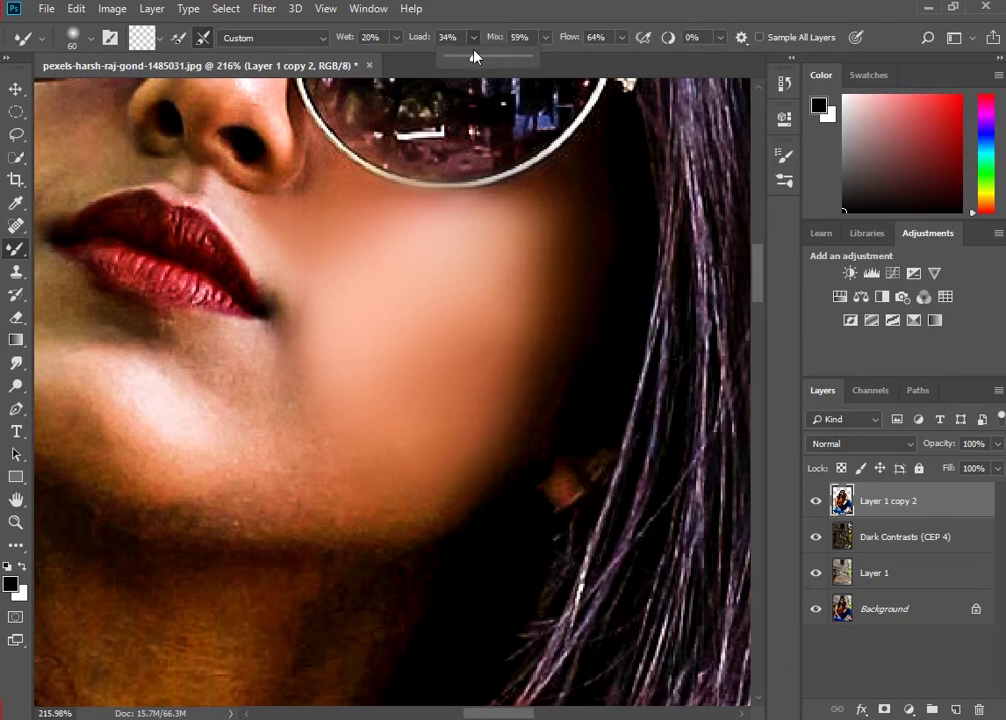
Raise the mixer brush Load to 45% and enlarge the brush for the chin and cheek.
drag(483, 60, 486, 60)
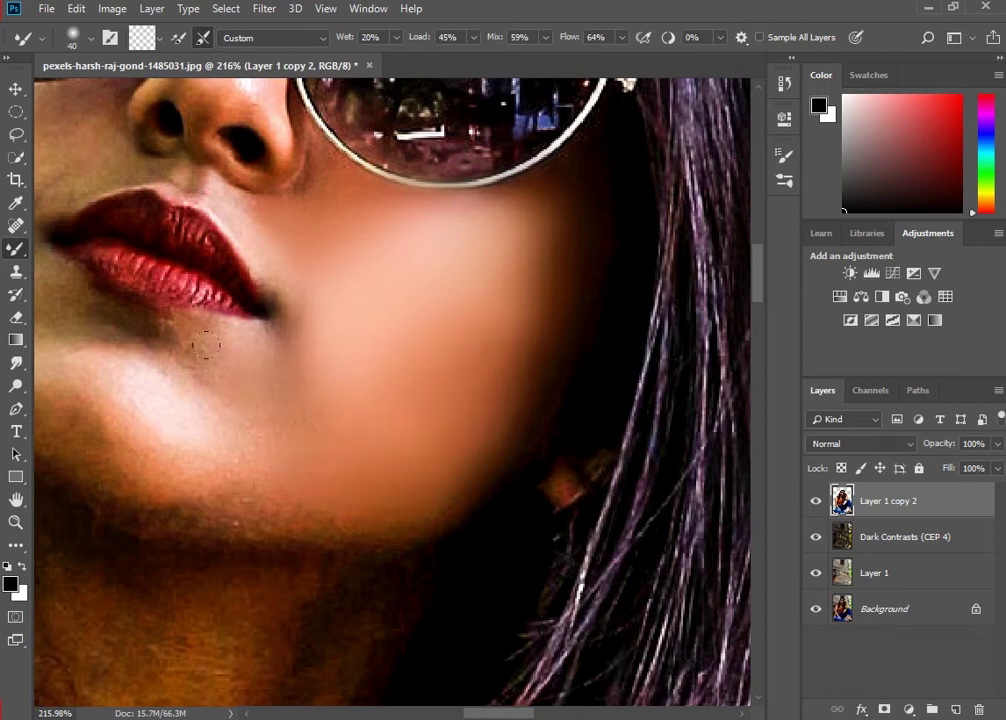
scroll(315, 414, down, 3)
scroll(330, 440, up, 2)
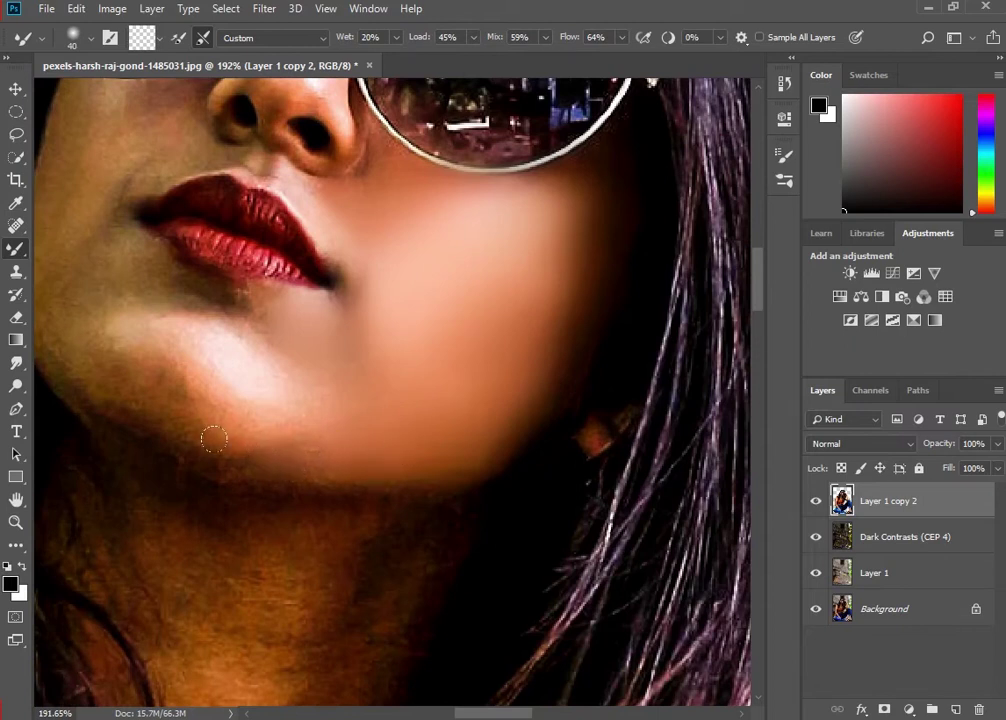
key(bracketright)
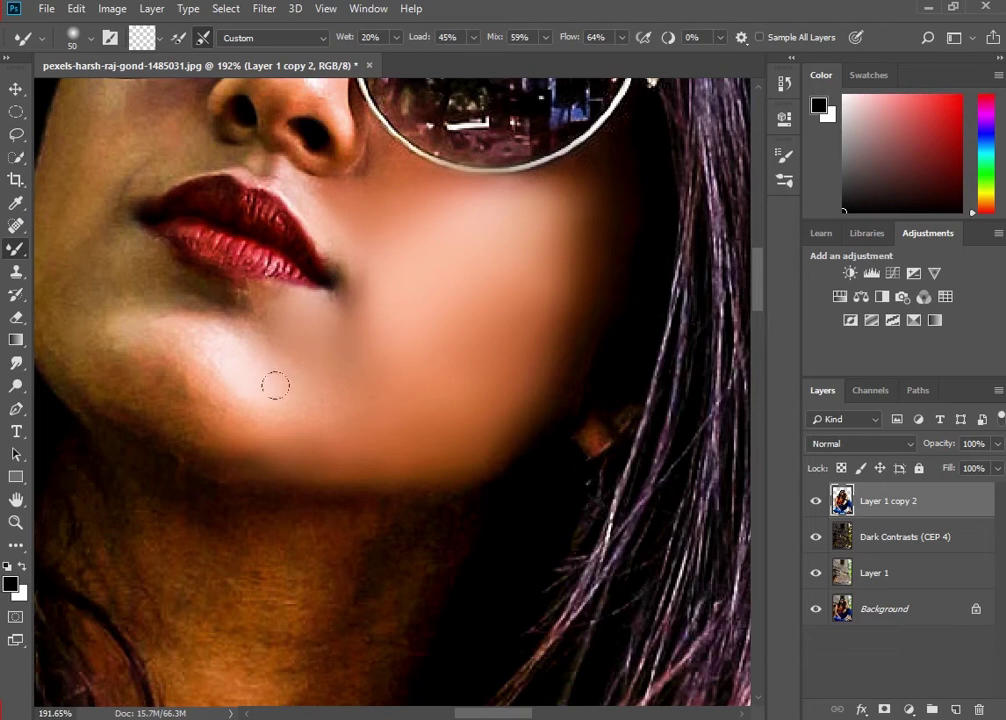
drag(191, 376, 266, 435)
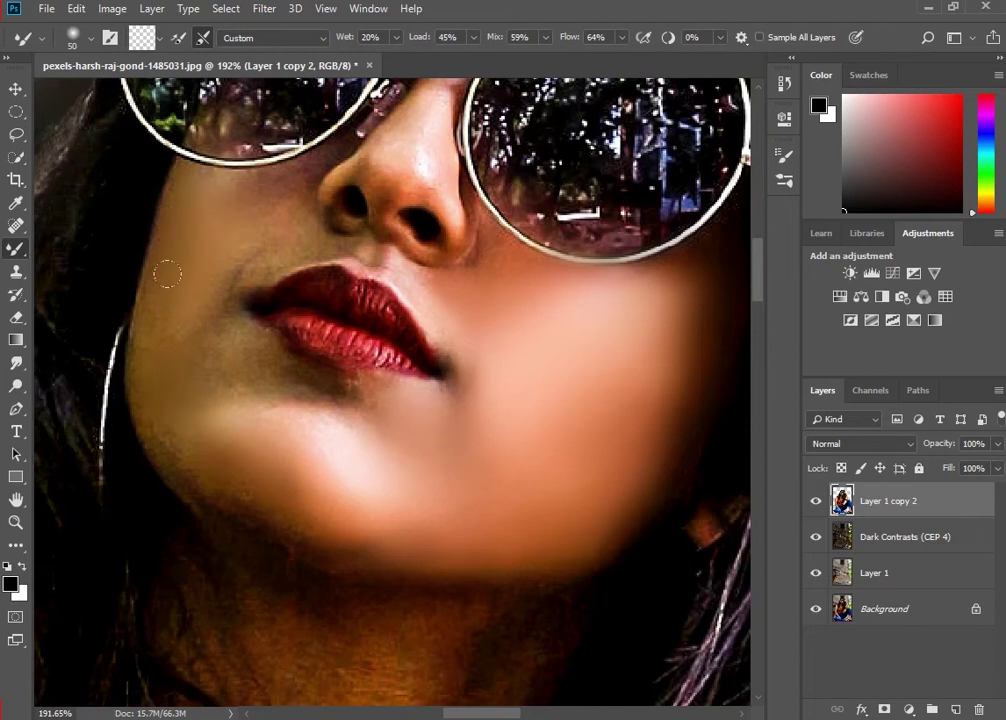
Smooth the skin along the lip edges with a smaller brush.
key(bracketleft)
key(bracketleft)
key(bracketleft)
key(bracketright)
key(bracketleft)
key(bracketleft)
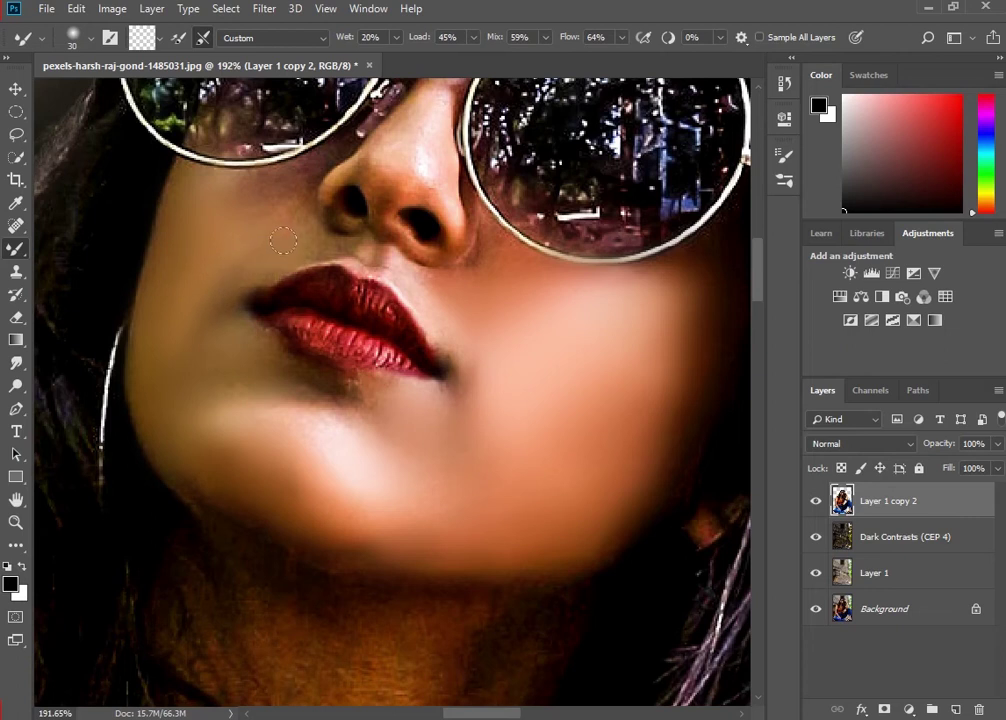
key(bracketleft)
key(bracketleft)
key(bracketleft)
key(bracketright)
key(bracketright)
key(bracketright)
Smooth the skin around the nostril and nose bridge, resizing the brush as needed.
key(bracketleft)
key(bracketleft)
key(bracketleft)
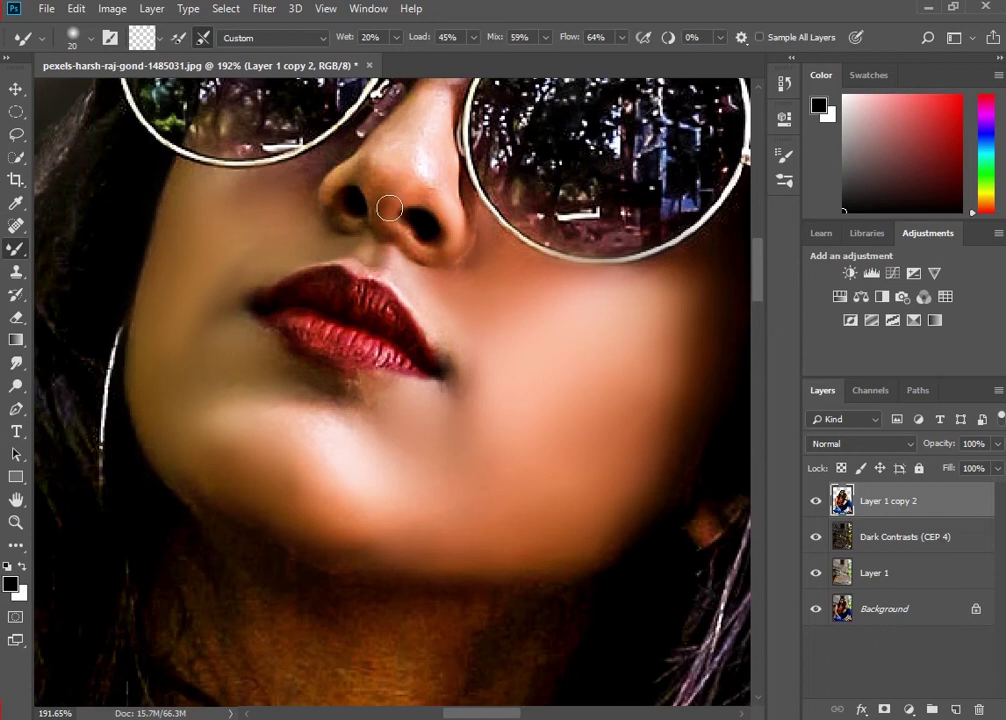
key(bracketright)
key(bracketright)
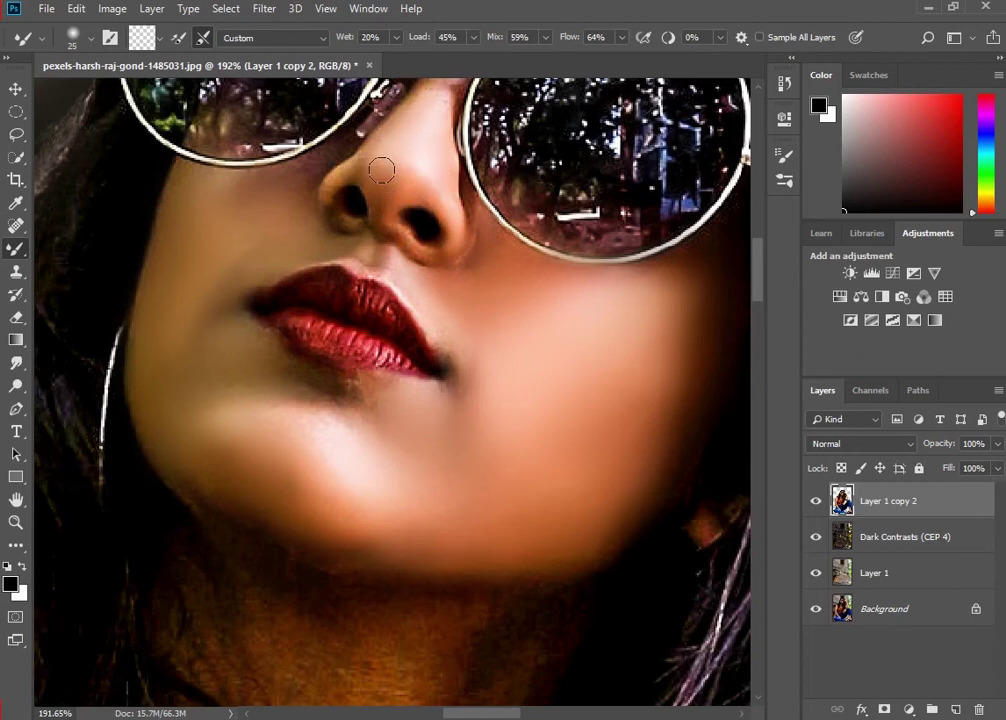
key(bracketleft)
key(bracketleft)
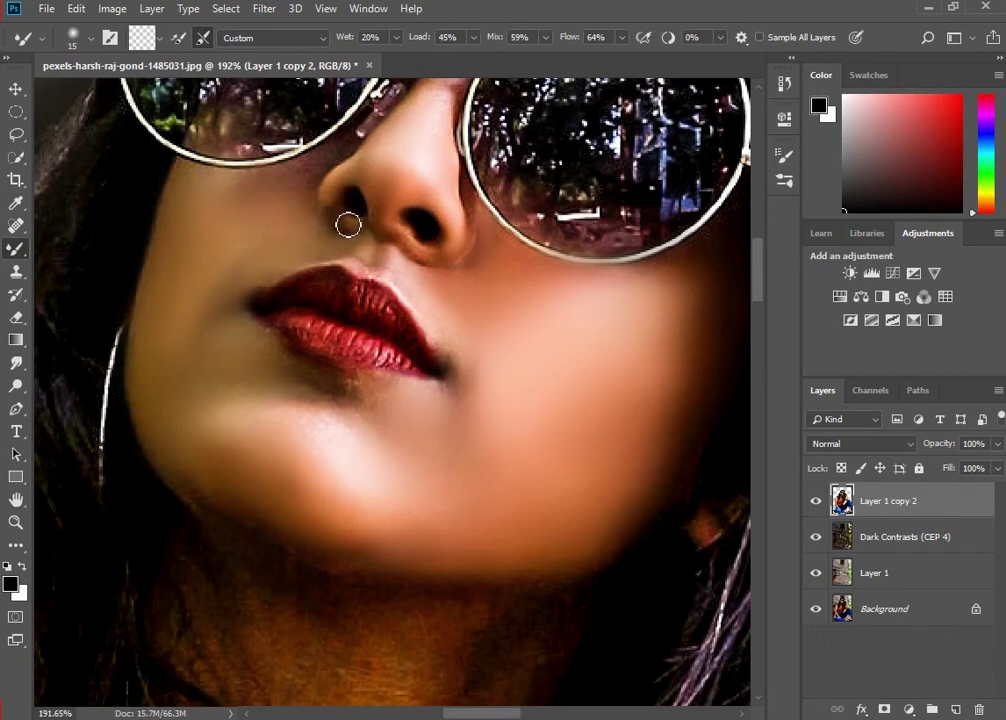
scroll(348, 224, down, 5)
scroll(388, 290, up, 4)
scroll(366, 422, up, 2)
key(bracketright)
key(bracketright)
key(bracketright)
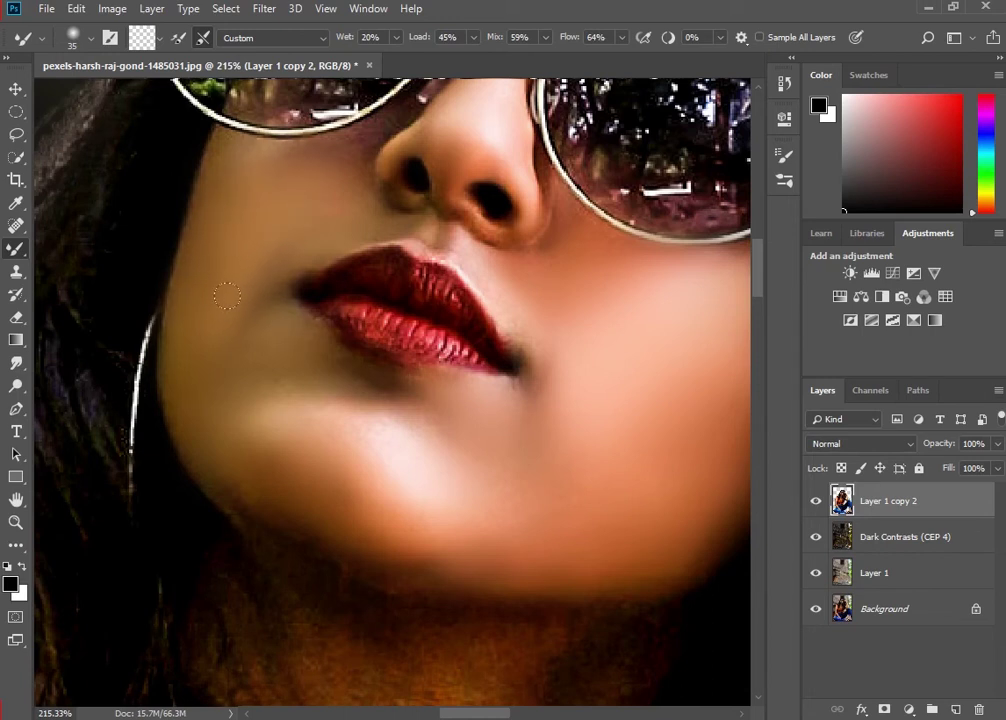
scroll(316, 407, down, 10)
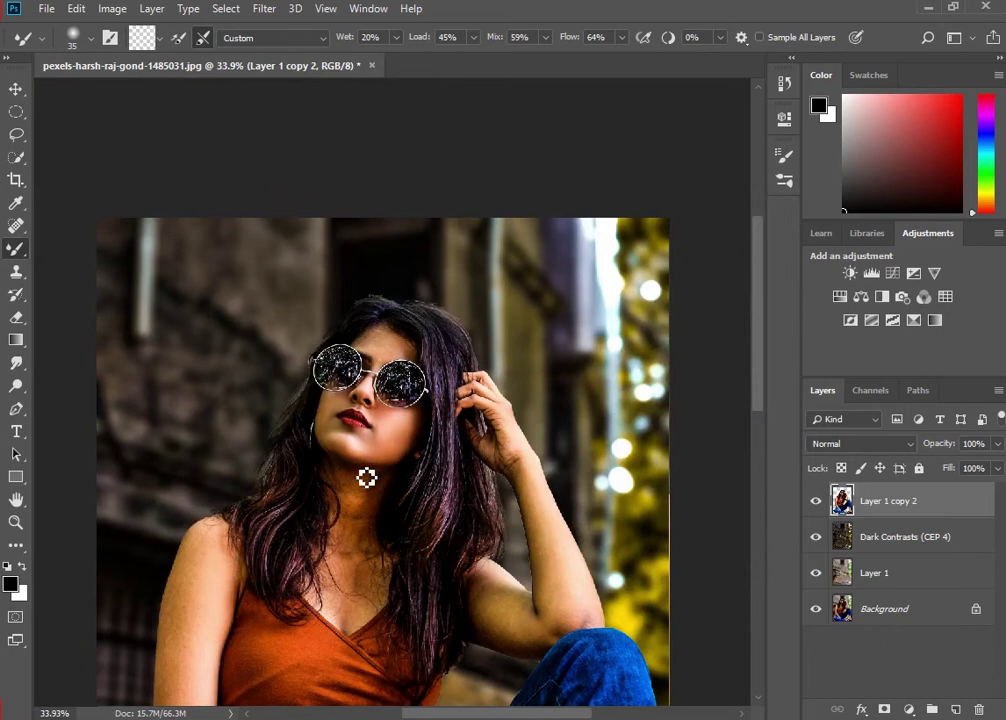
Zoom in and blend away the dark spot on the neck with Mixer Brush strokes.
scroll(366, 477, up, 5)
scroll(424, 407, up, 7)
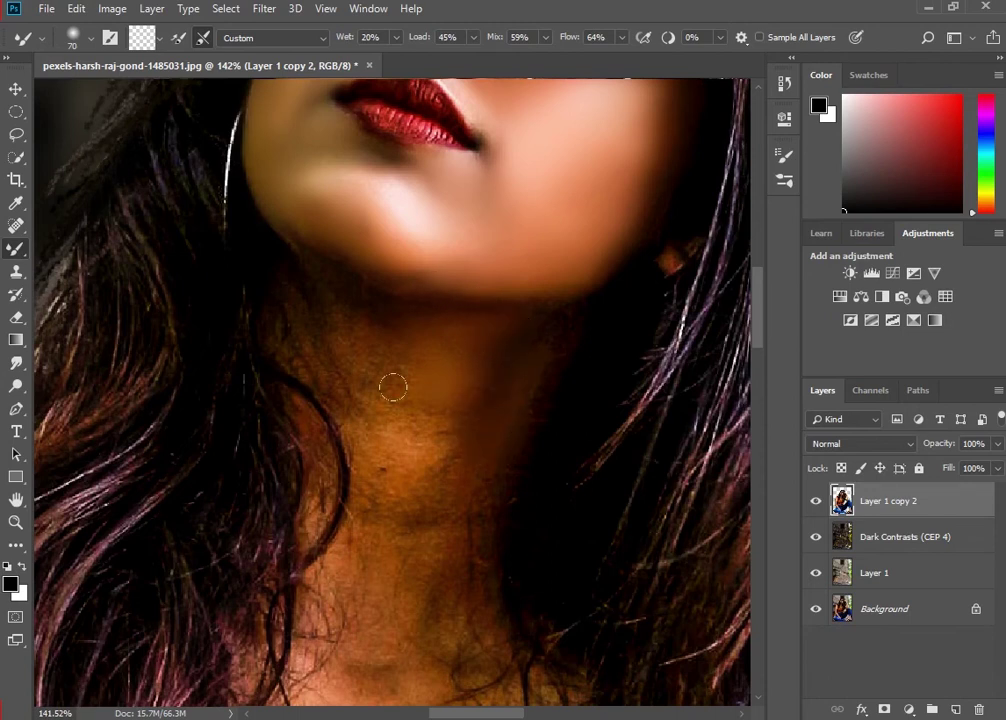
mouse_move(383, 405)
mouse_down()
mouse_move(406, 422)
mouse_move(384, 474)
mouse_move(452, 454)
mouse_up()
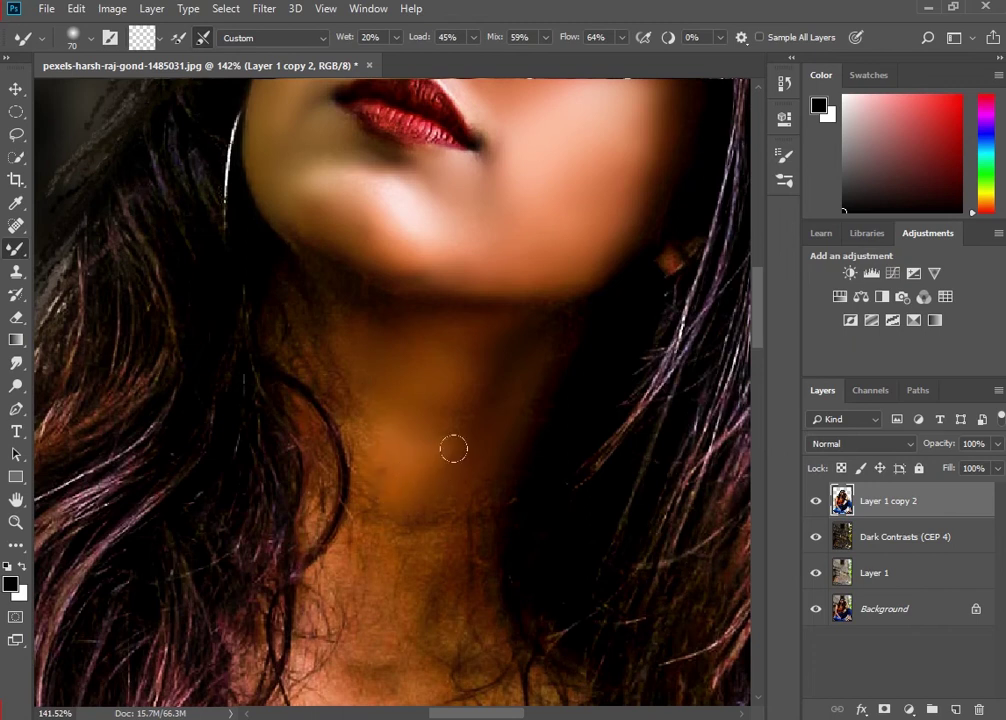
Enlarge the Mixer Brush and smooth the bumps on the forehead above the sunglasses.
scroll(359, 462, down, 3)
scroll(483, 406, down, 2)
scroll(441, 433, up, 6)
key(bracketright)
key(bracketright)
key(bracketright)
drag(421, 318, 475, 300)
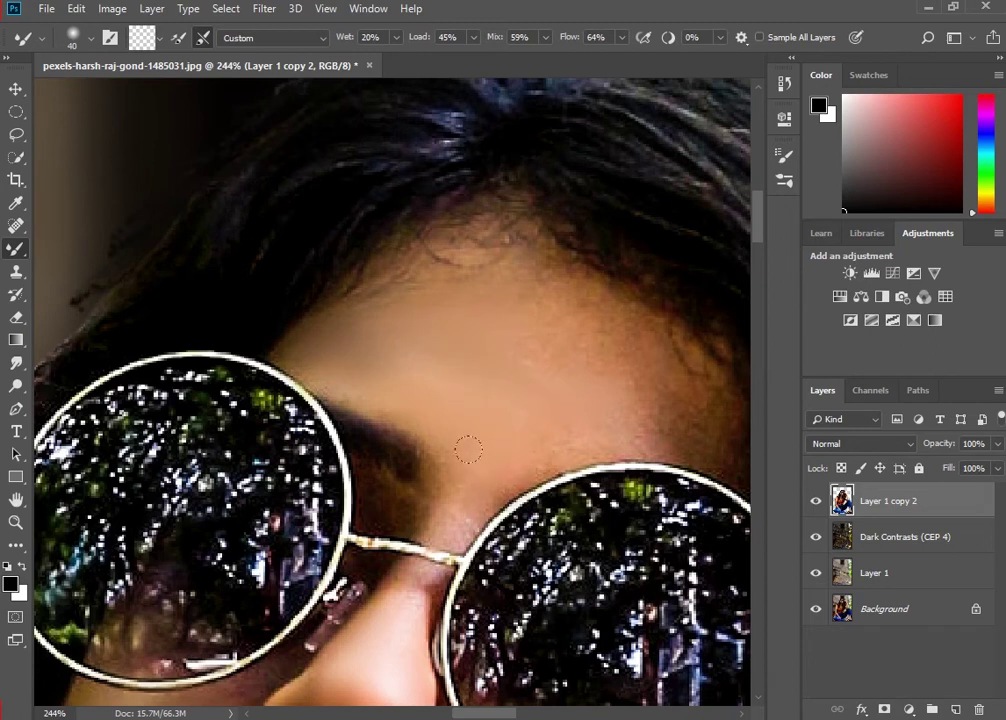
scroll(604, 345, down, 3)
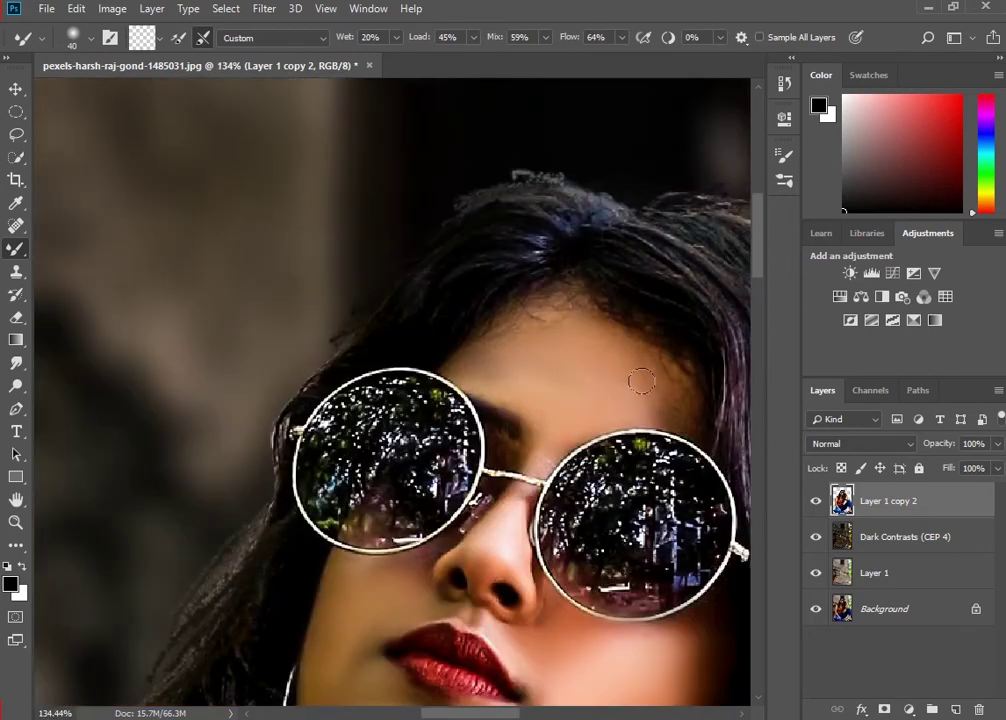
scroll(568, 352, up, 2)
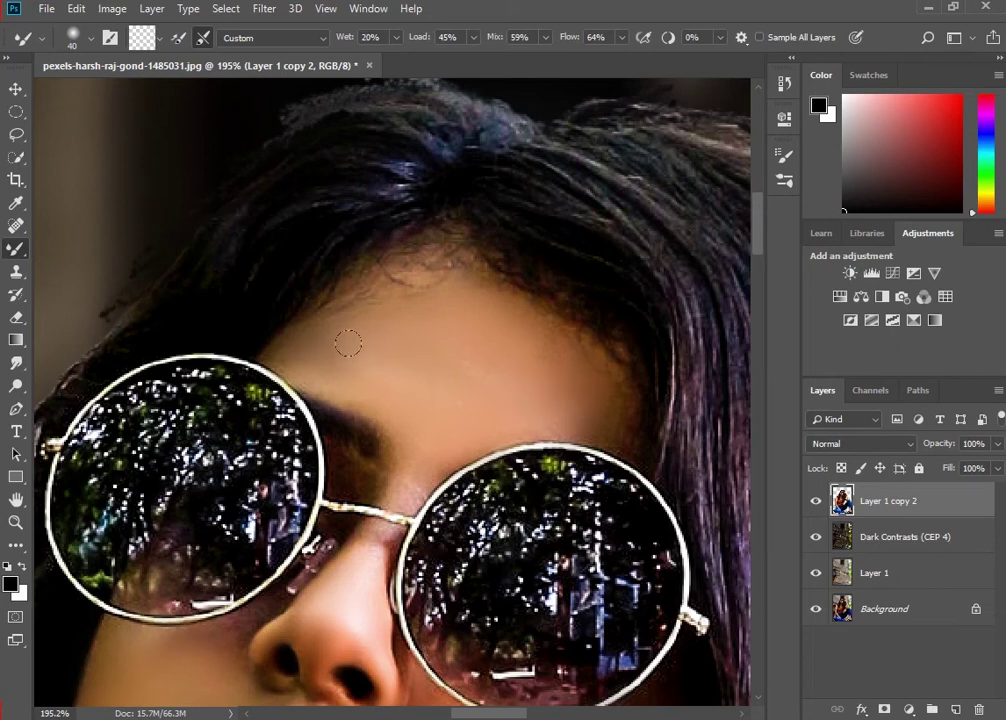
key(bracketleft)
key(bracketleft)
key(bracketleft)
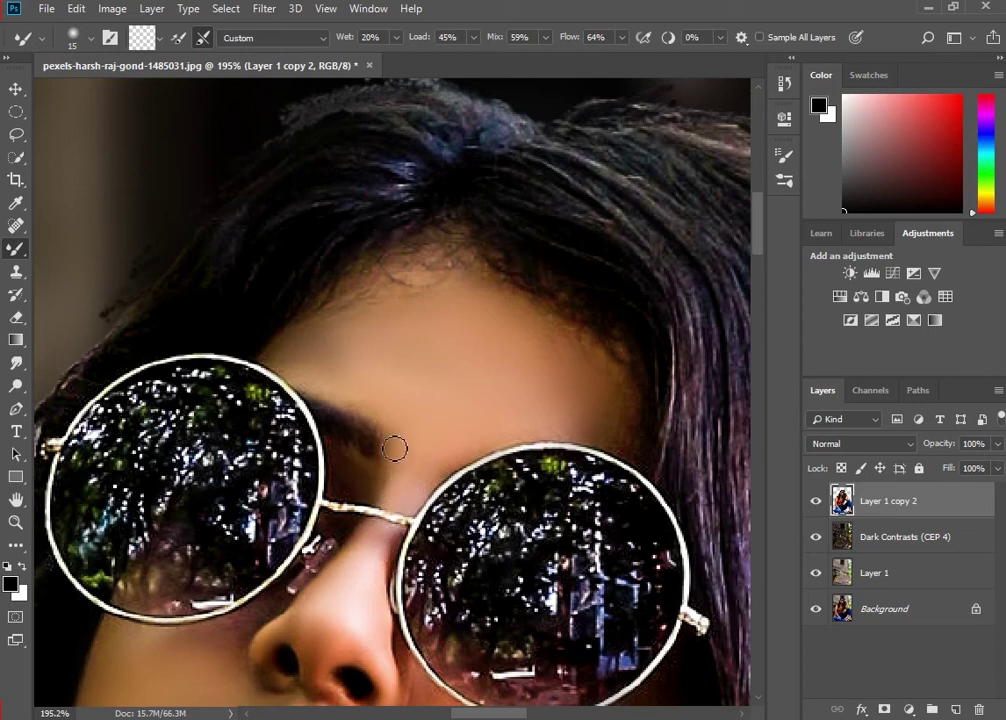
key(bracketright)
key(bracketright)
key(bracketright)
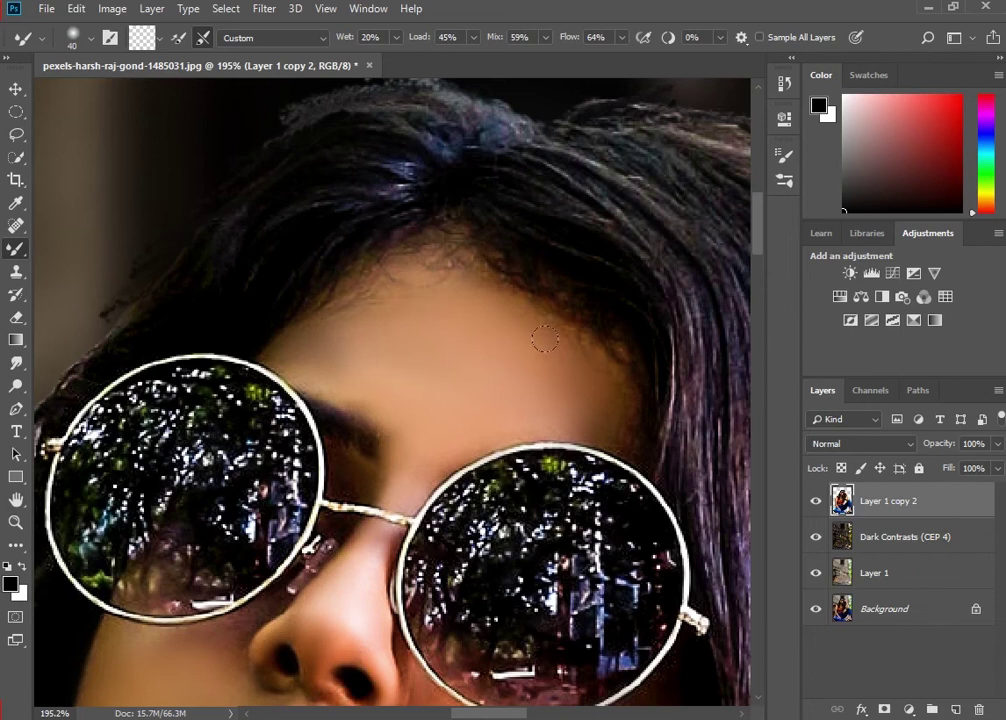
scroll(545, 340, down, 5)
scroll(545, 340, down, 1)
scroll(530, 660, up, 5)
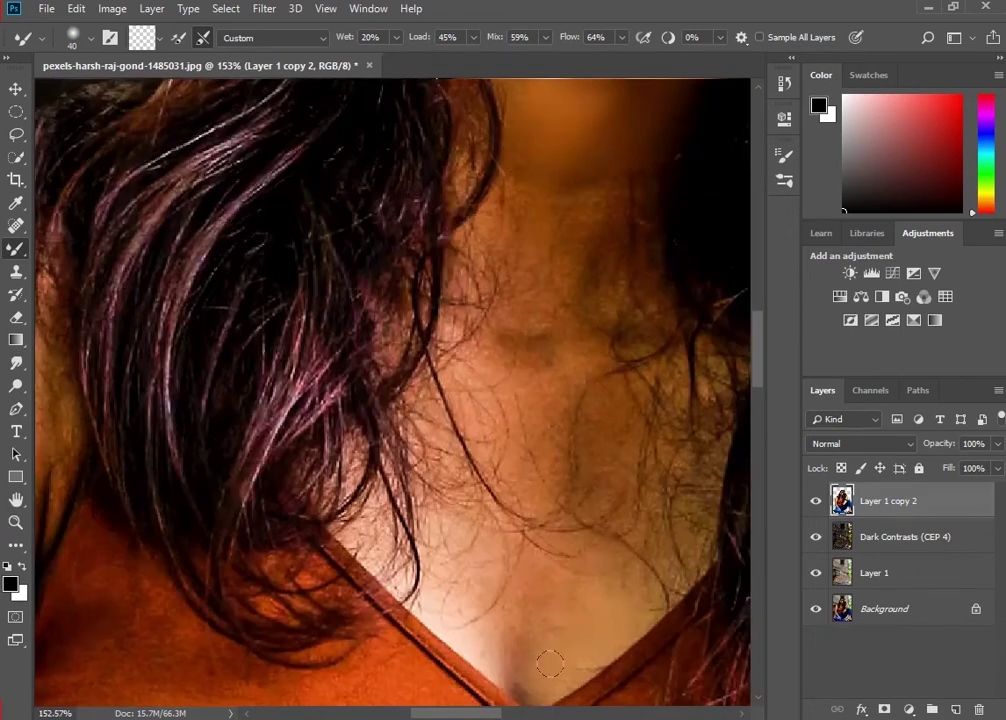
Enlarge the Mixer Brush and blend the blotchy throat skin right of centre.
scroll(550, 663, down, 2)
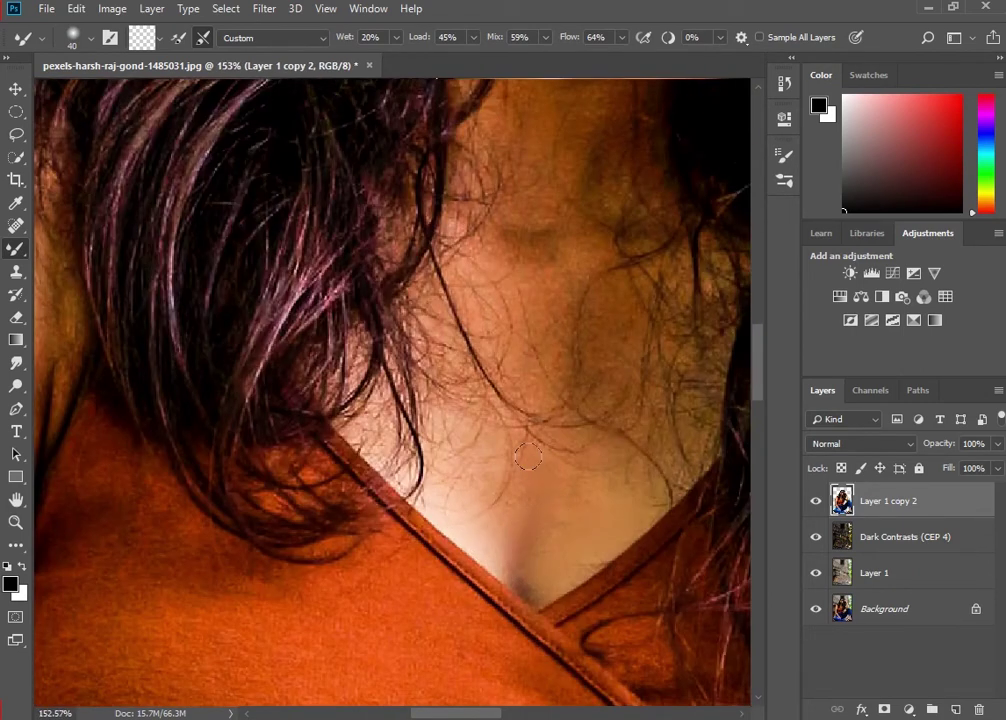
key(bracketright)
key(bracketright)
key(bracketright)
drag(601, 311, 612, 385)
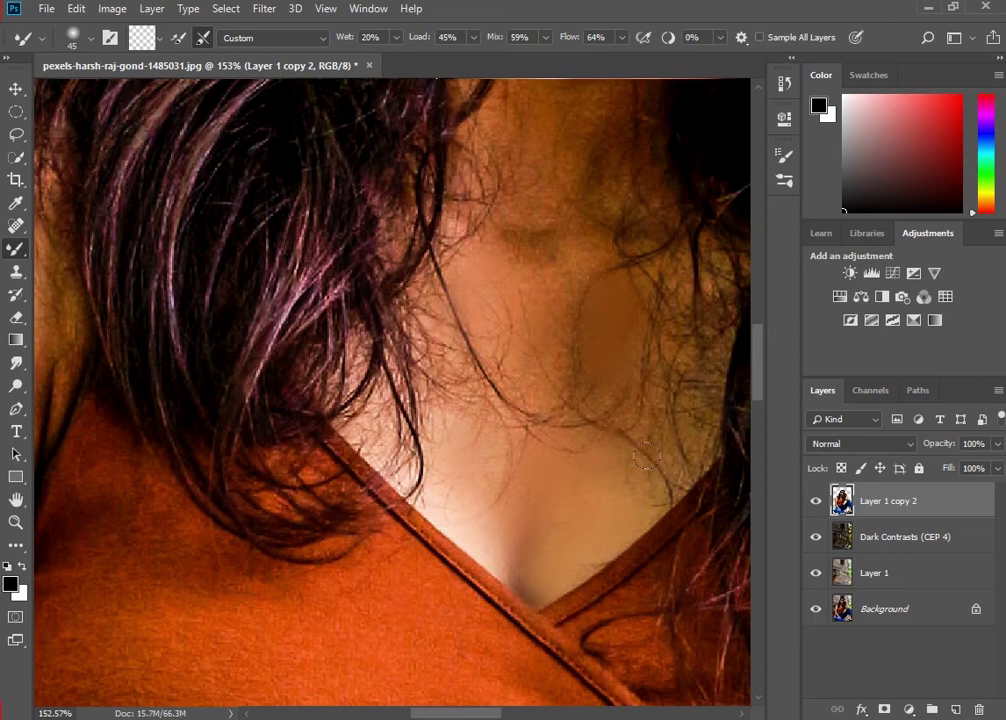
Zoom in and out to check the retouched face and neck across the whole photo.
scroll(392, 260, up, 3)
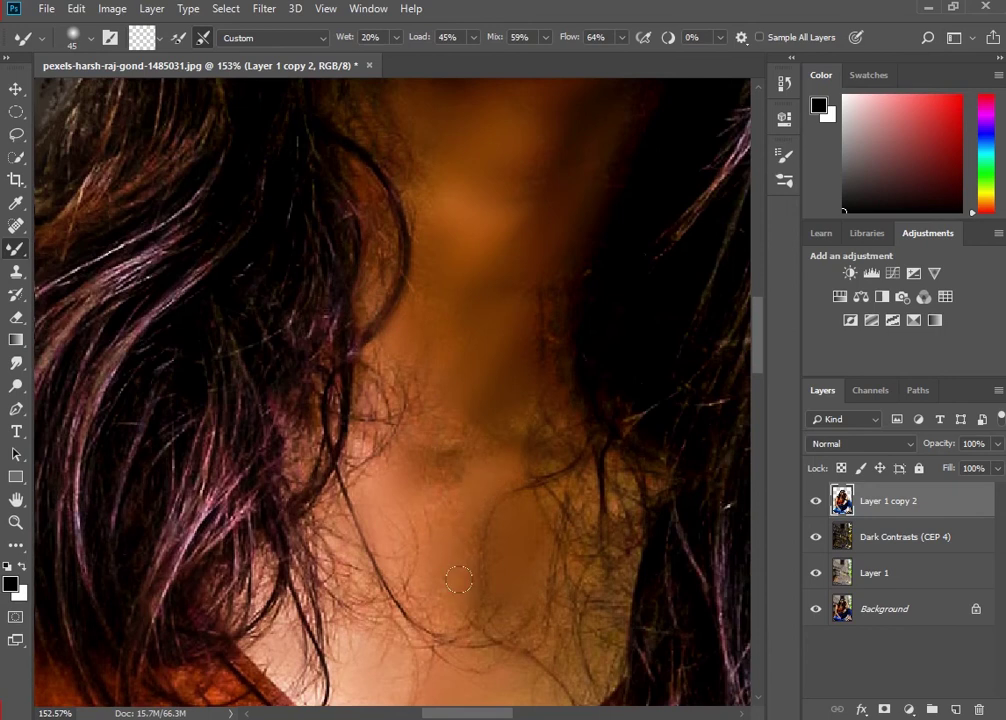
scroll(487, 498, down, 5)
scroll(487, 498, up, 5)
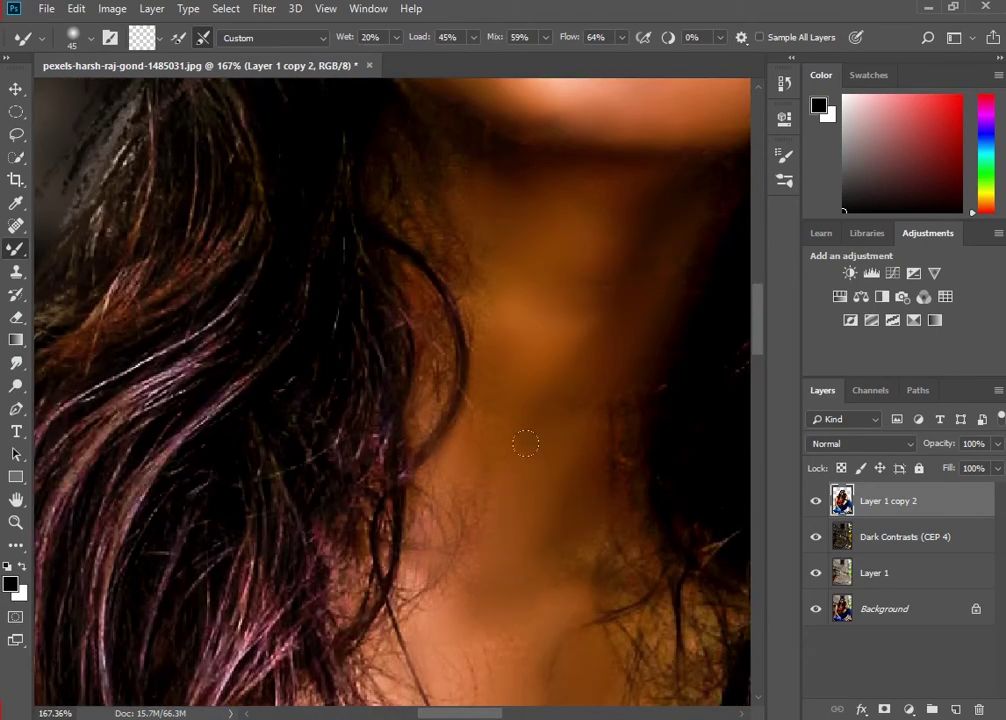
scroll(480, 451, down, 3)
scroll(411, 397, down, 2)
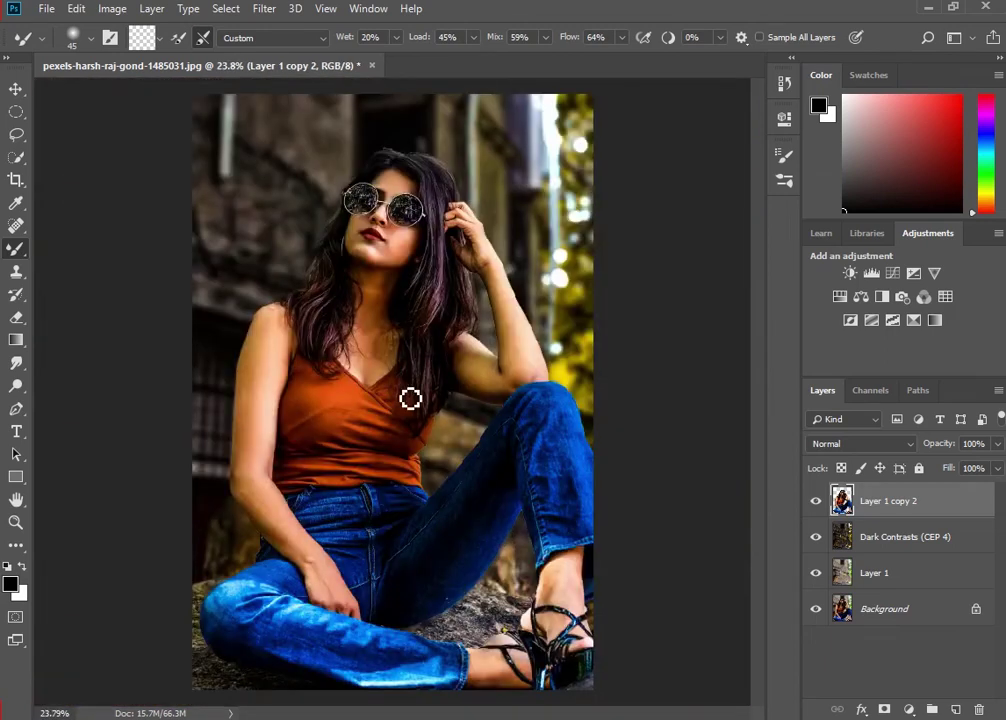
scroll(409, 391, up, 5)
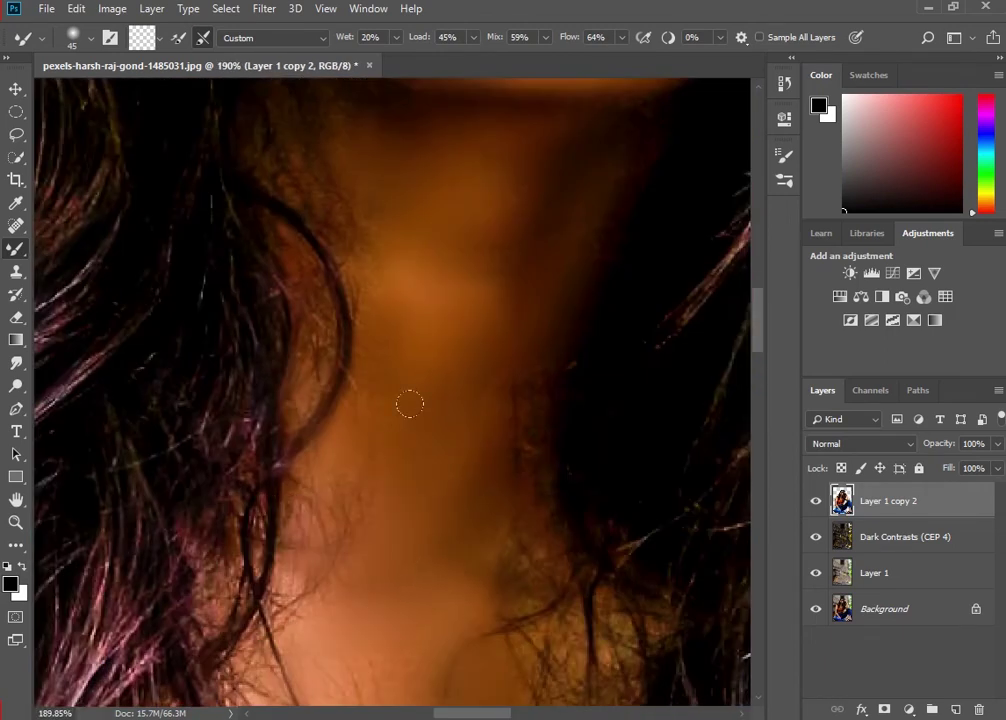
scroll(409, 404, down, 2)
scroll(517, 359, down, 3)
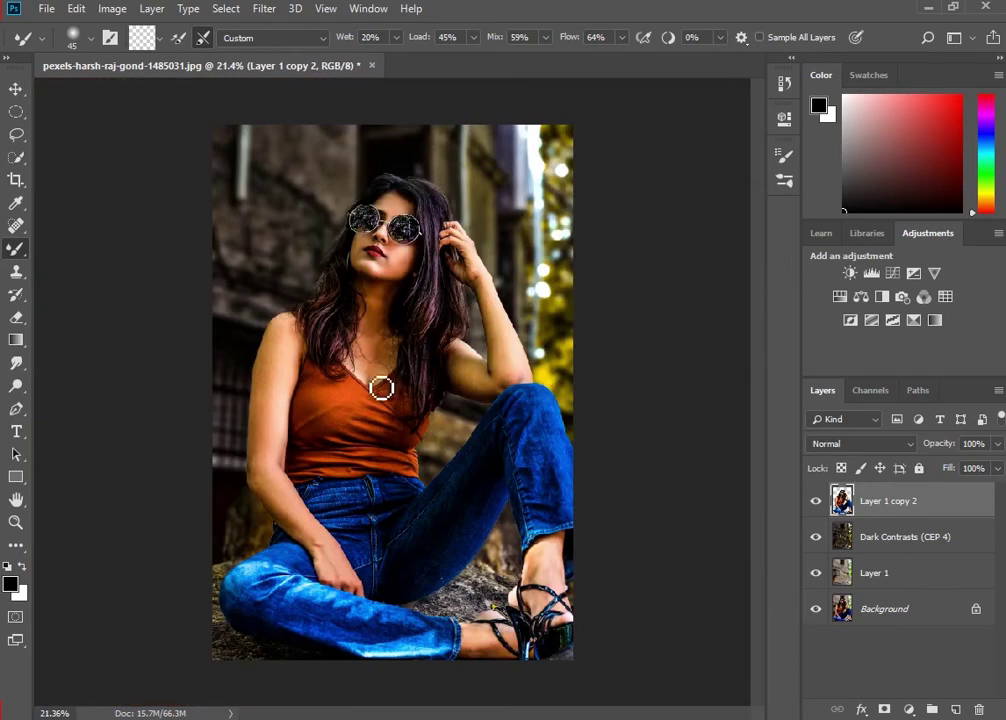
scroll(381, 388, up, 2)
scroll(413, 353, up, 2)
scroll(380, 344, up, 2)
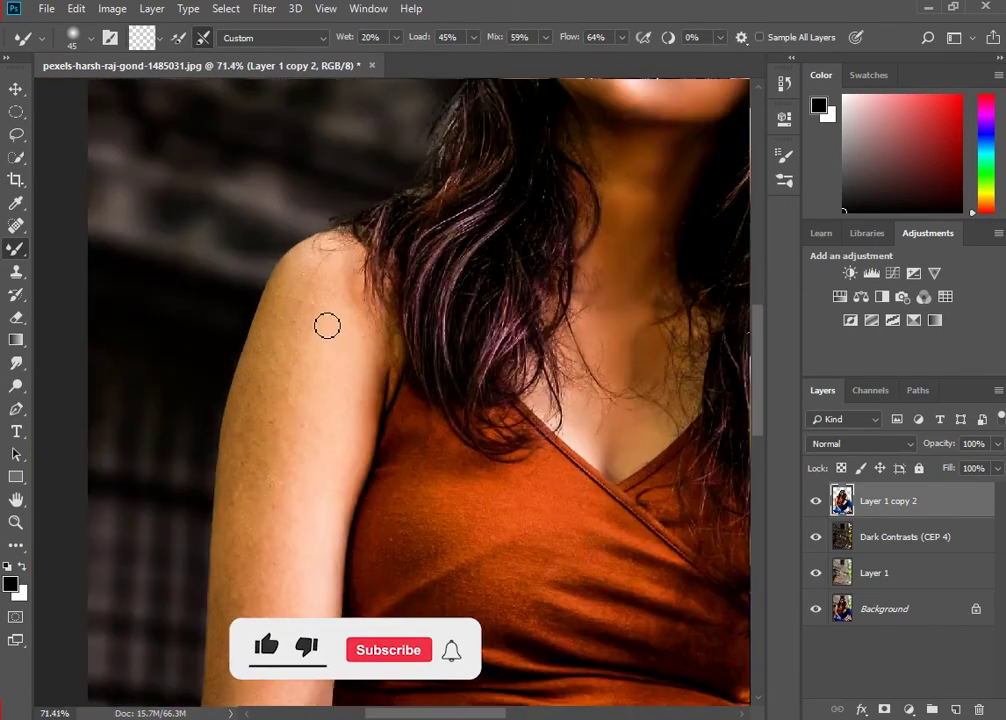
scroll(314, 359, down, 2)
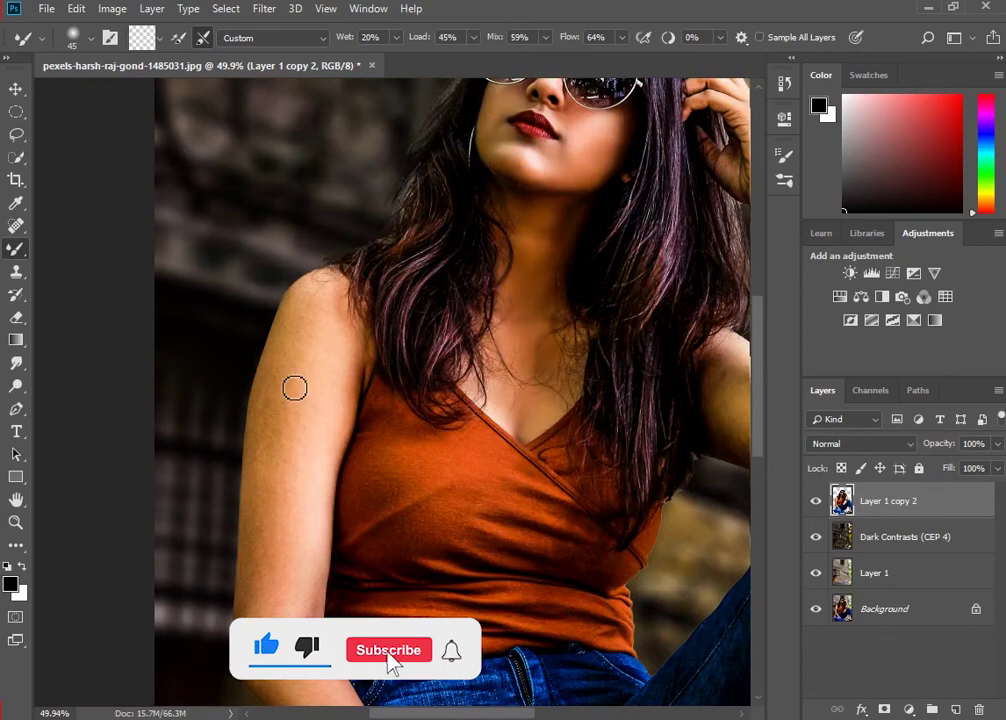
key(])
key(])
key(])
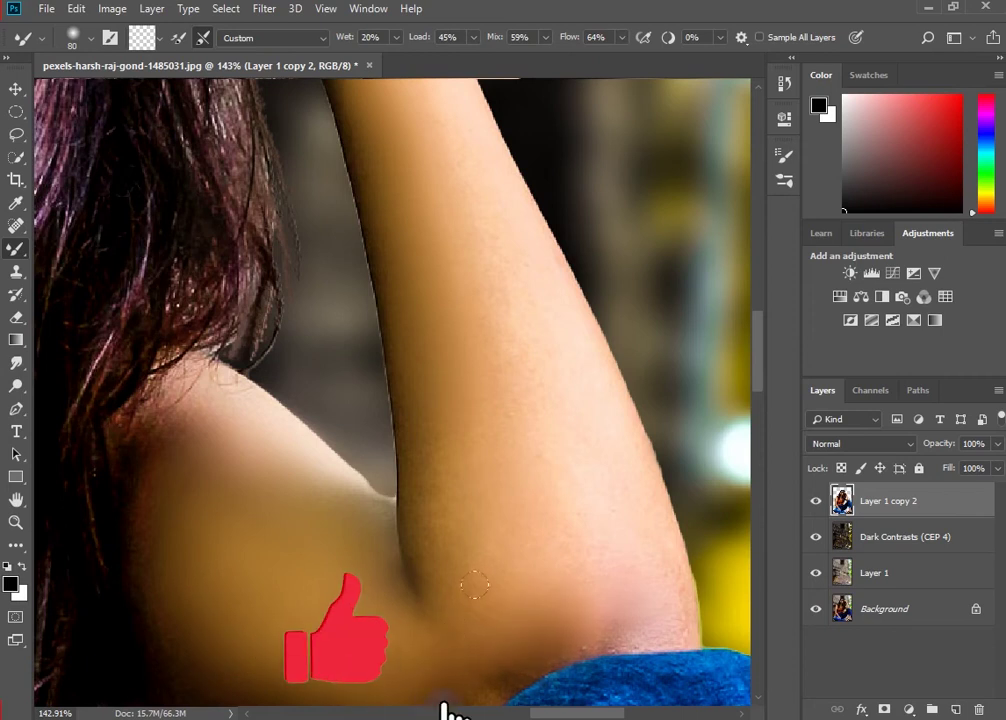
drag(483, 588, 506, 500)
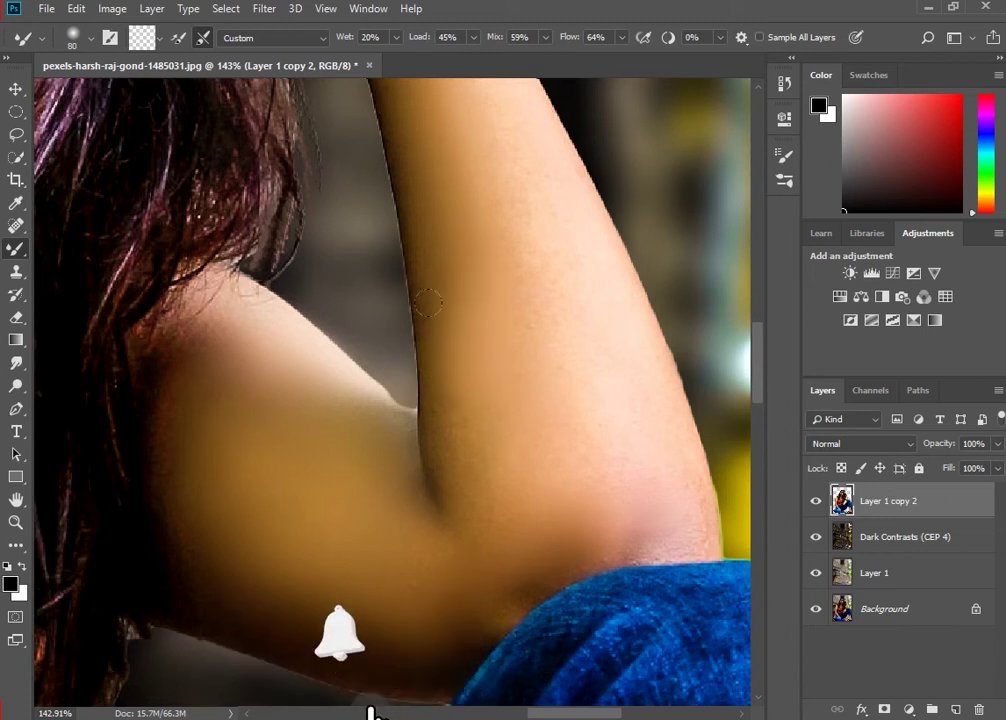
drag(500, 280, 386, 450)
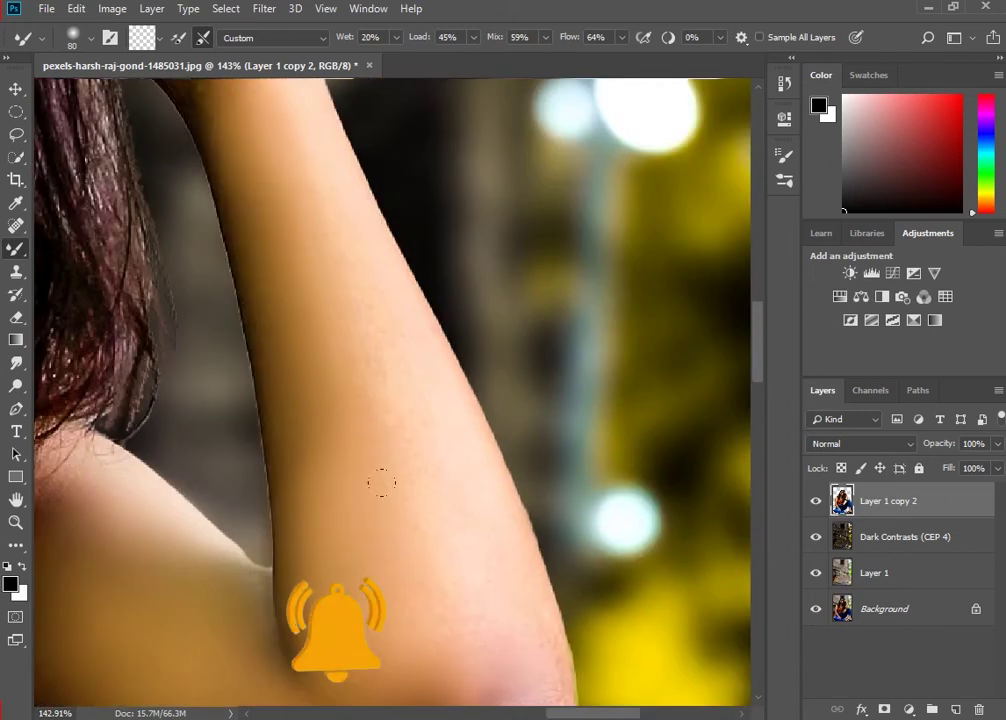
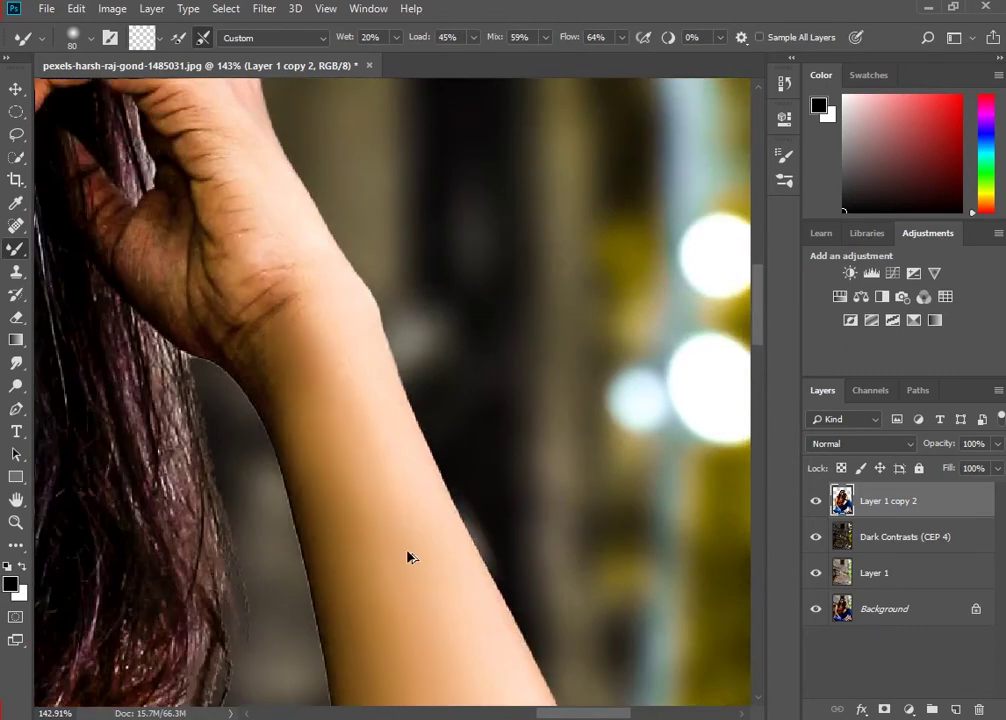
Erase the stray pixels along the armpit skin edge with a slightly smaller Eraser.
scroll(268, 397, up, 4)
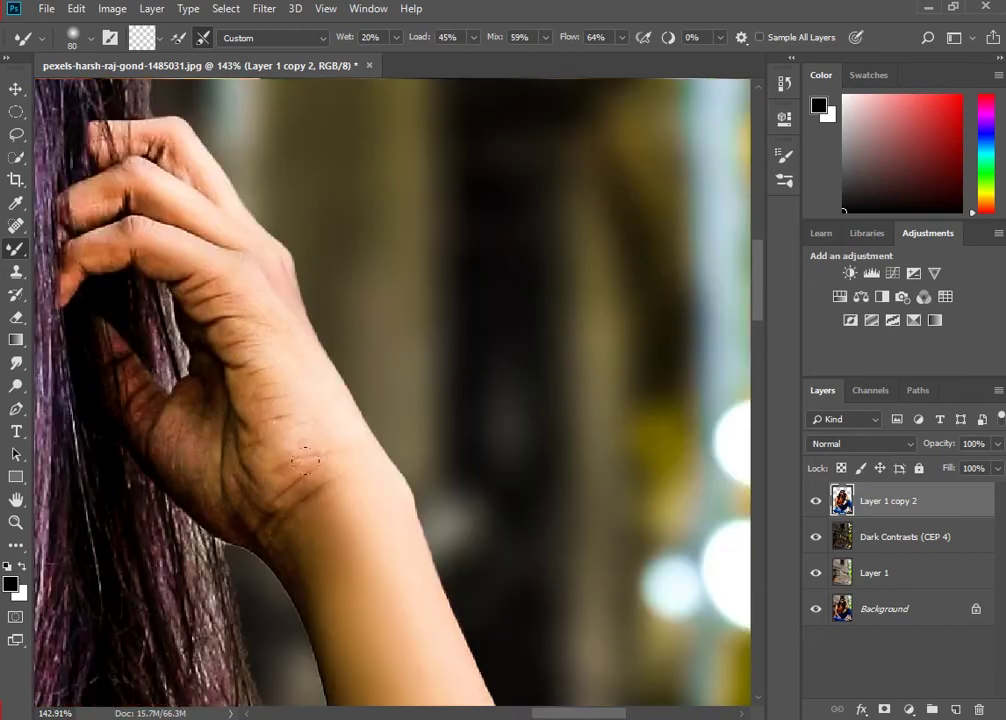
scroll(391, 516, down, 10)
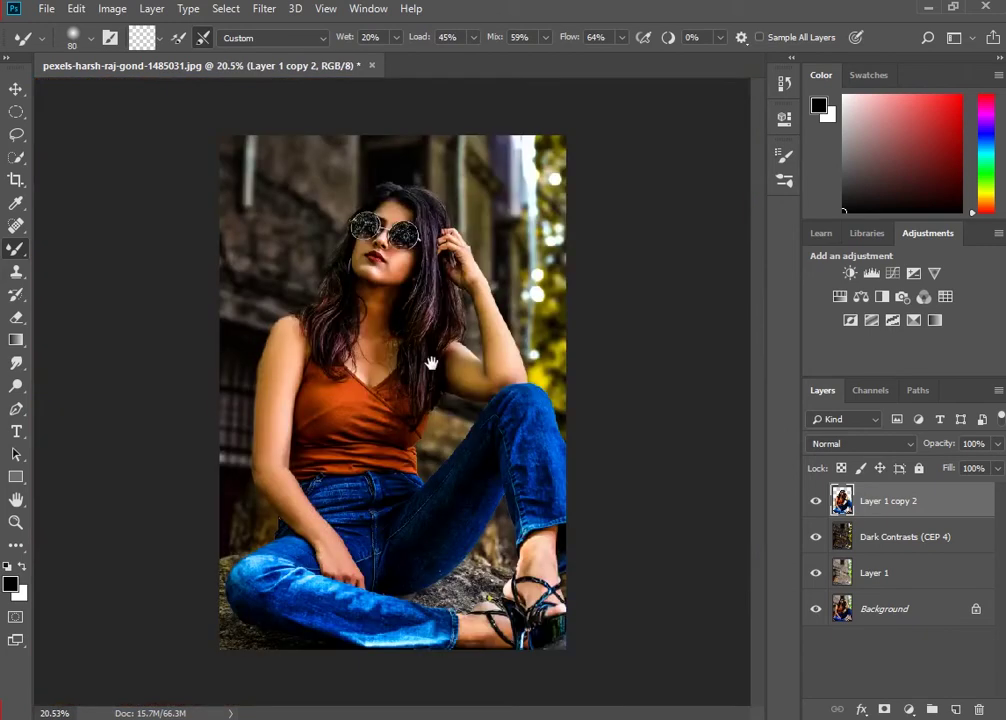
scroll(503, 332, up, 3)
scroll(511, 436, up, 7)
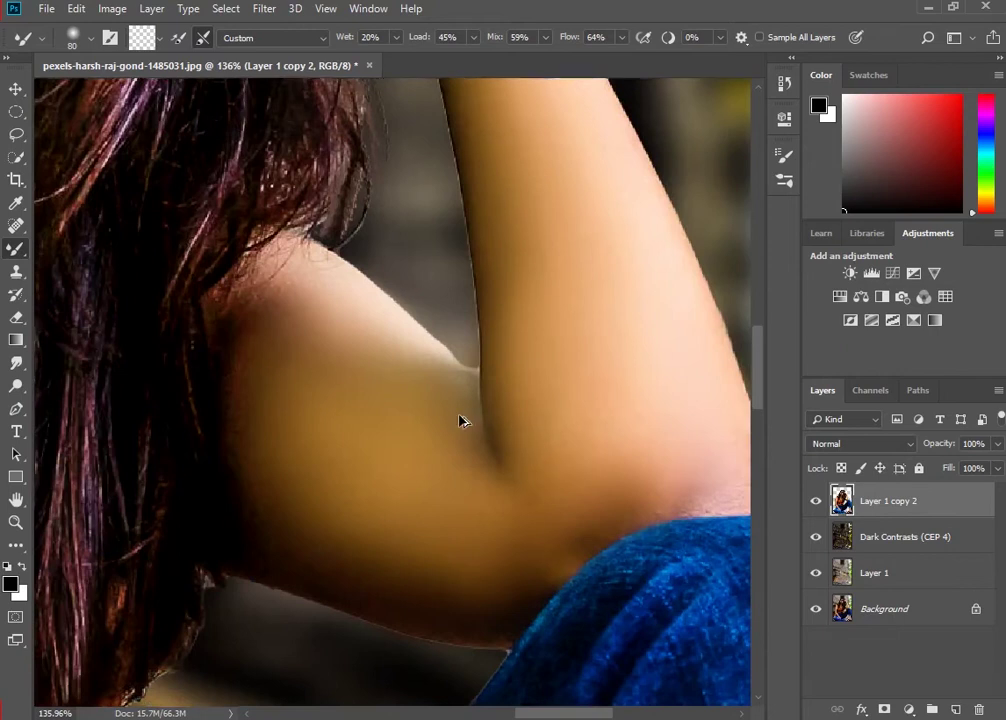
key(e)
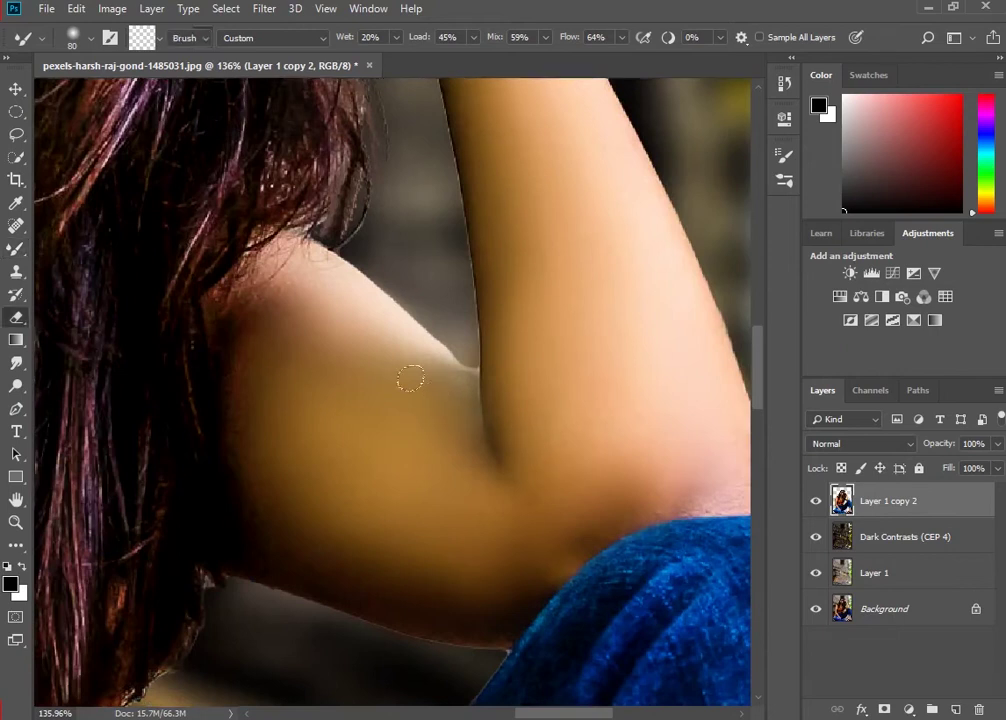
key(bracketleft)
key(bracketleft)
key(bracketleft)
key(bracketleft)
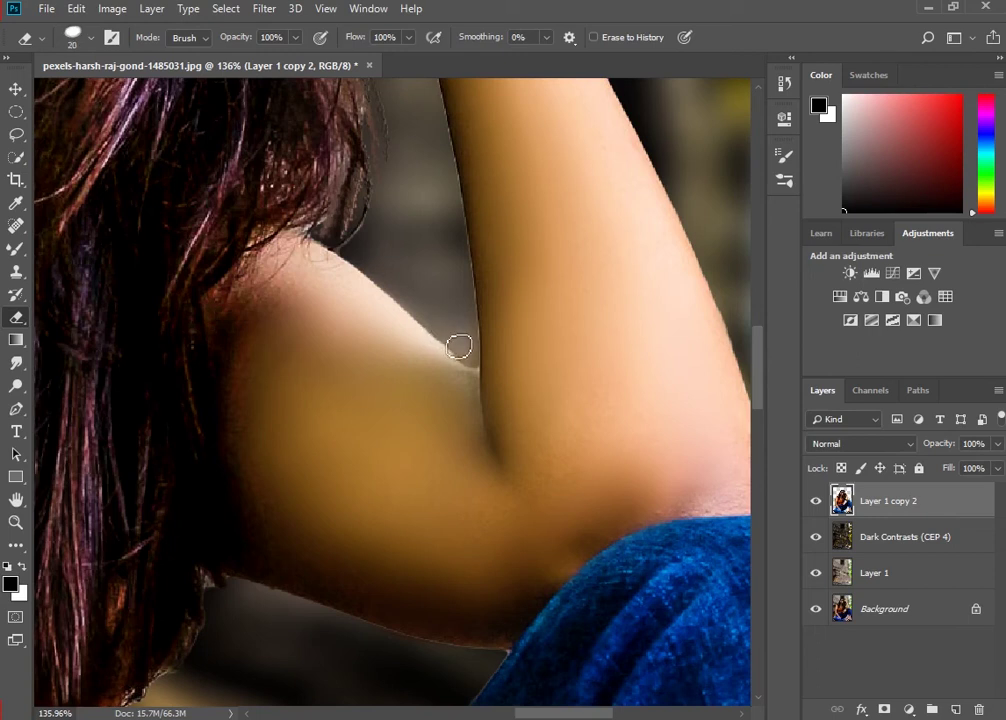
drag(469, 349, 471, 368)
scroll(470, 367, down, 3)
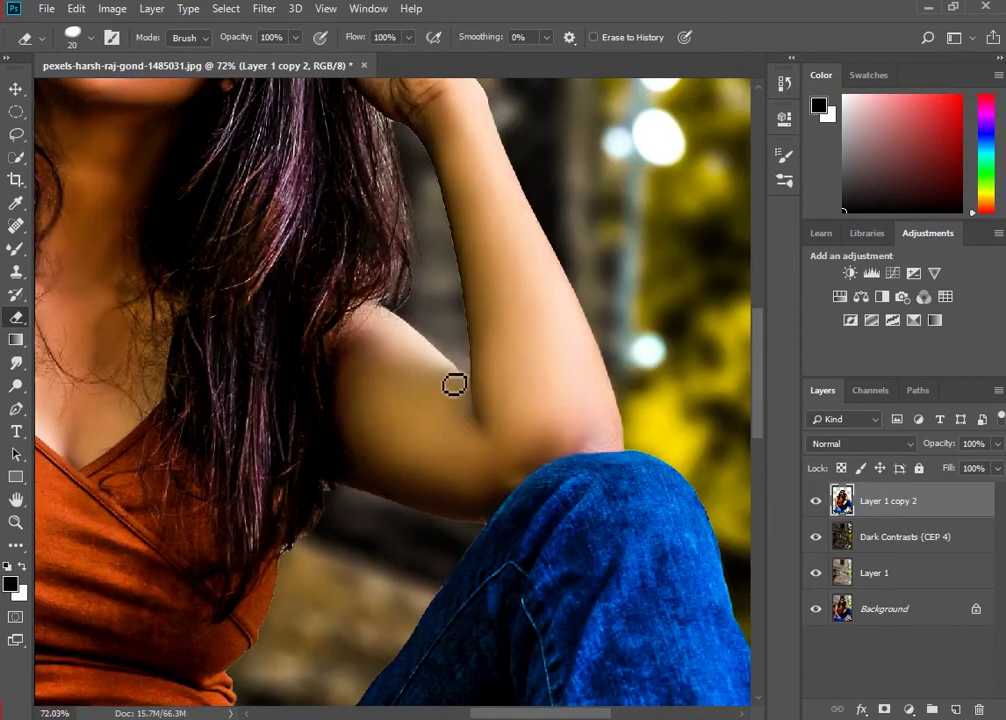
scroll(454, 384, up, 4)
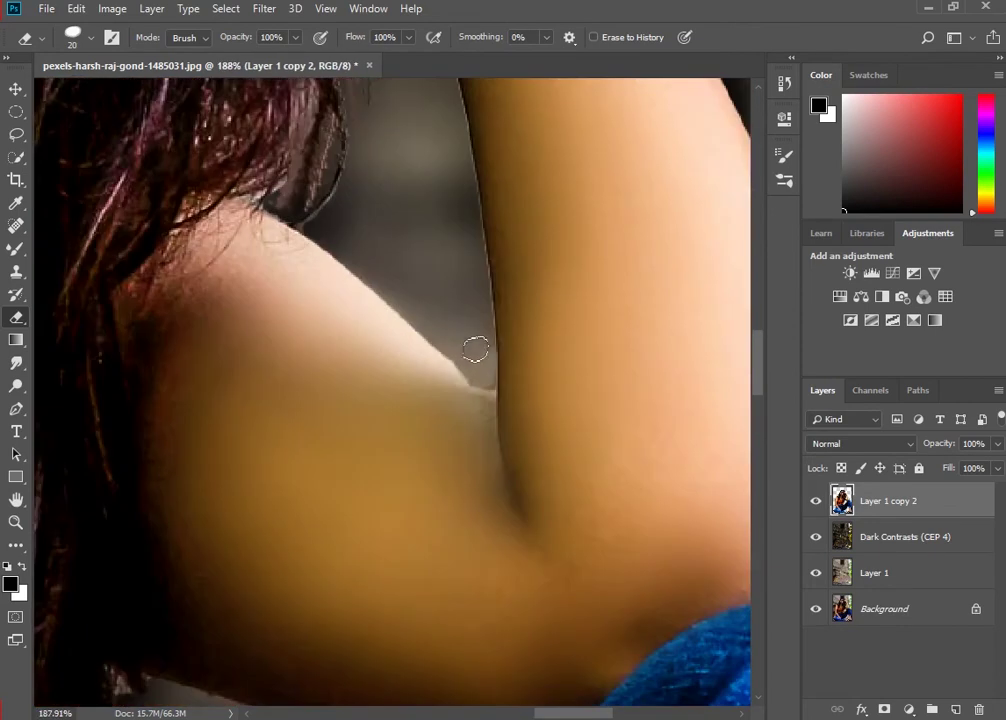
drag(461, 352, 450, 343)
Fit the whole portrait on screen to review the cleaned edge.
key(ctrl+0)
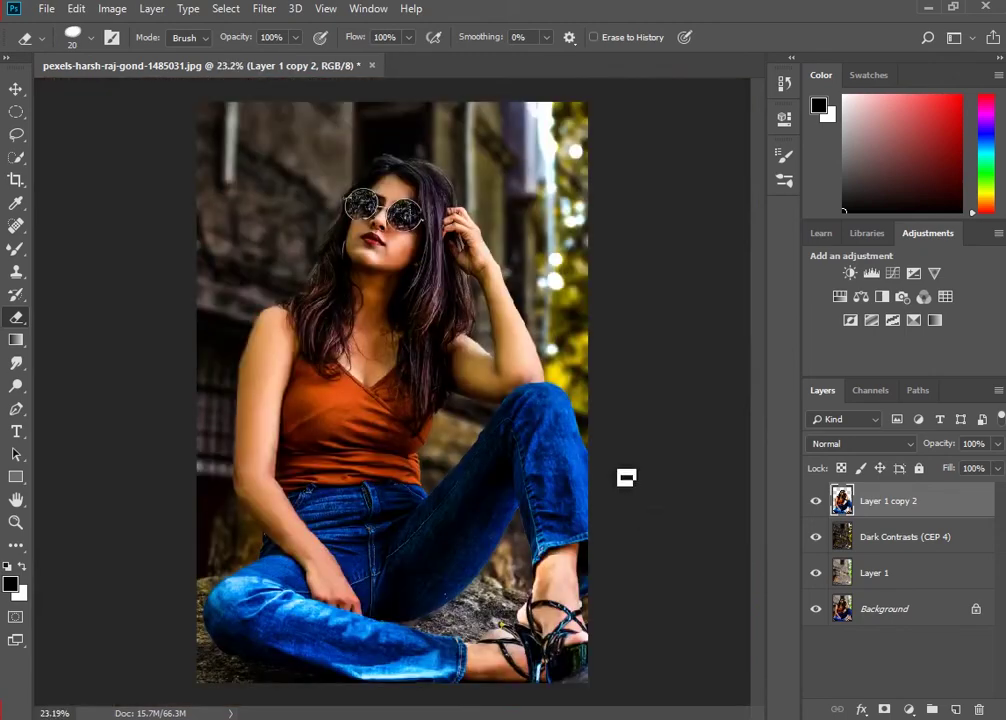
scroll(384, 235, up, 2)
scroll(384, 235, up, 2)
scroll(384, 235, up, 2)
scroll(501, 440, down, 1)
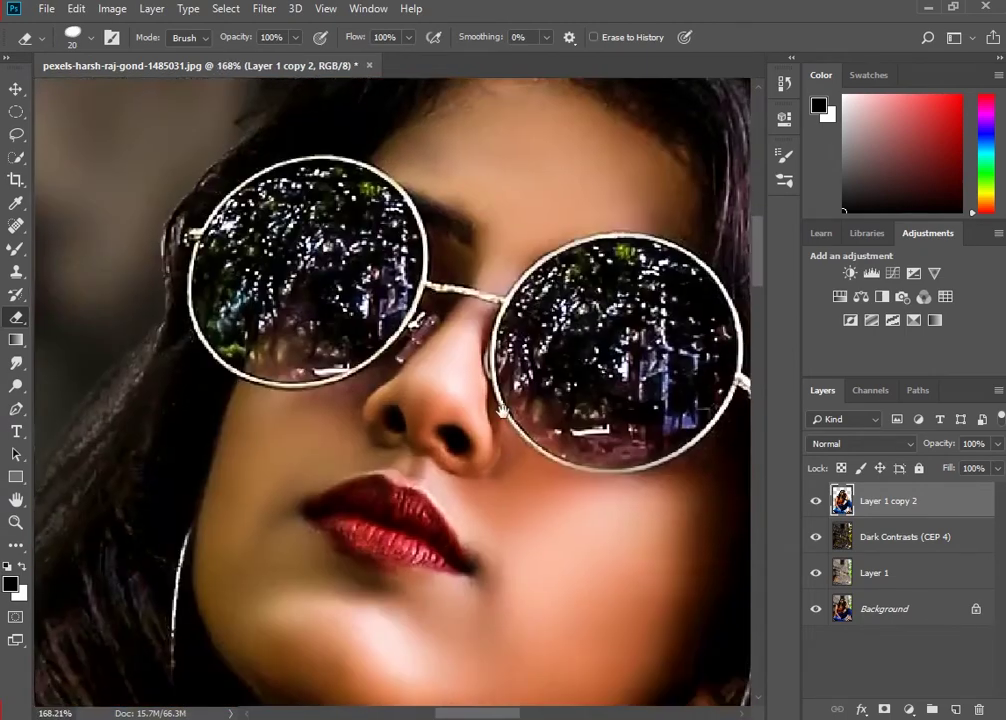
scroll(501, 410, down, 2)
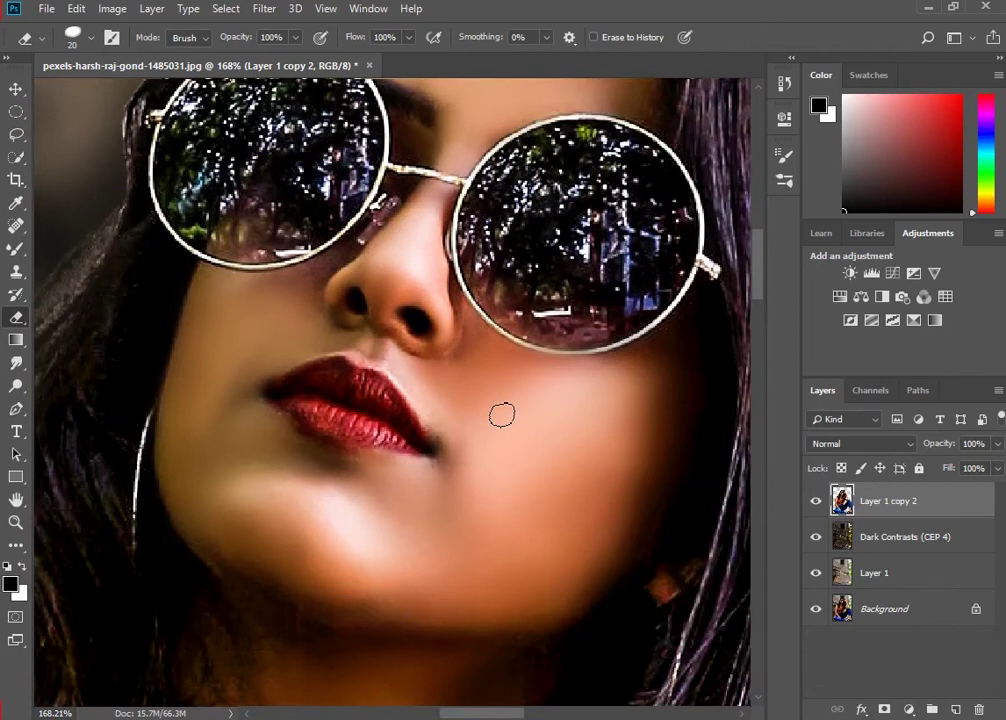
scroll(501, 414, down, 2)
scroll(510, 420, down, 2)
scroll(512, 420, down, 2)
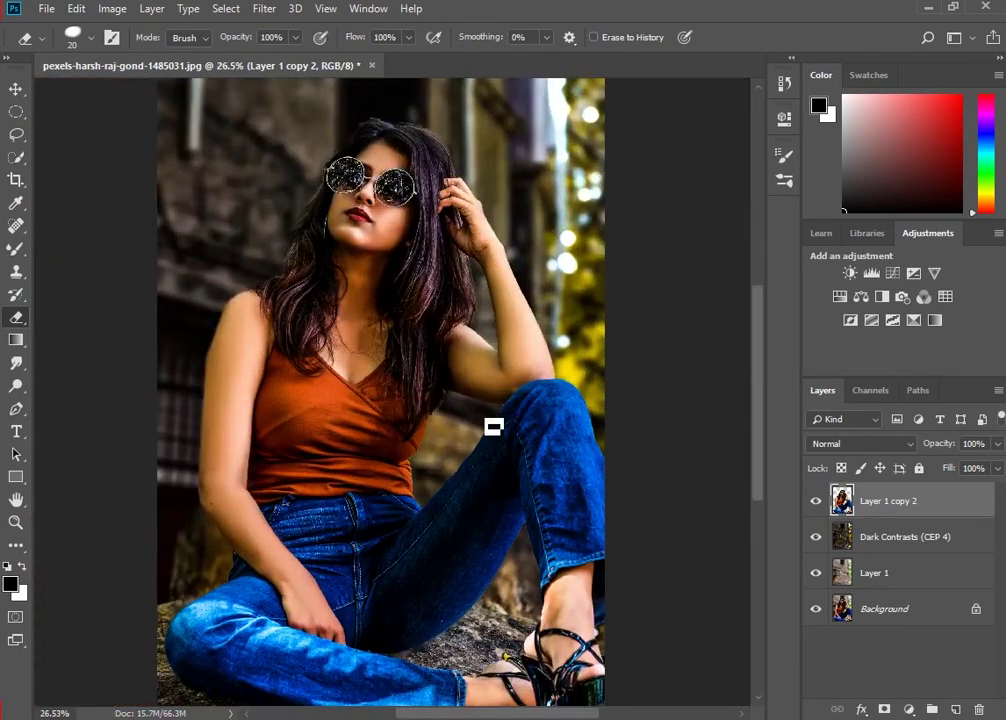
click(266, 9)
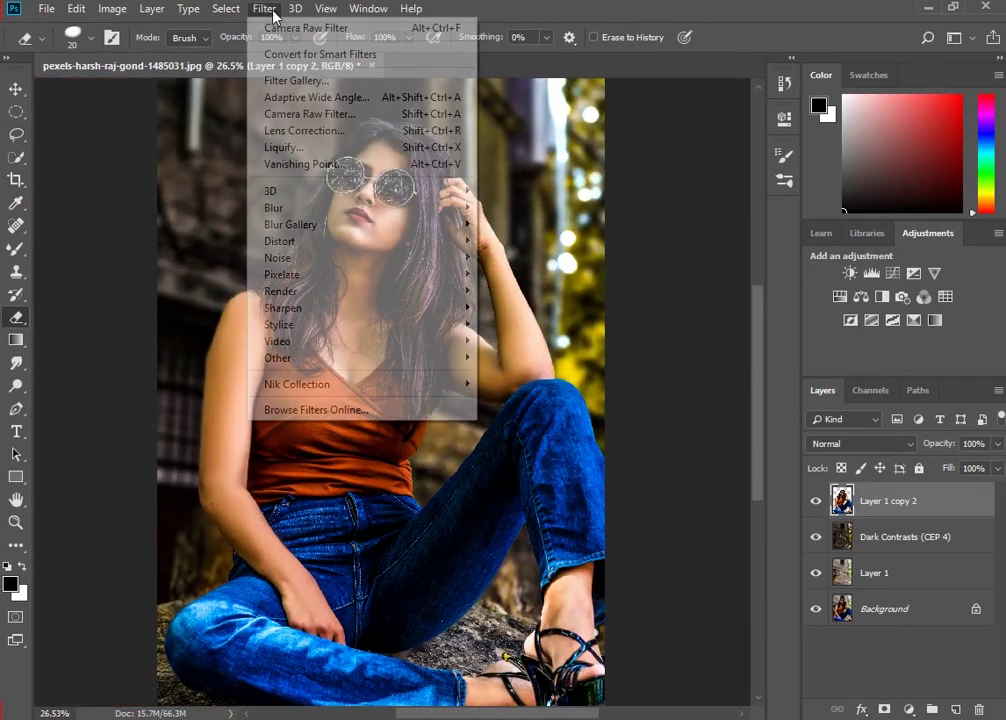
Apply Camera Raw: Clarity +27, Contrast +4, Highlights +9, Shadows +13, Oranges luminance +14.
click(326, 118)
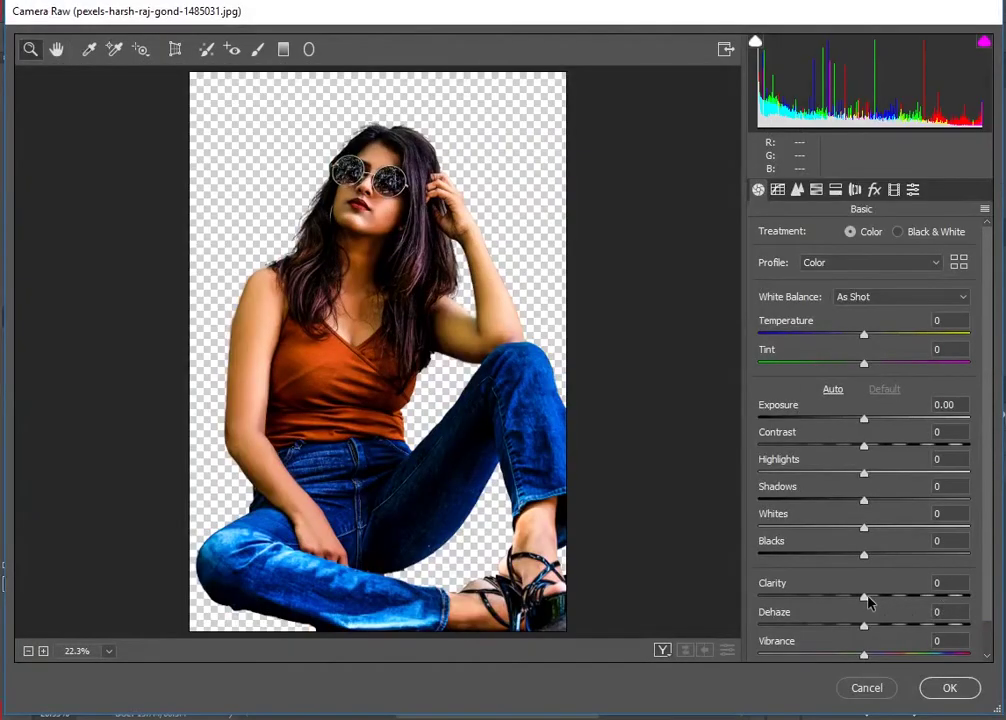
drag(868, 601, 894, 600)
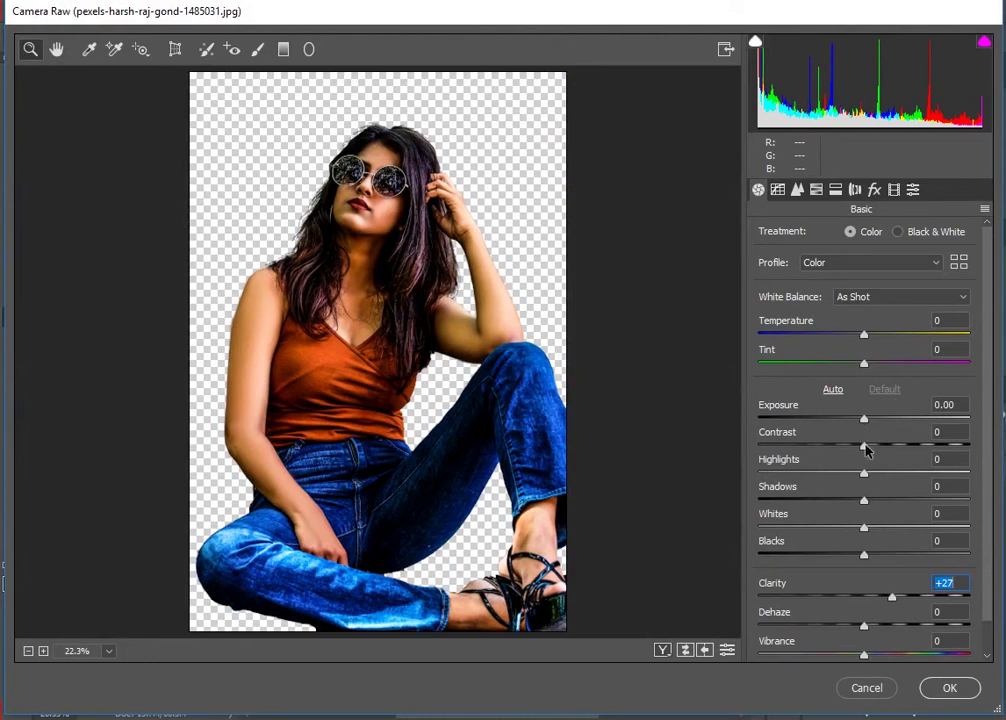
drag(864, 446, 873, 476)
drag(864, 500, 871, 500)
click(835, 189)
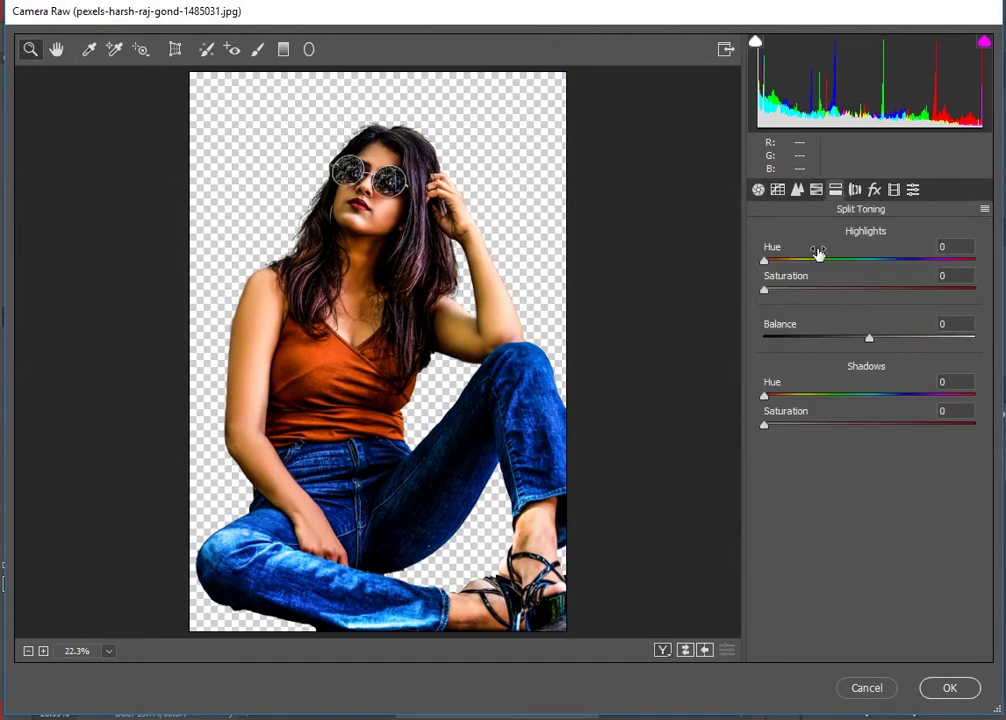
click(816, 190)
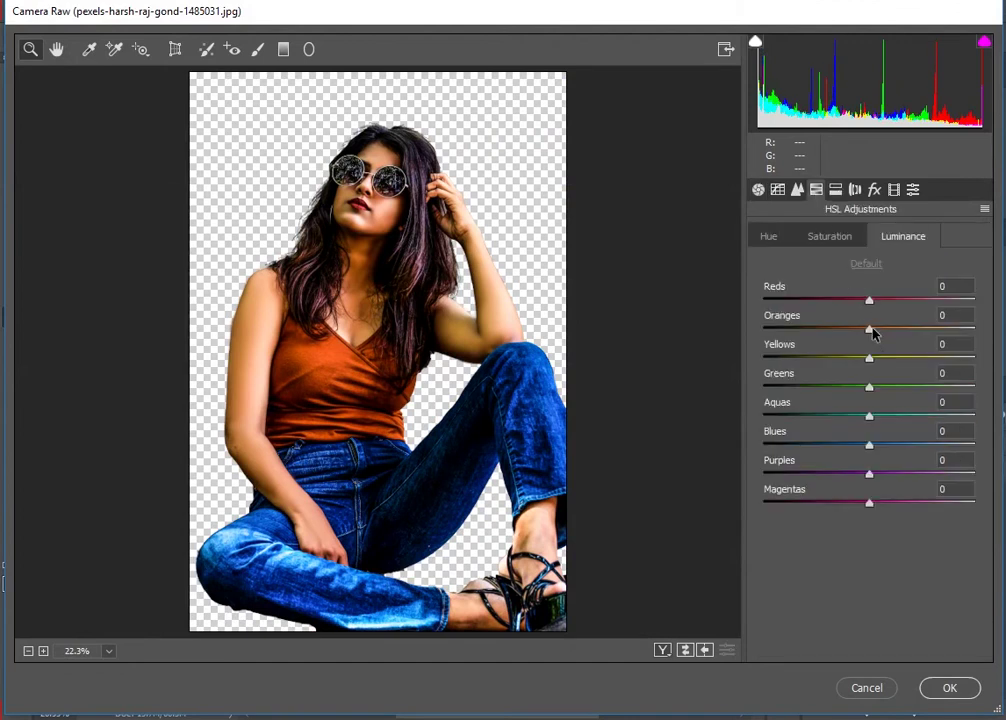
drag(871, 330, 888, 343)
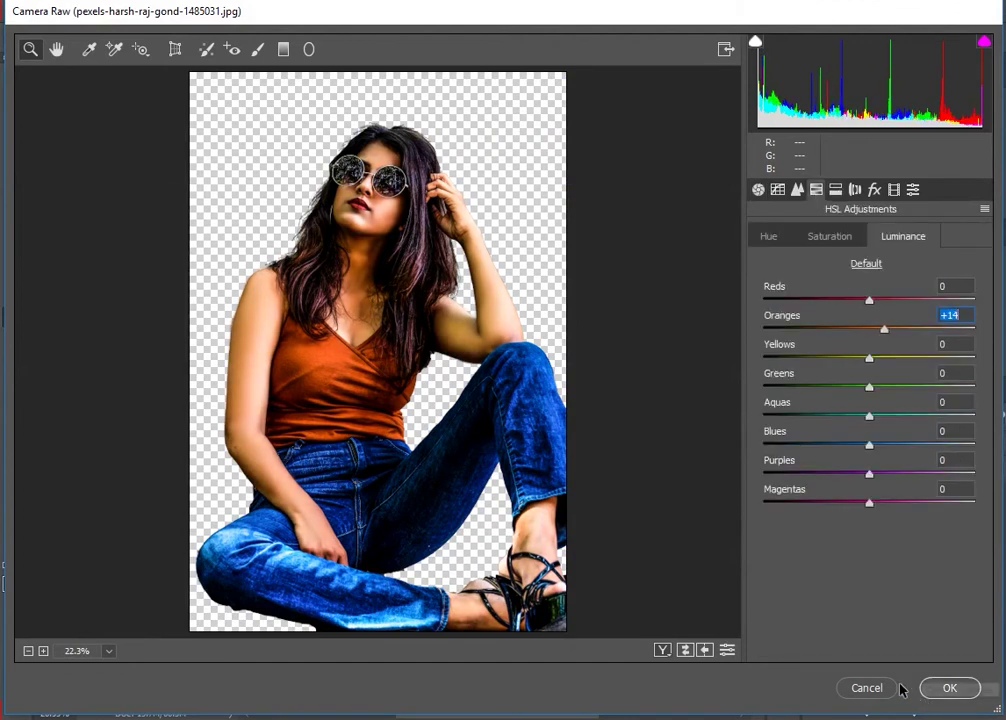
click(949, 689)
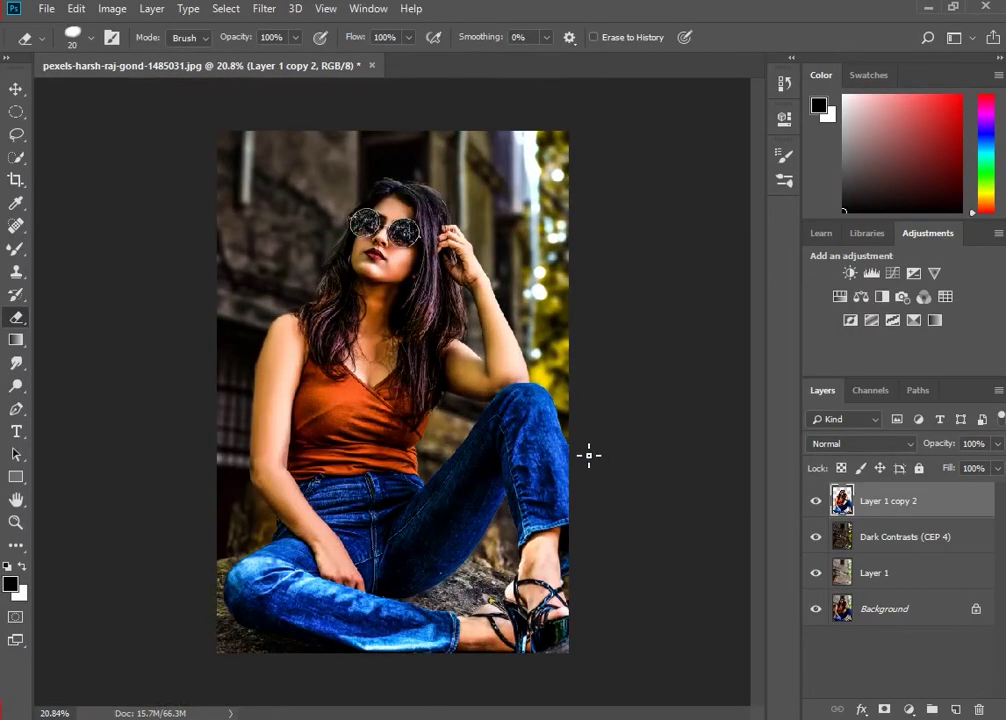
Merge Layer 1 copy 2 down into Dark Contrasts (CEP 4).
scroll(591, 457, up, 1)
scroll(589, 457, down, 1)
scroll(590, 457, up, 1)
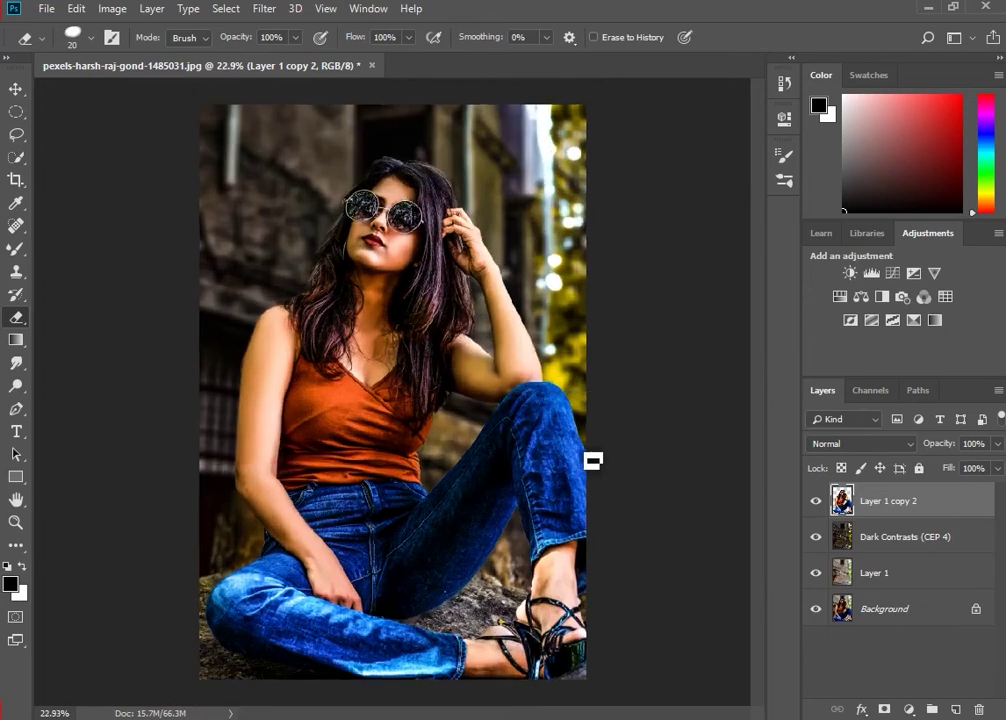
right_click(932, 518)
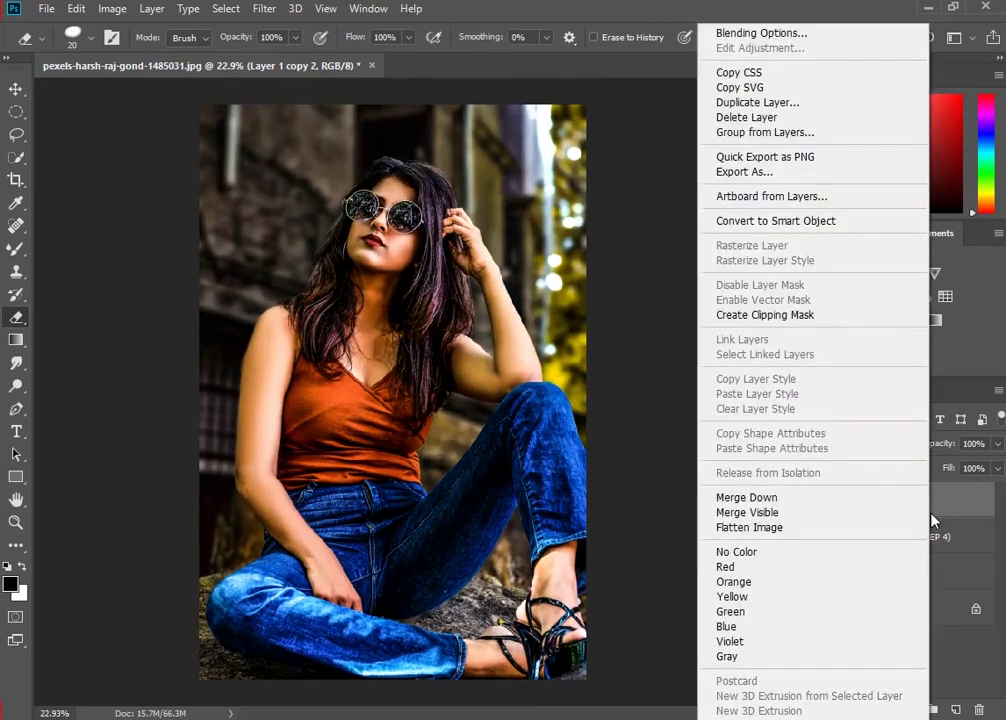
click(842, 497)
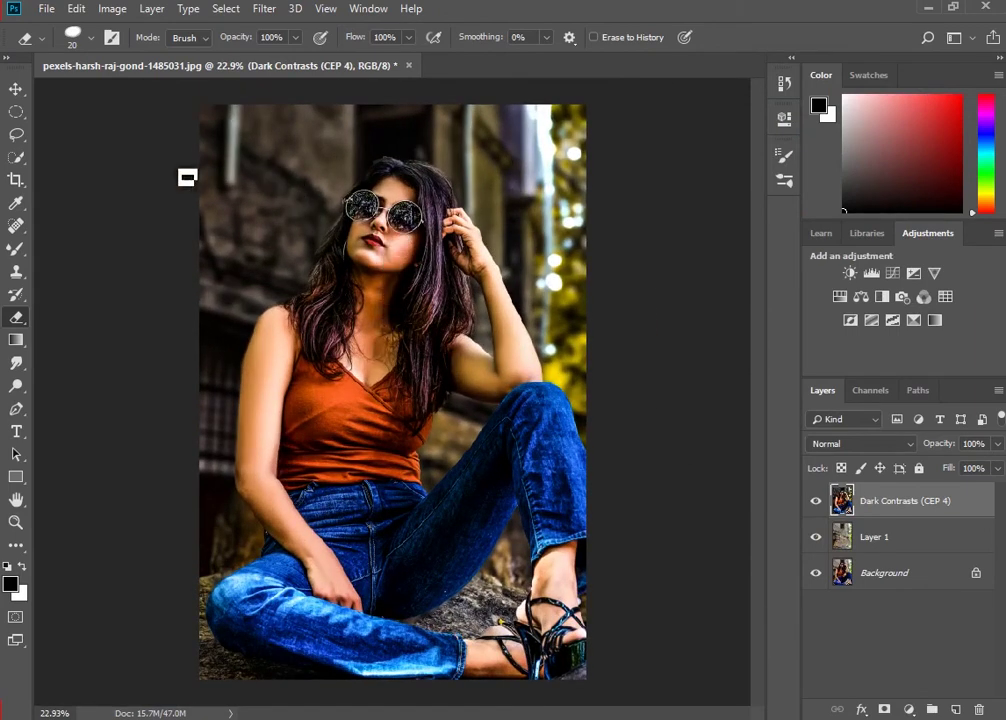
click(45, 10)
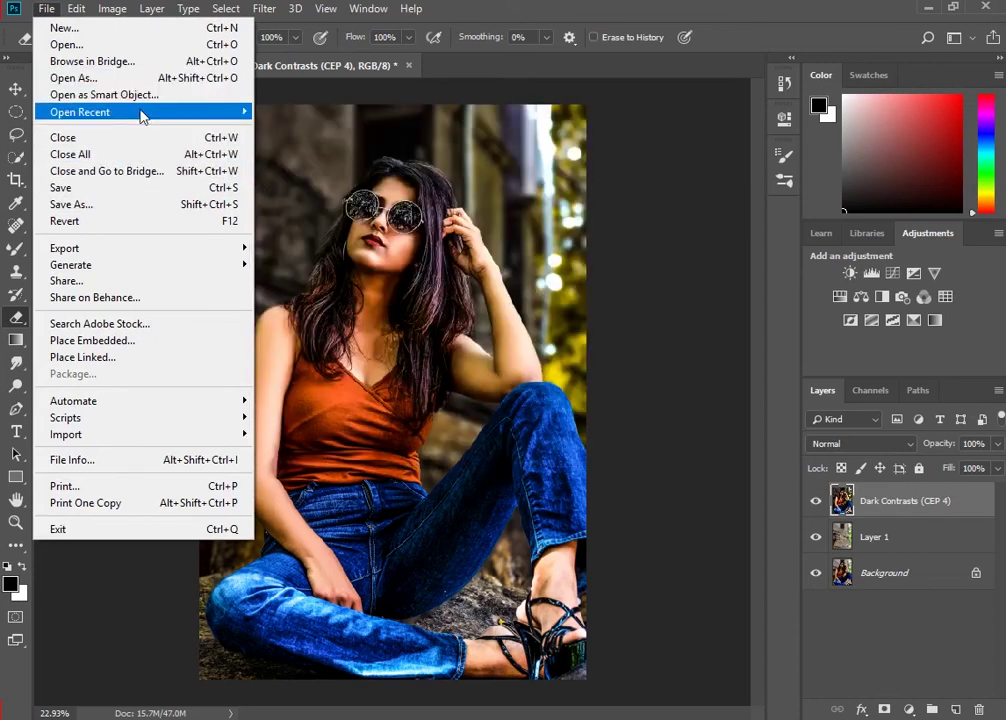
mouse_move(80, 112)
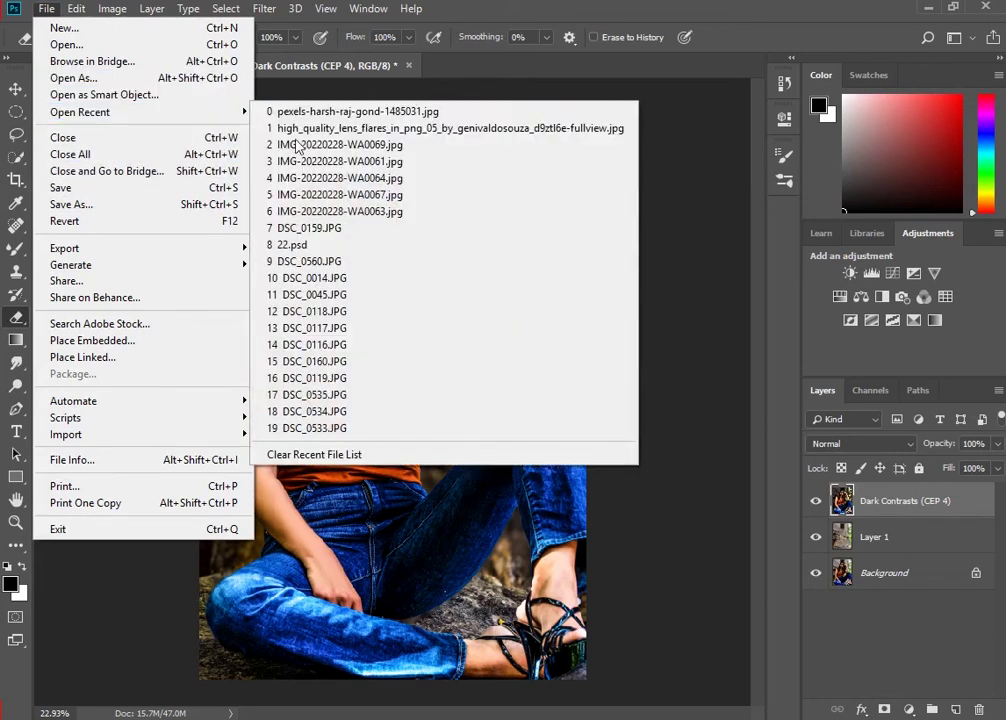
Open the recent lens-flare image, unlock it, and drop it onto the portrait as Layer 2.
click(290, 111)
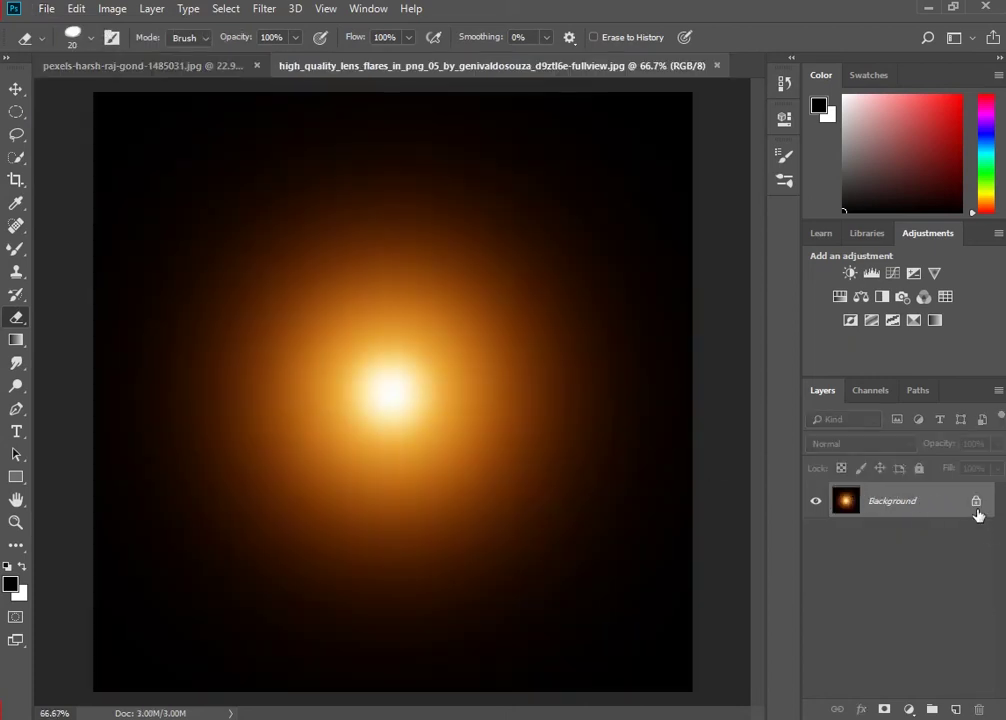
click(976, 501)
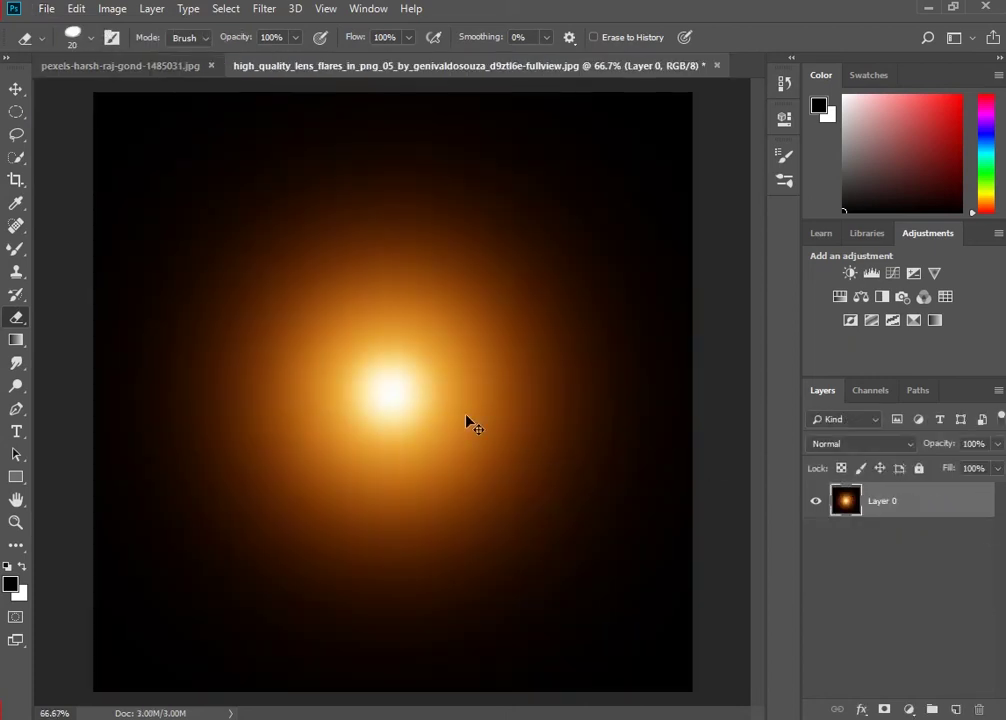
drag(473, 429, 147, 77)
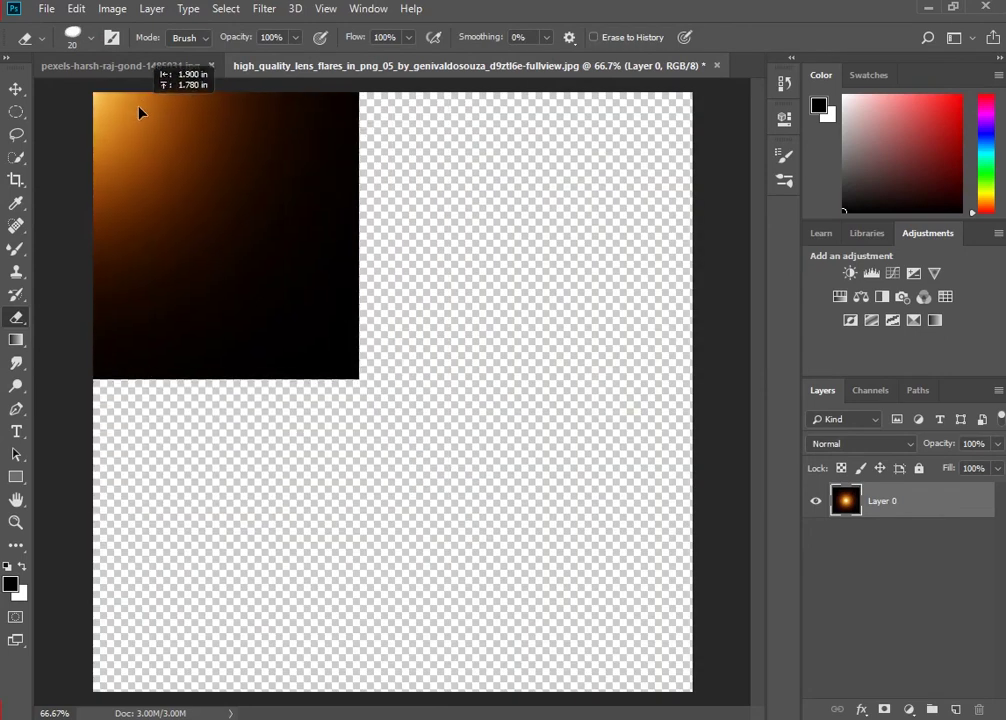
drag(147, 77, 428, 388)
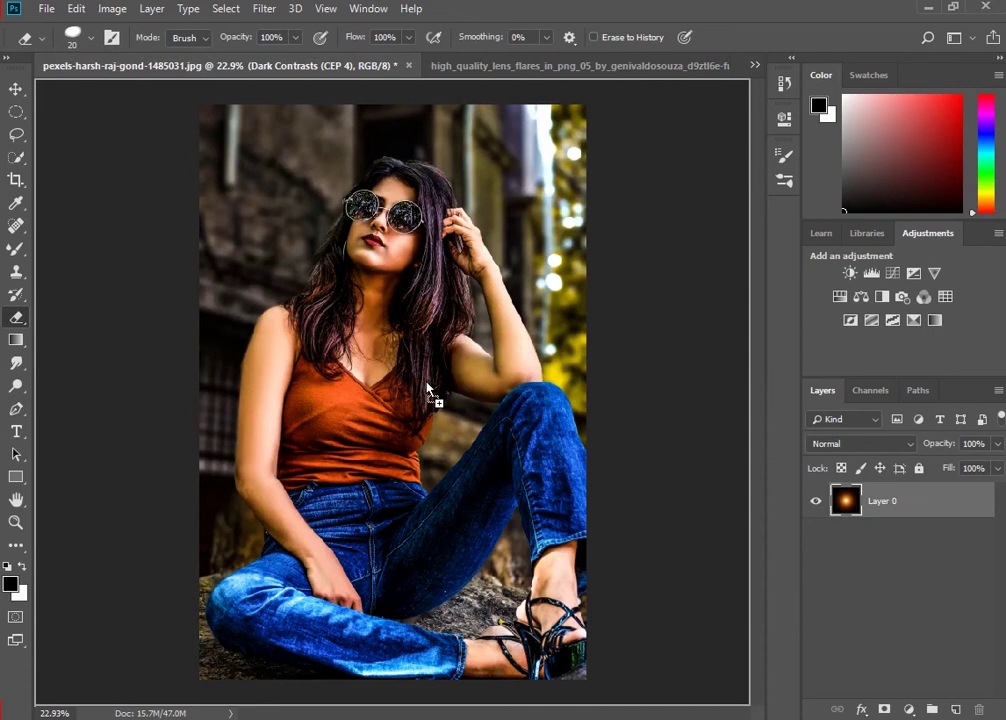
drag(428, 388, 433, 396)
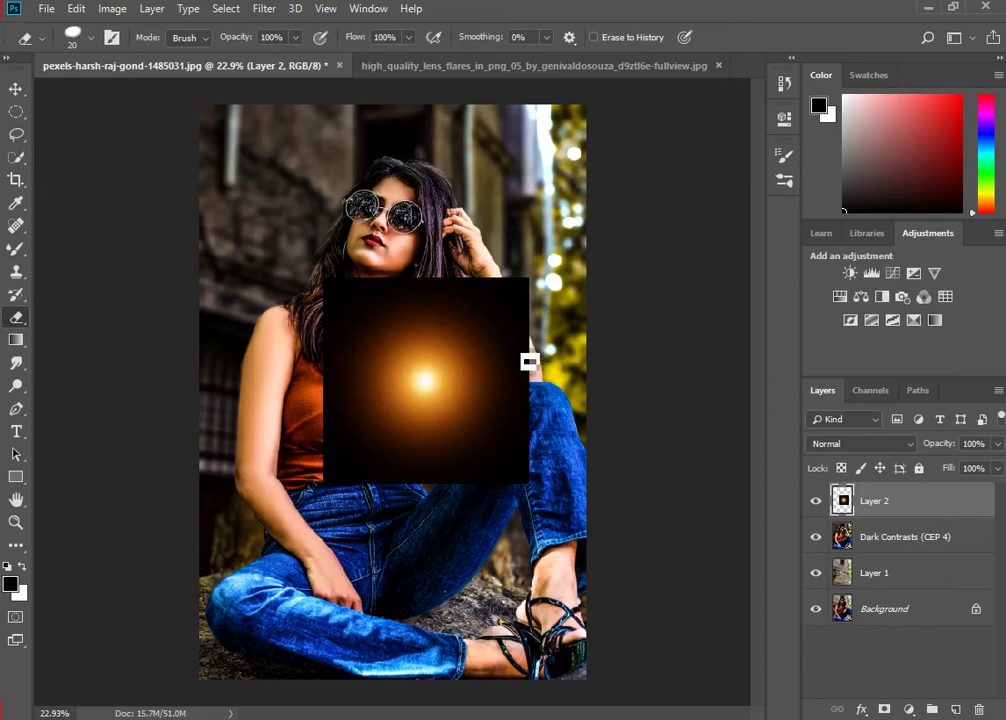
Set the flare layer's blend mode to Screen.
key(ctrl+t)
scroll(500, 365, up, 5)
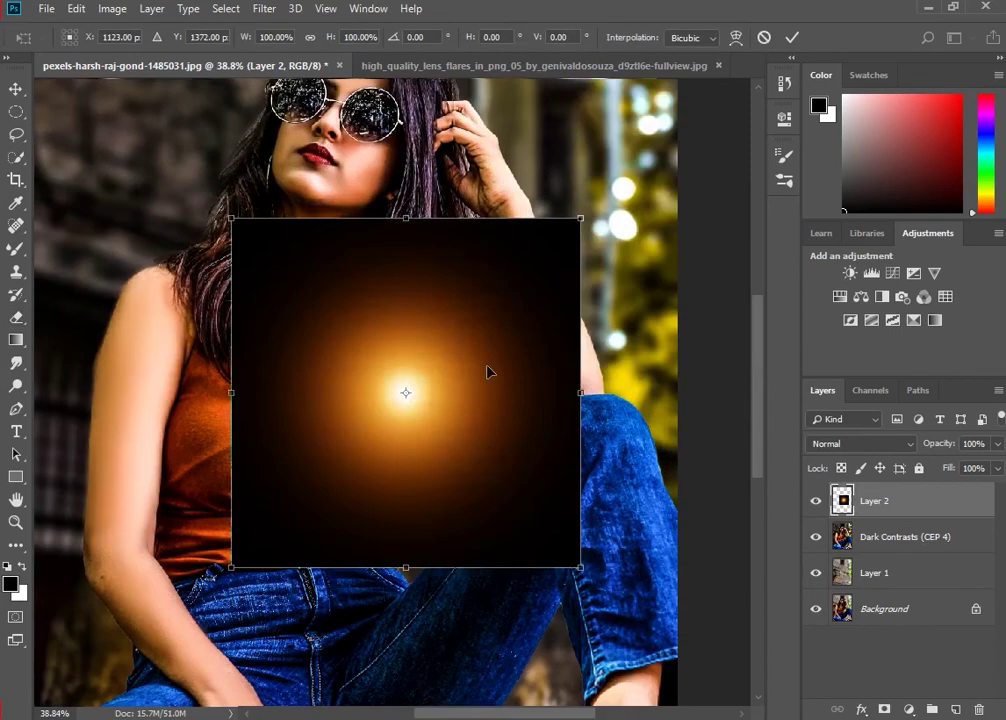
click(868, 443)
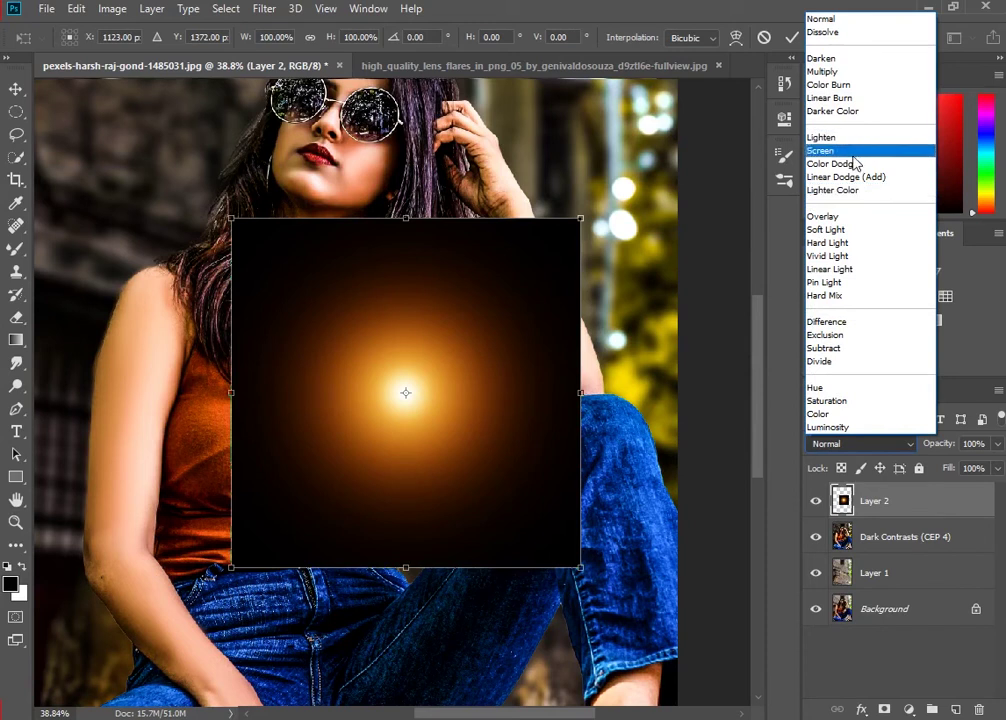
click(853, 153)
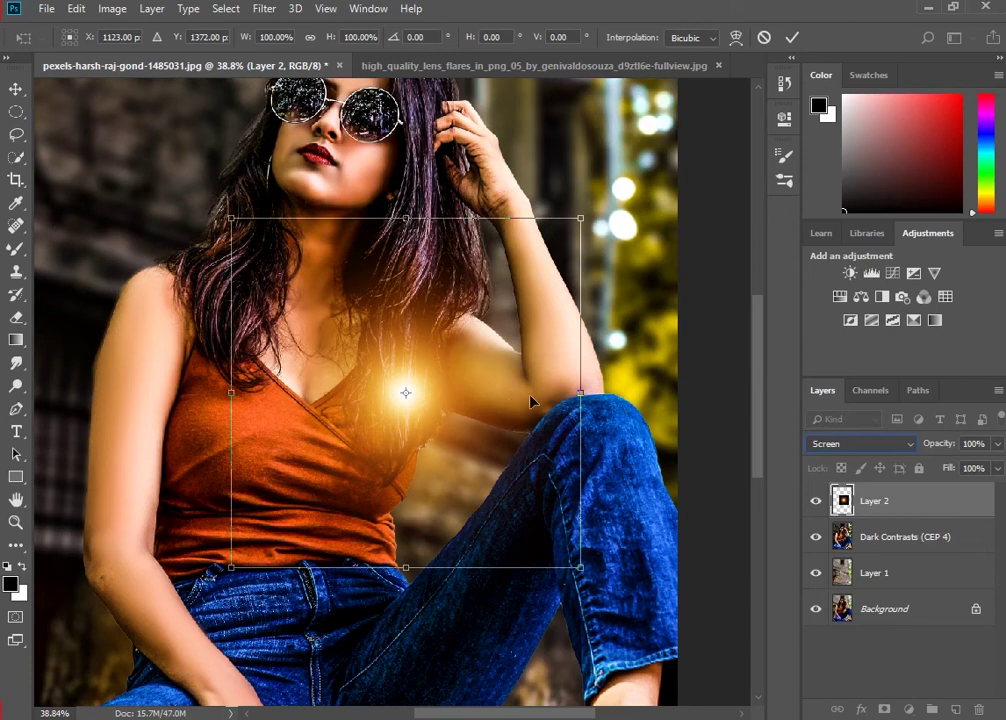
Move and enlarge the flare into the portrait's upper-right corner, then commit the transform.
scroll(537, 393, up, 3)
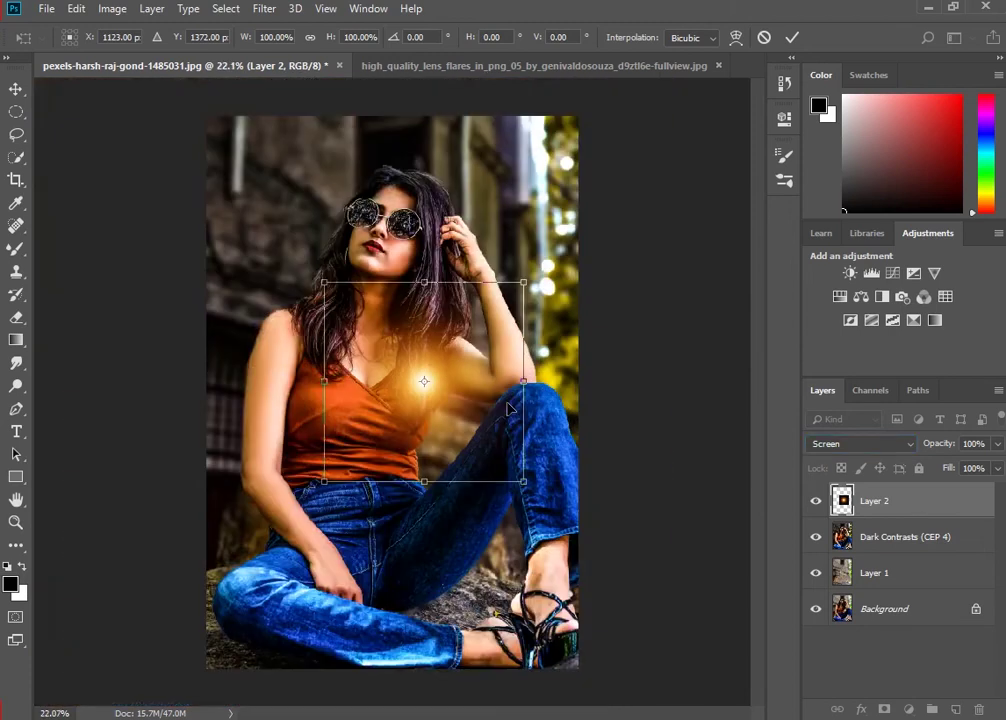
drag(476, 393, 598, 176)
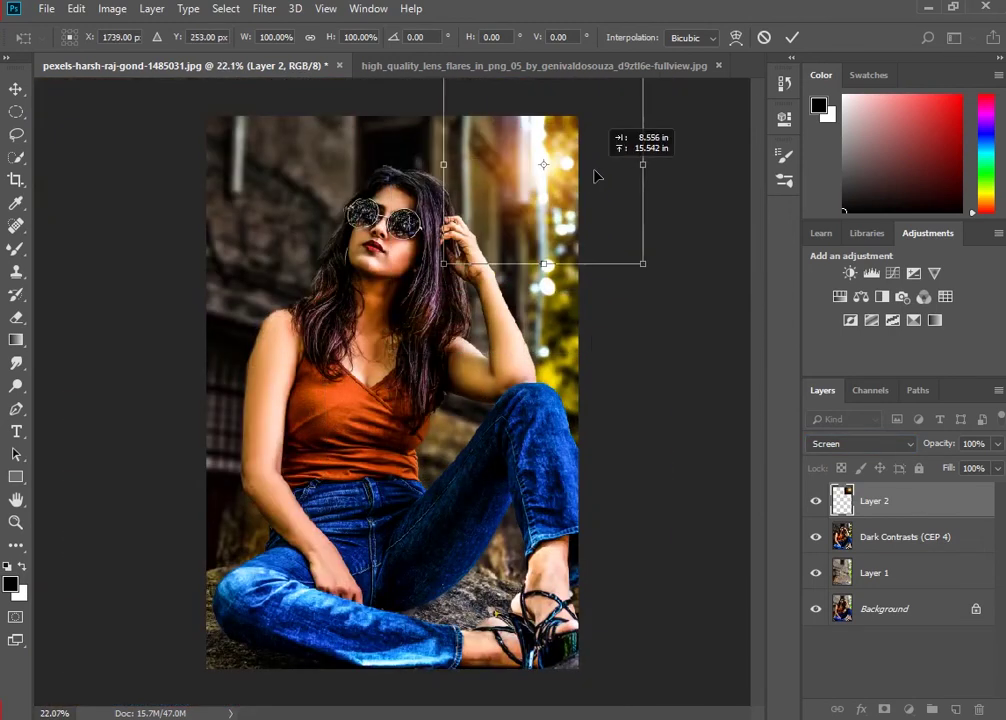
mouse_move(443, 266)
mouse_down()
mouse_move(153, 635)
mouse_move(629, 296)
mouse_up()
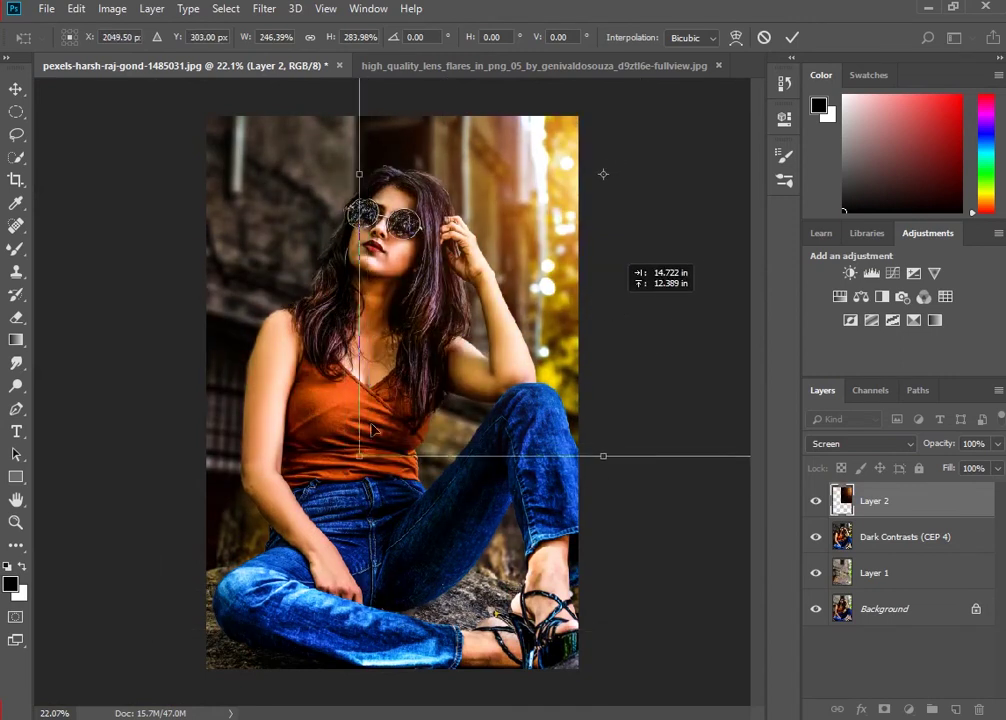
drag(615, 311, 613, 313)
drag(291, 505, 236, 539)
drag(584, 330, 582, 318)
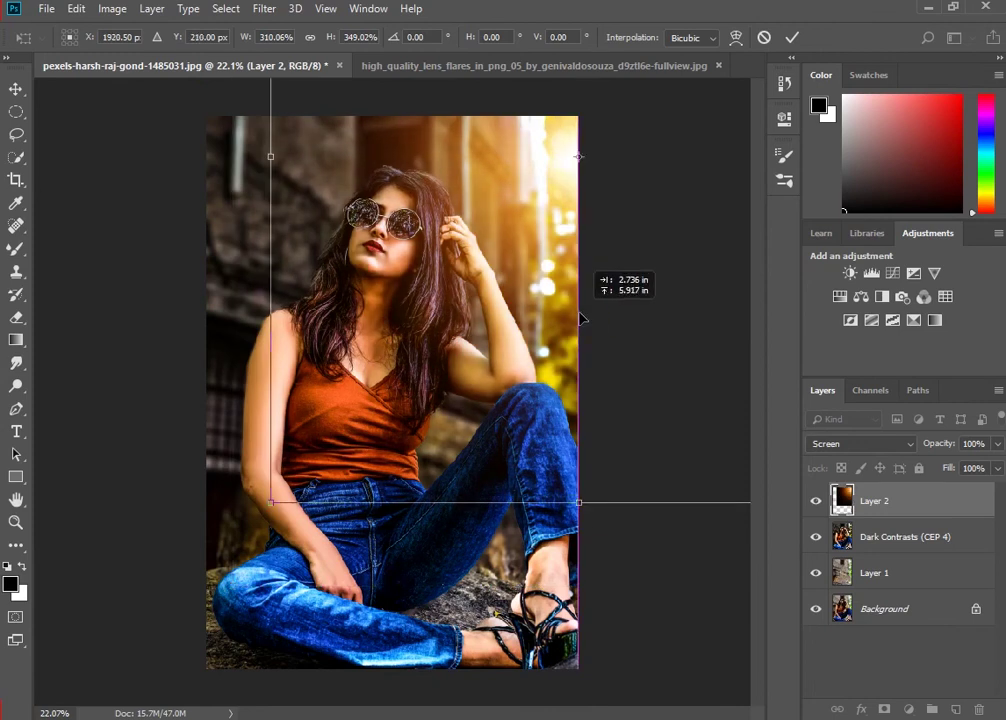
click(791, 37)
Lower the flare layer's opacity to about 93%.
key(e)
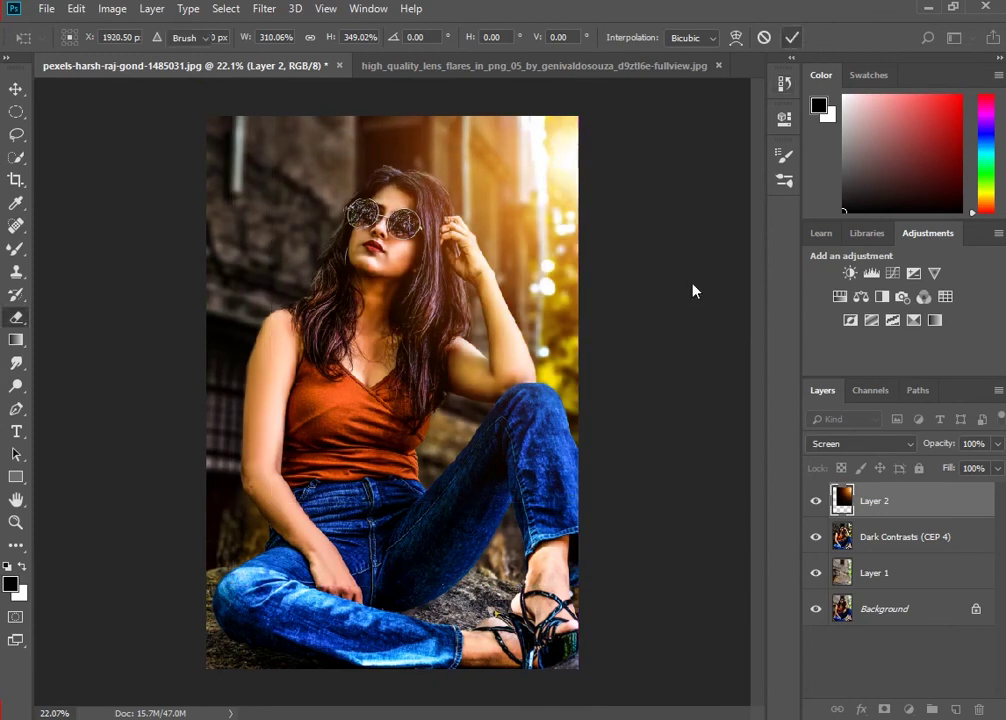
click(998, 445)
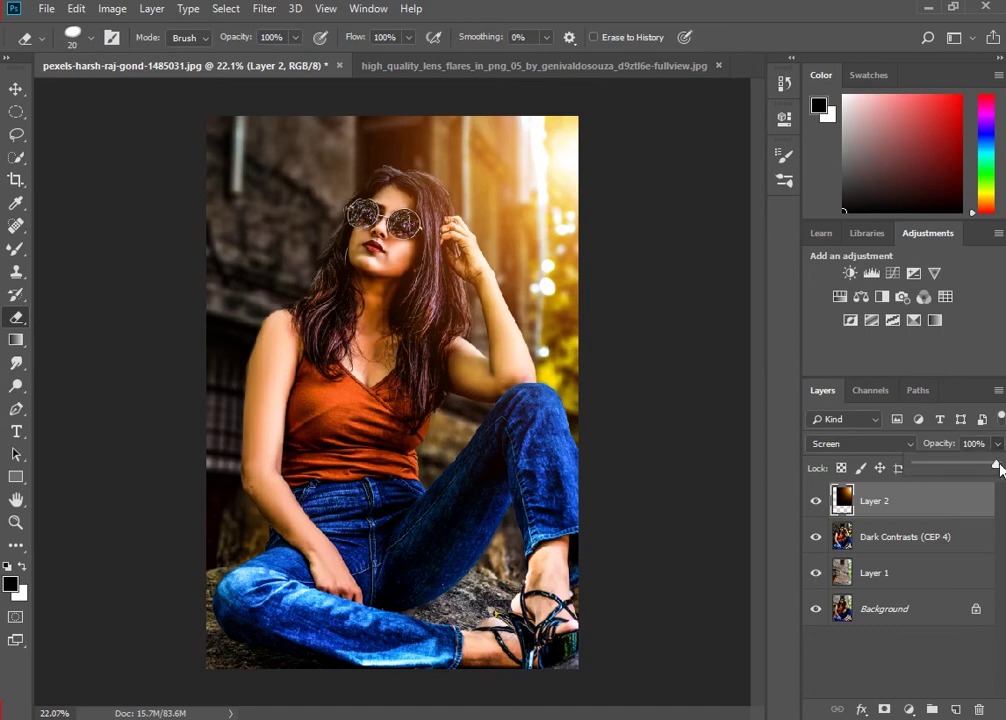
drag(996, 464, 991, 464)
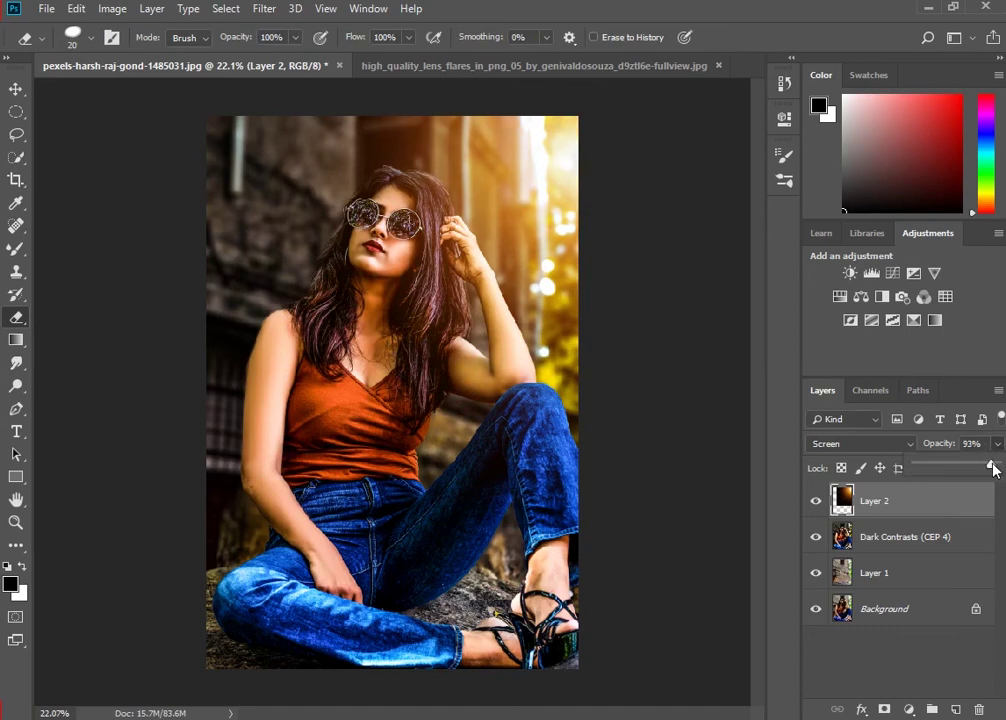
drag(990, 466, 989, 469)
click(907, 640)
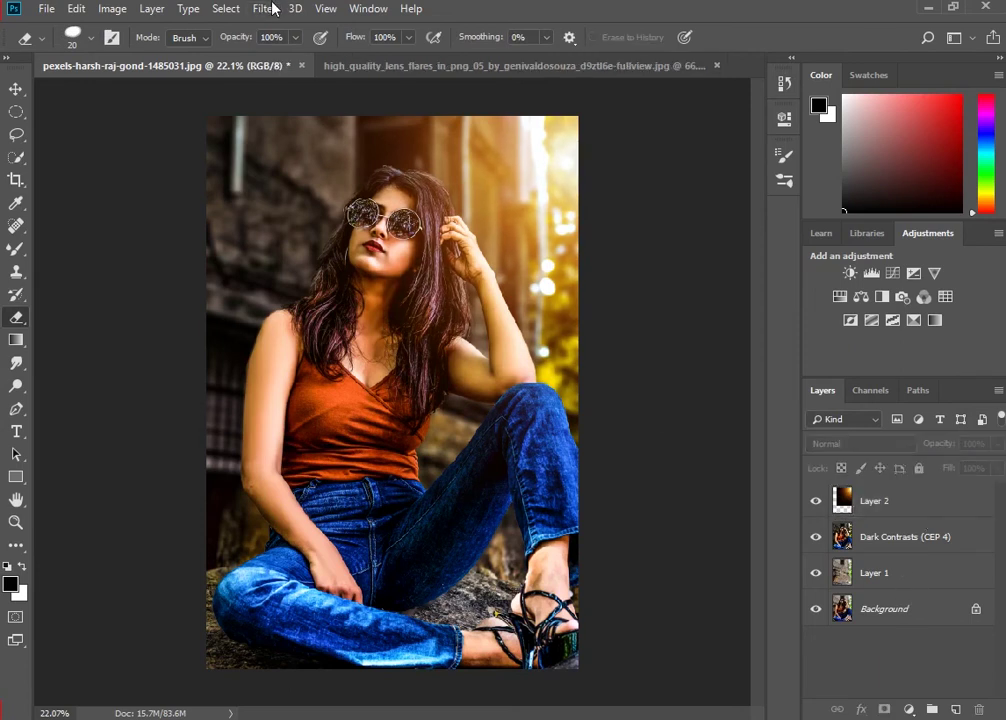
Soften Layer 2's flare with a Gaussian Blur of 33.9 pixels radius.
double_click(878, 501)
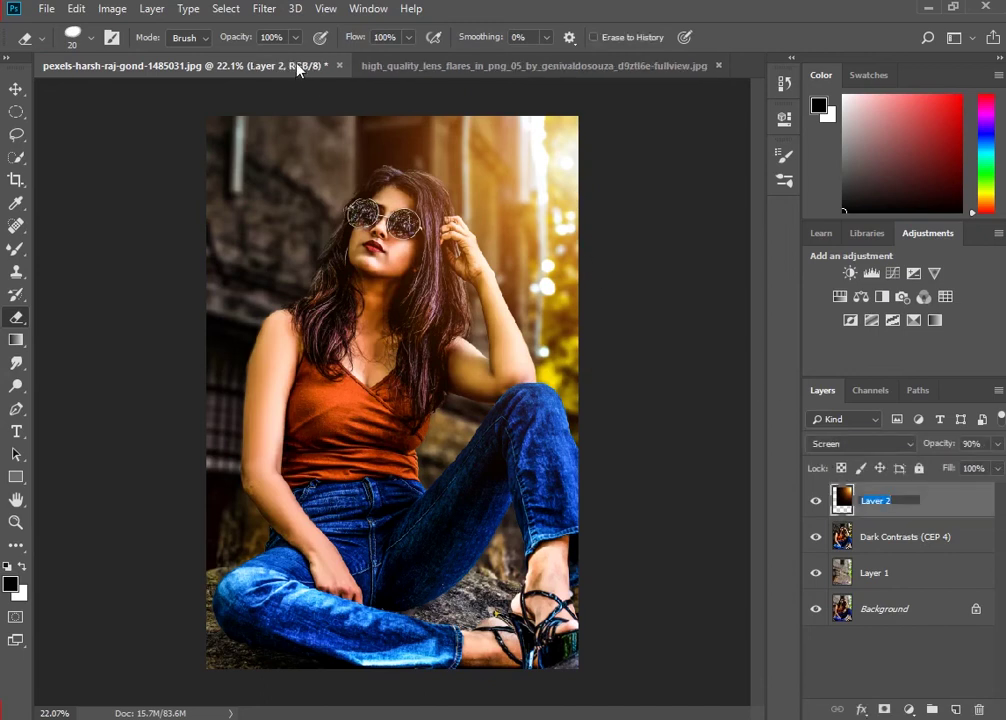
key(Return)
click(264, 9)
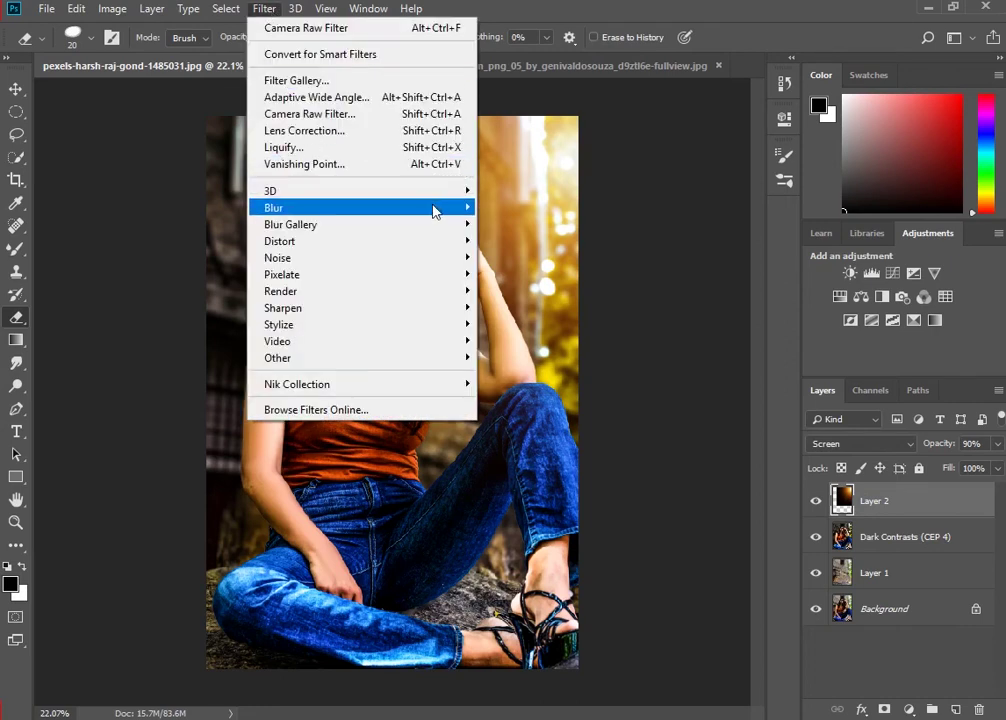
mouse_move(360, 207)
click(546, 277)
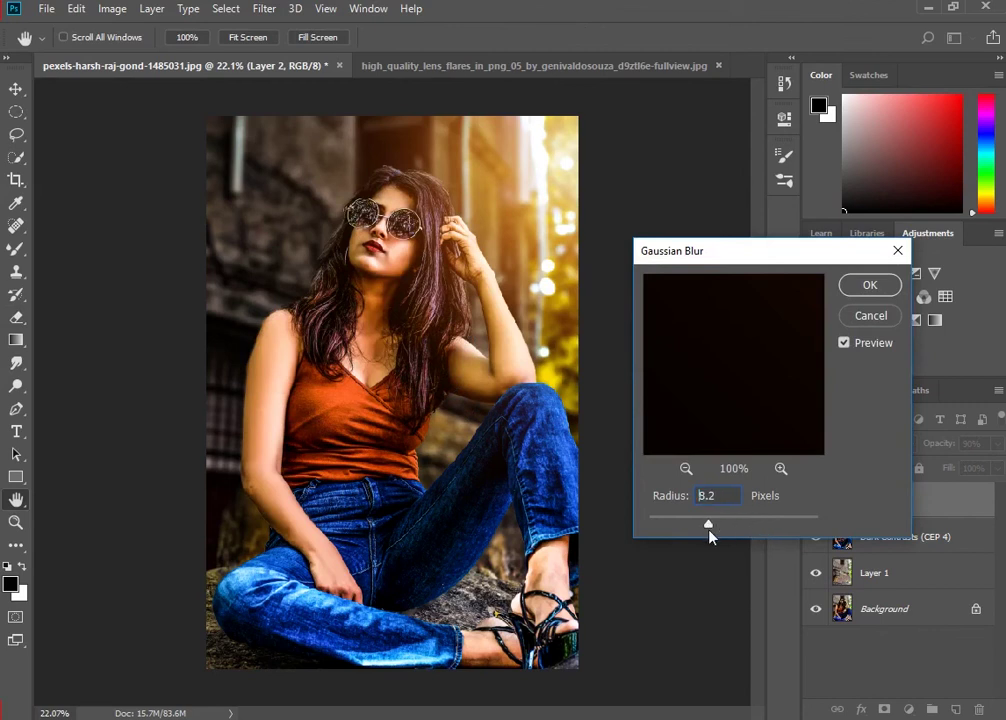
drag(712, 534, 719, 534)
click(869, 285)
key(e)
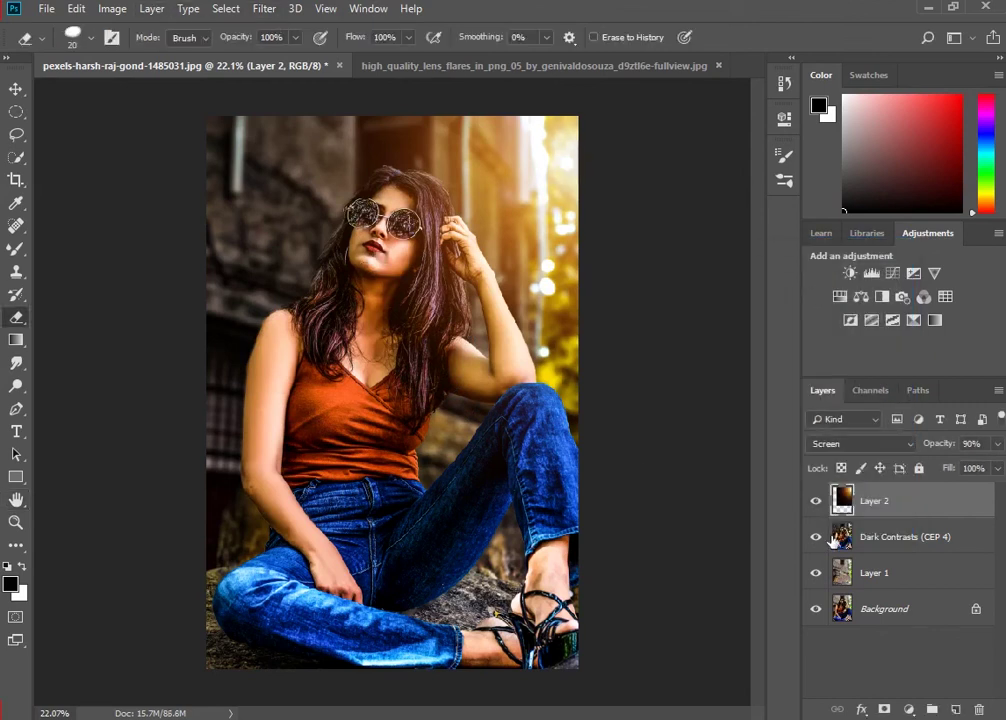
scroll(541, 380, down, 1)
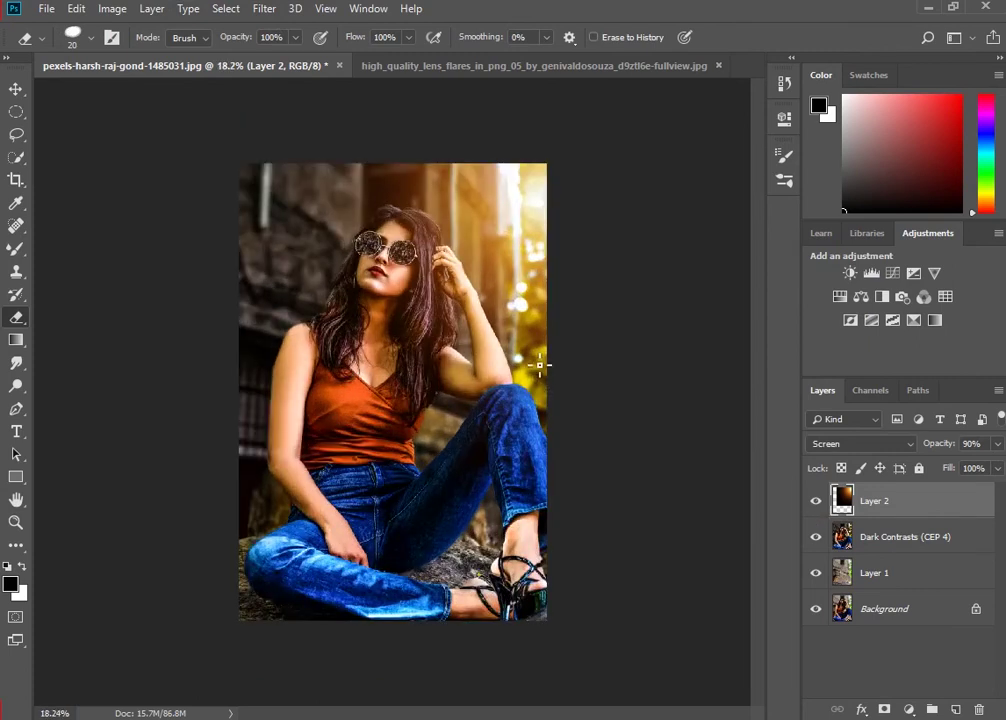
Merge the Layer 2 flare down into Dark Contrasts (CEP 4).
scroll(539, 365, up, 1)
right_click(950, 505)
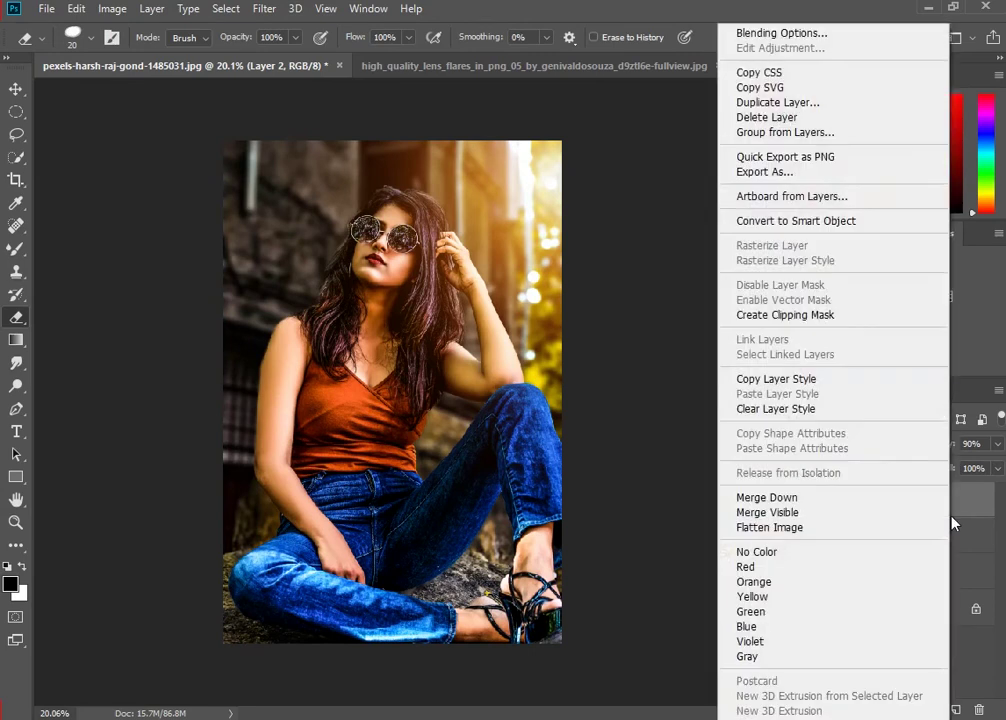
click(824, 497)
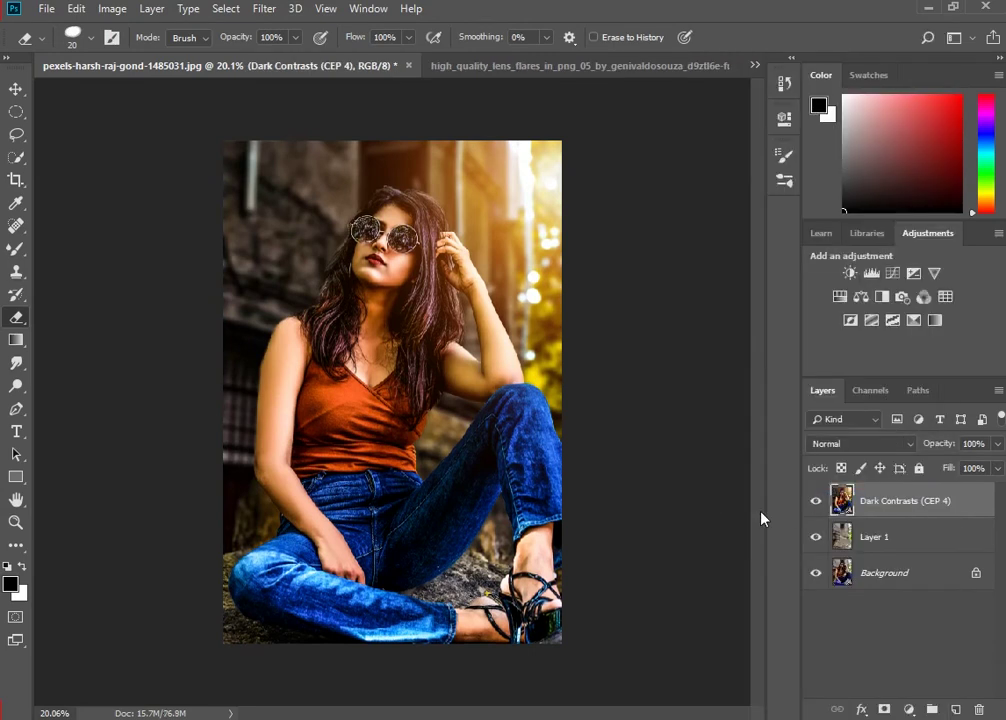
scroll(285, 268, up, 1)
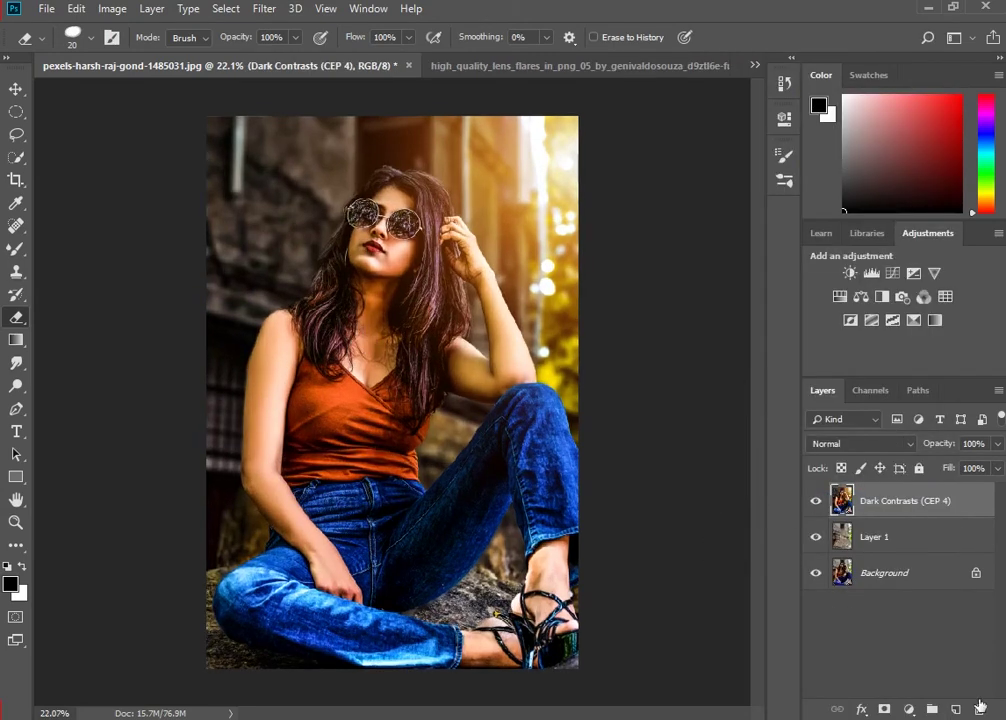
click(909, 709)
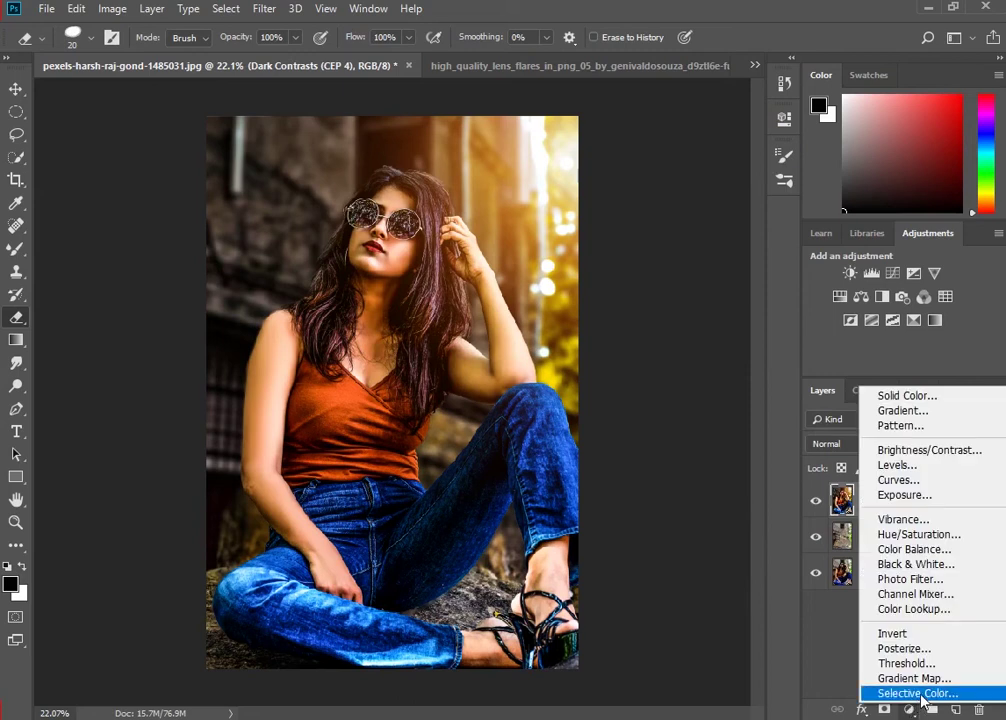
Add a Selective Color layer and lift the Blacks with Black -8.
click(918, 693)
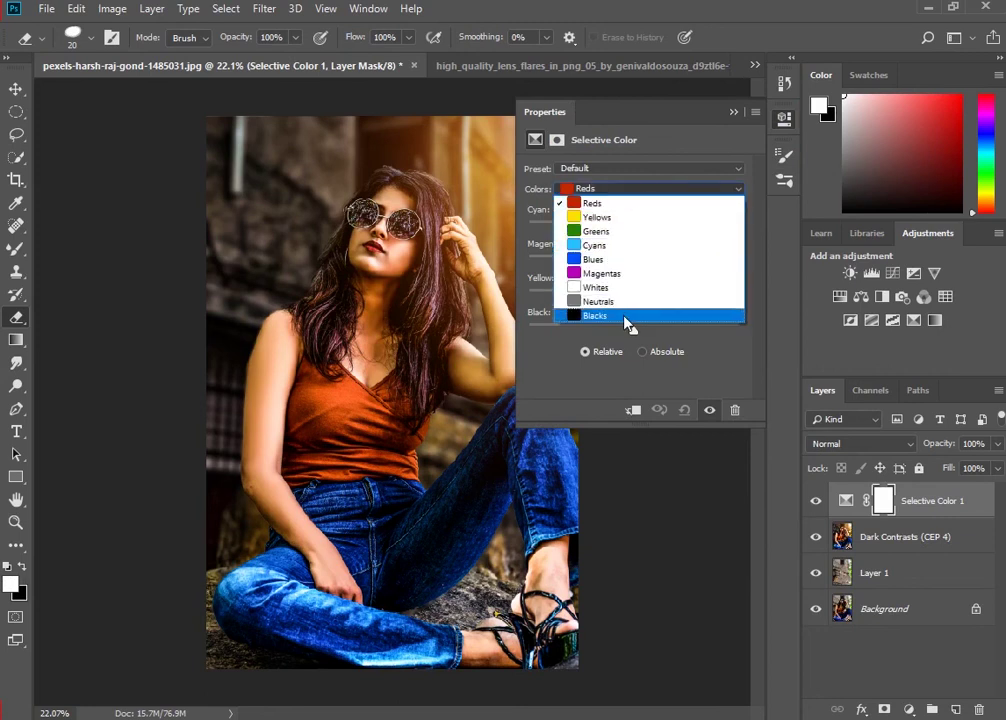
click(630, 315)
drag(632, 330, 627, 336)
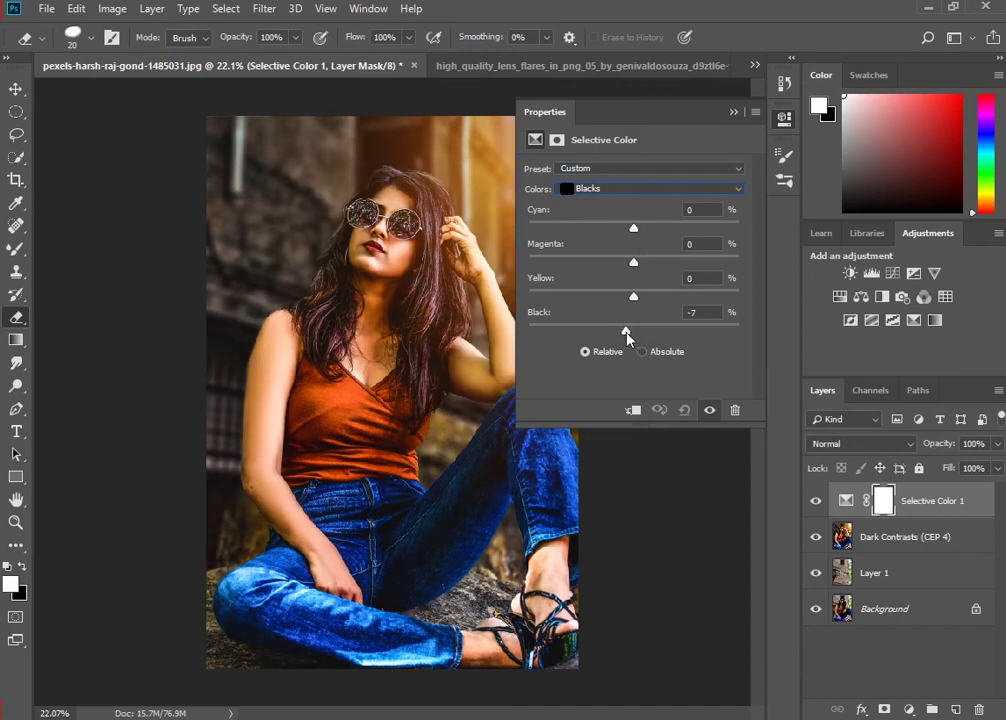
drag(628, 340, 629, 340)
drag(629, 338, 629, 339)
drag(629, 339, 625, 337)
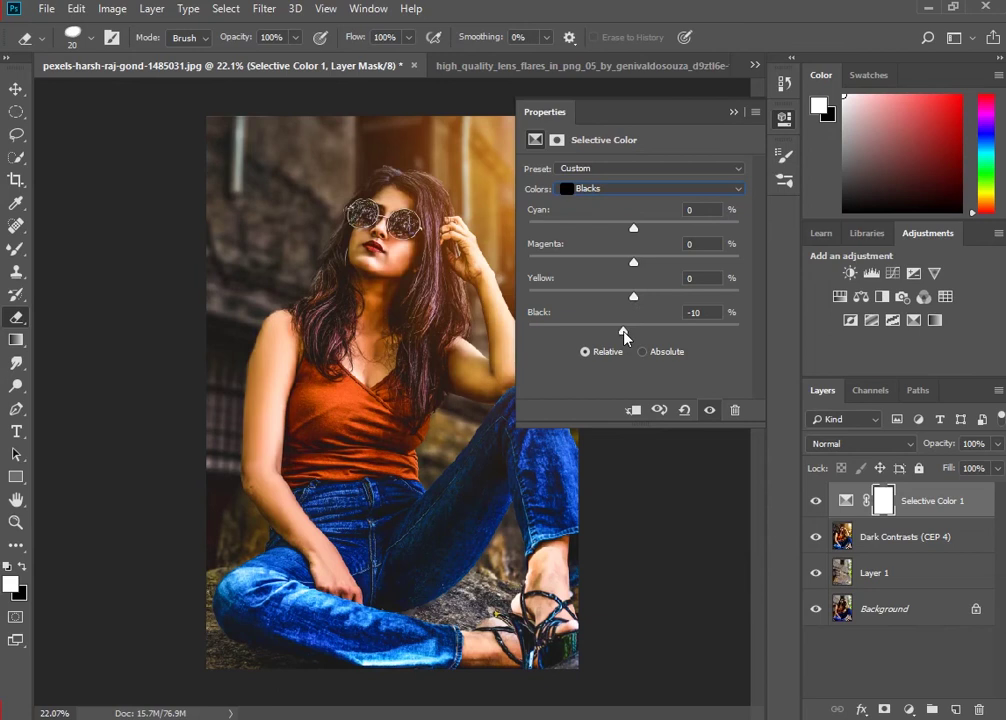
drag(625, 337, 649, 320)
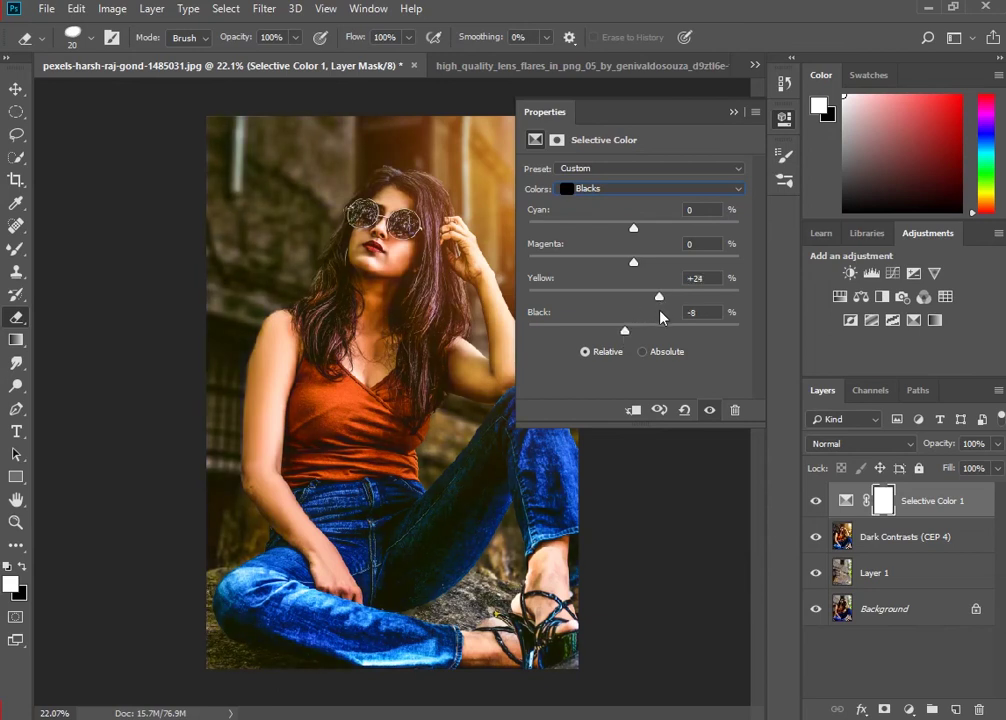
Warm the Blacks with Yellow +13, Magenta +5 and Cyan +2.
drag(649, 320, 652, 326)
drag(652, 326, 650, 326)
drag(633, 262, 640, 281)
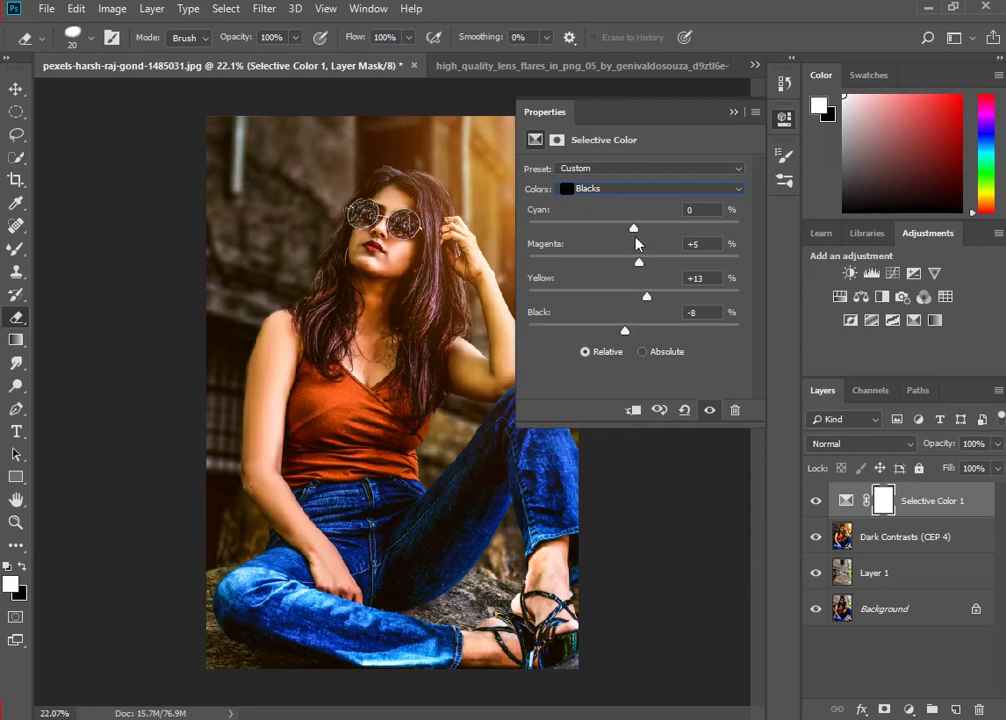
drag(636, 228, 638, 241)
click(737, 107)
scroll(495, 312, down, 1)
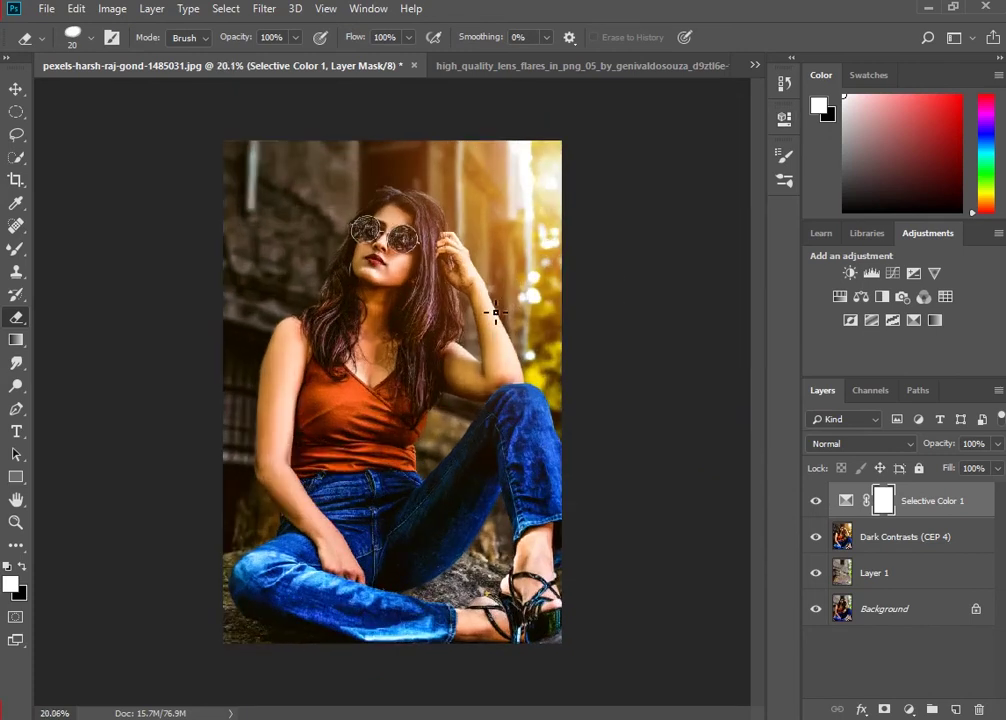
right_click(962, 516)
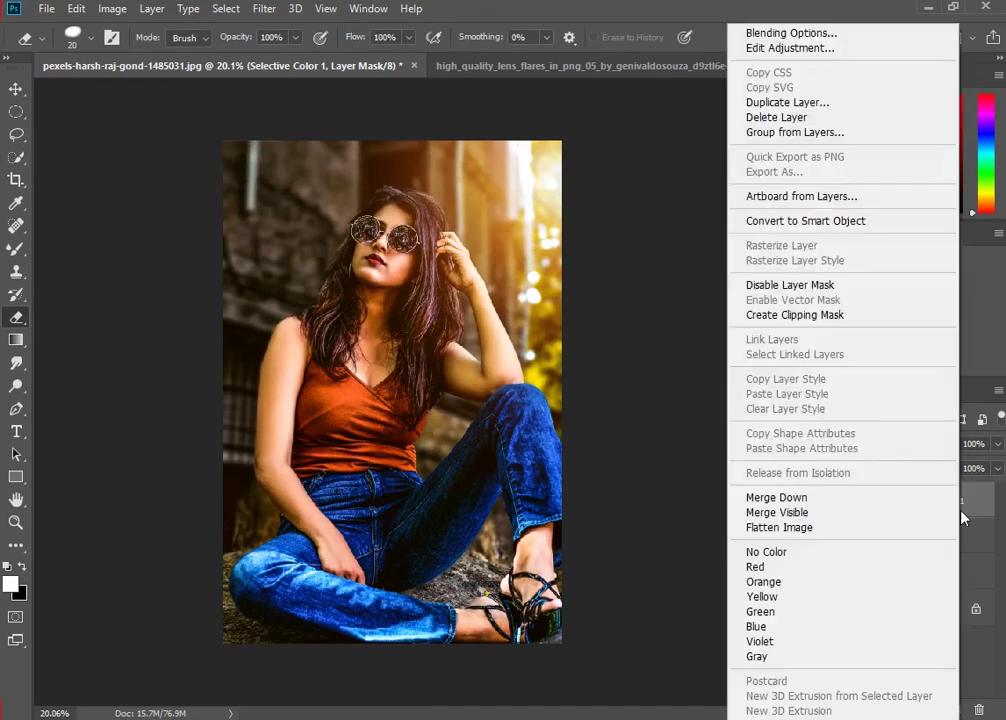
Merge Selective Color into Dark Contrasts (CEP 4) and draw a Camera Raw radial filter ellipse.
click(810, 498)
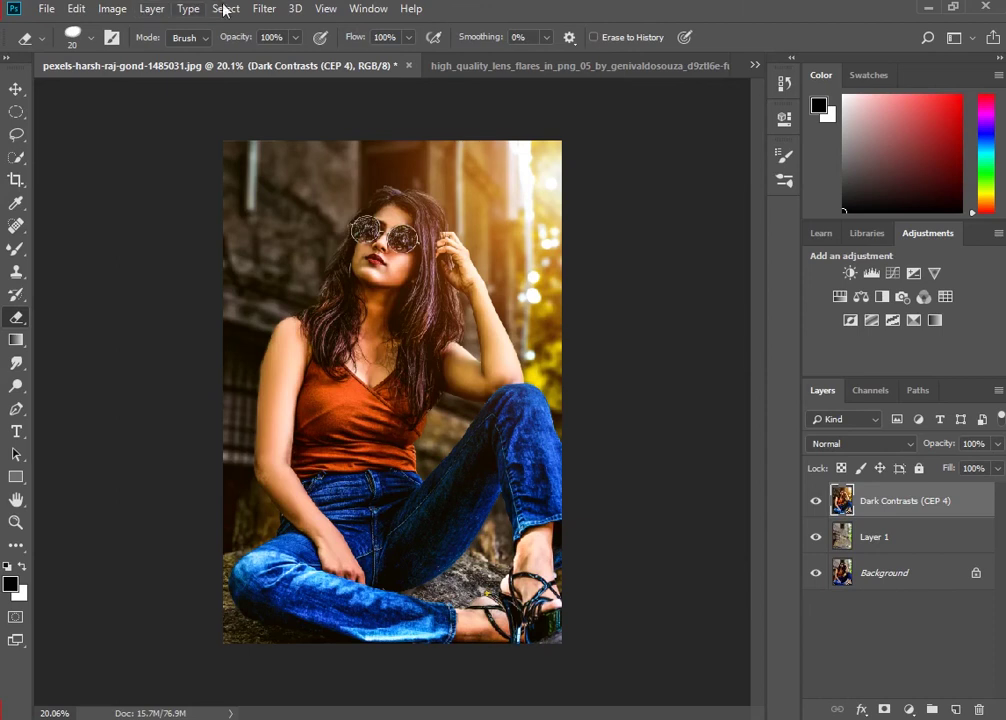
click(266, 10)
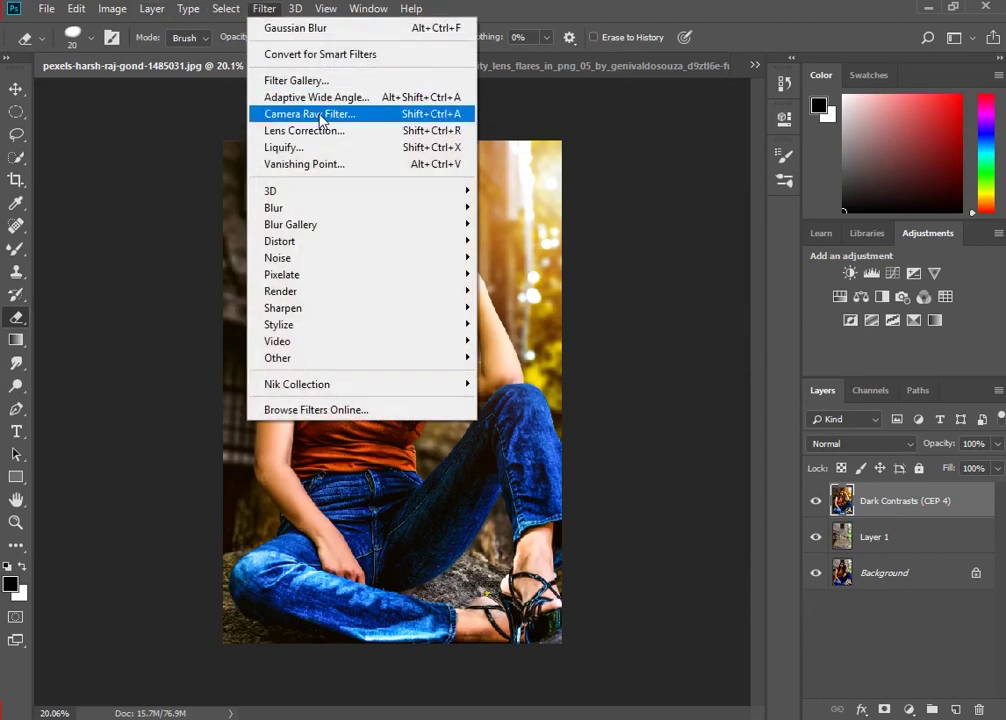
click(320, 114)
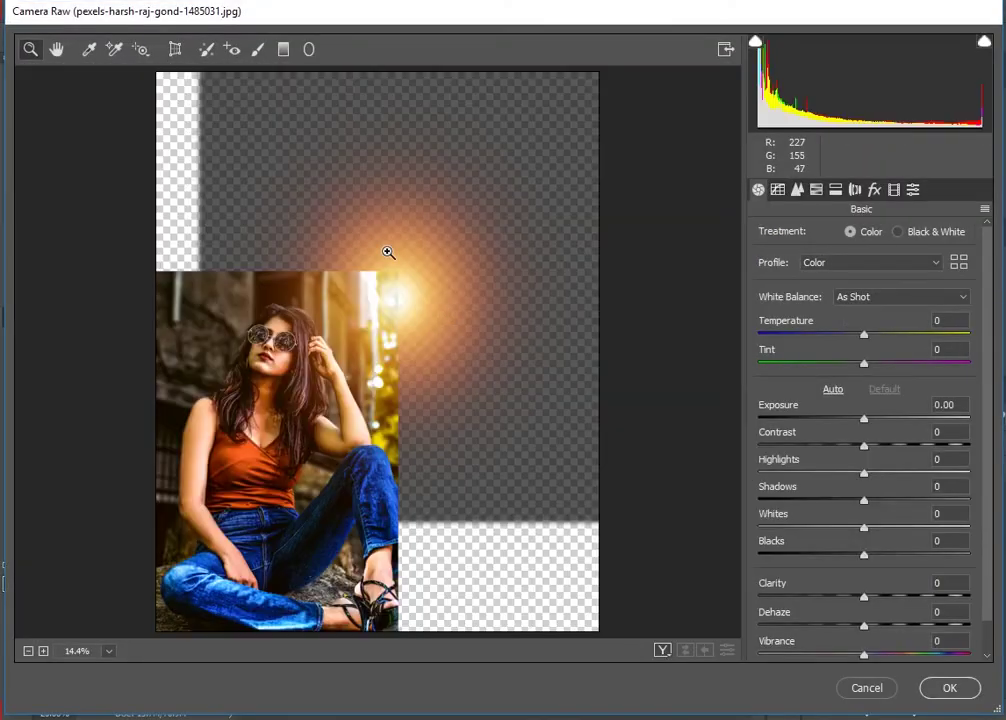
click(310, 50)
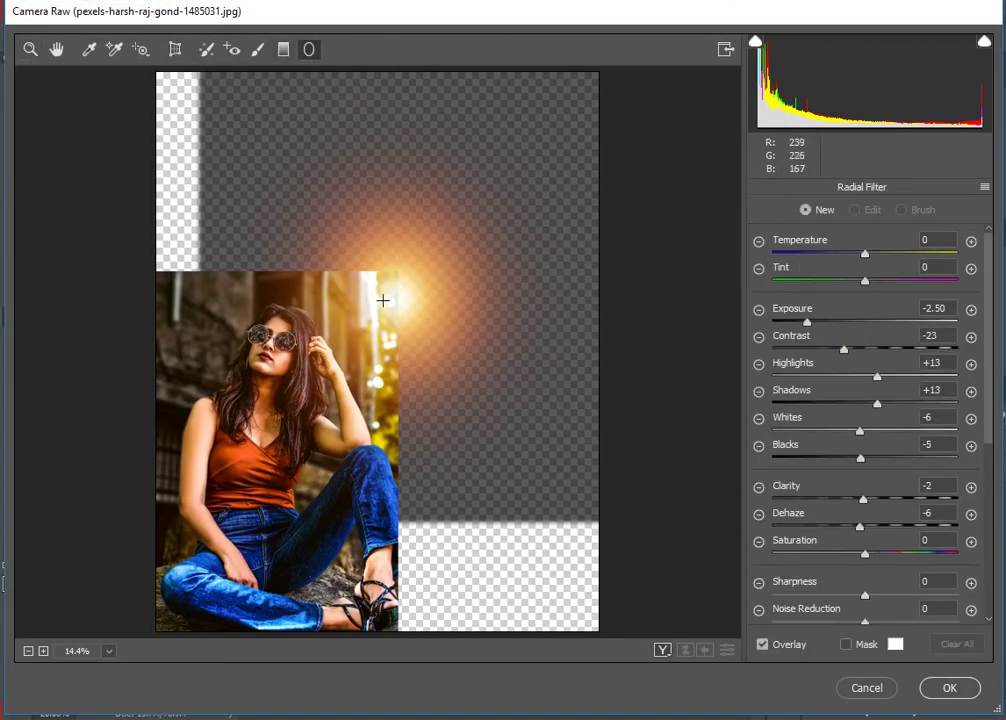
drag(385, 285, 260, 435)
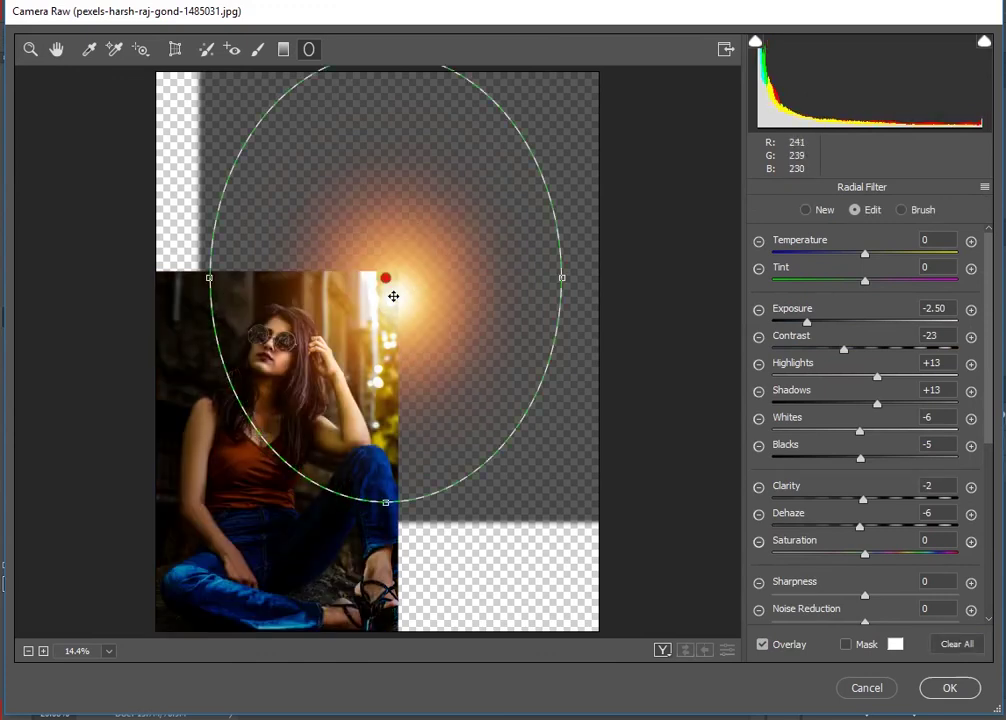
Move and stretch the ellipse over the woman, set Blacks to -6, and apply.
drag(386, 279, 325, 363)
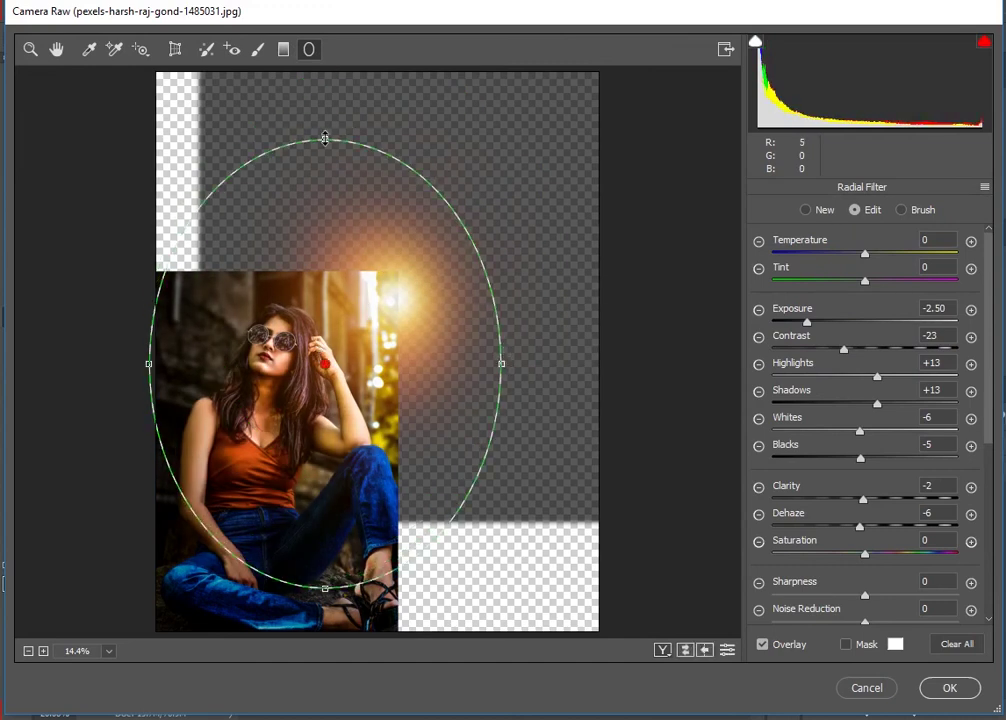
drag(325, 139, 332, 124)
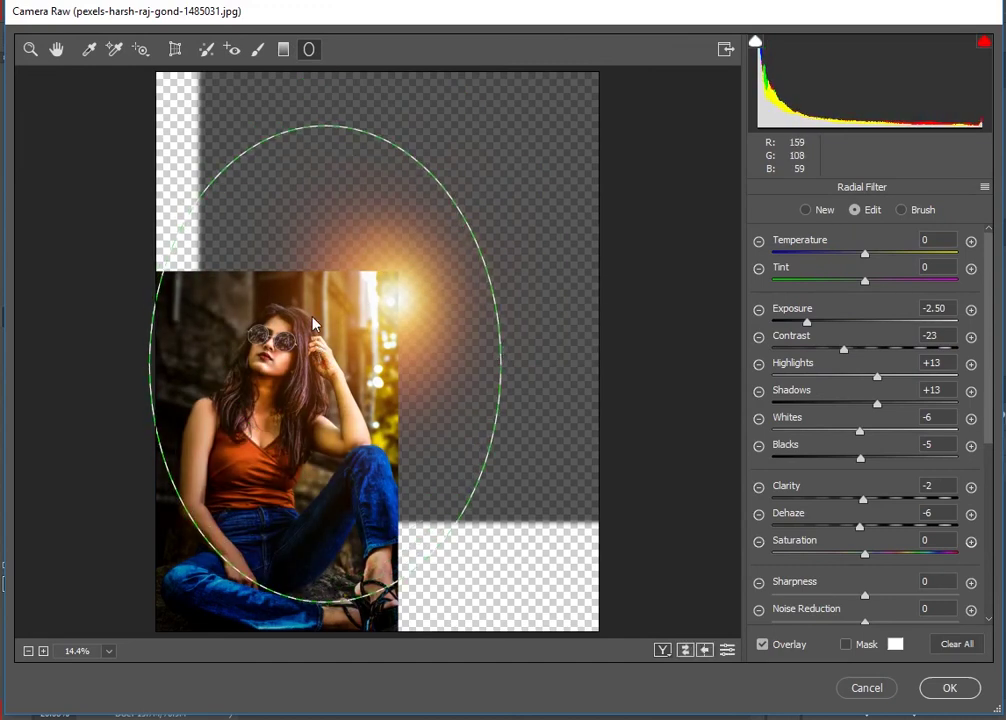
drag(313, 323, 309, 327)
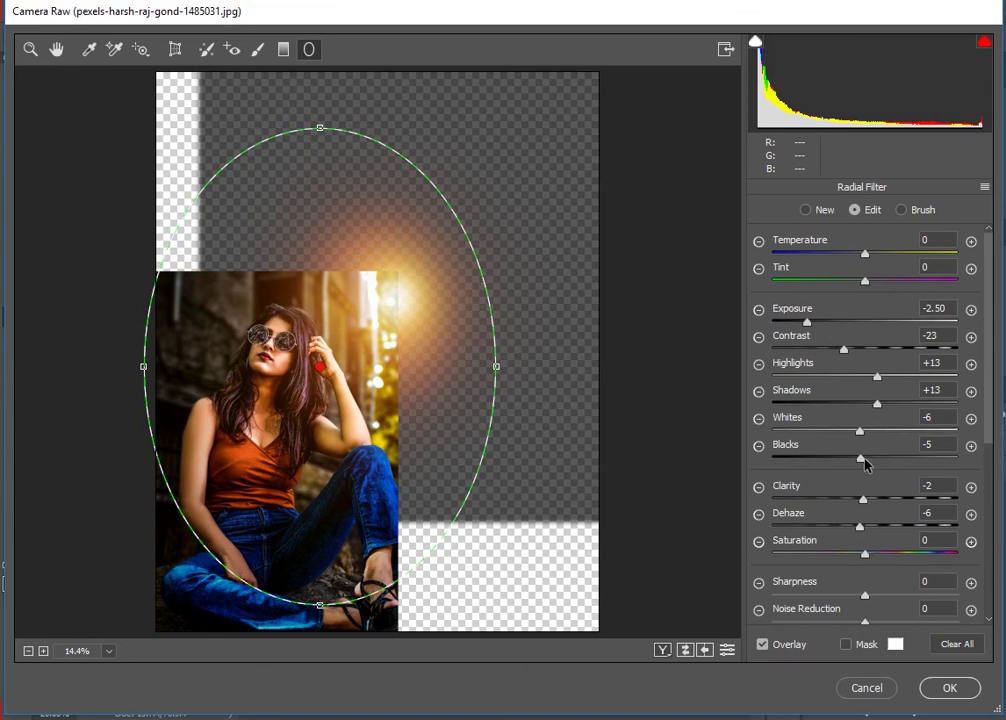
drag(860, 457, 858, 457)
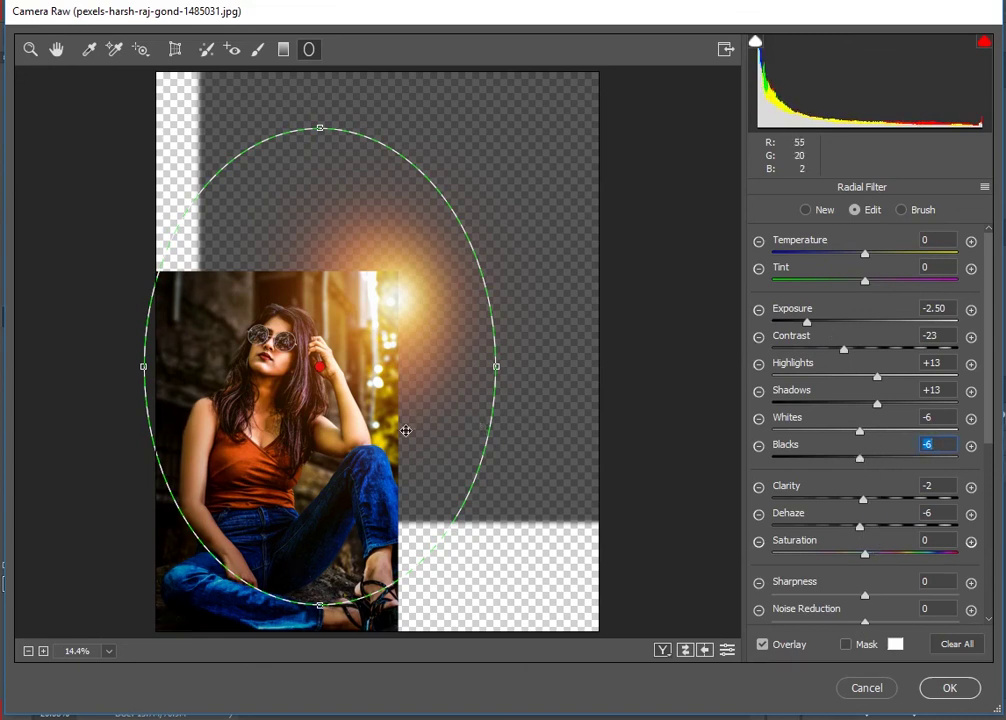
click(362, 449)
key(Return)
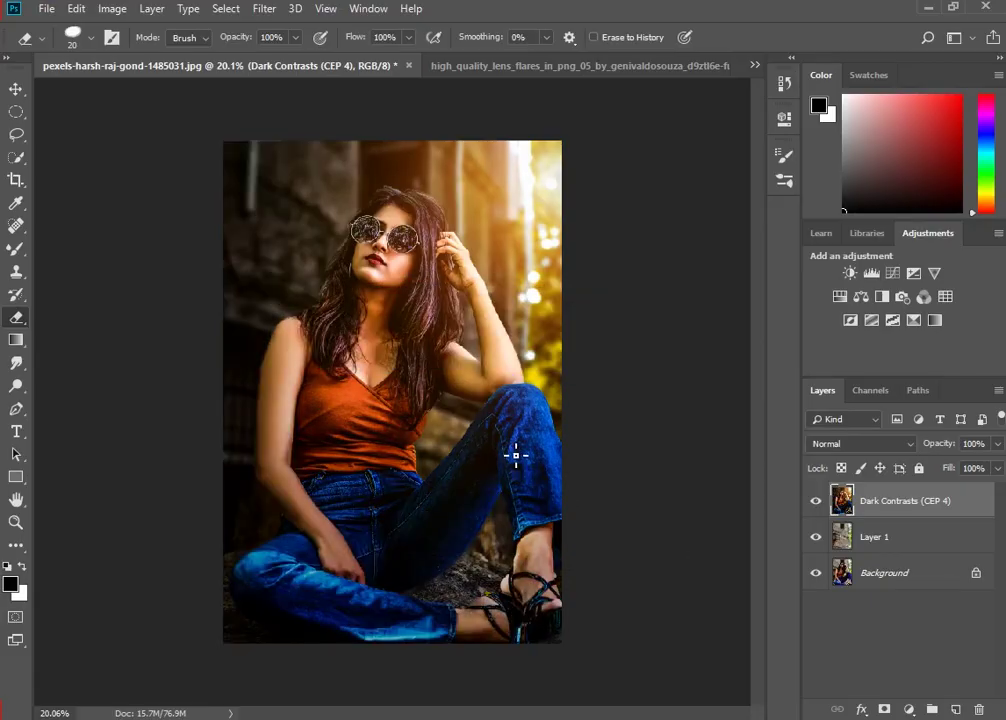
Add a Curves layer with a lower-midtone point and a raised black point for faded shadows.
scroll(516, 455, down, 1)
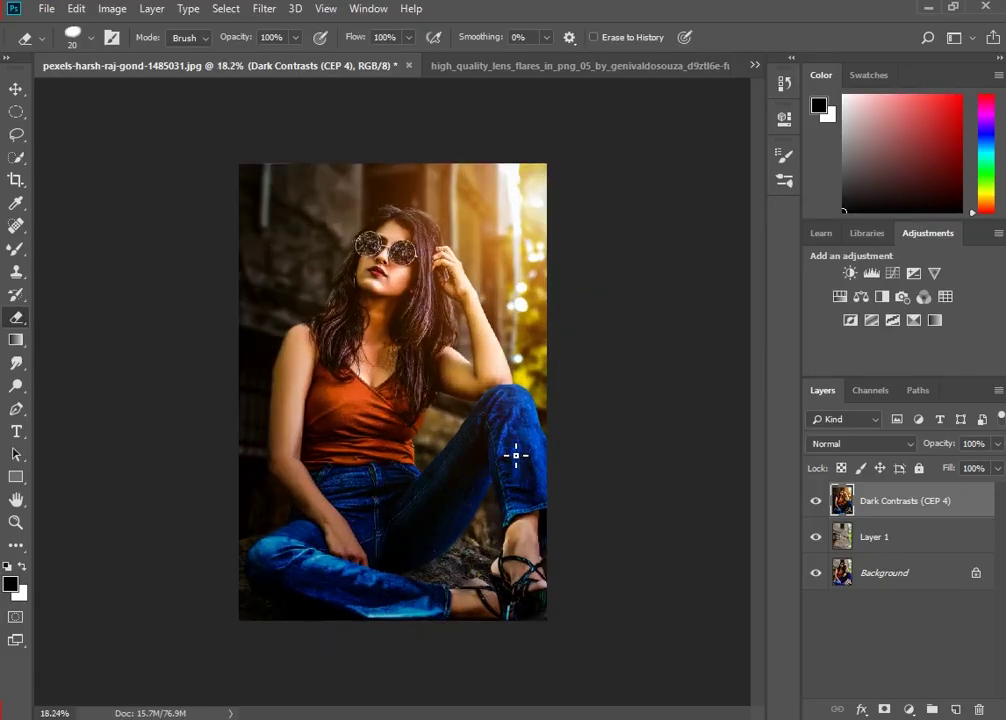
scroll(516, 455, up, 1)
scroll(516, 455, down, 1)
scroll(516, 455, up, 1)
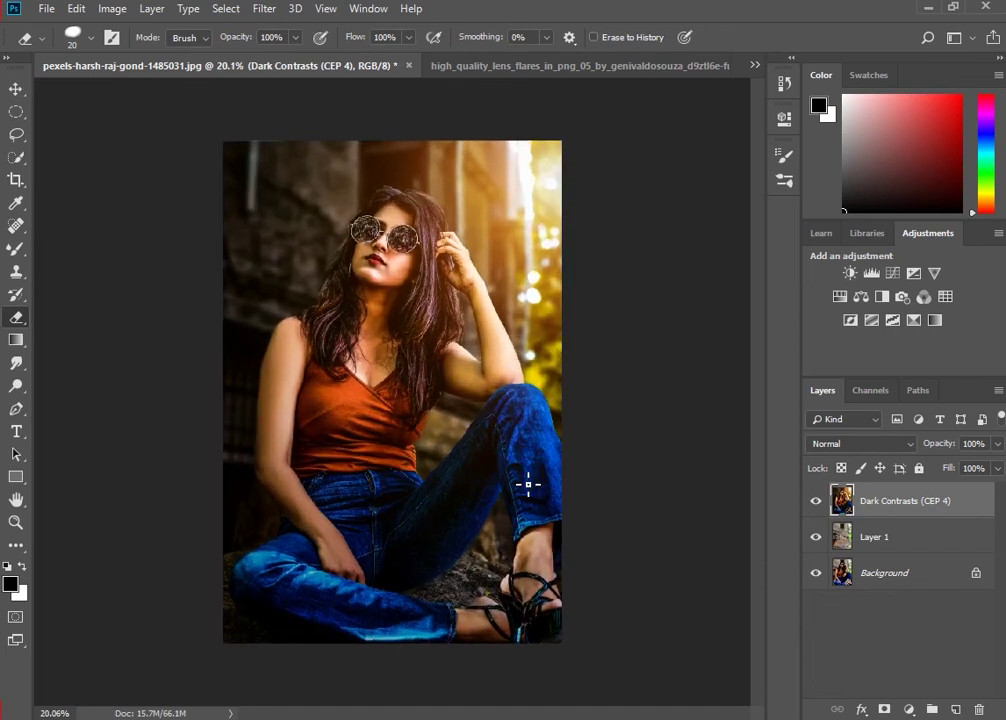
click(909, 709)
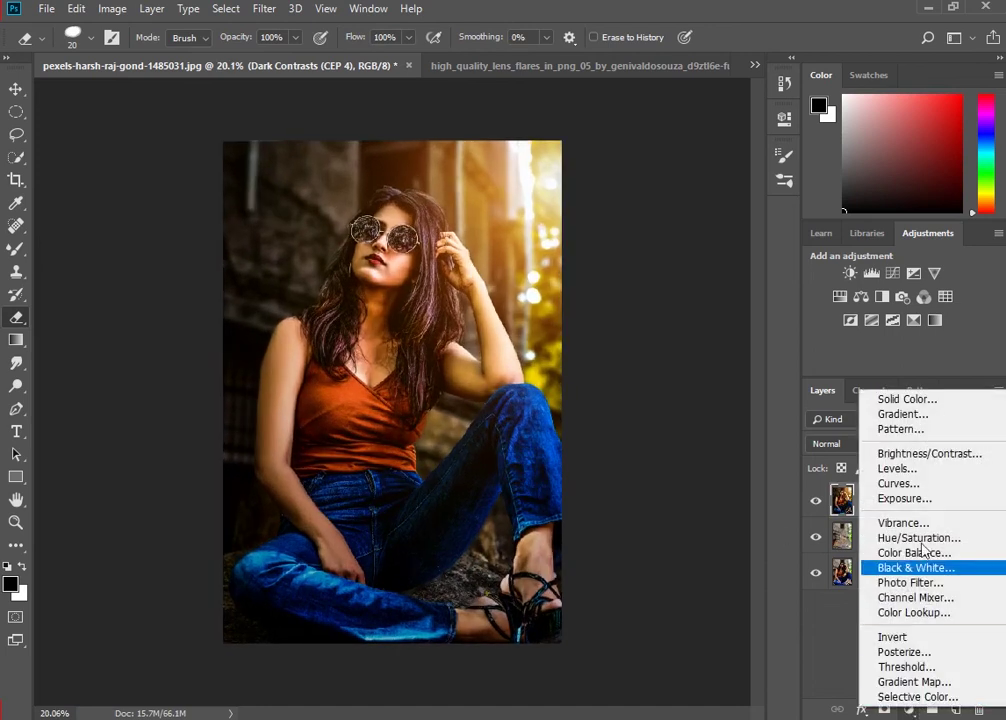
click(932, 488)
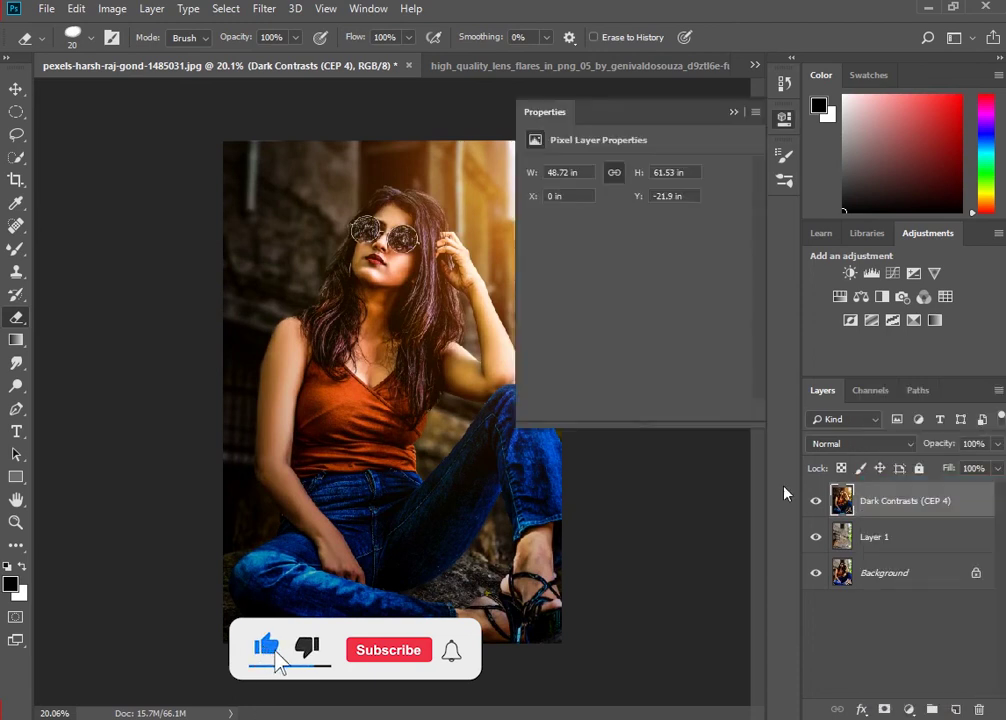
click(606, 344)
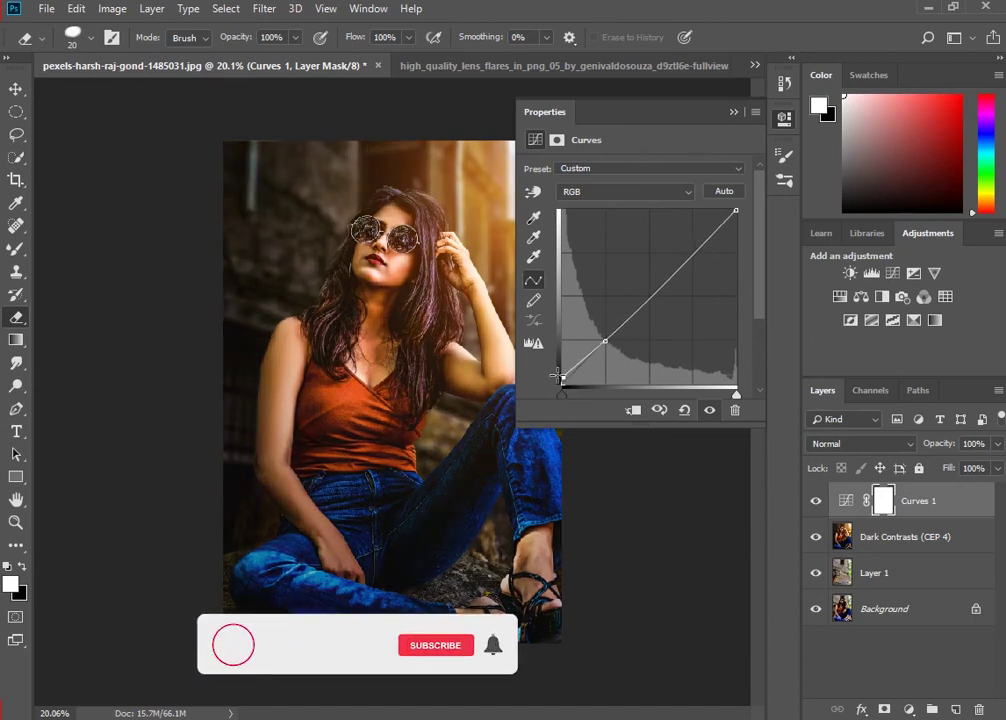
drag(556, 375, 555, 370)
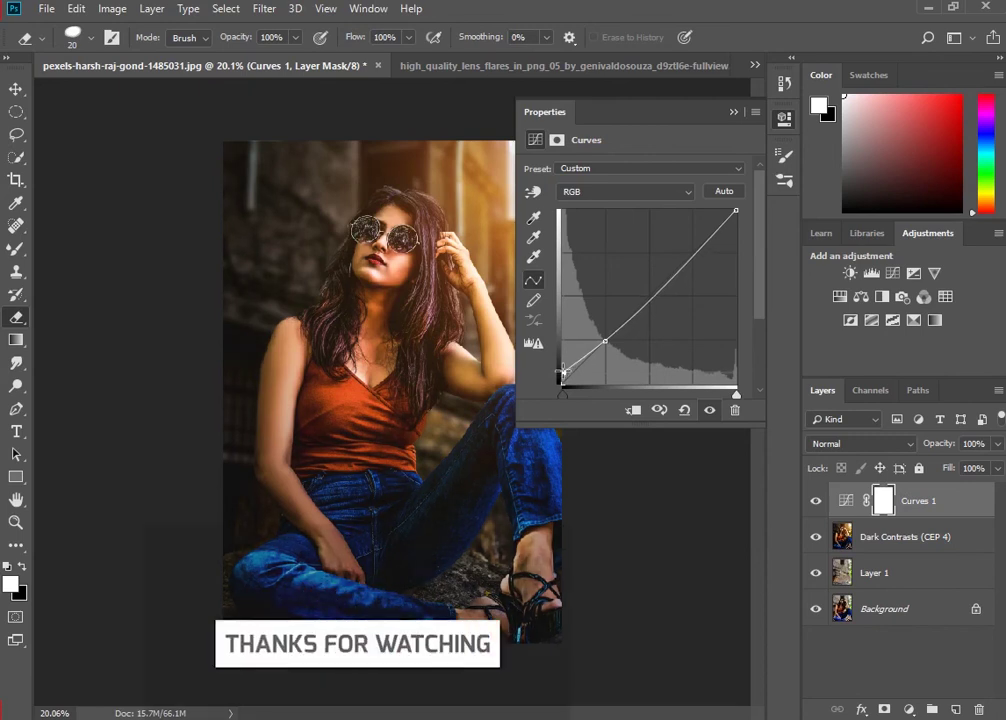
click(733, 111)
scroll(608, 321, down, 1)
right_click(977, 511)
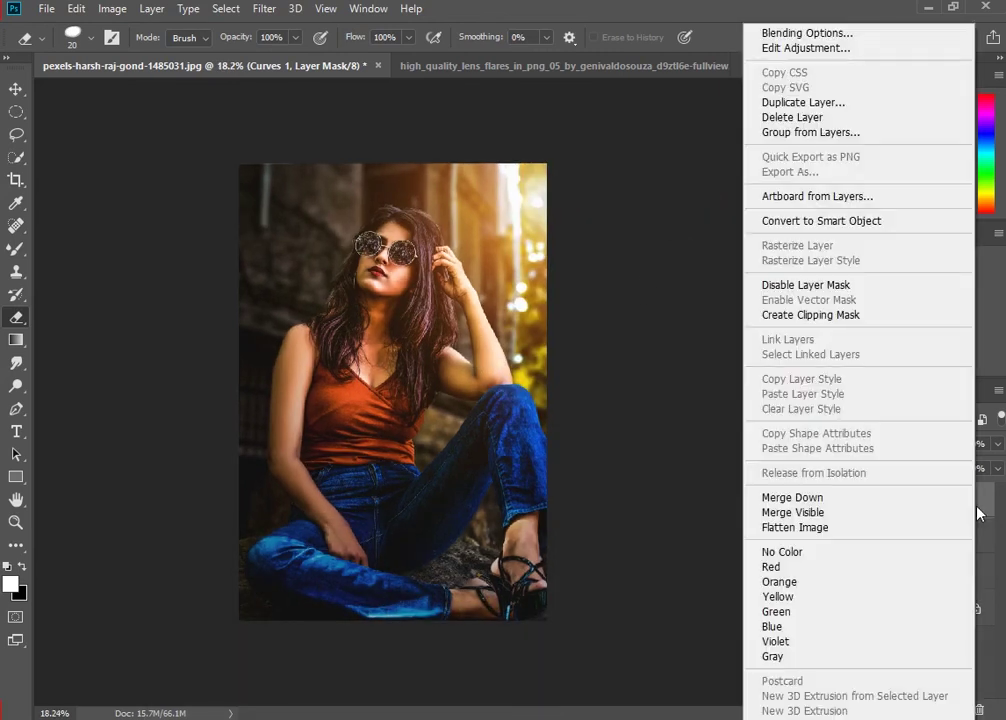
Merge Curves into Dark Contrasts, then apply Camera Raw with Shadows +13 and Highlights +13.
click(846, 497)
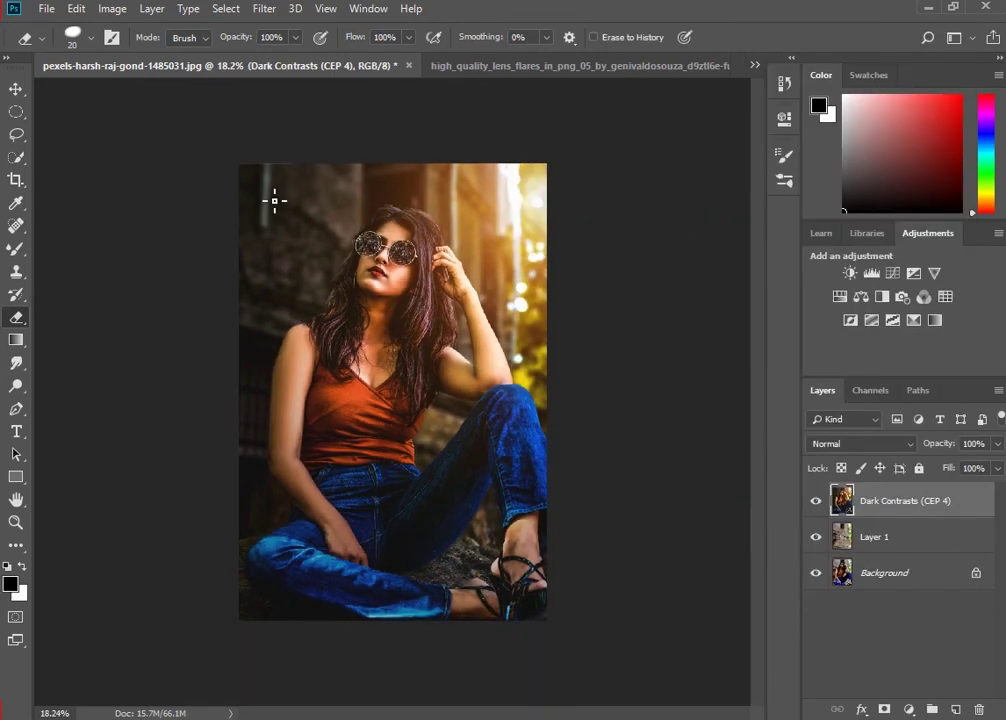
click(263, 10)
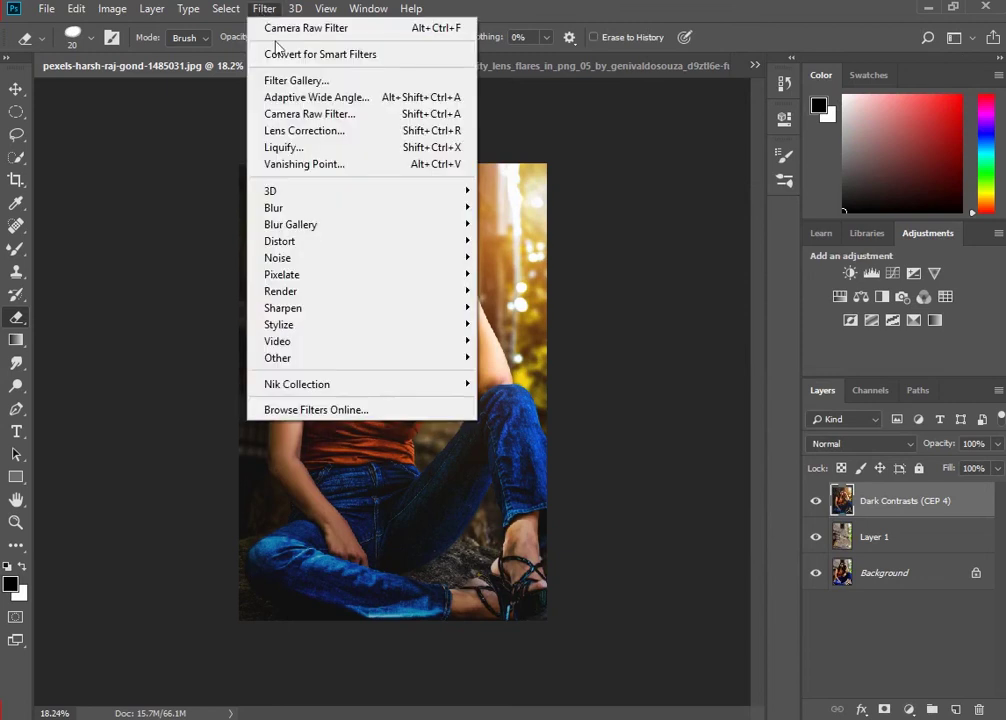
click(309, 114)
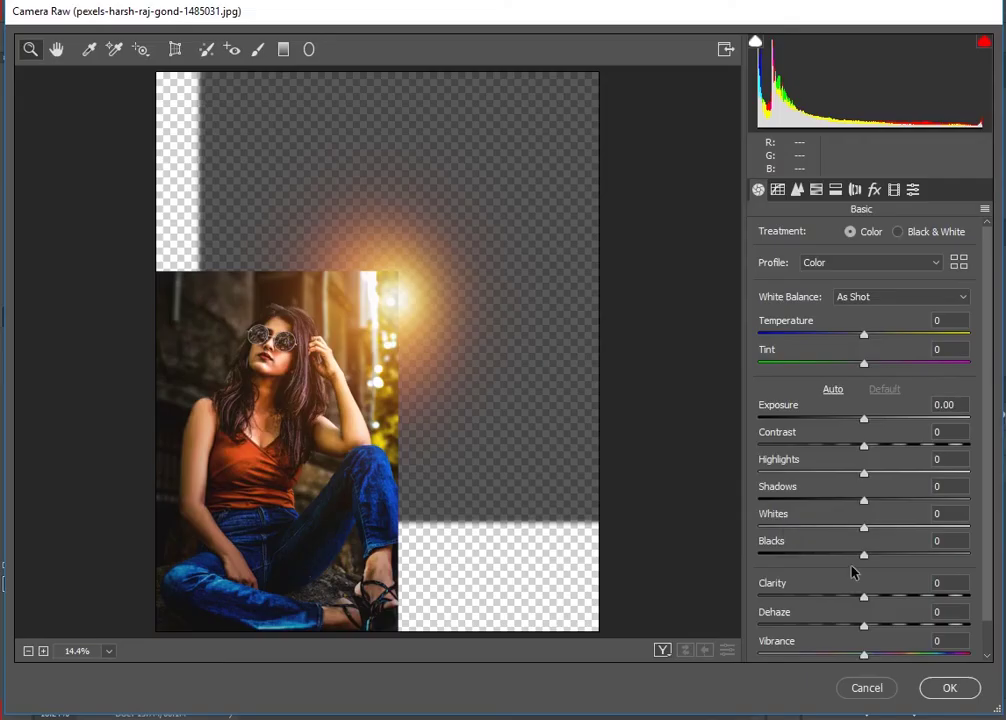
drag(865, 501, 879, 503)
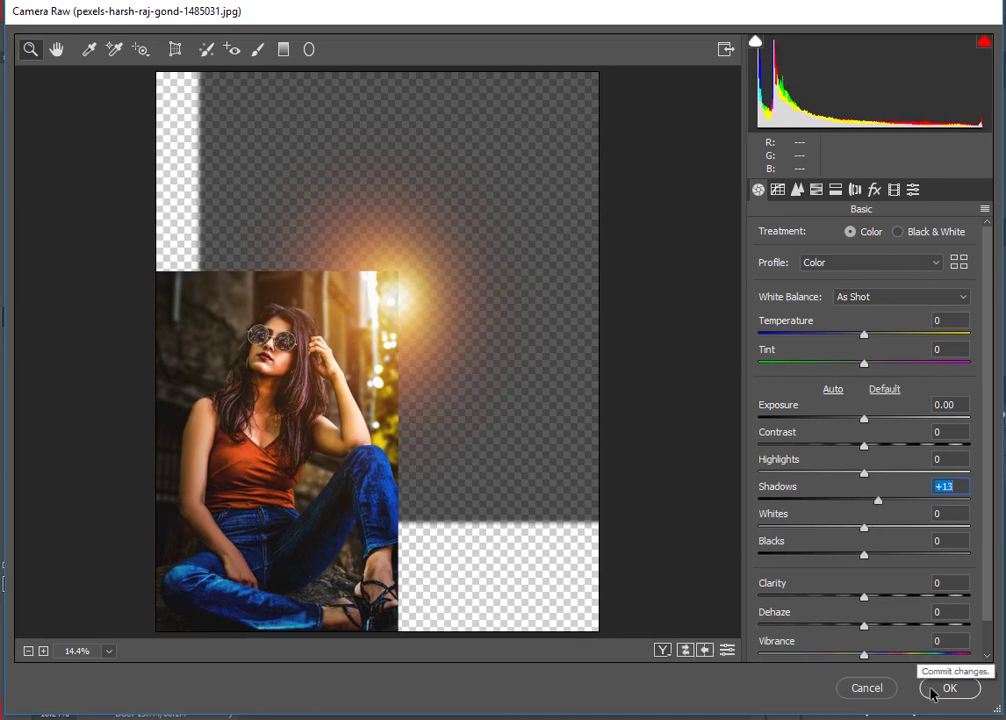
drag(865, 474, 880, 485)
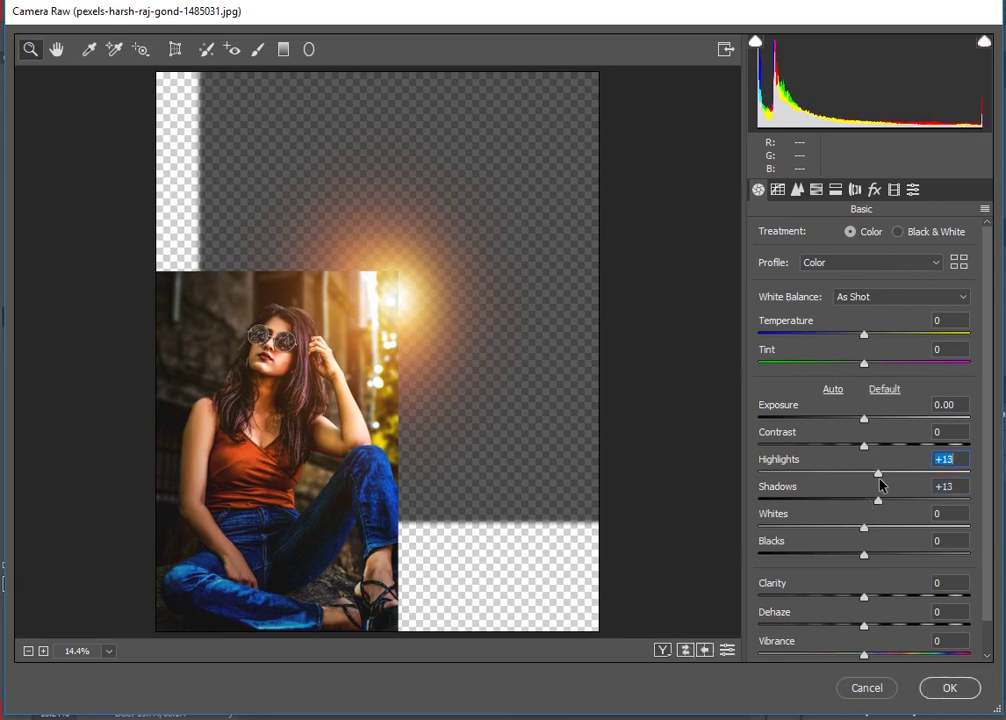
click(935, 690)
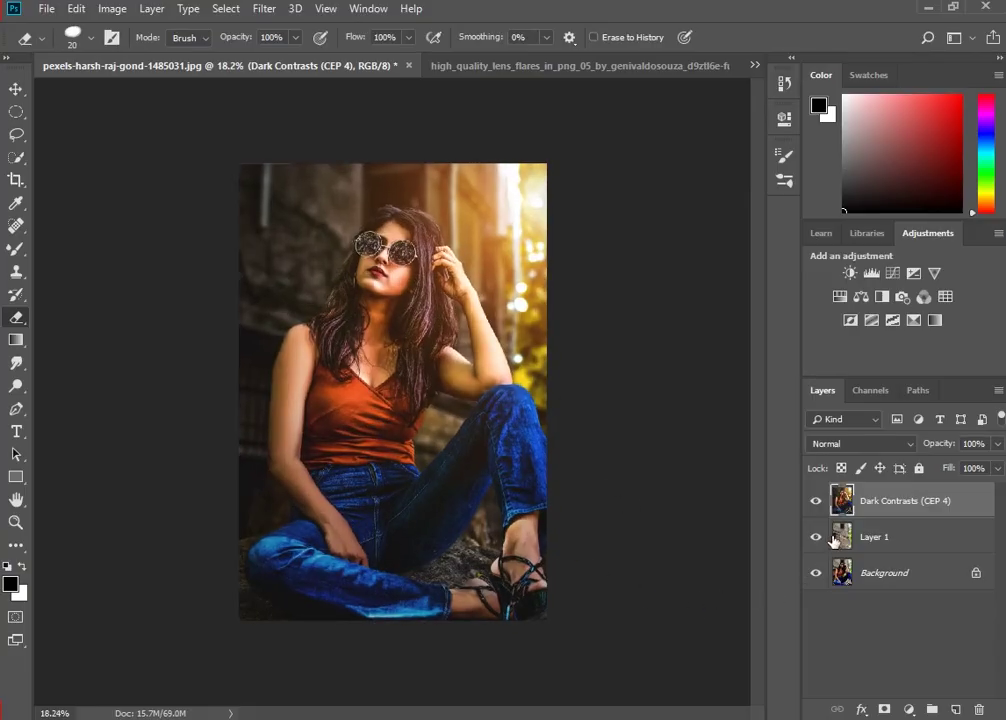
Delete Layer 1, then briefly hide and reshow the Dark Contrasts grade.
click(874, 541)
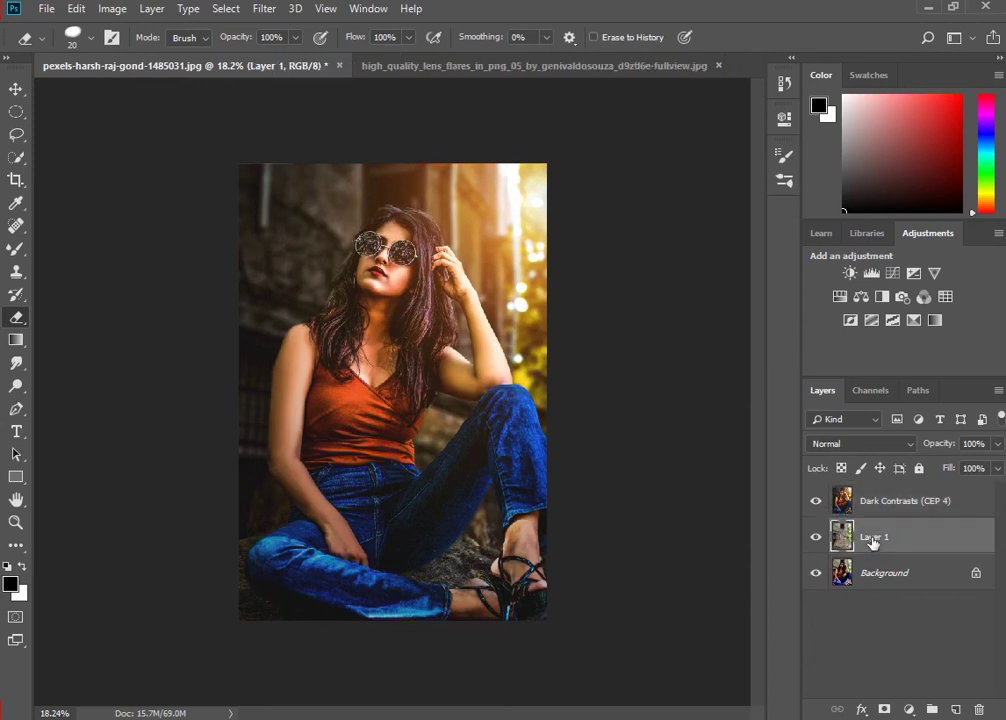
key(Delete)
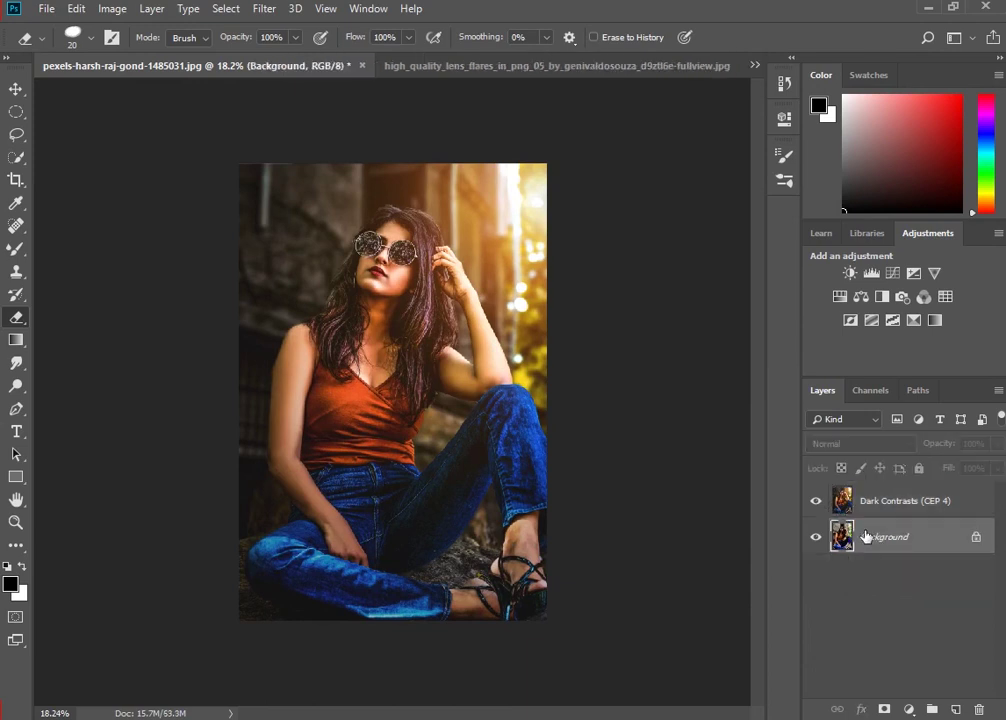
click(816, 500)
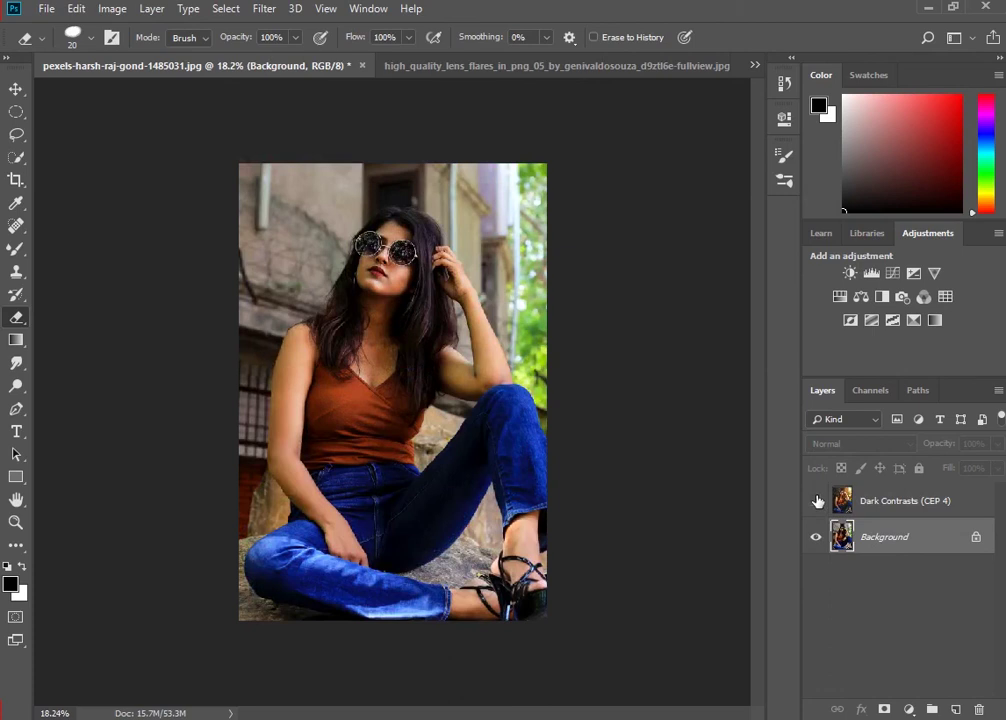
click(816, 500)
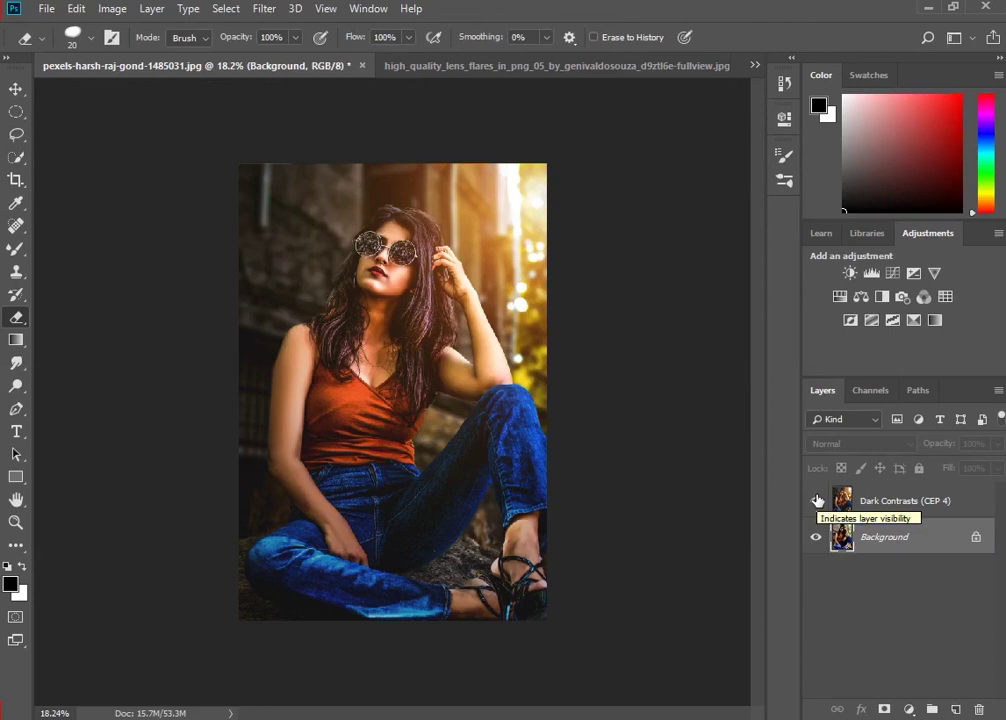
Compare the graded portrait against the original again, leaving Dark Contrasts visible.
click(817, 500)
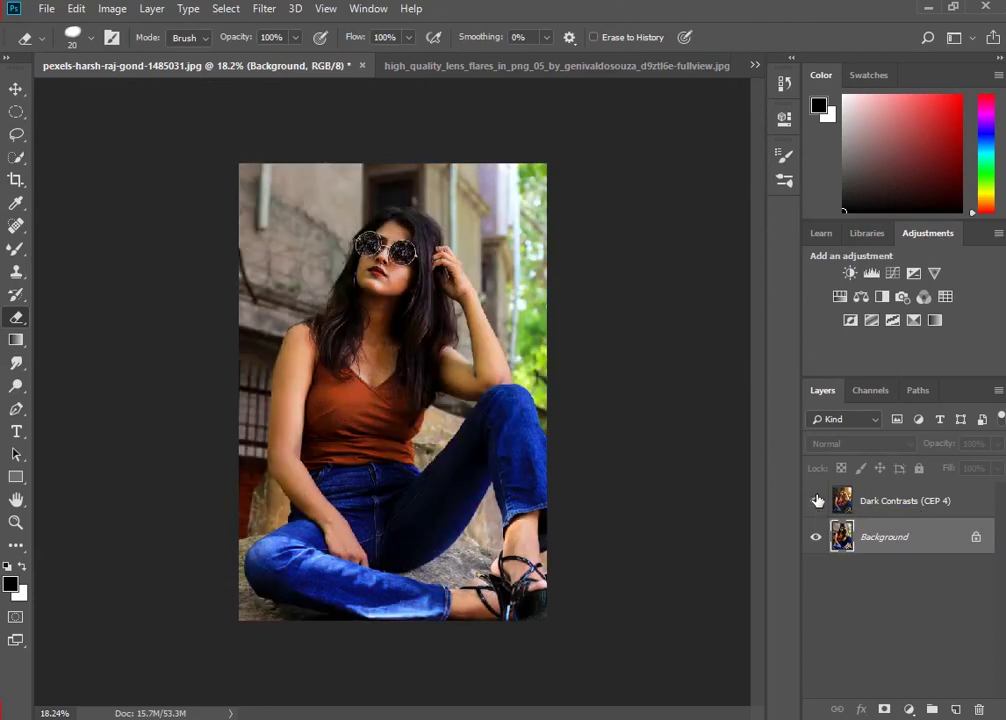
click(817, 500)
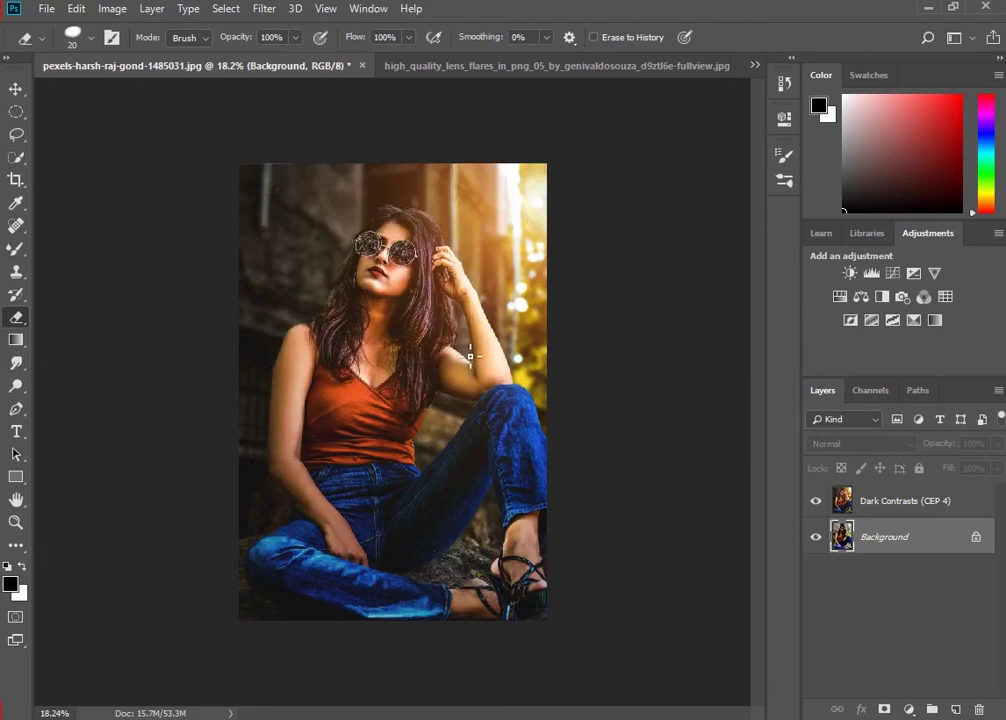
scroll(487, 236, up, 5)
scroll(477, 354, up, 4)
scroll(477, 354, down, 7)
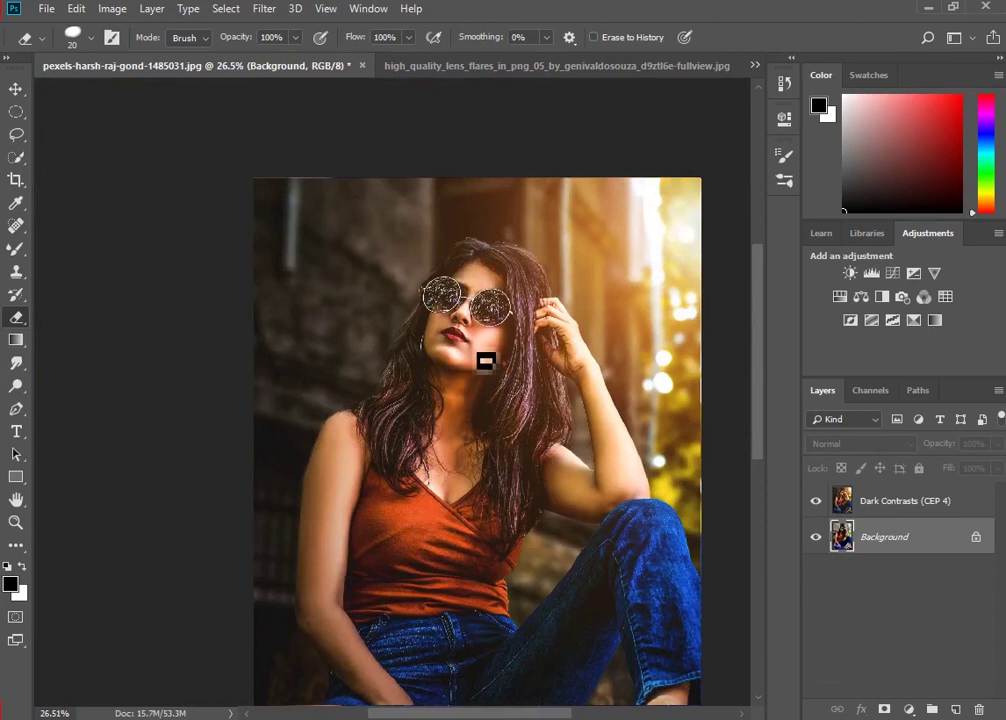
scroll(486, 361, up, 1)
scroll(485, 359, down, 1)
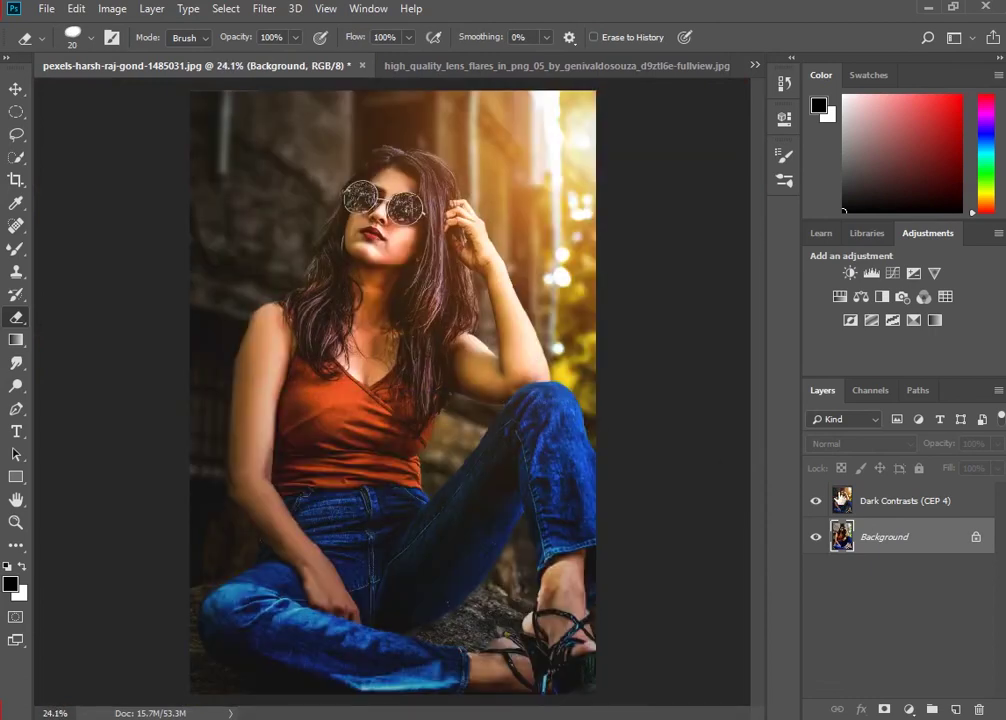